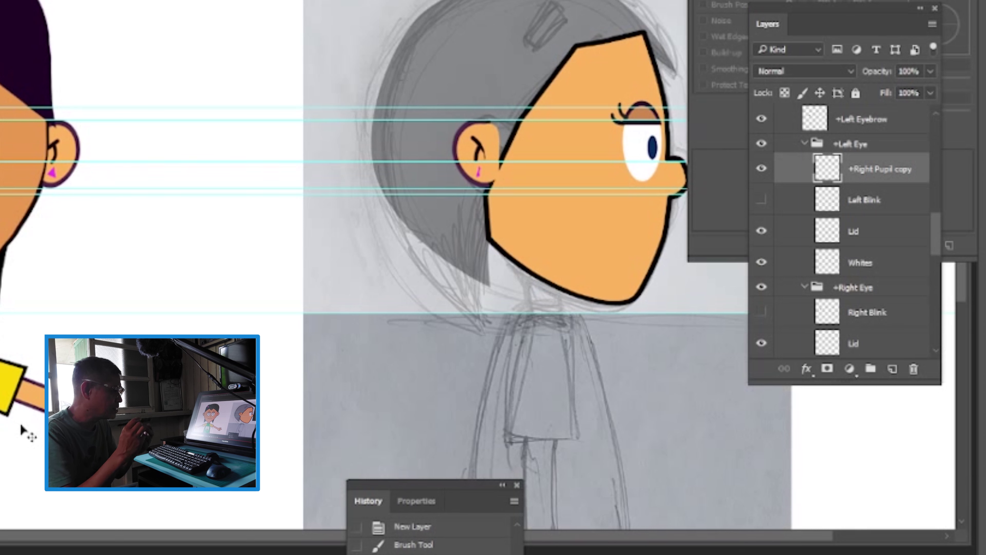
Switch to the Brush, dismiss the no-layers-selected error, and add empty Layer 6 above Lashes
left_click_drag(206, 283, 205, 241)
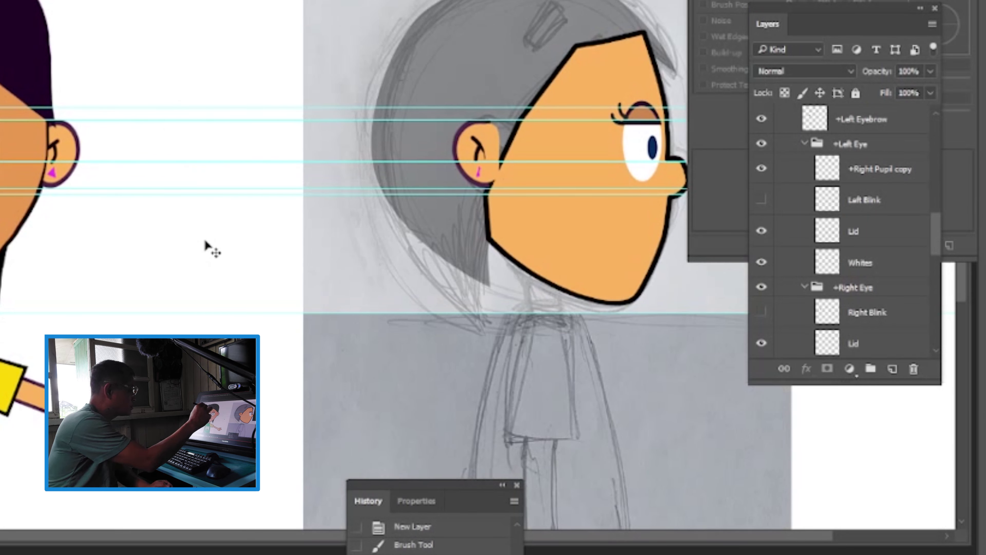
key("b")
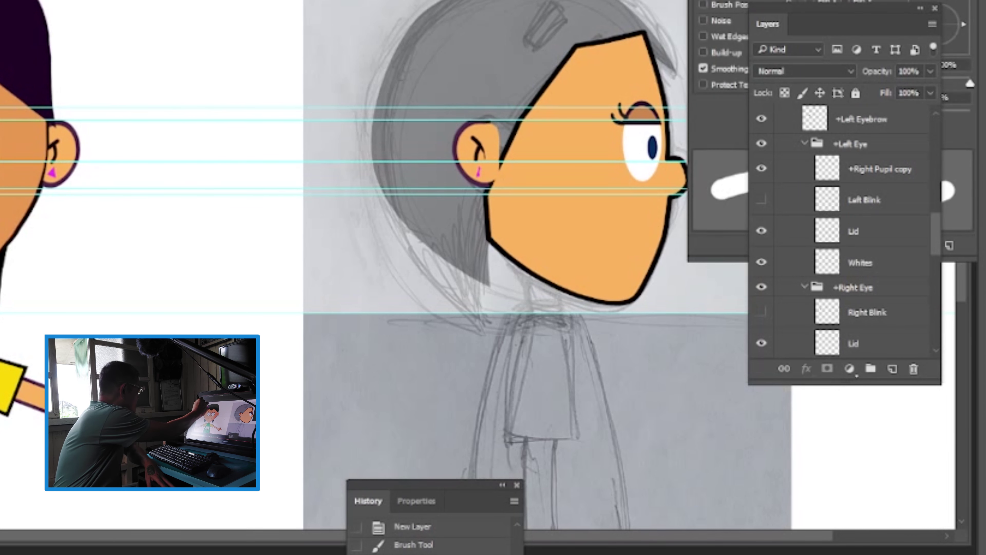
left_click(187, 282)
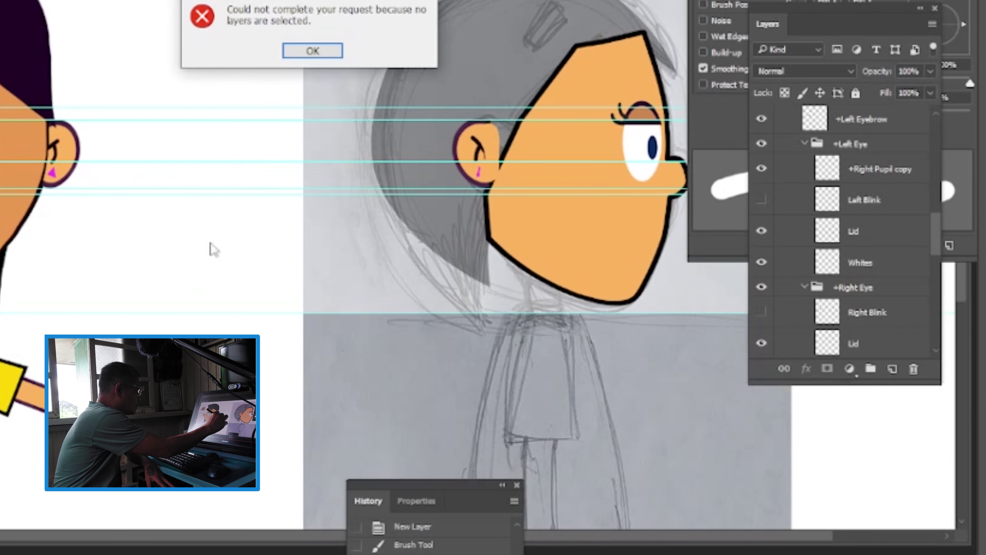
left_click(313, 51)
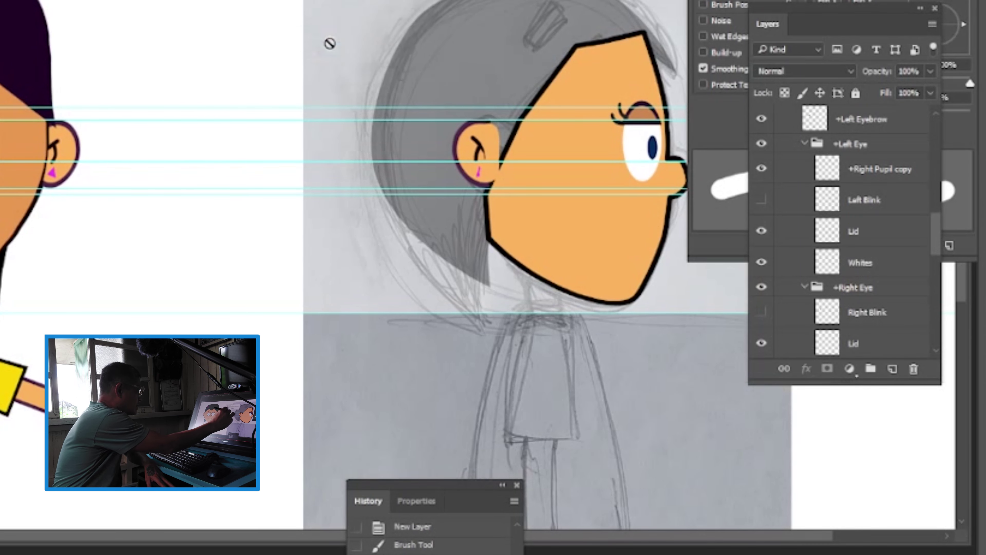
left_click(893, 370)
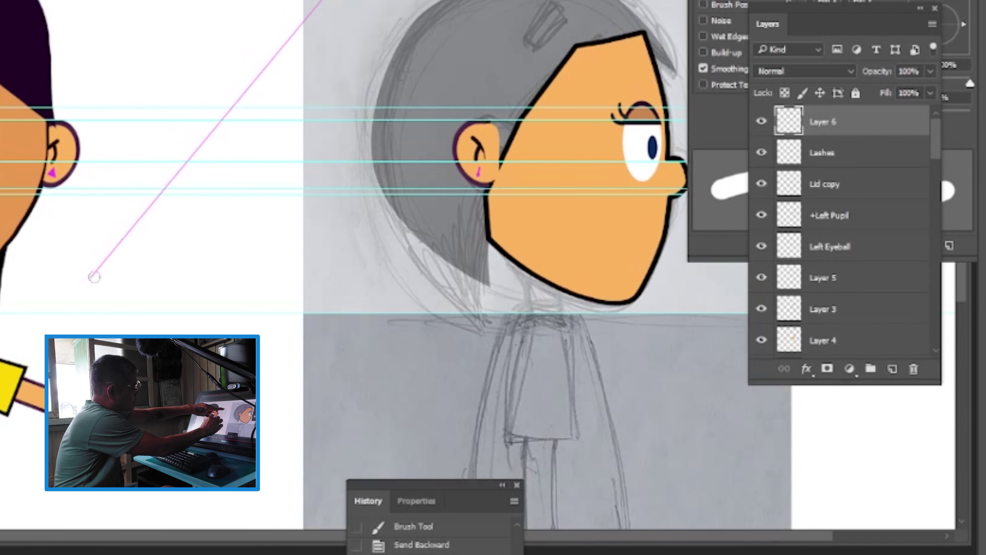
left_click(92, 254, "shift")
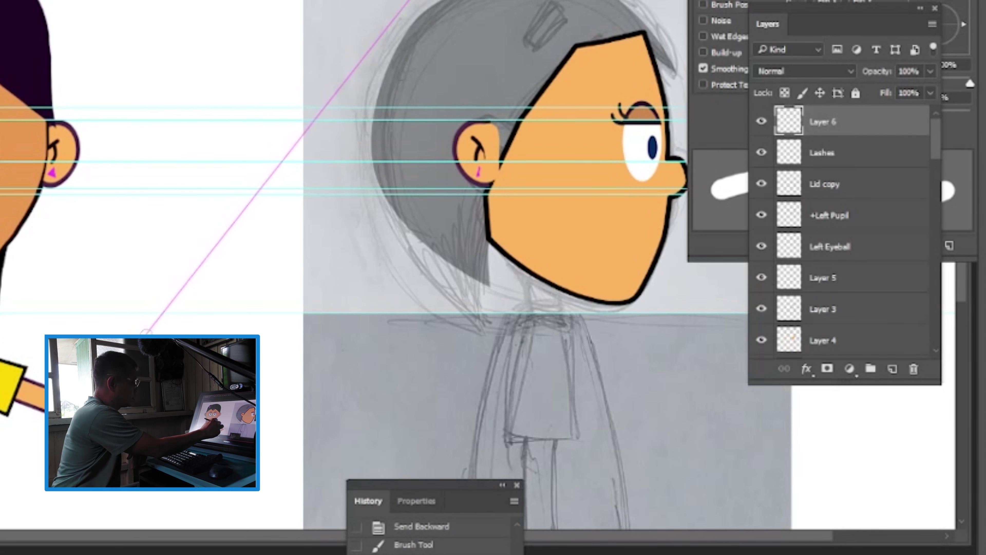
left_click(35, 332, "shift")
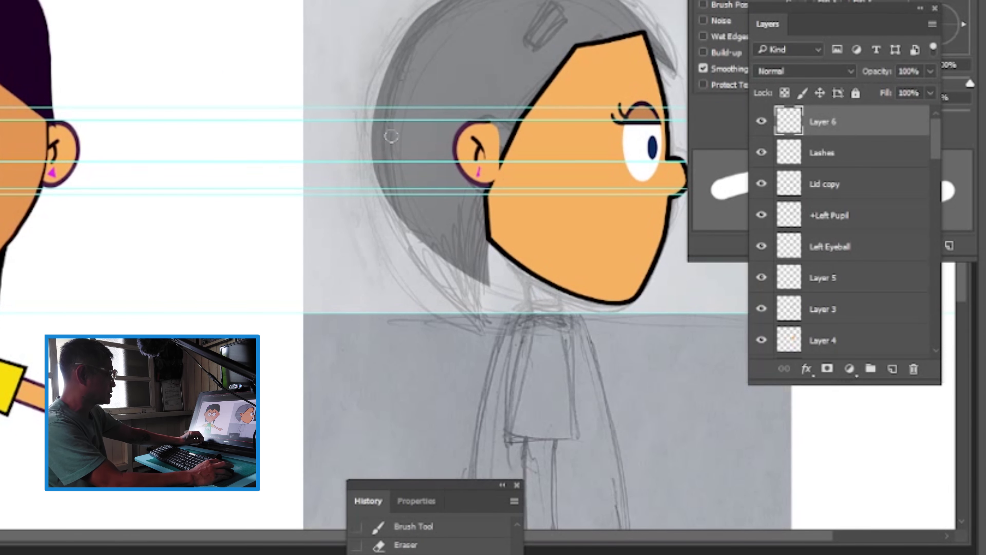
left_click_drag(388, 39, 320, 8)
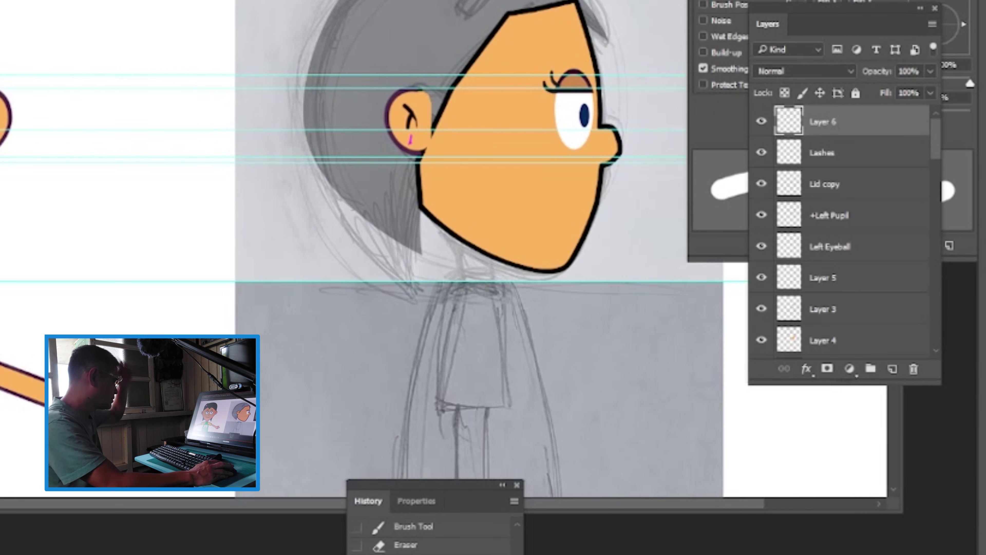
key("ctrl+minus")
key("ctrl+minus")
key("ctrl+minus")
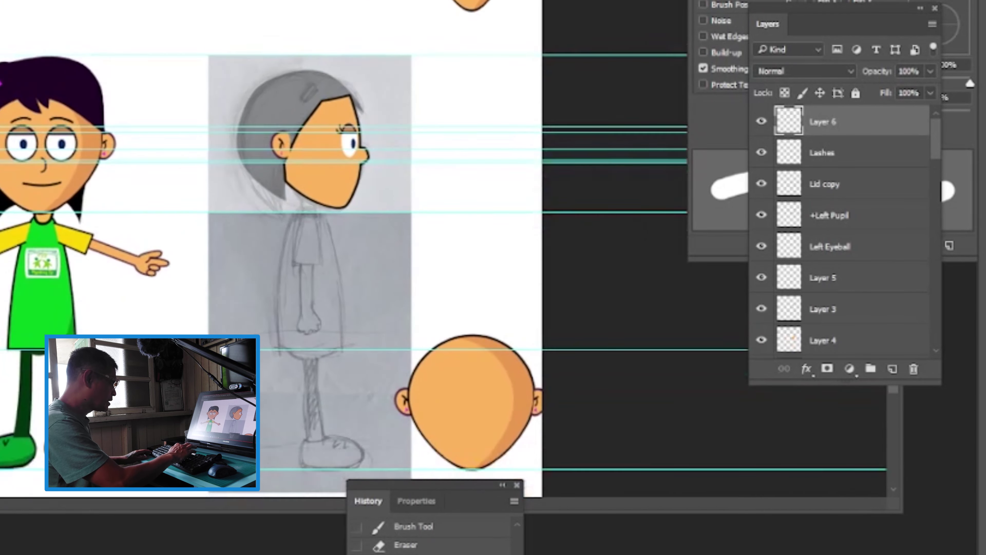
scroll(209, 15, "down", 1)
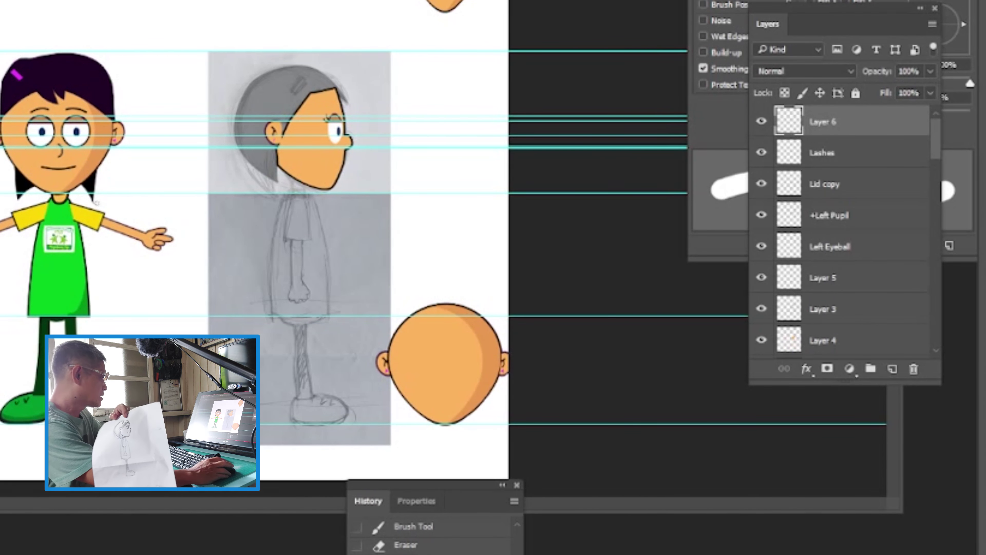
key("ctrl+plus")
key("ctrl+plus")
key("ctrl+plus")
key("ctrl+plus")
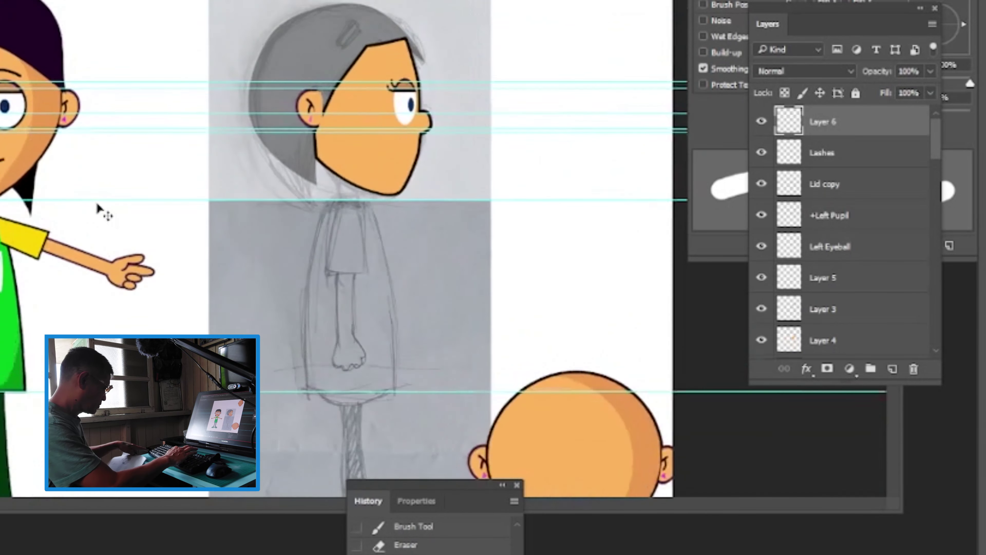
left_click_drag(135, 235, 207, 238)
scroll(277, 276, "down", 5)
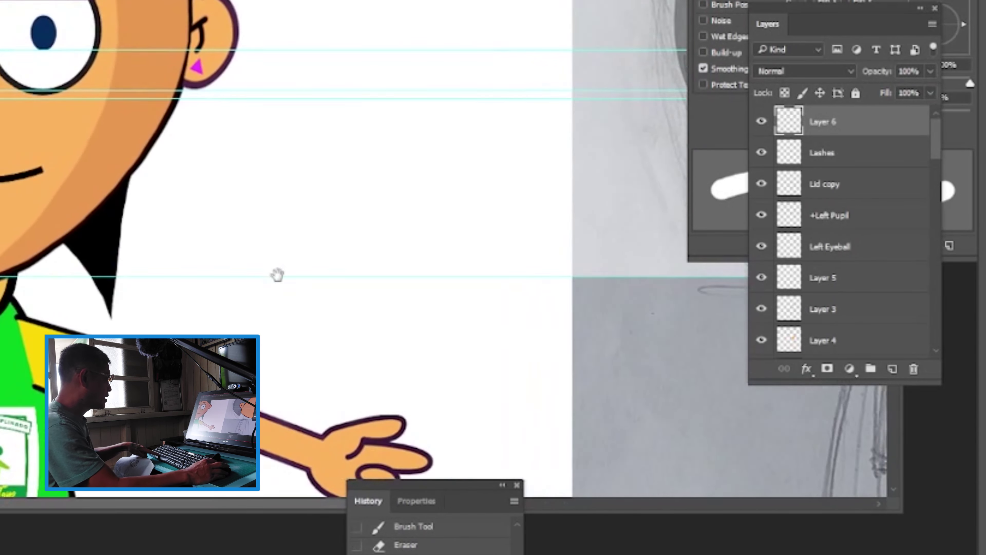
scroll(308, 319, "up", 2)
scroll(313, 322, "up", 2)
scroll(310, 320, "down", 4)
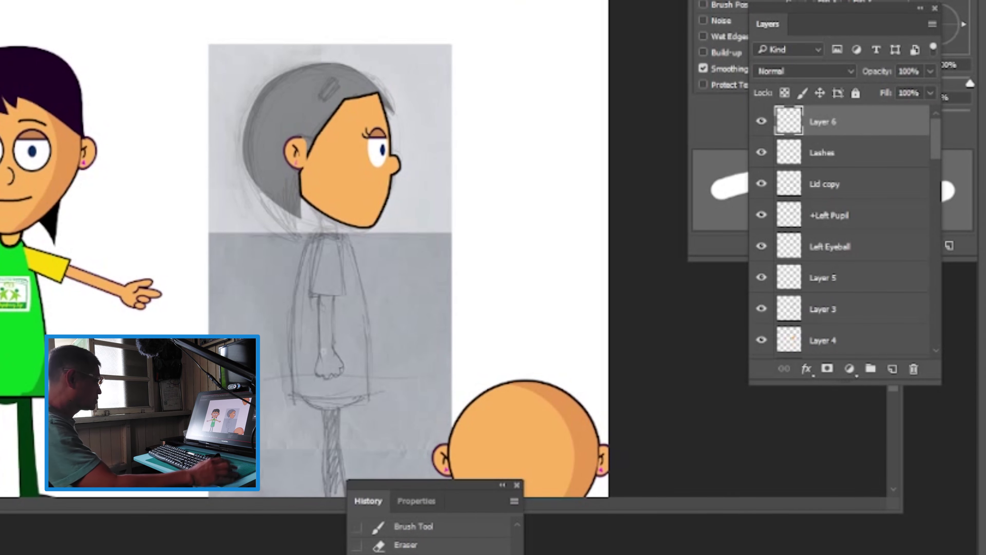
key("ctrl+plus")
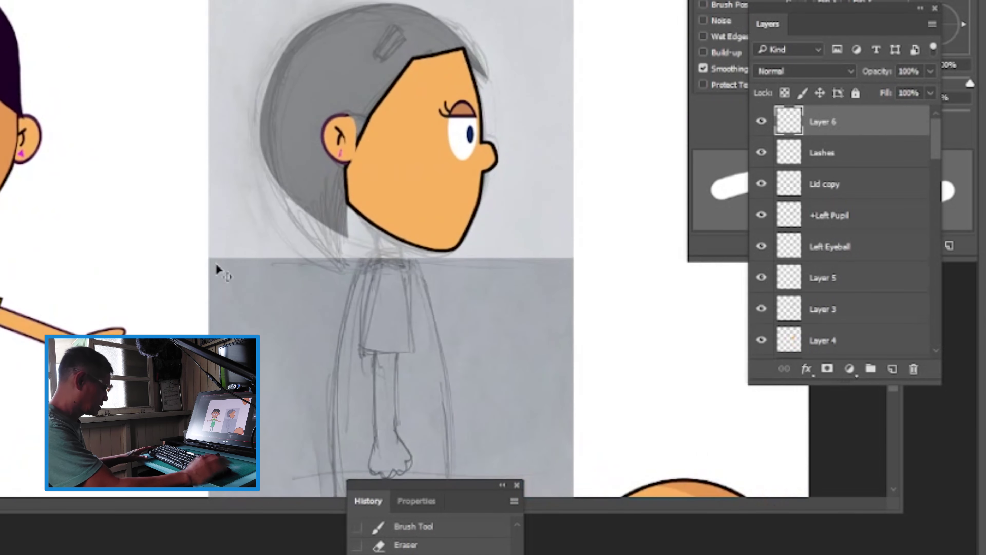
left_click_drag(136, 307, 55, 242)
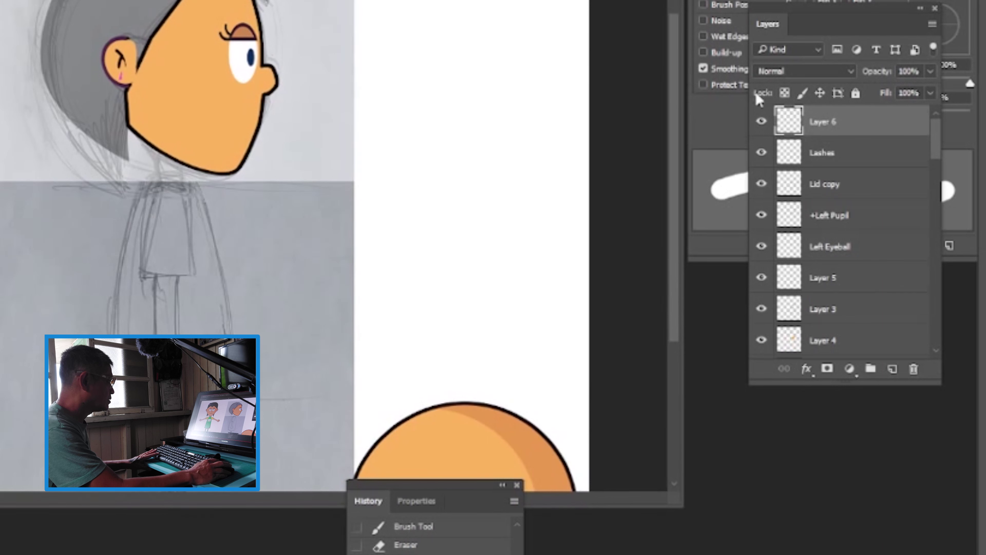
left_click(763, 121)
left_click(763, 121)
left_click(763, 153)
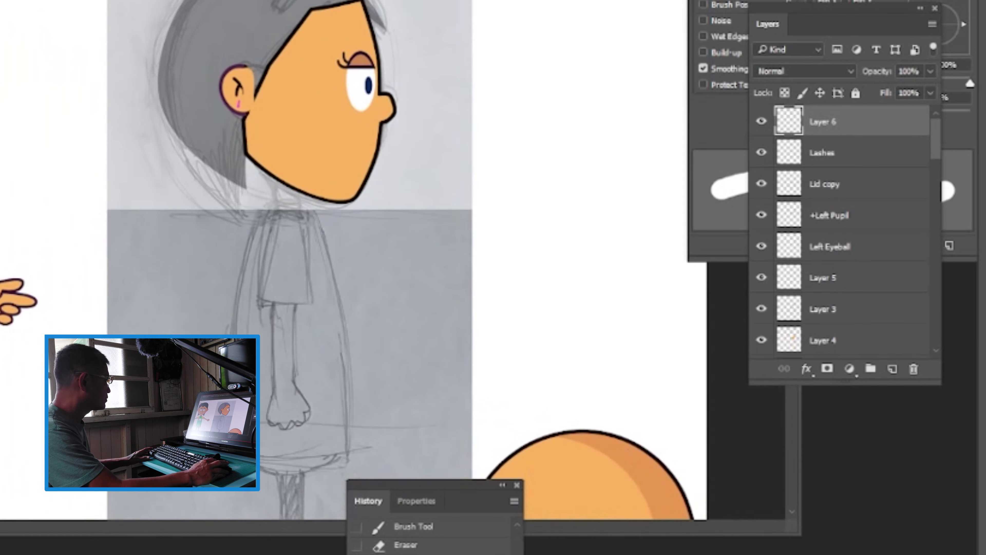
Hide the face fill, face outline and ear layers (Layers 4, 3 and 5)
key("v")
left_click(300, 116)
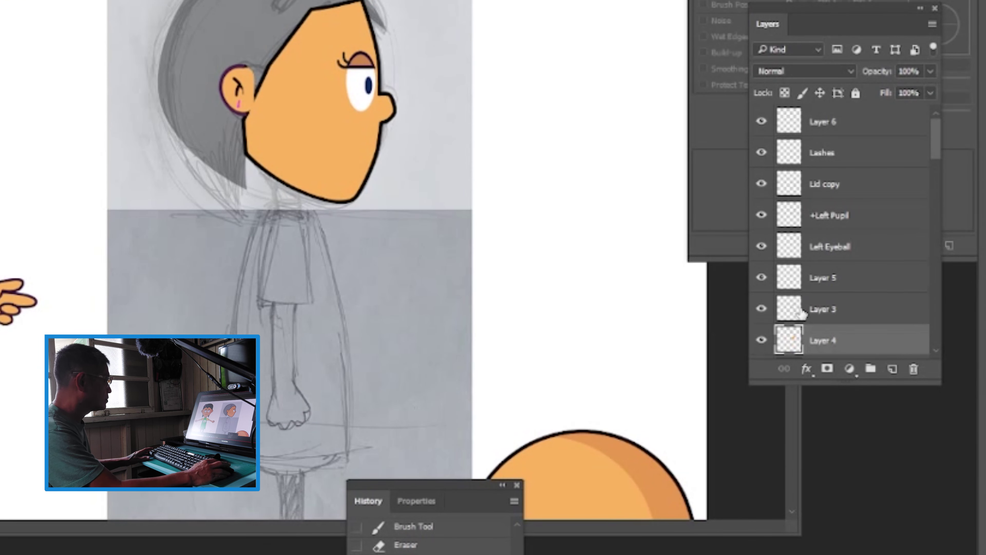
left_click(763, 340)
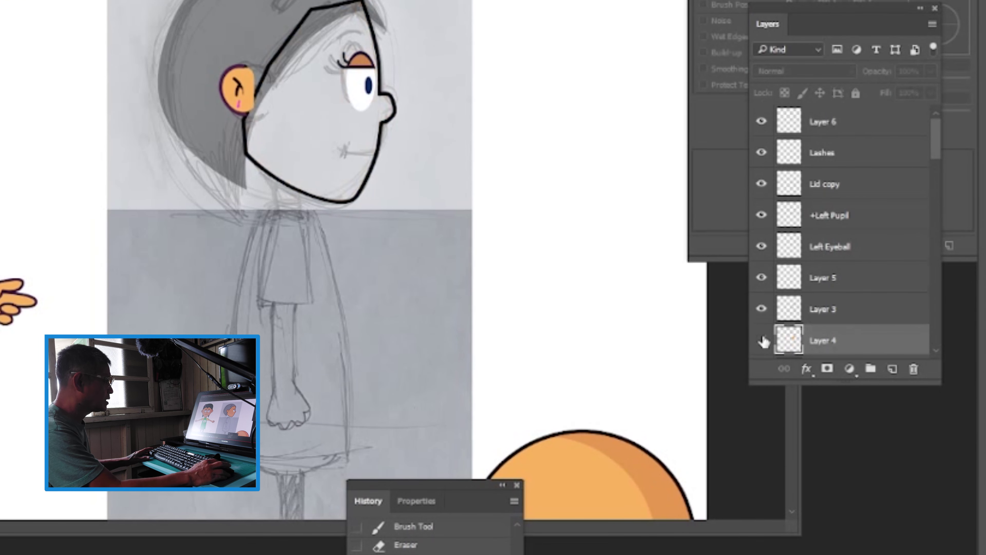
left_click(762, 309)
left_click(767, 277)
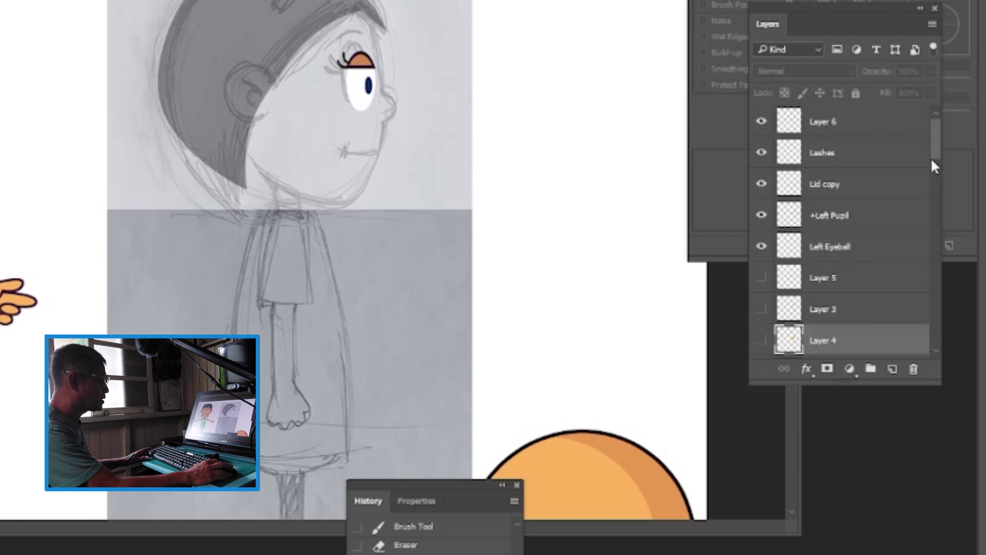
Lower the pencil sketch layer's opacity to 46%
left_click(452, 130)
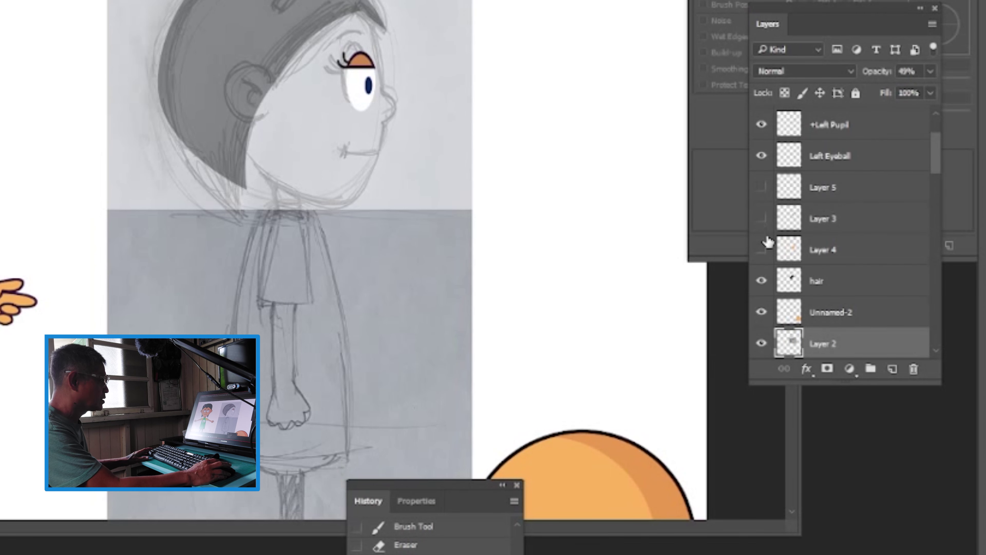
left_click(930, 72)
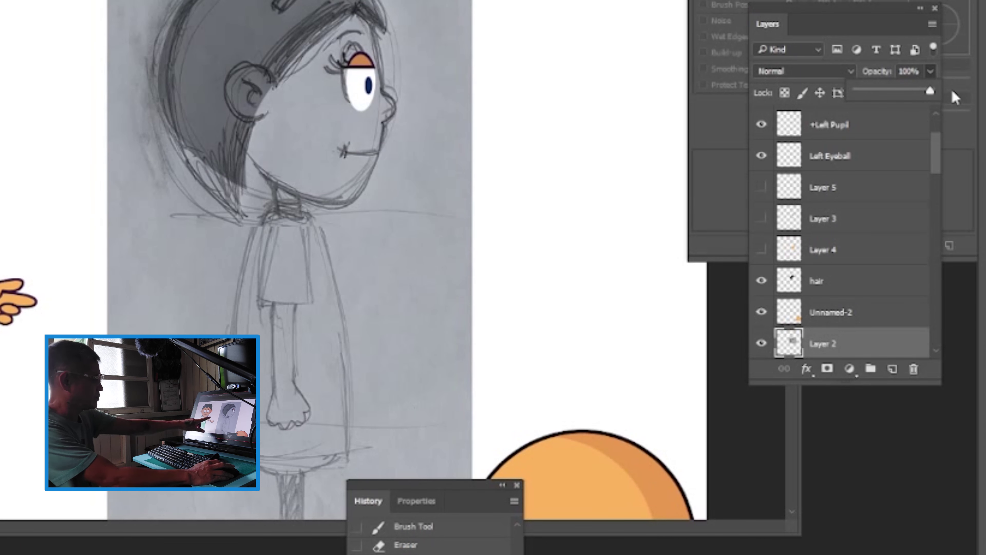
left_click_drag(930, 92, 890, 102)
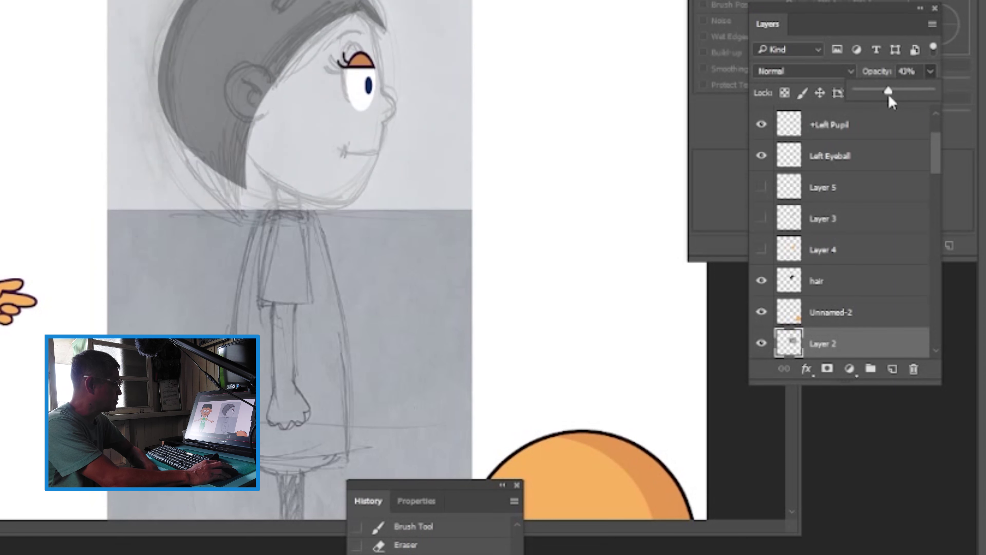
left_click_drag(466, 0, 736, 0)
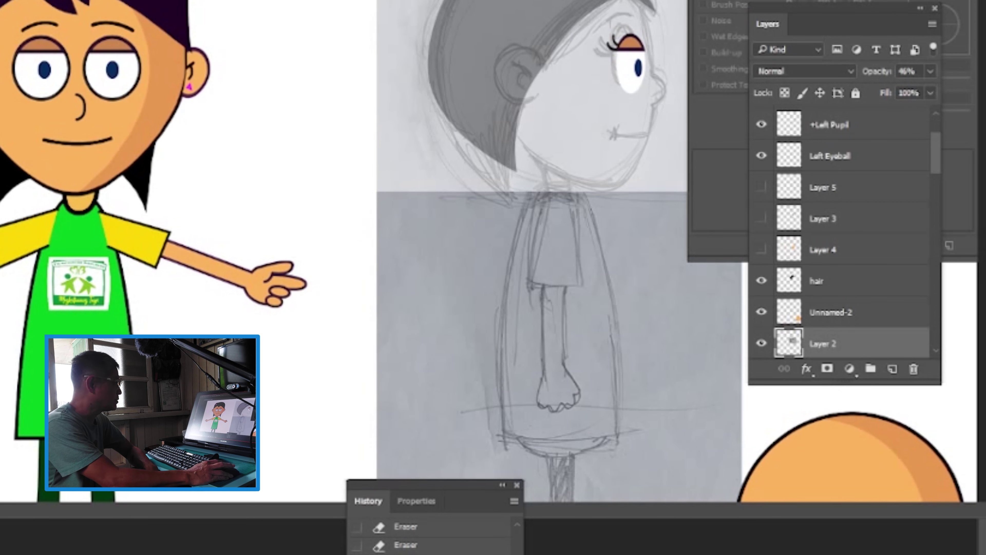
scroll(494, 259, "right", 12)
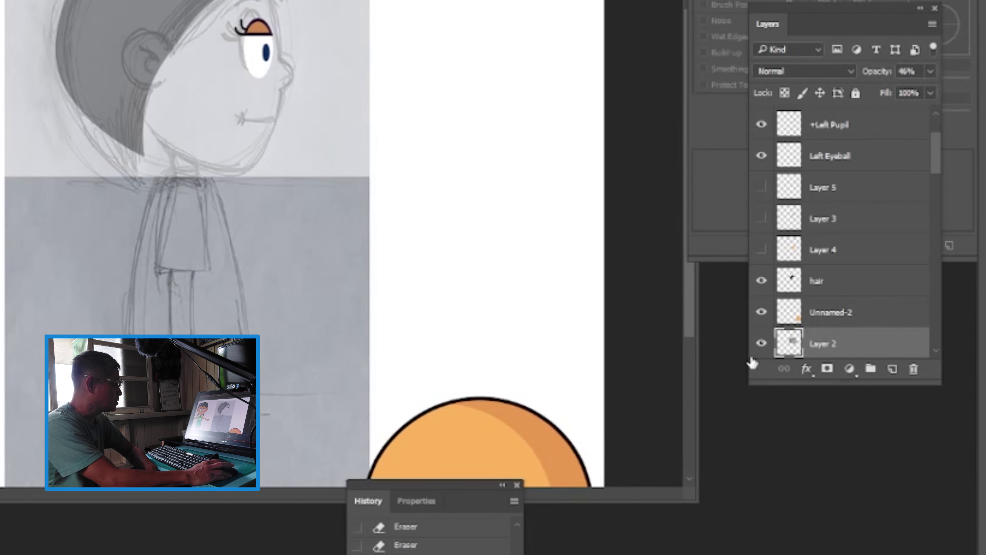
Hide the bald orange head Unnamed-2 and show the face fill, outline and ear again
left_click(761, 313)
left_click(761, 313)
left_click(761, 313)
left_click(760, 250)
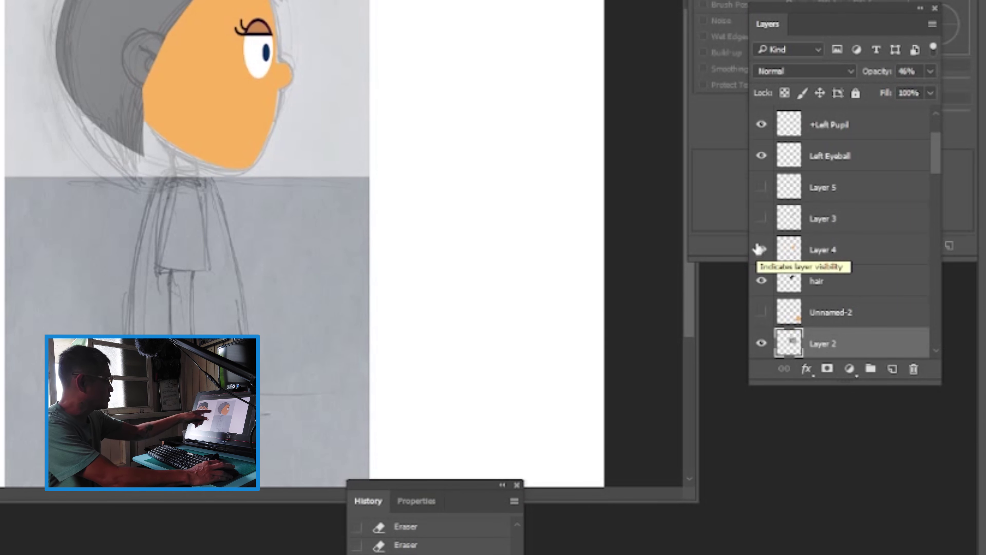
left_click(761, 218)
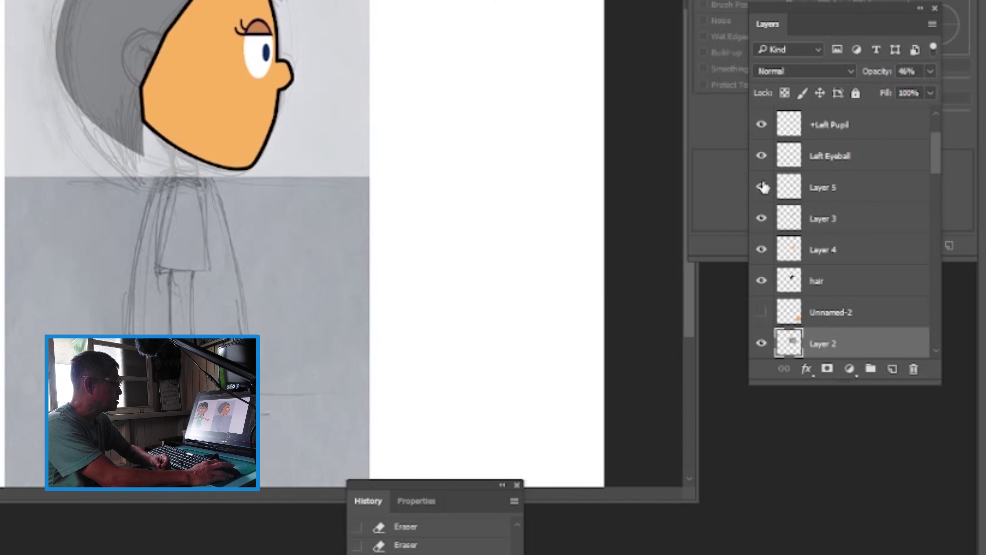
left_click(761, 188)
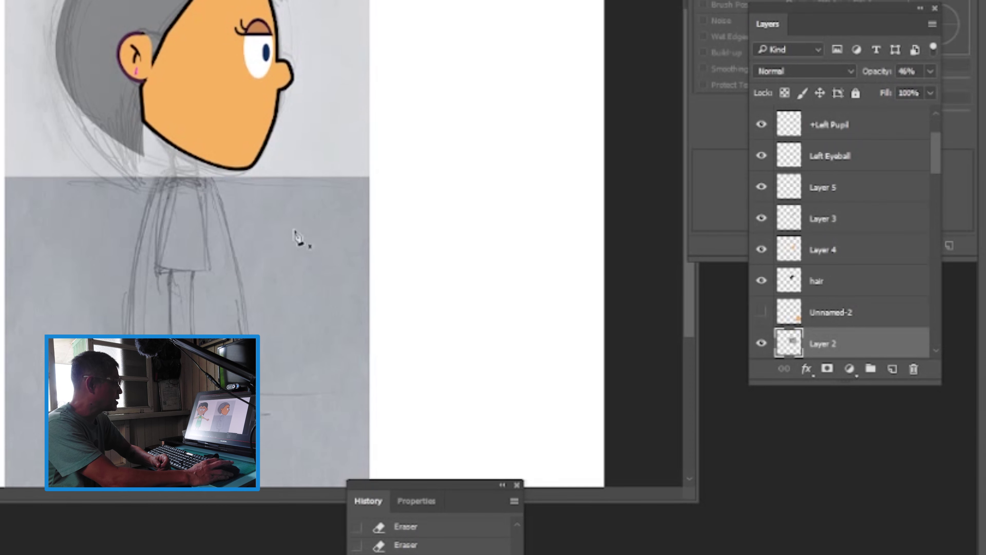
Shift the view back left and add empty Layer 7 above the faded sketch layer
left_click_drag(350, 1, 685, 34)
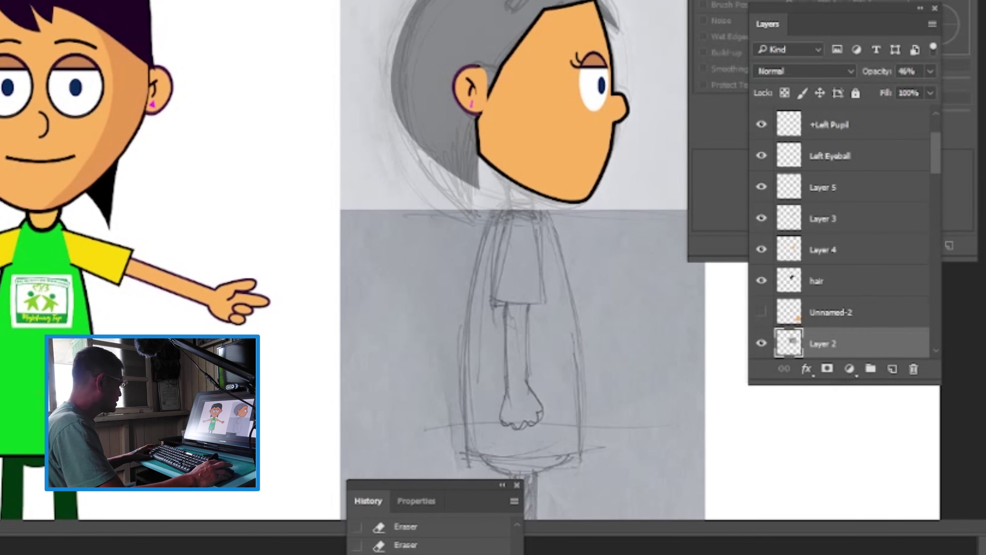
scroll(486, 66, "up", 3)
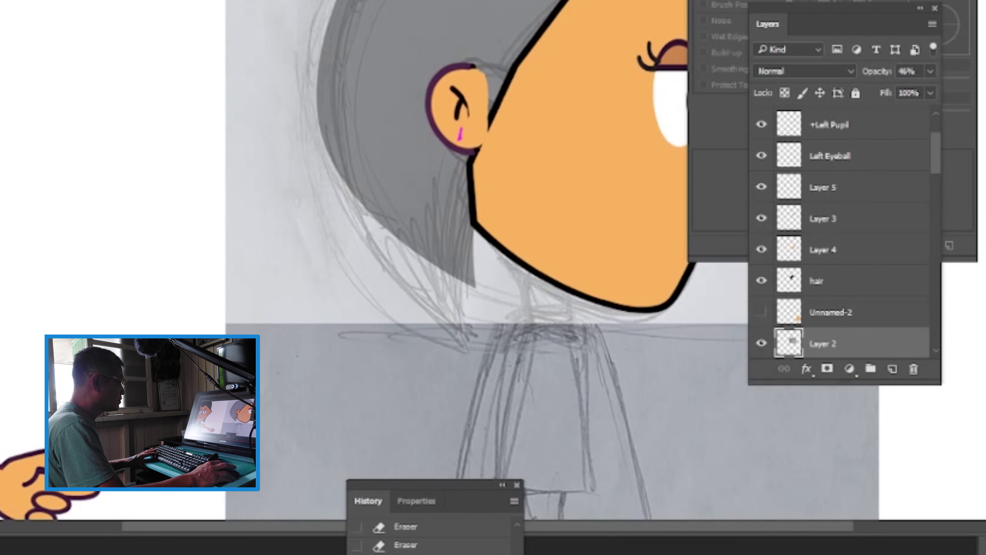
scroll(466, 272, "right", 5)
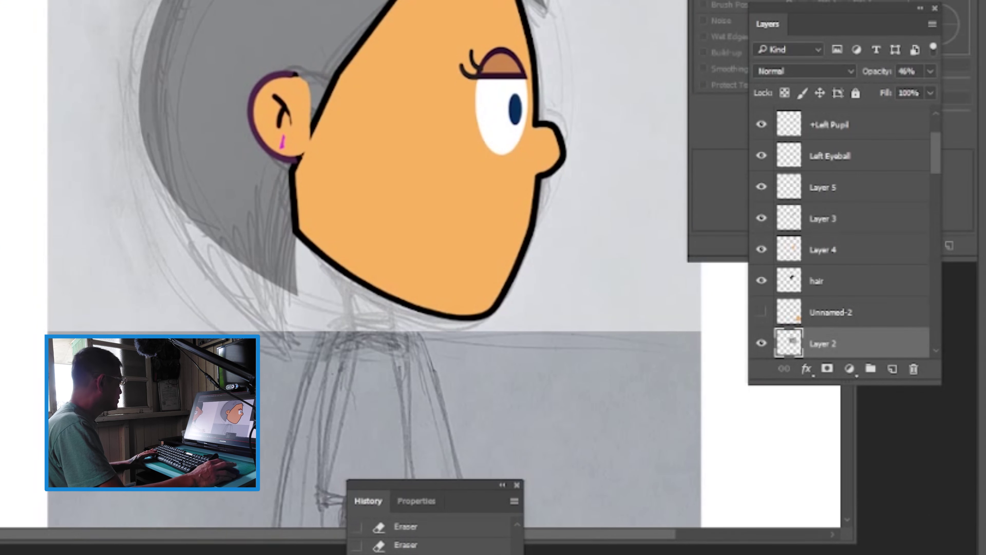
left_click_drag(389, 54, 584, 11)
left_click_drag(490, 1, 184, 40)
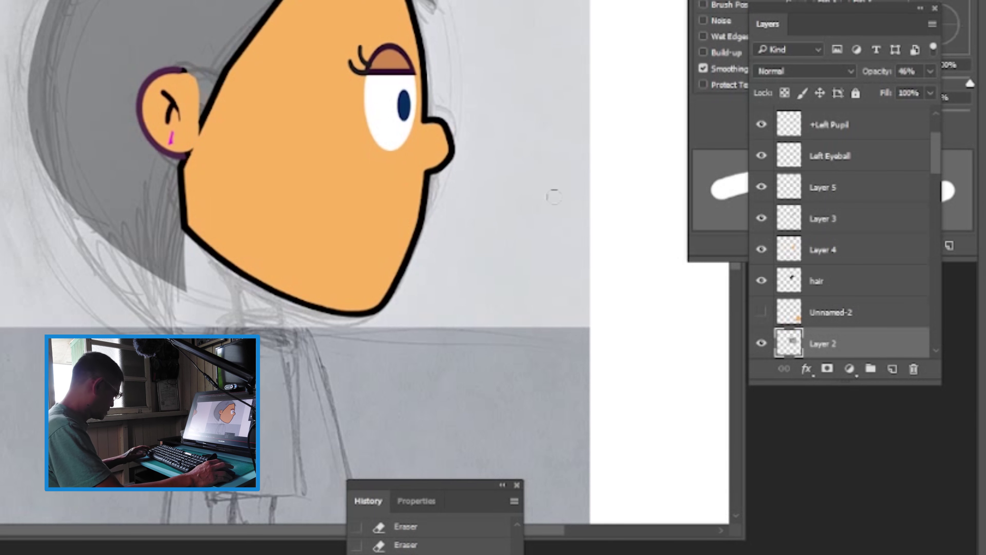
left_click(893, 374)
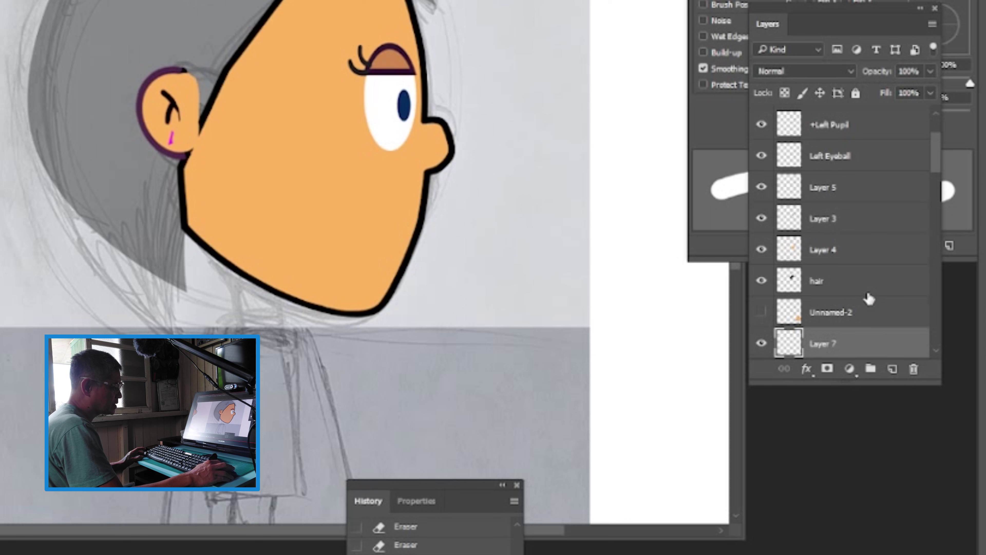
Raise Layer 7 above Layer 6 and Lashes, painting skin colour over the ear-to-head gap
key("ctrl+bracketright")
key("ctrl+bracketright")
key("ctrl+bracketright")
key("ctrl+bracketright")
key("ctrl+bracketright")
key("ctrl+bracketright")
key("ctrl+bracketright")
key("ctrl+bracketright")
key("ctrl+bracketright")
key("ctrl+bracketright")
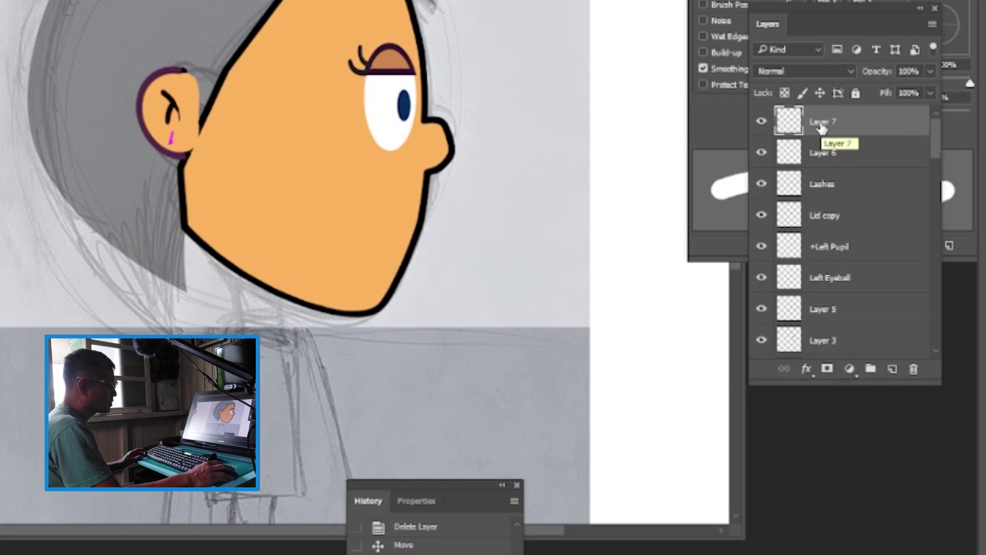
left_click_drag(187, 97, 206, 119)
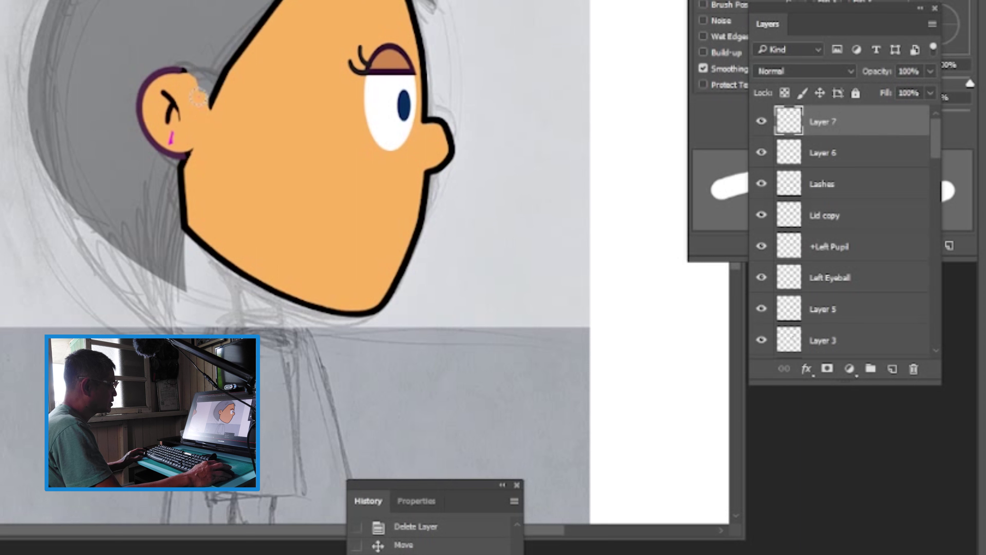
key("ctrl+bracketright")
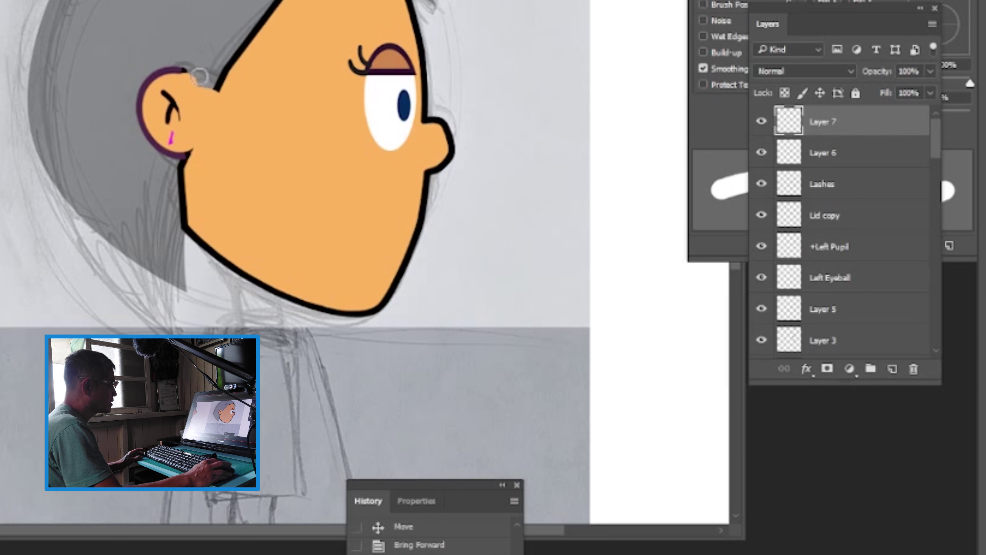
key("ctrl+bracketright")
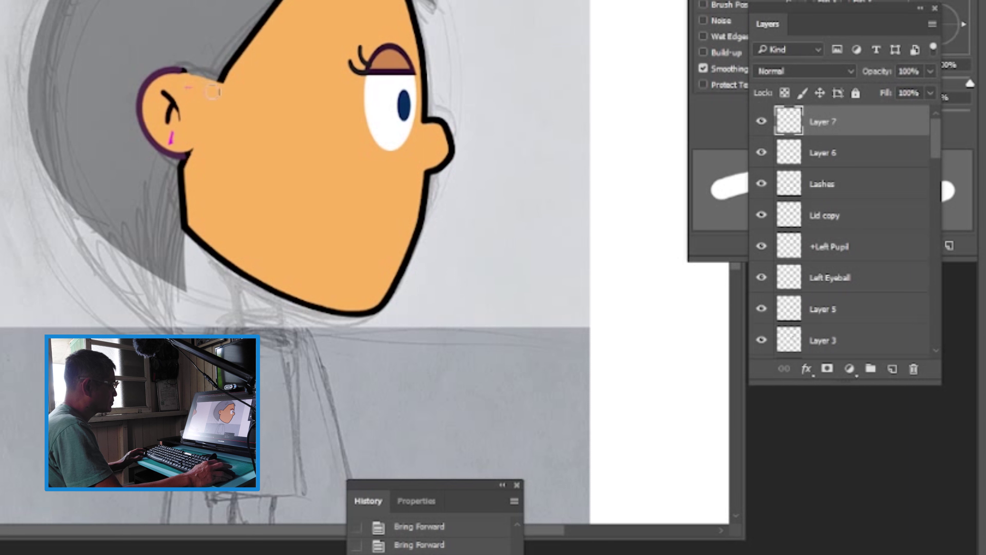
left_click_drag(349, 1, 603, 0)
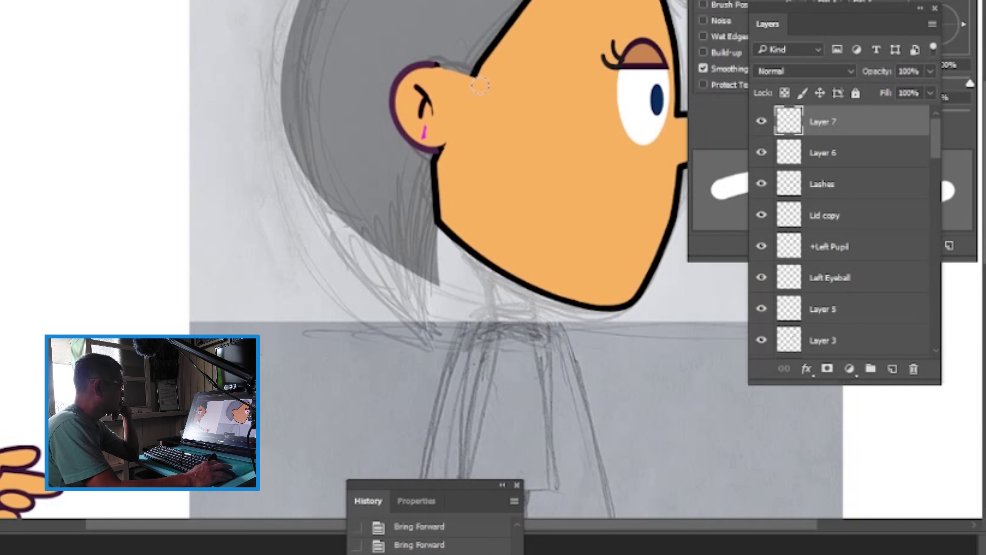
key("v")
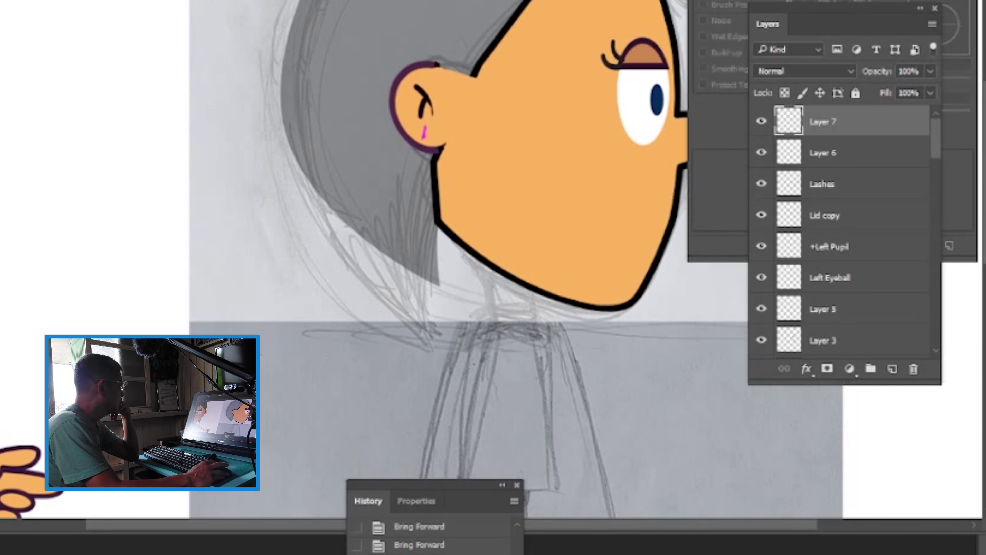
Select the hair layer and raise its opacity to 100% so it shows solid black
scroll(881, 216, "down", 3)
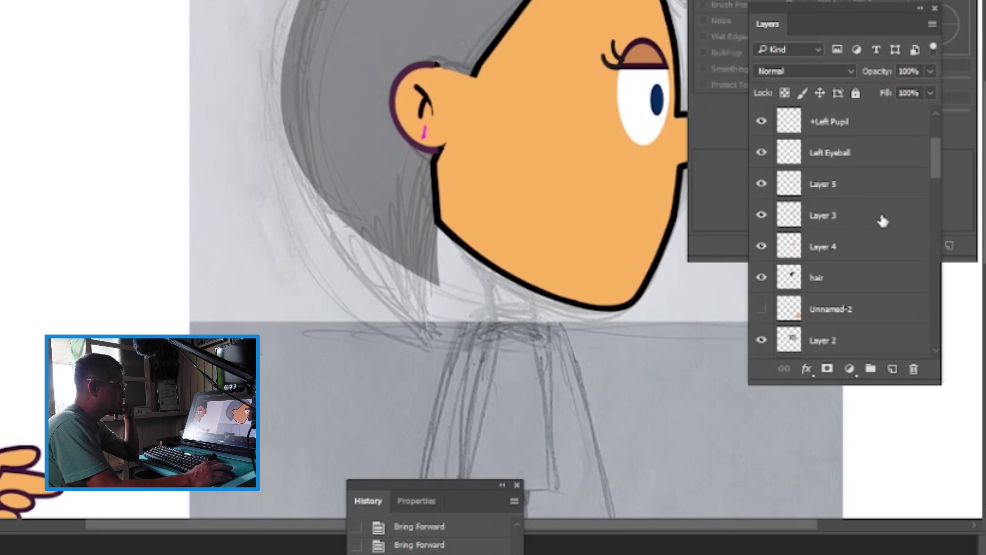
scroll(770, 323, "down", 2)
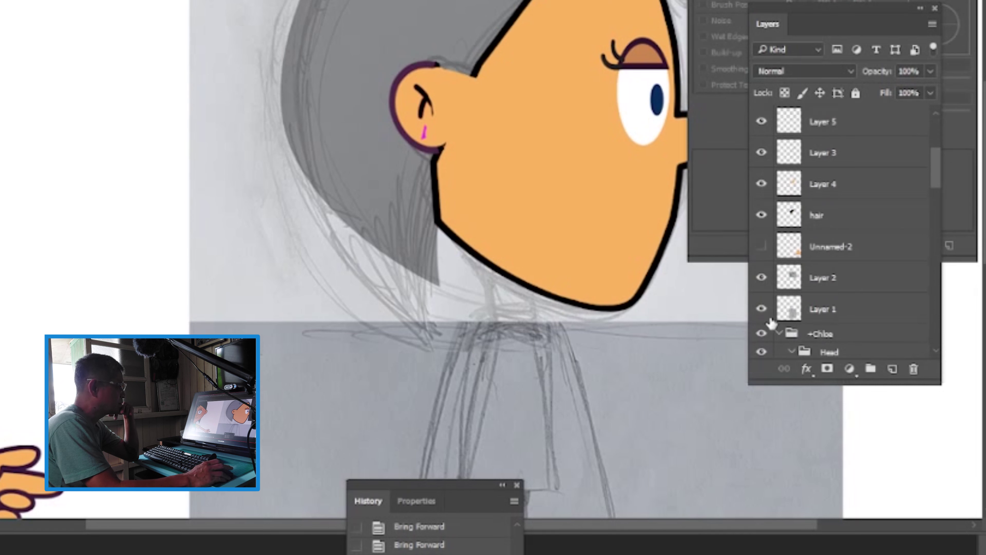
scroll(770, 323, "up", 4)
scroll(777, 334, "down", 2)
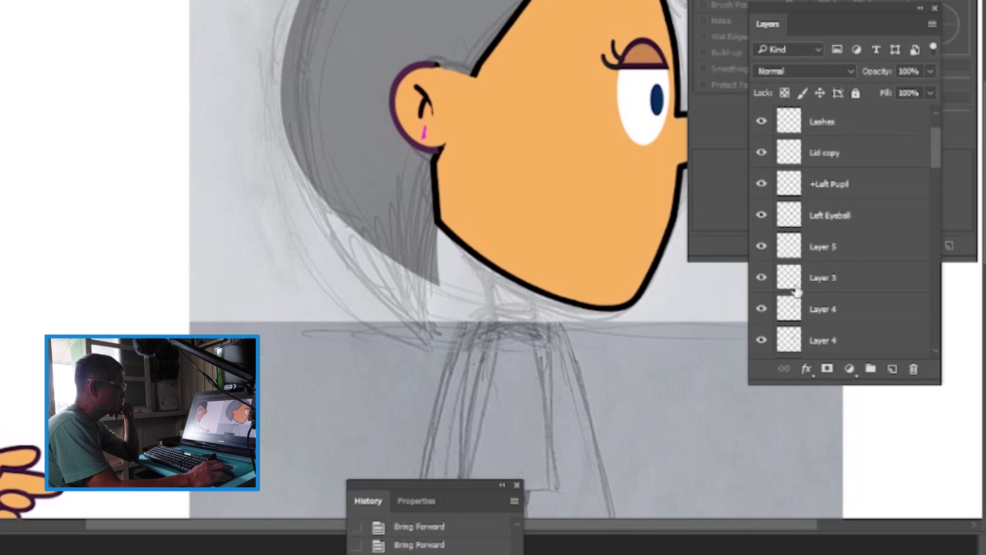
left_click(760, 310)
left_click(761, 311)
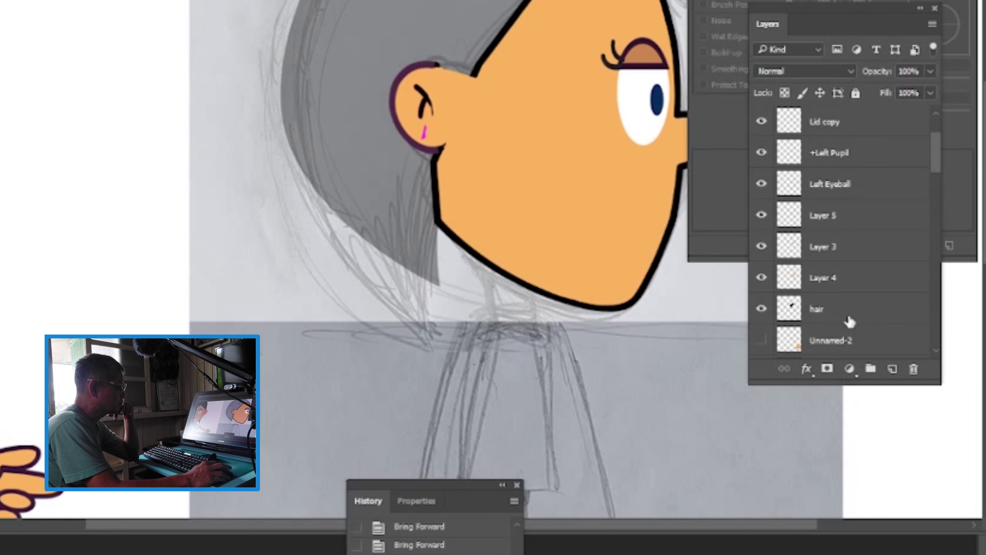
left_click(847, 317)
left_click(930, 71)
left_click_drag(882, 90, 973, 93)
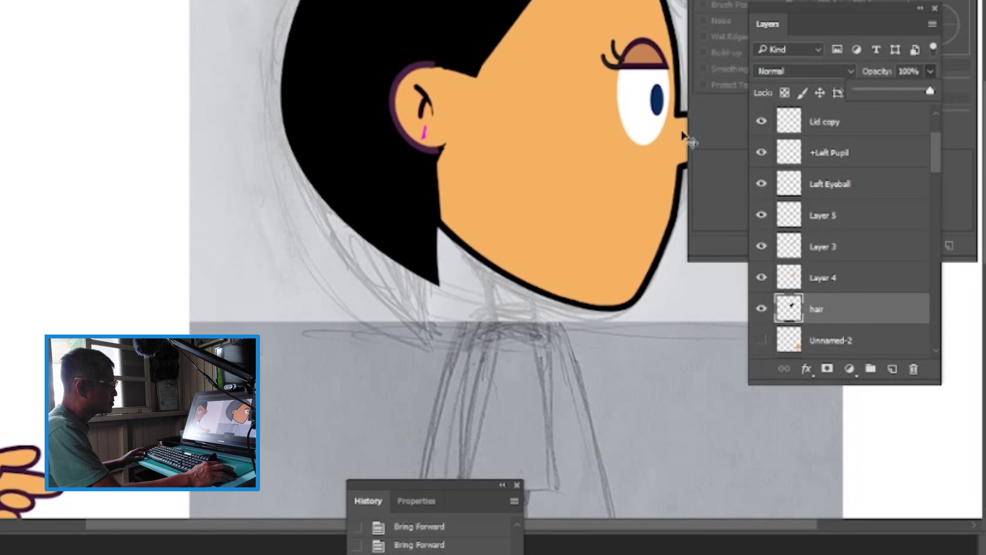
Select Layer 5 and toggle its visibility to confirm it holds the ear
left_click_drag(40, 168, 49, 211)
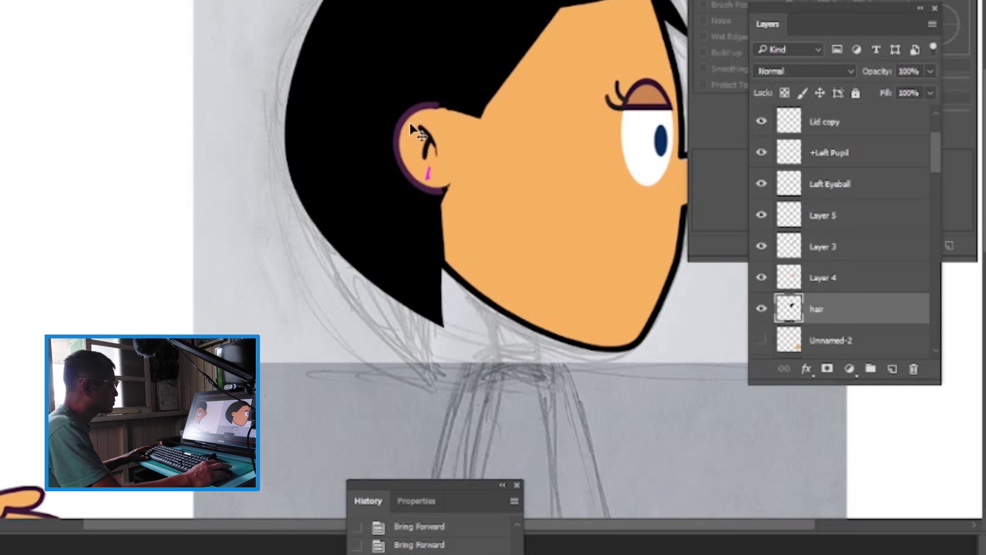
left_click(502, 147)
left_click(762, 215)
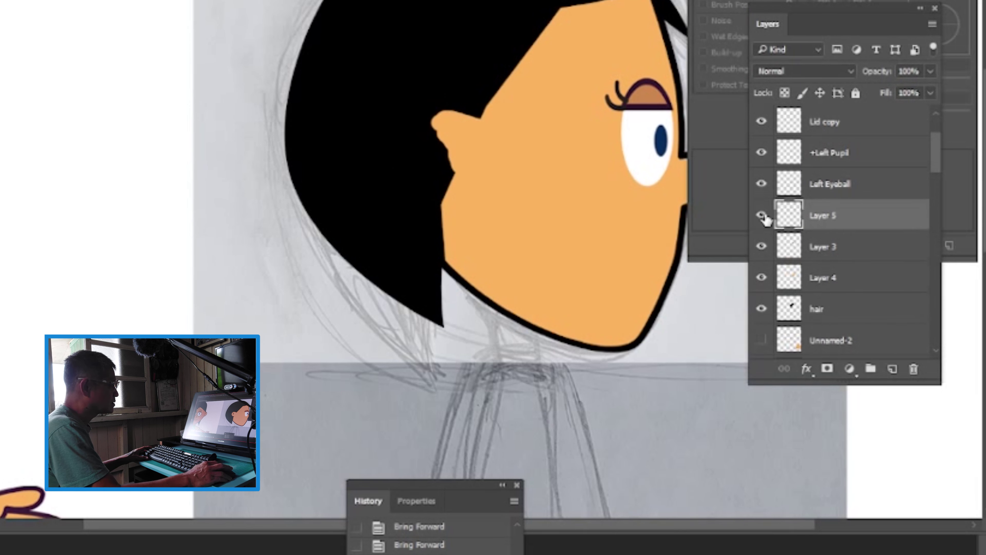
left_click(762, 215)
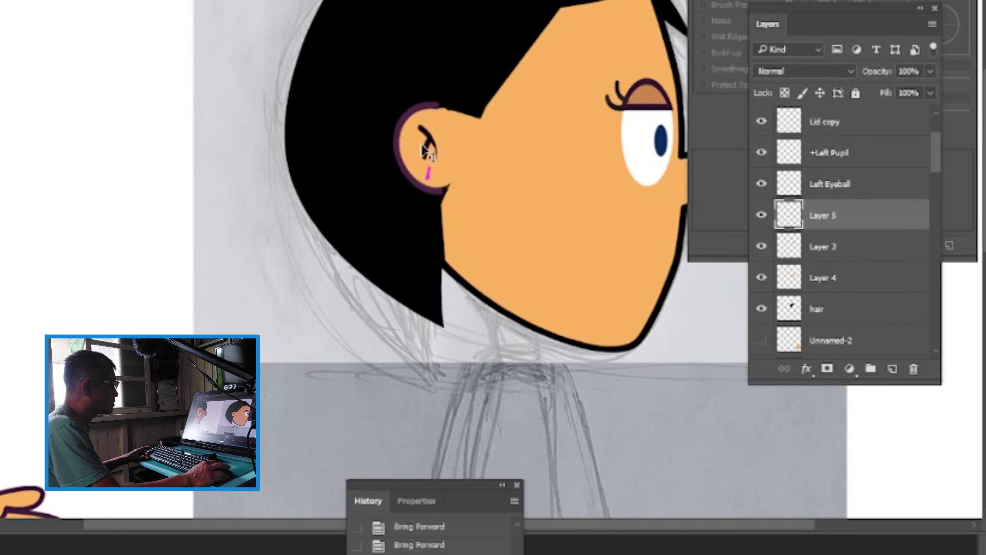
Nudge the ear right and up, rotate it about 8° clockwise, then nudge it 2 px right
key("Right")
key("Right")
key("Up")
key("Right")
key("Right")
key("Right")
key("Right")
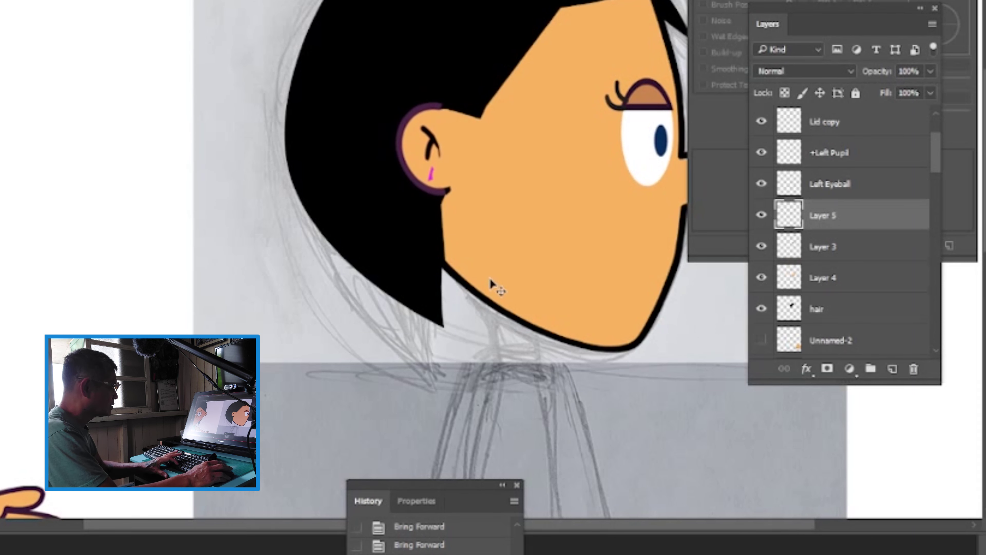
key("Right")
key("Right")
key("Right")
key("Right")
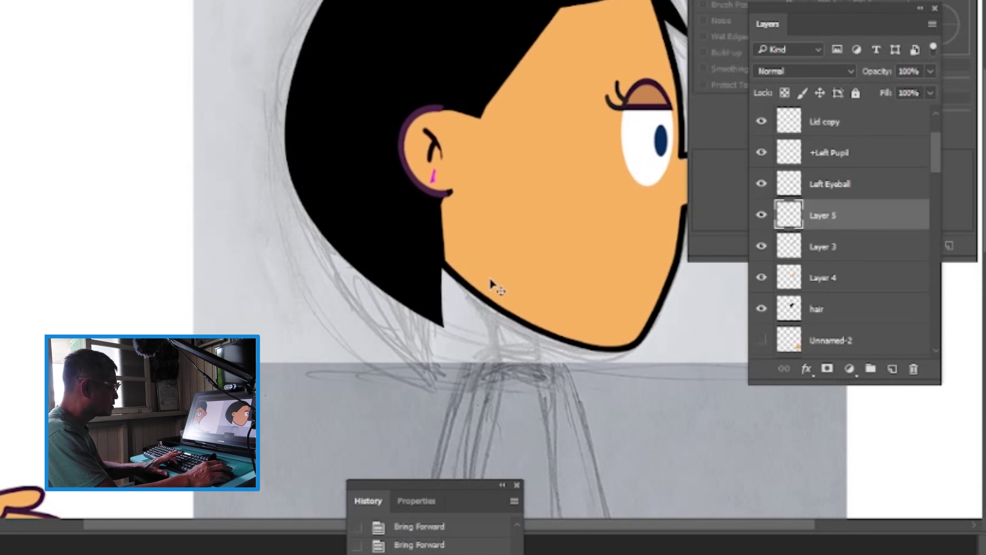
key("ctrl+t")
mouse_move(489, 60)
left_mouse_down()
mouse_move(503, 54)
mouse_move(504, 68)
left_mouse_up()
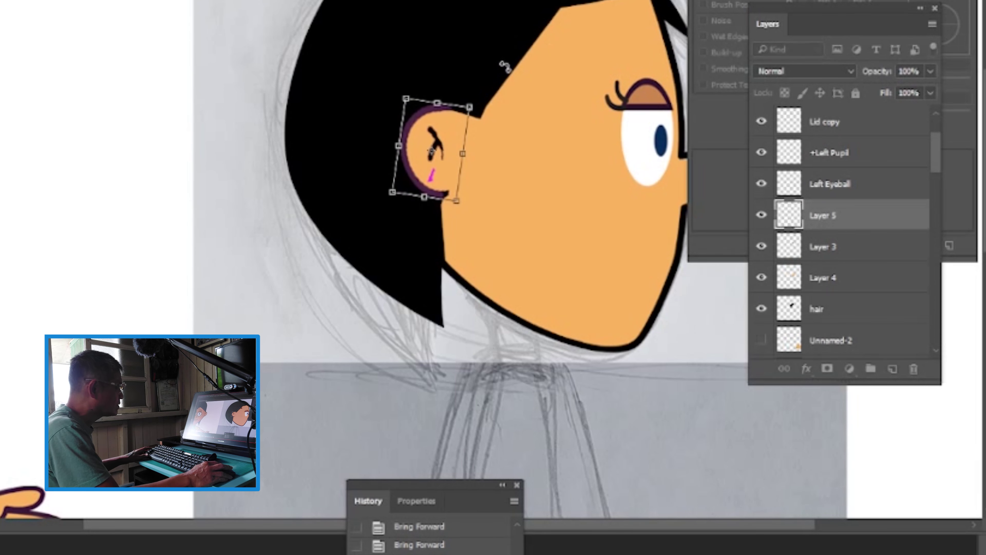
key("Return")
key("Right")
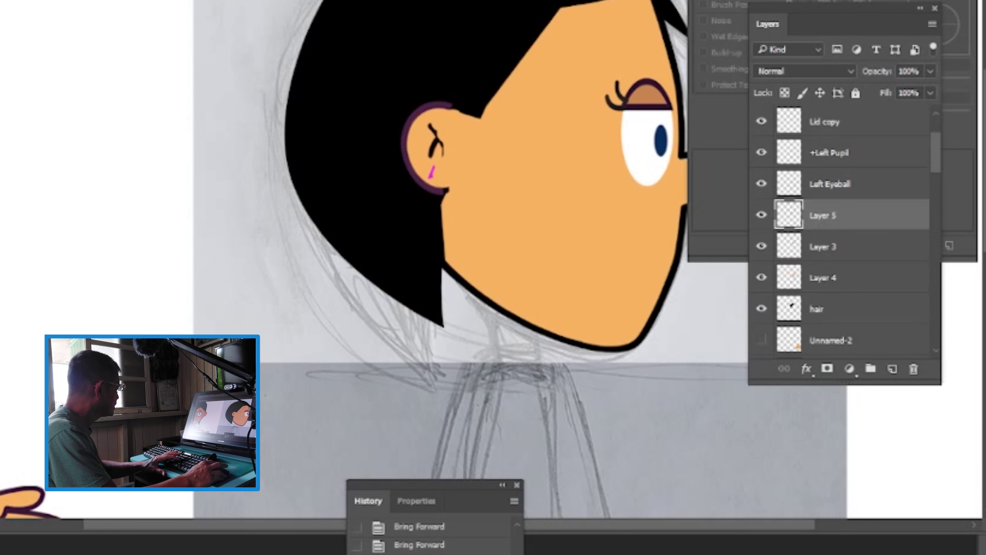
Erase the top end of the ear's purple outline and bring Layer 5 to the top of the stack
left_click_drag(489, 70, 537, 294)
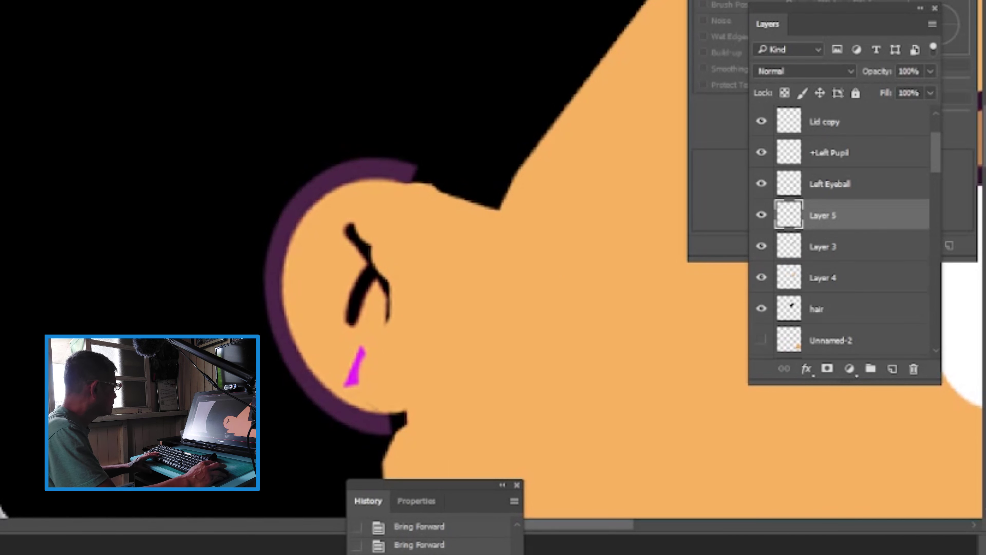
key("e")
left_click_drag(439, 155, 322, 105)
key("v")
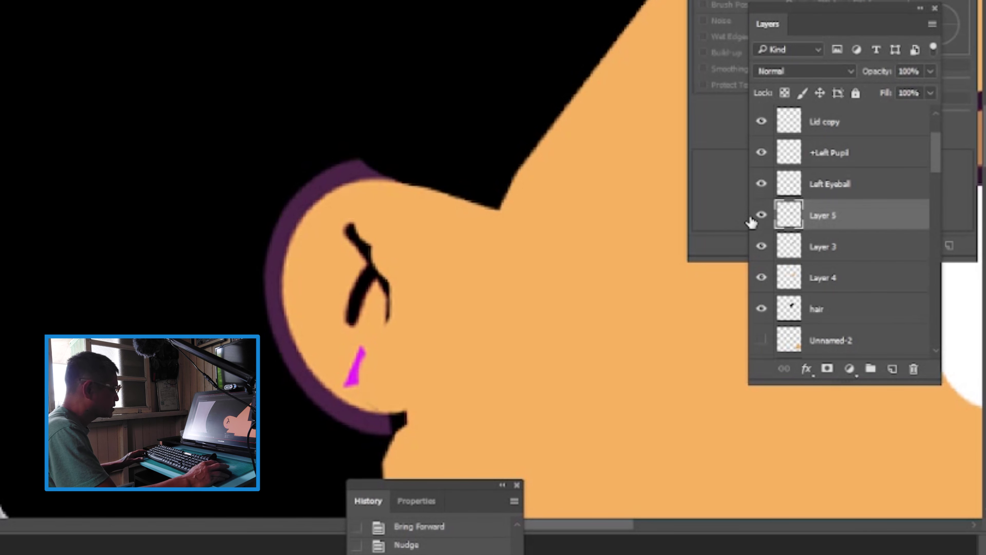
left_click(763, 218)
key("ctrl+bracketright")
key("ctrl+bracketright")
key("ctrl+bracketright")
key("ctrl+bracketright")
key("ctrl+bracketright")
key("ctrl+bracketright")
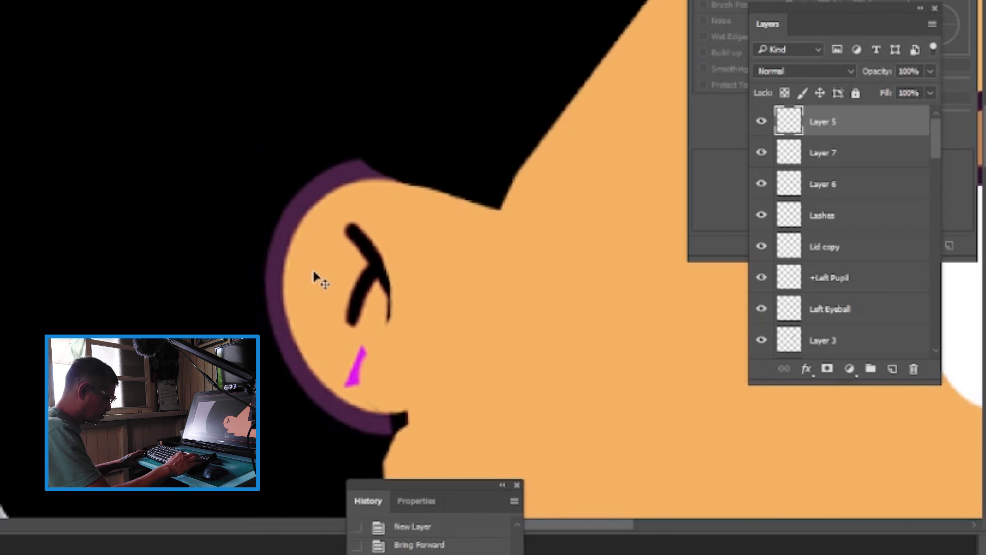
key("ctrl+minus")
key("ctrl+minus")
key("ctrl+minus")
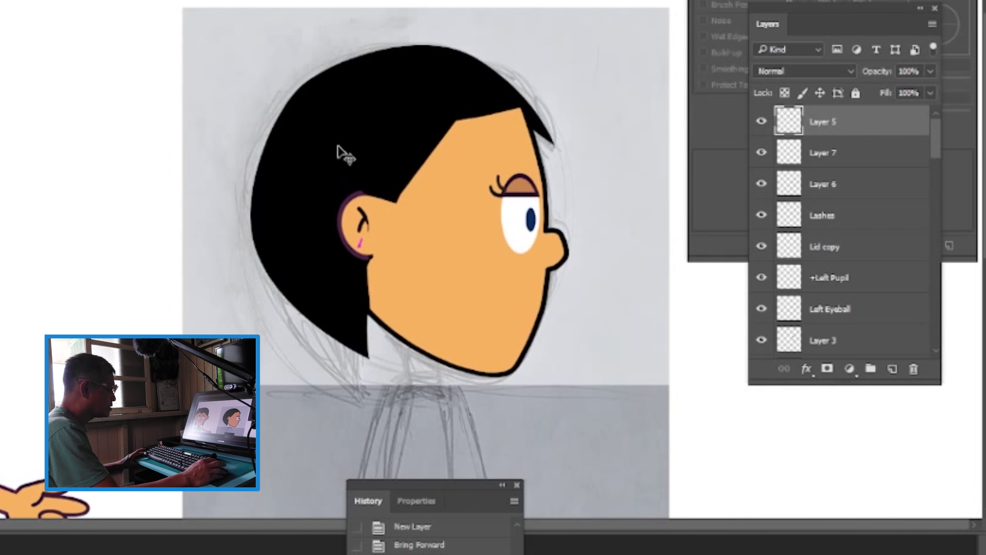
Drag a copy of the pupil onto the pasteboard, transform it, then delete it again
left_click(370, 140)
key("ctrl")
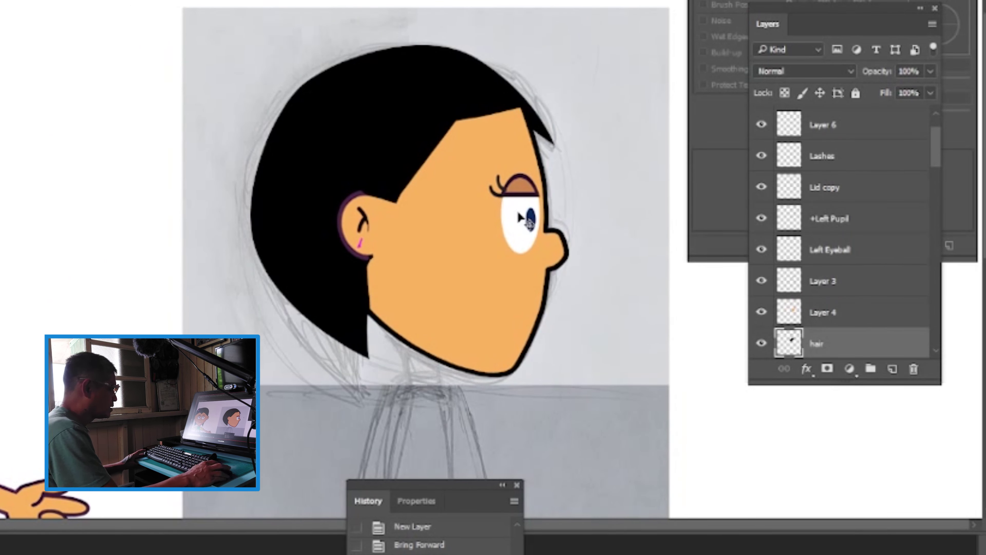
left_click(880, 344)
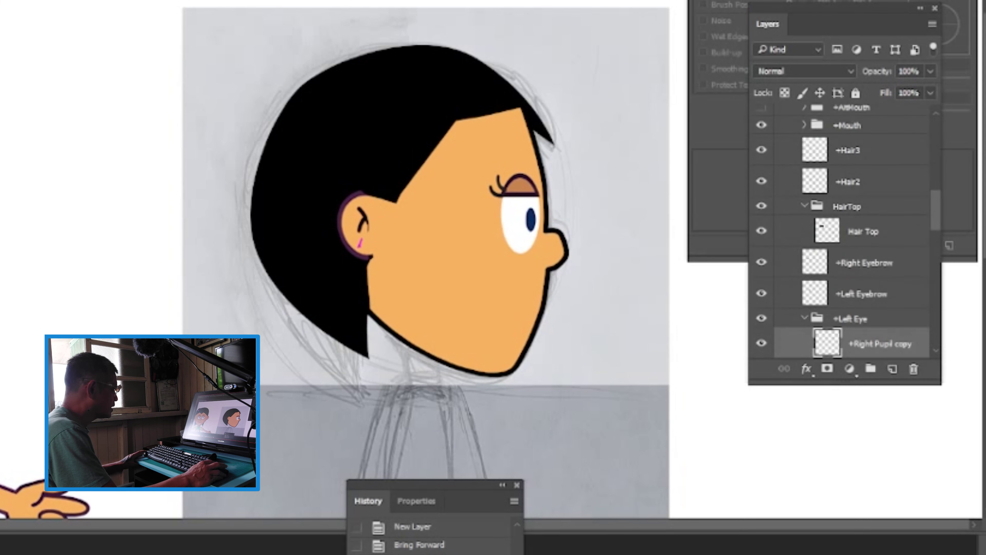
left_click_drag(531, 220, 125, 214)
key("ctrl+t")
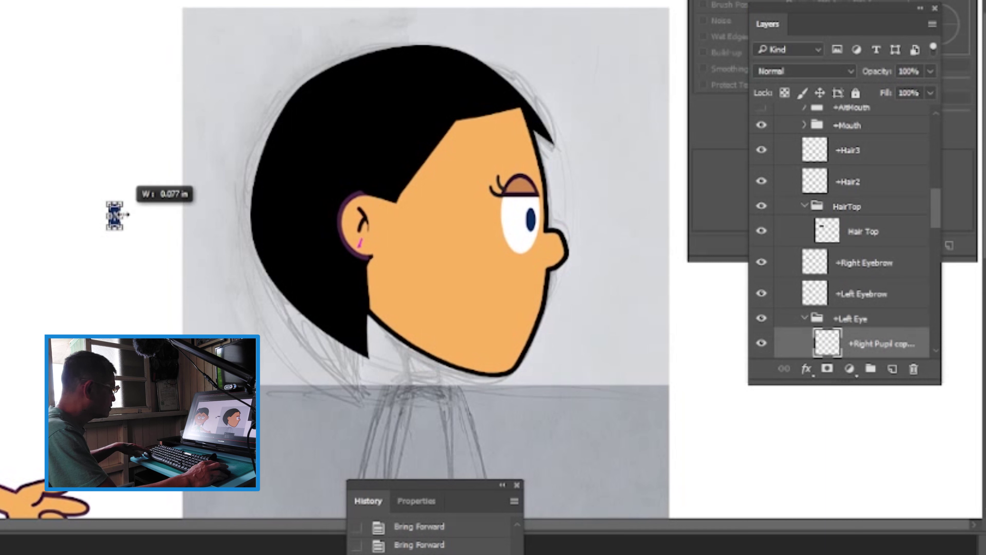
key("Return")
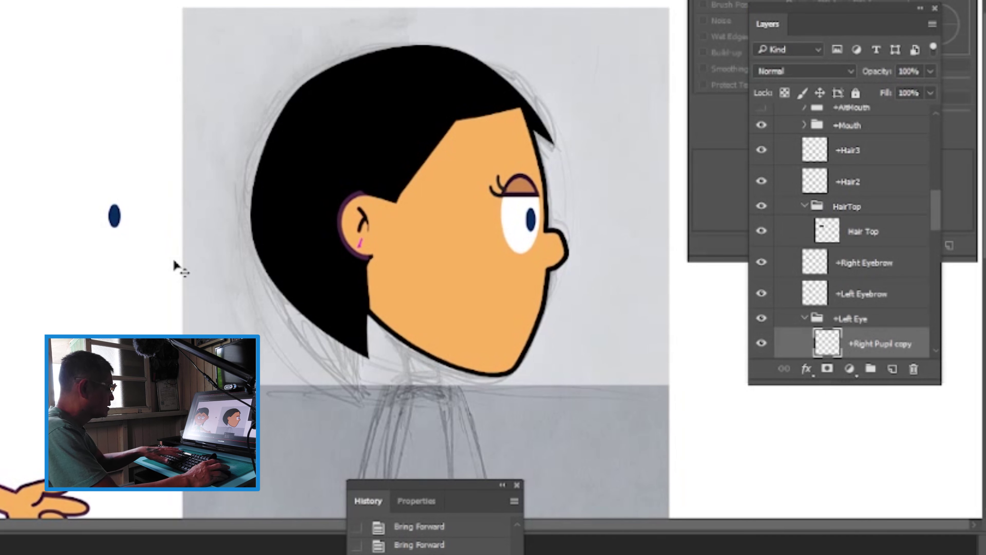
key("Delete")
Select the Whites layer, drag its circle from the pasteboard toward the head, and raise it above the eyelid
left_click(515, 234, "ctrl")
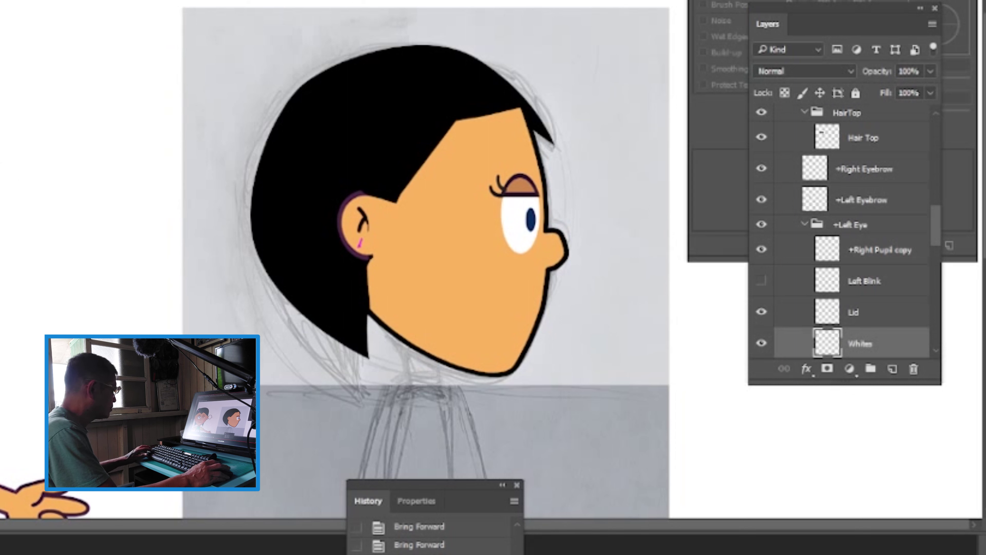
left_click(519, 238, "ctrl")
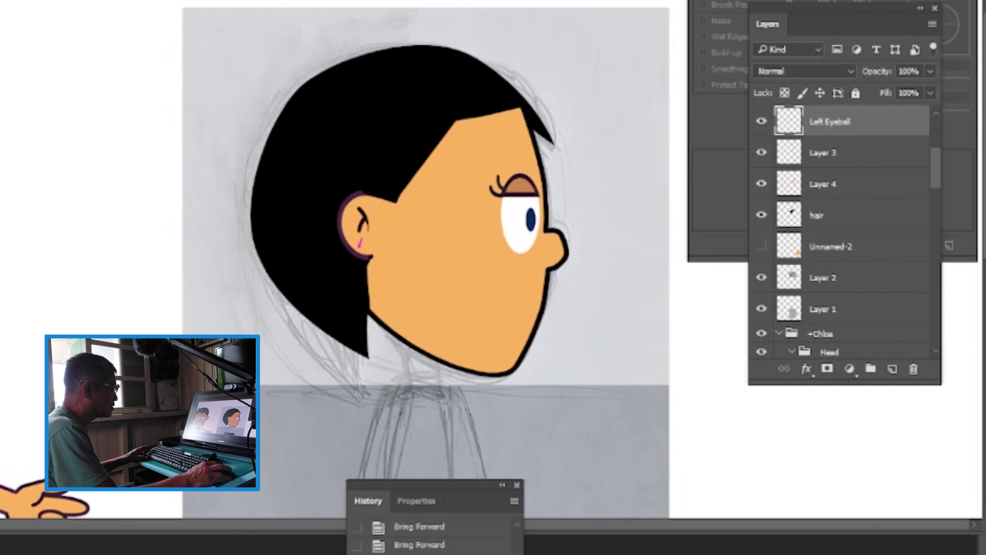
left_click(518, 237, "ctrl")
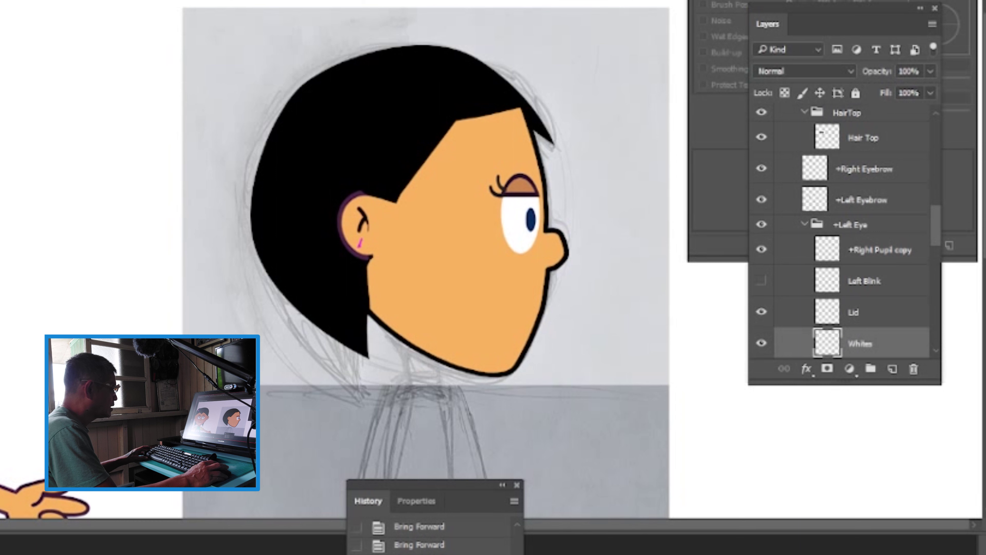
left_click(760, 337)
left_click(760, 337)
left_click_drag(0, 229, 504, 253)
key("ctrl+bracketright")
Raise the white circle above the head and place it low on the face as a mouth
key("ctrl+bracketright")
key("ctrl+bracketright")
key("ctrl+bracketright")
key("ctrl+bracketright")
key("ctrl+bracketright")
key("ctrl+bracketright")
key("ctrl+bracketright")
key("ctrl+bracketright")
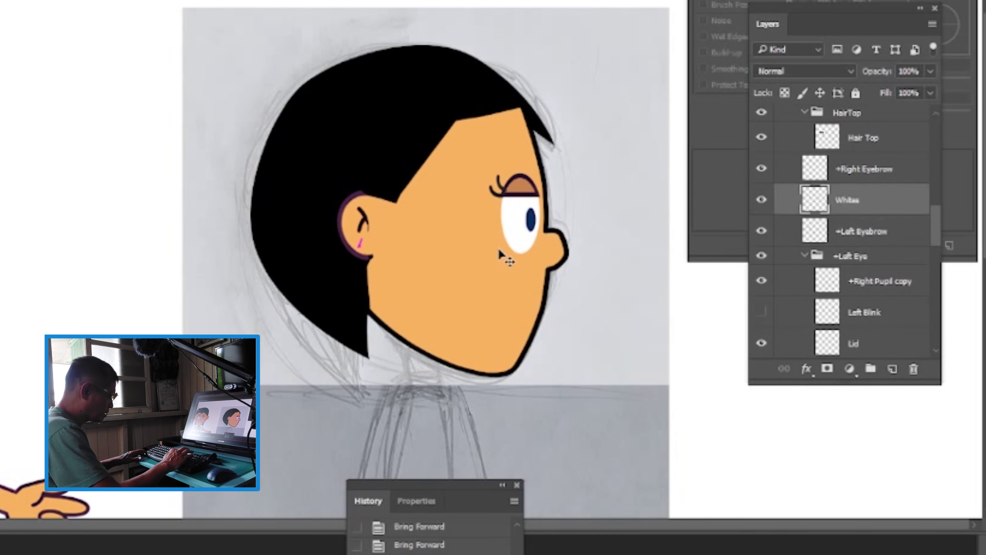
key("ctrl+bracketright")
key("ctrl+bracketright")
key("ctrl+bracketright")
key("ctrl+bracketright")
key("ctrl+bracketright")
key("ctrl+bracketright")
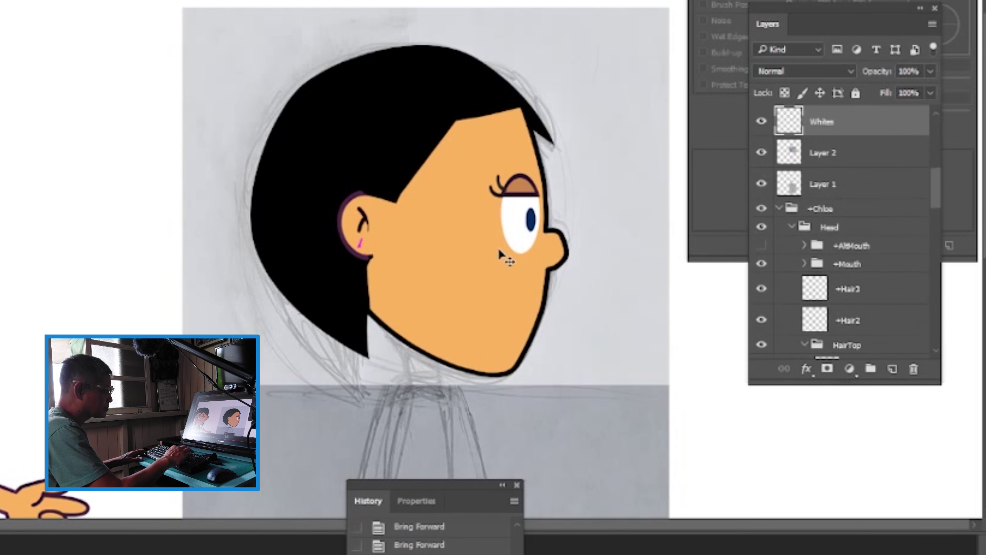
left_click_drag(452, 220, 430, 223)
left_click(518, 238)
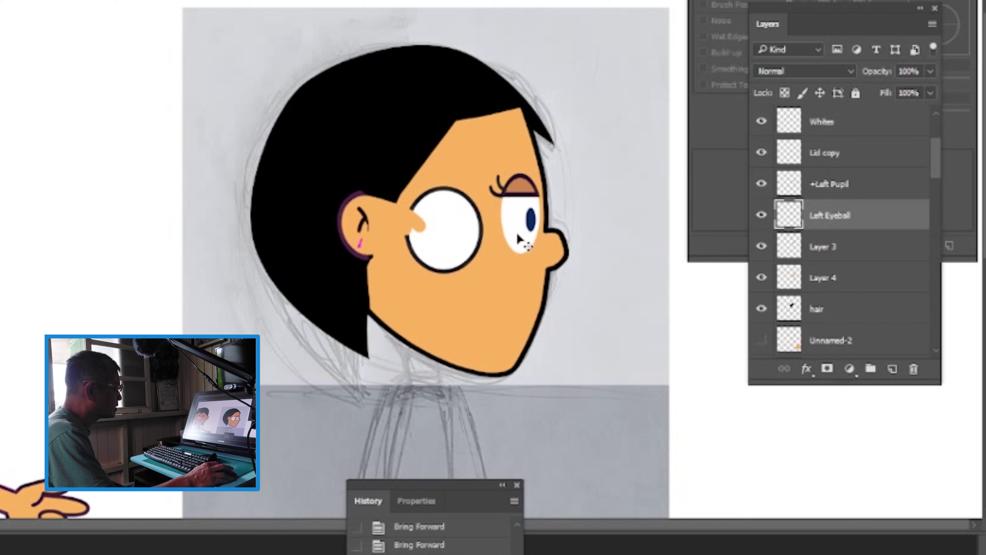
left_click(472, 249)
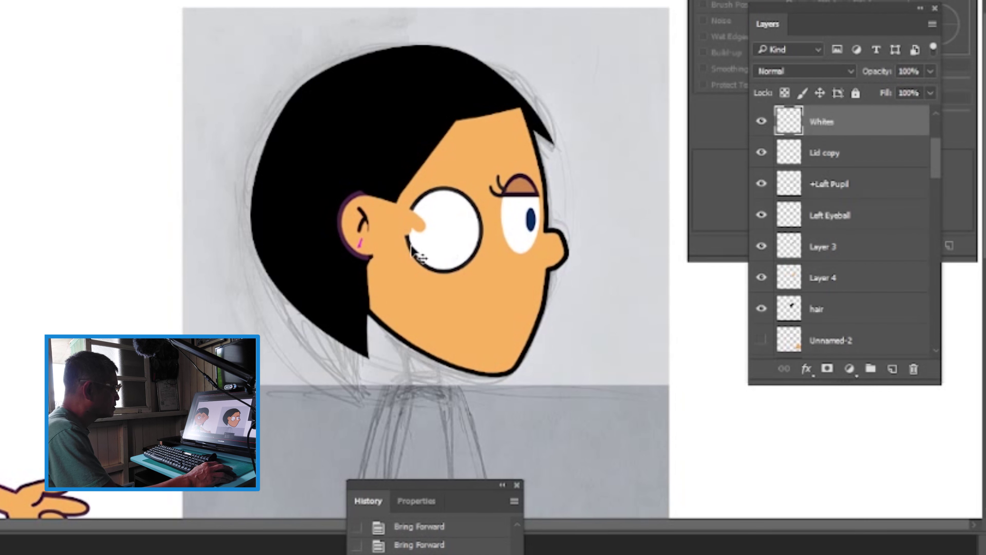
left_click_drag(455, 258, 494, 337)
left_click(383, 220)
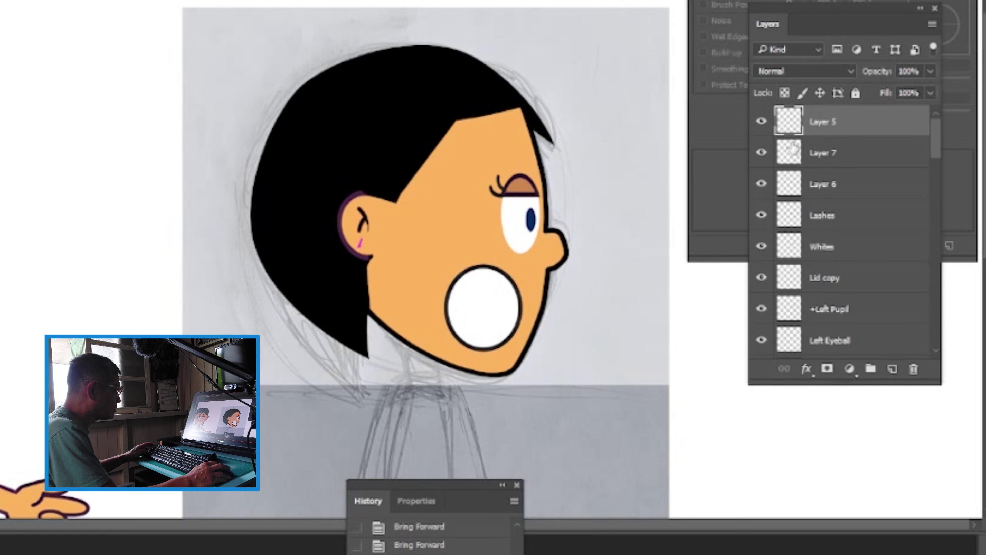
Make Layer 4 visible, select it with Layer 5, and merge the two skin layers
left_click(767, 122)
left_click(767, 122)
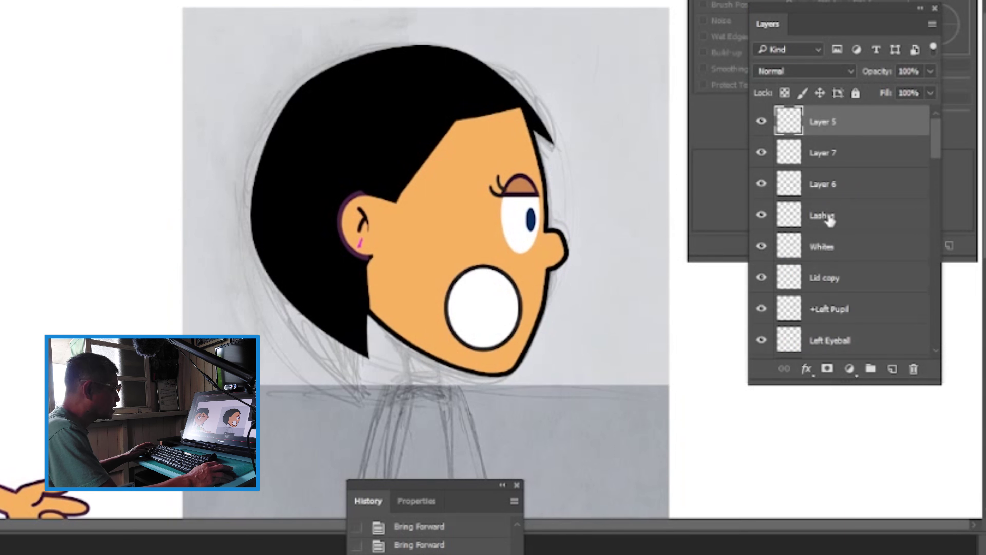
scroll(831, 241, "down", 3)
scroll(831, 250, "down", 1)
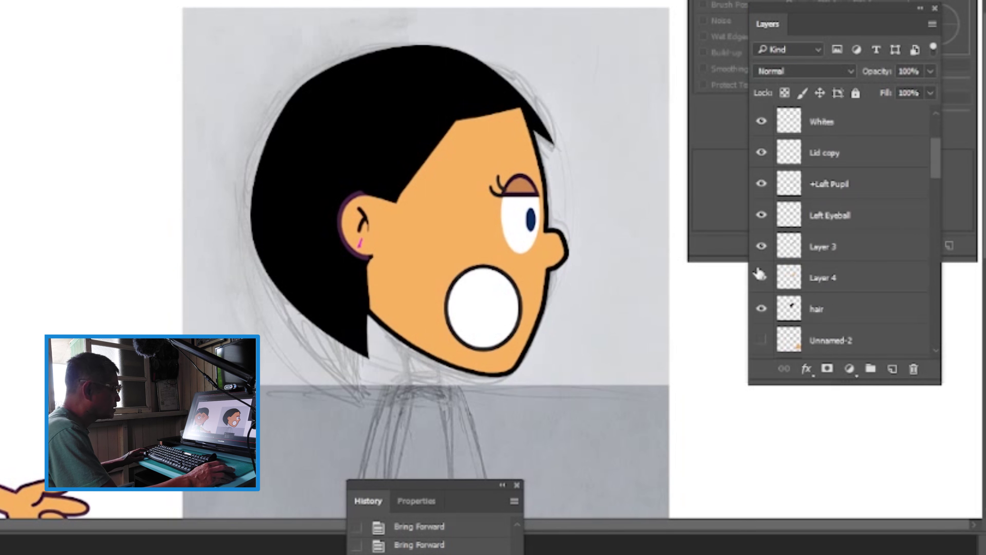
left_click(762, 278)
left_click(835, 282)
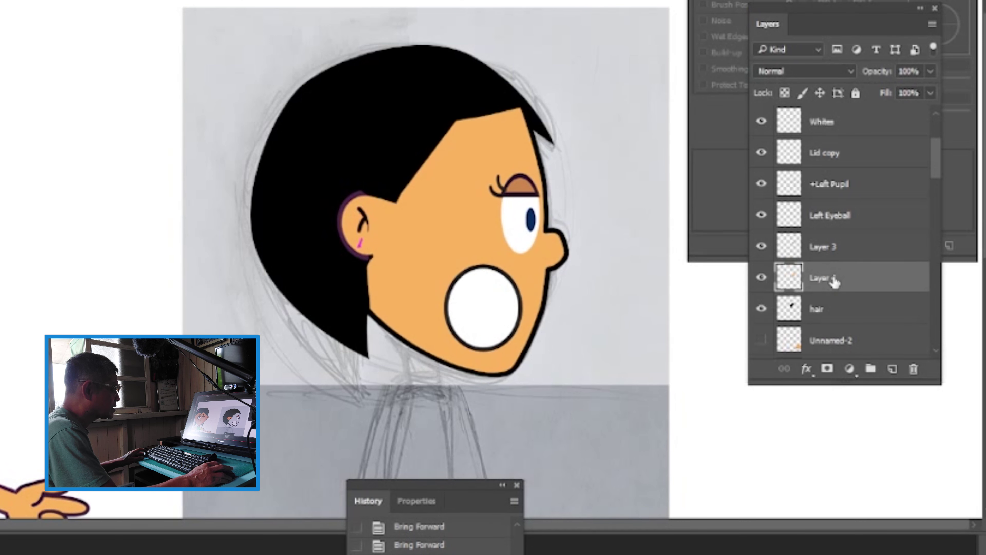
scroll(839, 206, "up", 4)
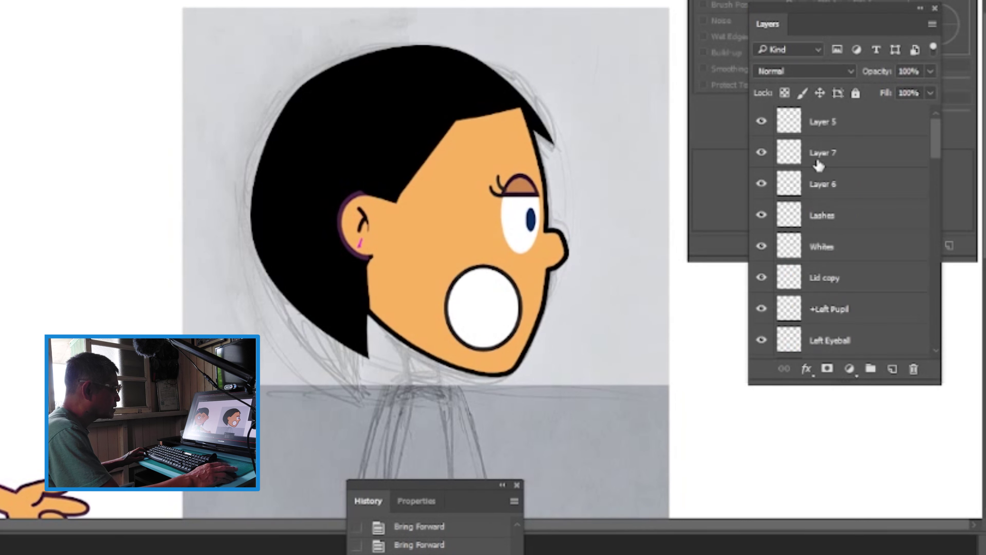
left_click(761, 121)
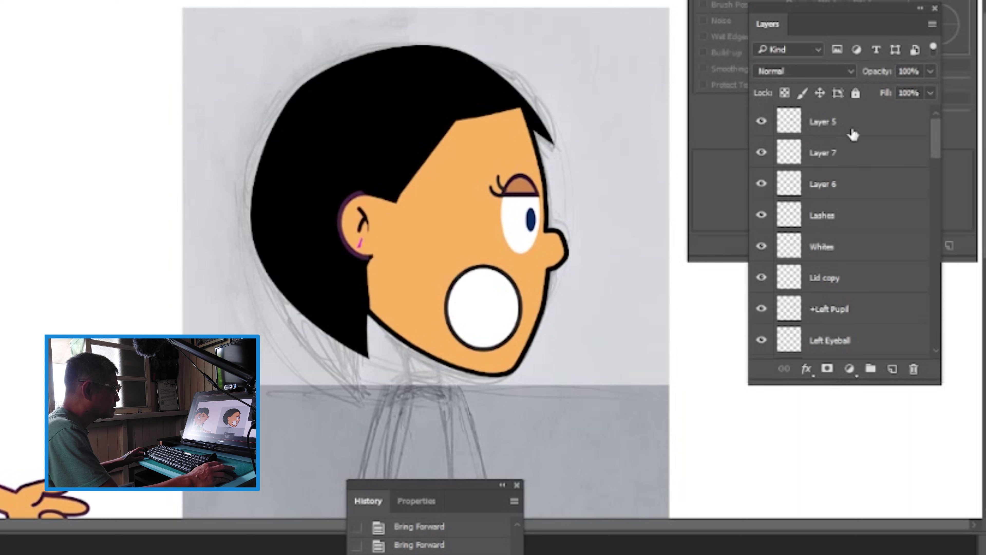
scroll(869, 249, "down", 3)
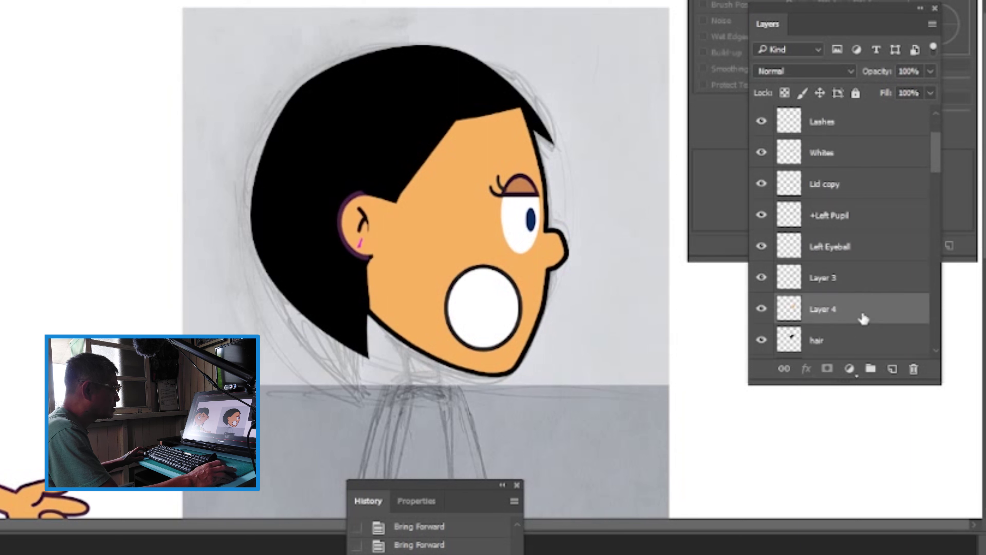
key("ctrl+e")
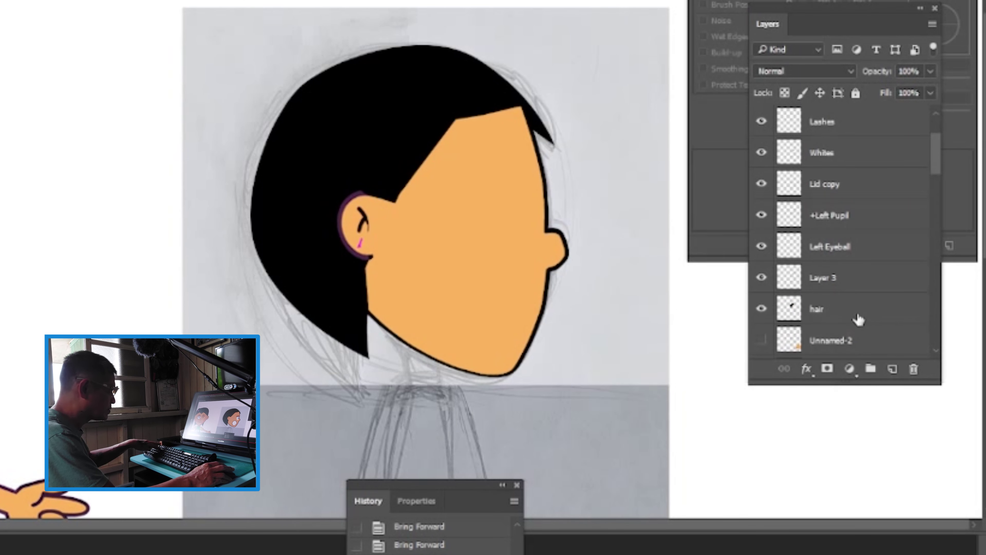
Undo the merge, then select Layer 4 and Layer 5 and merge them again
key("ctrl+z")
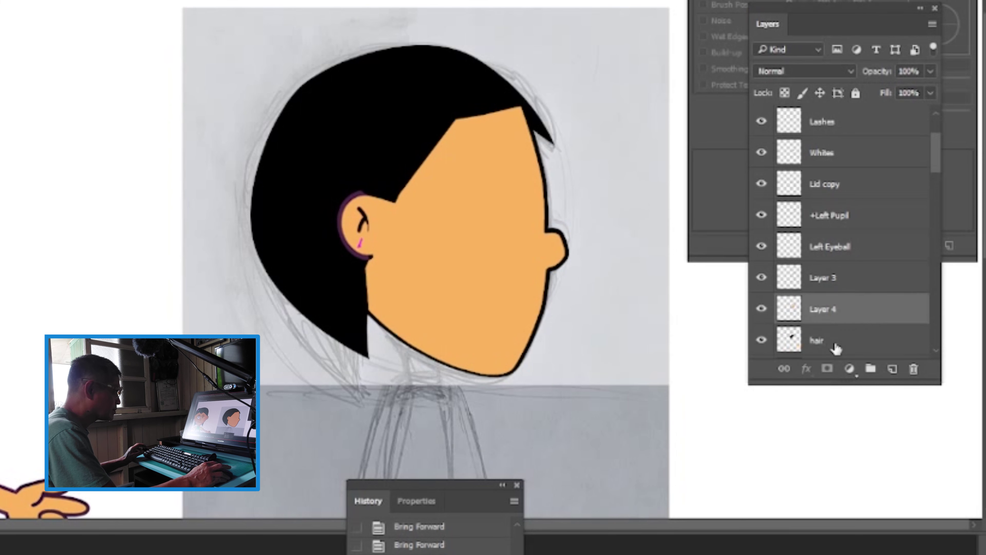
left_click(761, 309)
left_click(762, 309)
left_click(839, 313)
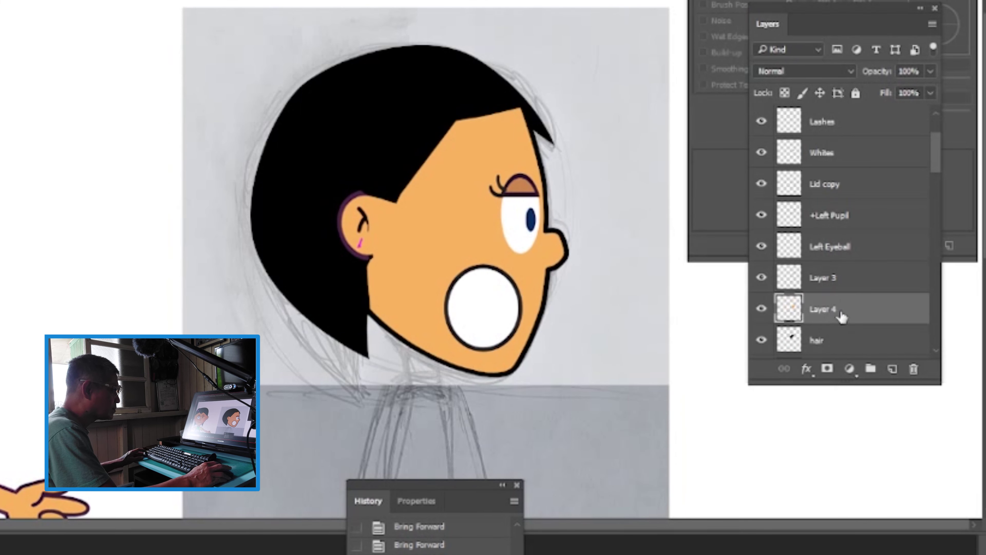
scroll(832, 180, "up", 3)
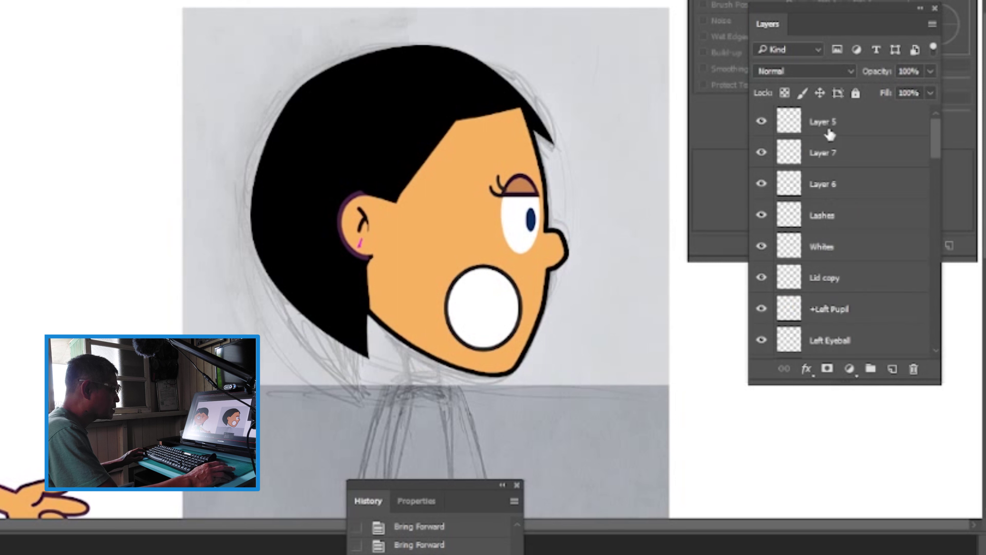
left_click(830, 132)
key("ctrl+e")
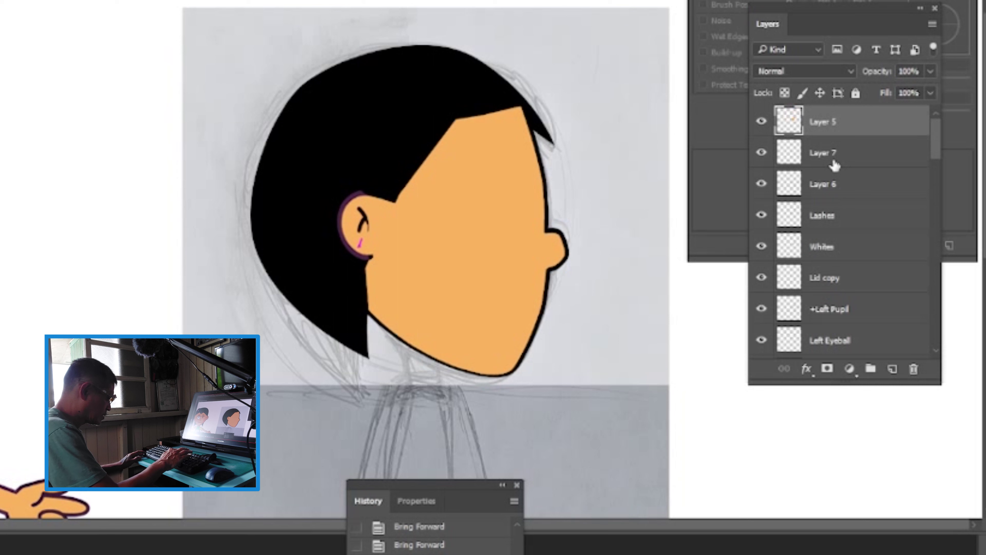
Send the merged skin layer below the eye and mouth, and move the white circle up off the face
key("ctrl+bracketleft")
key("ctrl+bracketleft")
key("ctrl+bracketleft")
key("ctrl+bracketleft")
key("ctrl+bracketleft")
key("ctrl+bracketleft")
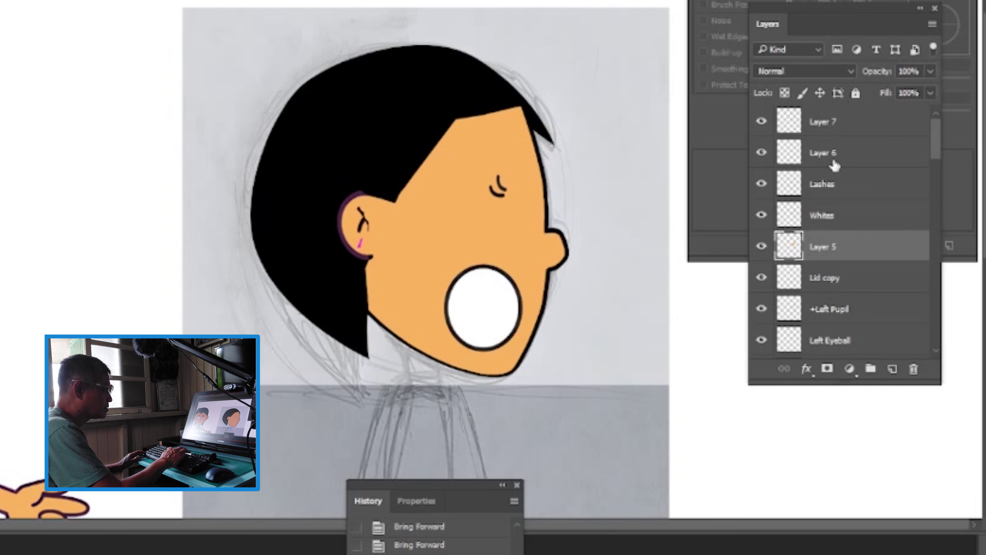
key("ctrl+bracketleft")
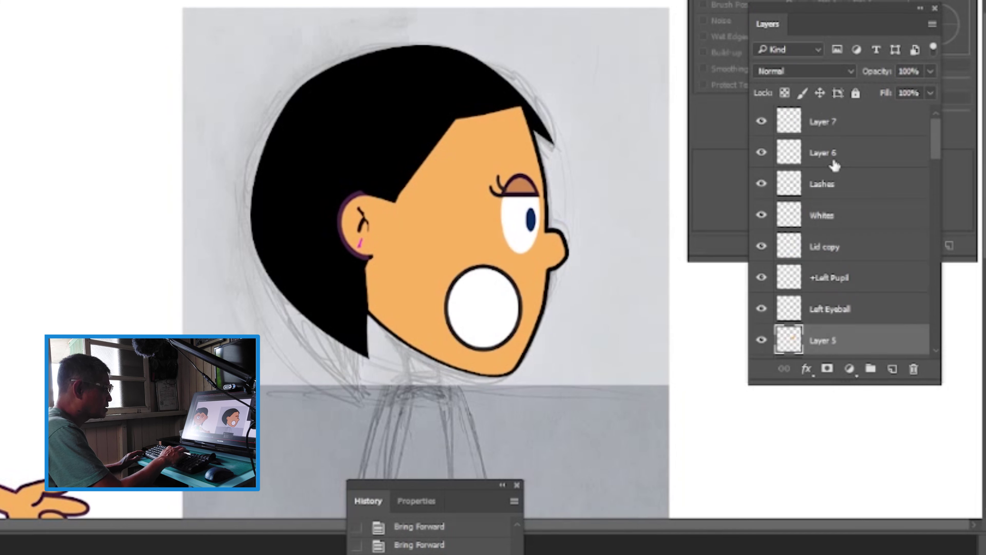
left_click_drag(521, 318, 610, 92)
Check the contents of Layer 7 and Layer 5, then merge Layer 5 into Layer 7
left_click(386, 215)
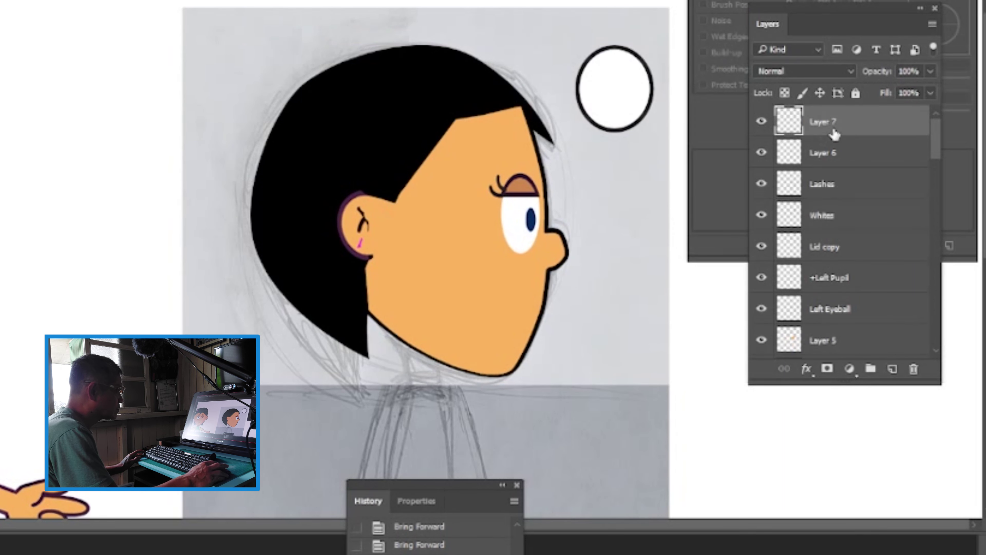
left_click(766, 123)
left_click(766, 123)
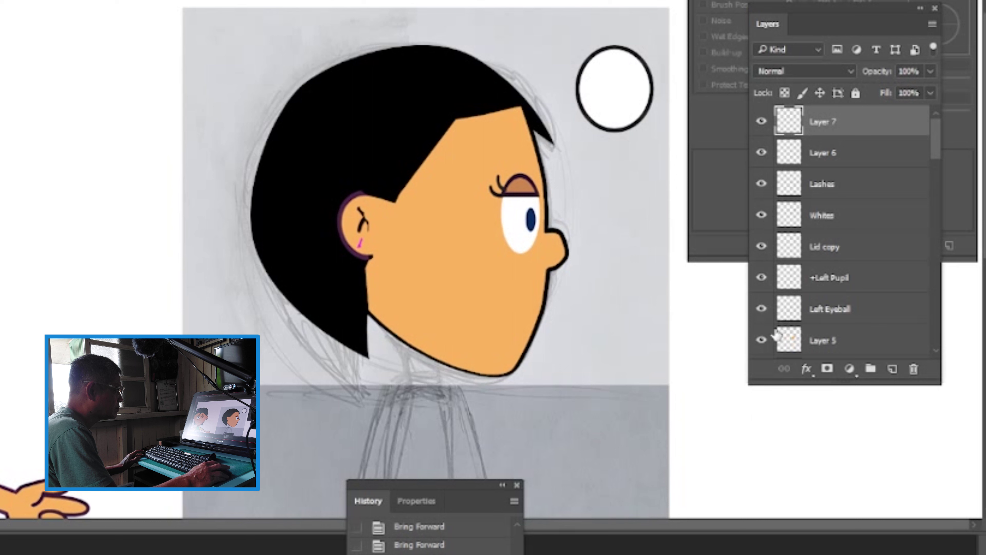
left_click(762, 341)
left_click(762, 341)
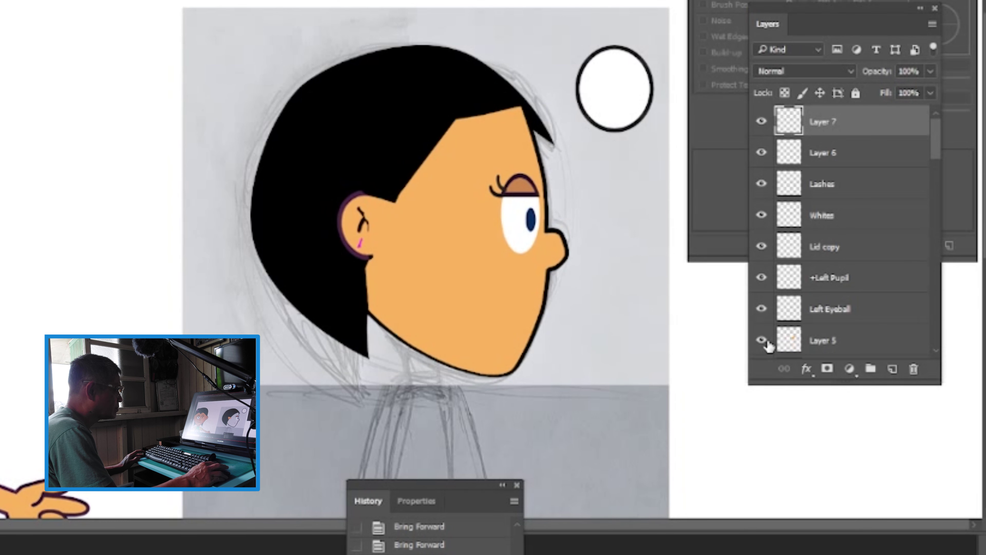
left_click(859, 339, "ctrl")
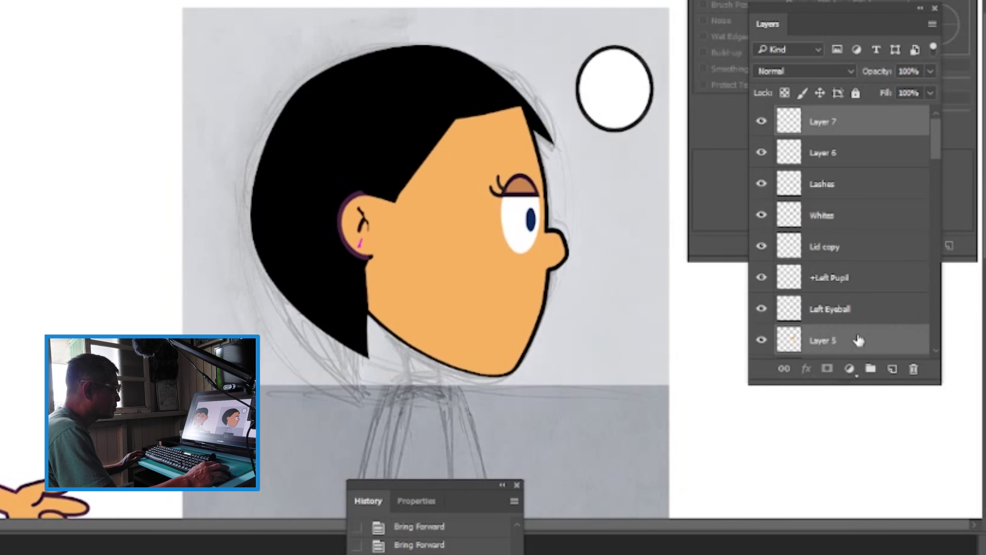
key("ctrl+e")
Compare the face with the merged Layer 7 shown and hidden, and add the hair layer to the selection
left_click(762, 122)
left_click(762, 124)
left_click(762, 124)
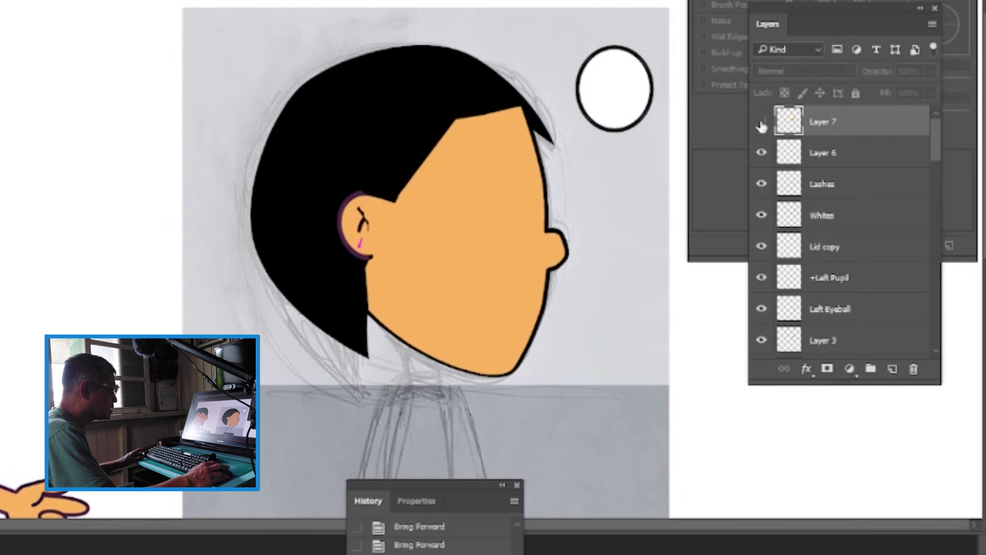
left_click(762, 124)
left_click(762, 124)
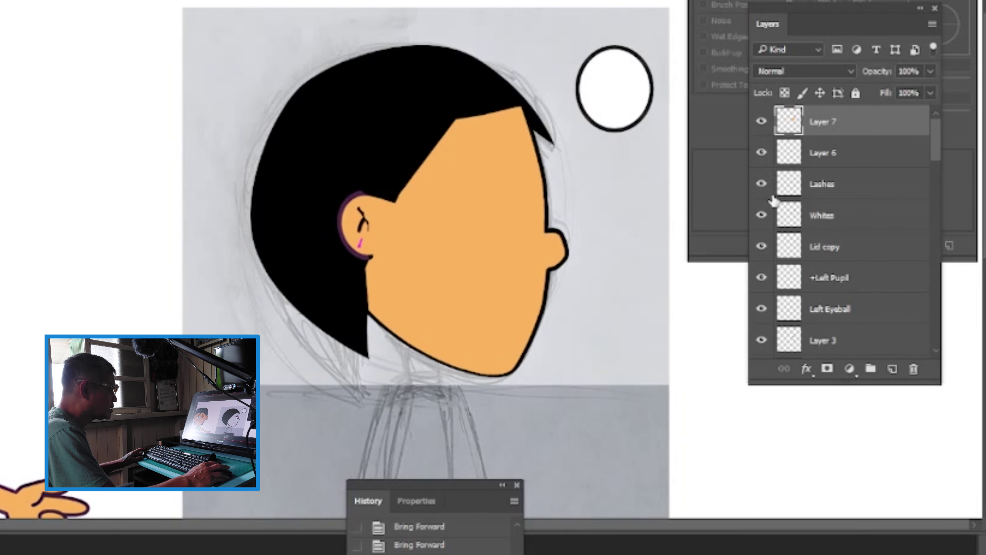
scroll(899, 303, "down", 1)
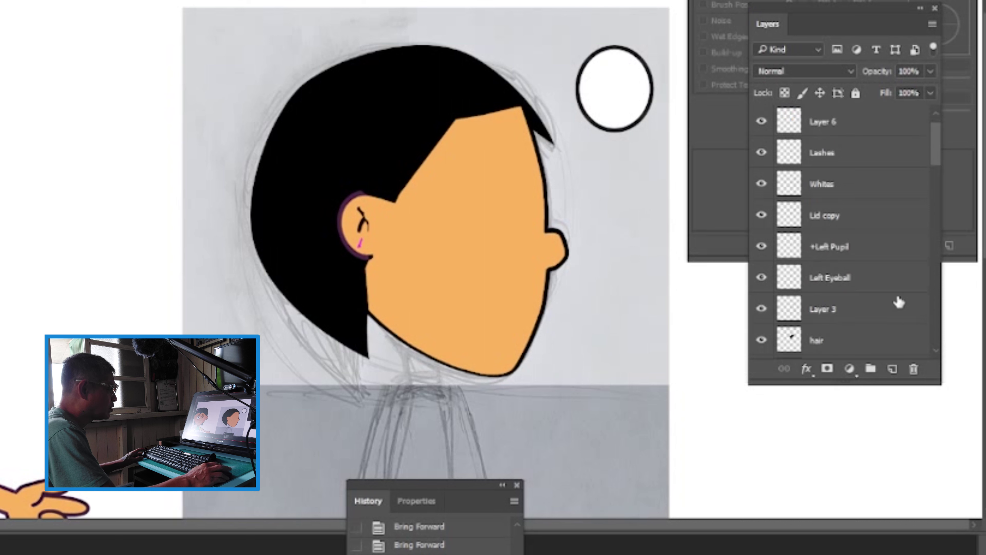
left_click(832, 344, "ctrl")
scroll(880, 274, "up", 1)
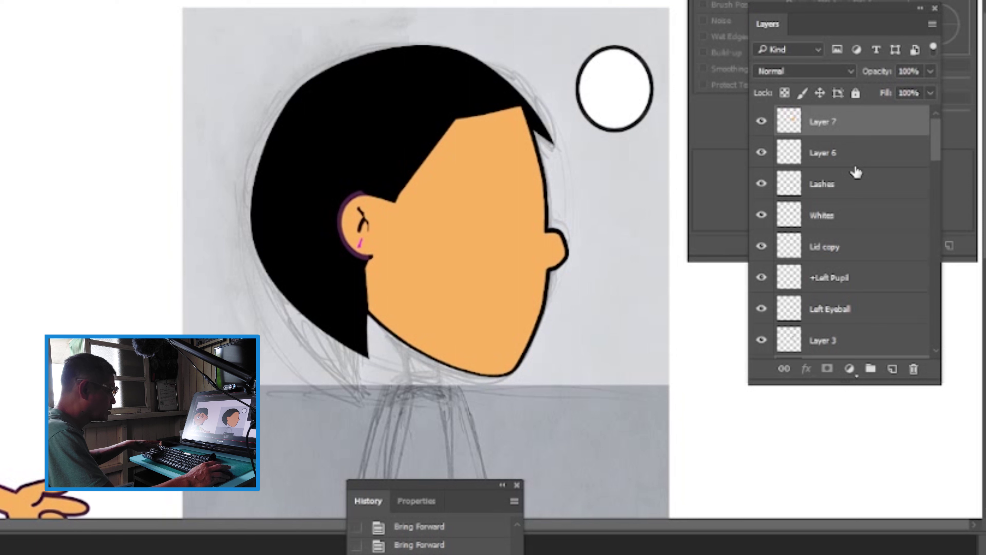
Make the Lashes layer visible again and try shifting the head, then undo the move
left_click(762, 122)
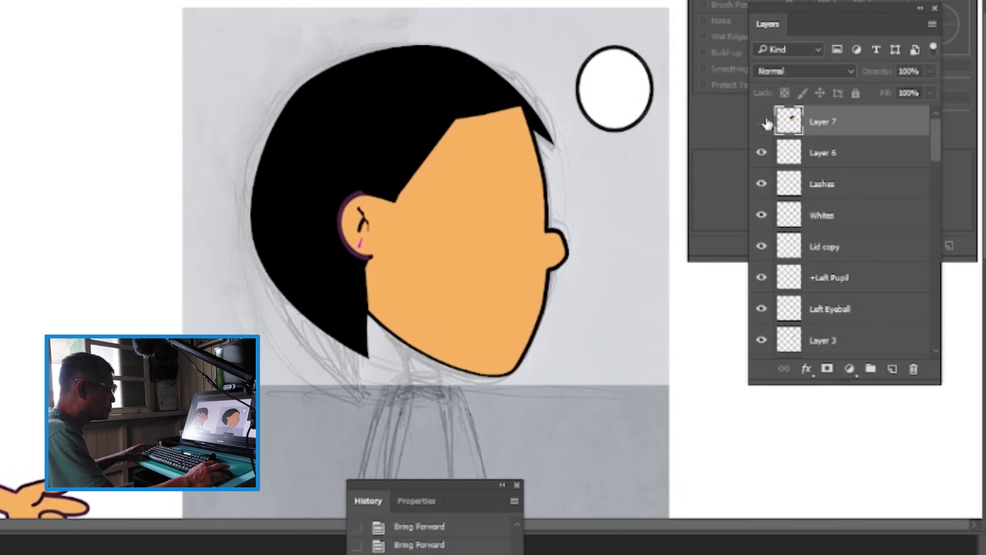
left_click(762, 121)
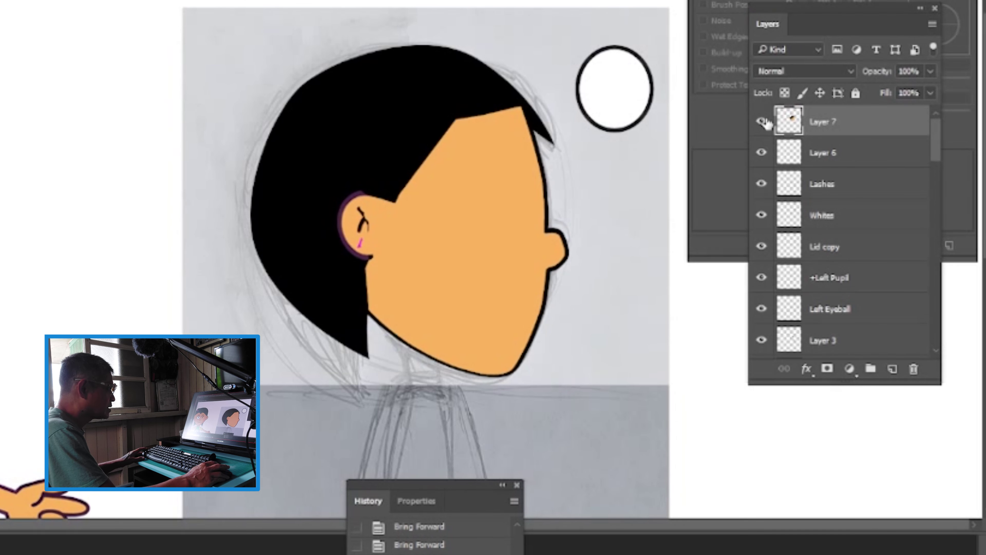
left_click(762, 185)
left_click_drag(491, 189, 483, 177)
key("ctrl+z")
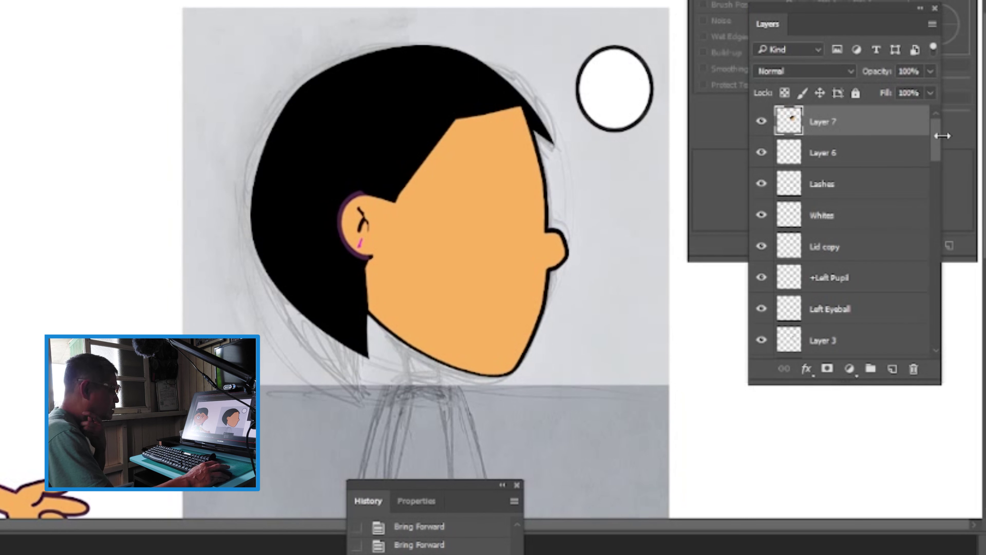
Merge the Layer 3 outline into Layer 7 and check the coloured head
left_click(762, 341)
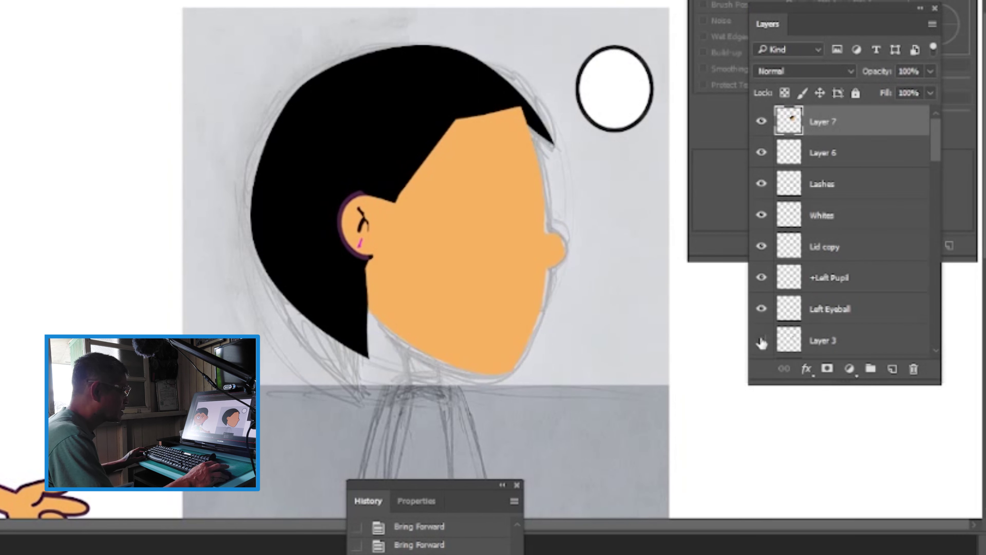
left_click(762, 341)
left_click(859, 346, "ctrl")
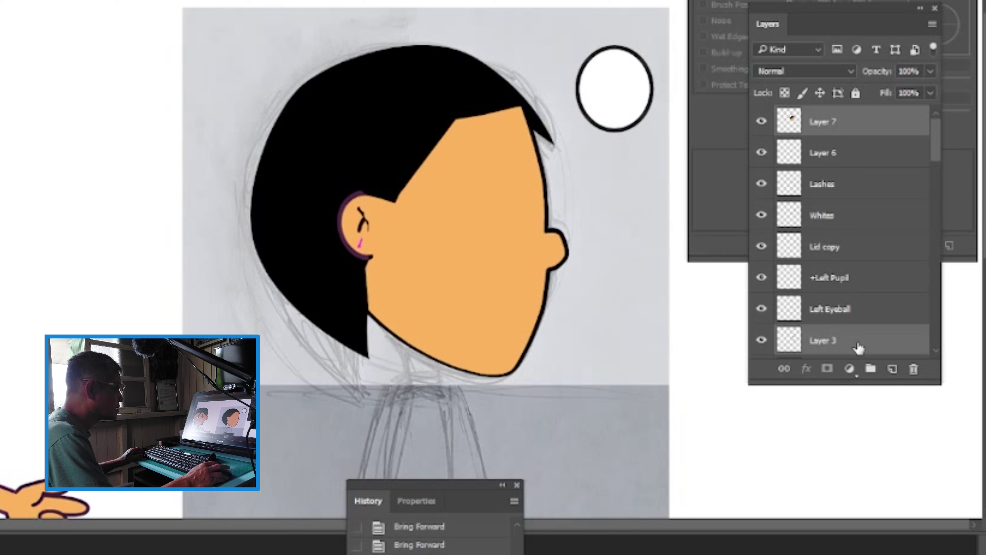
key("ctrl+e")
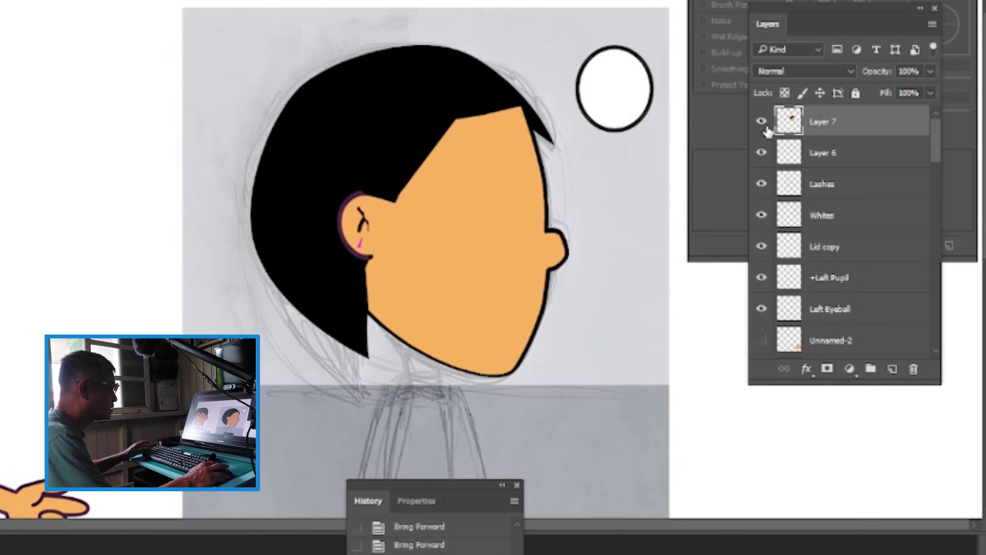
left_click(764, 125)
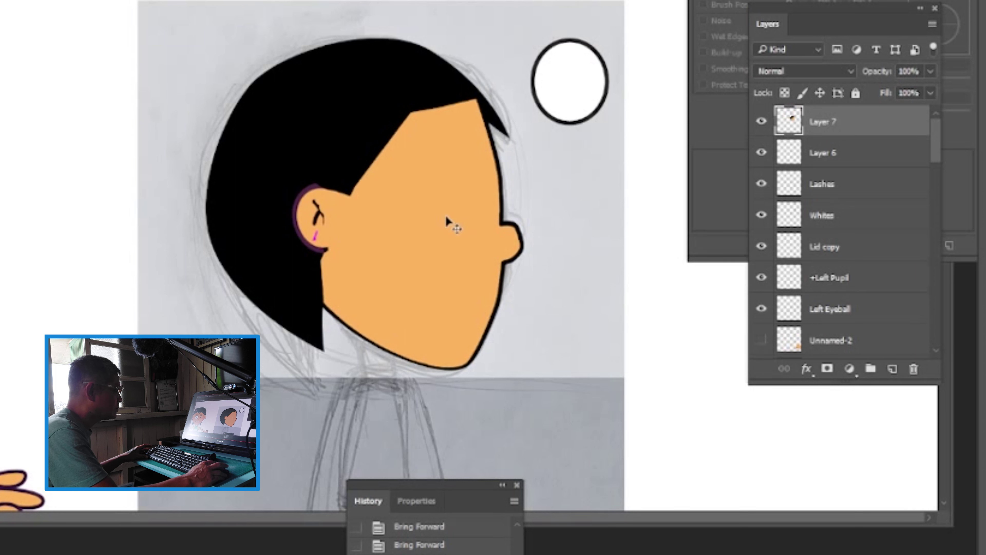
Send the face layer below the eye parts, keeping it above the pencil sketch
key("ctrl+bracketleft")
key("ctrl+bracketleft")
key("ctrl+bracketleft")
key("ctrl+bracketleft")
key("ctrl+bracketleft")
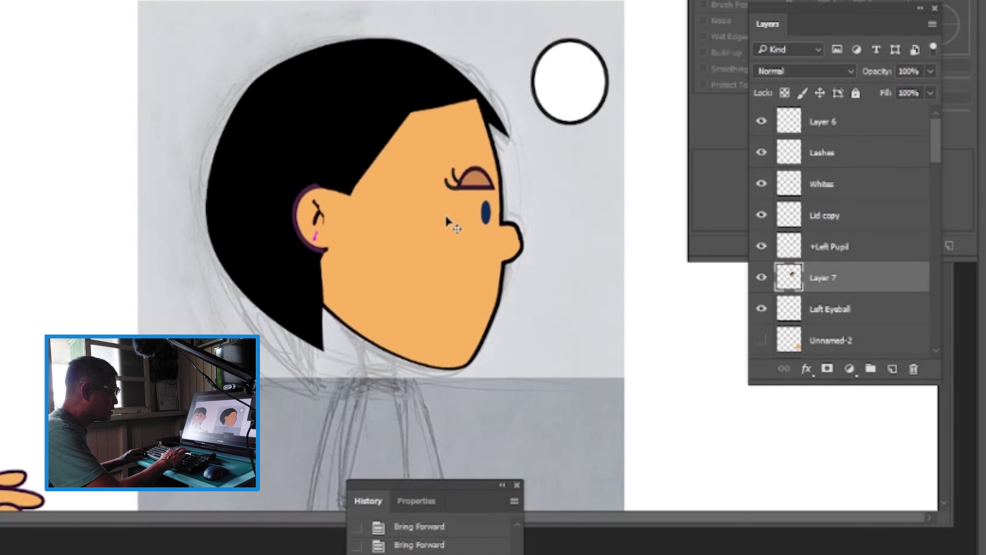
key("ctrl+bracketleft")
key("ctrl+bracketleft")
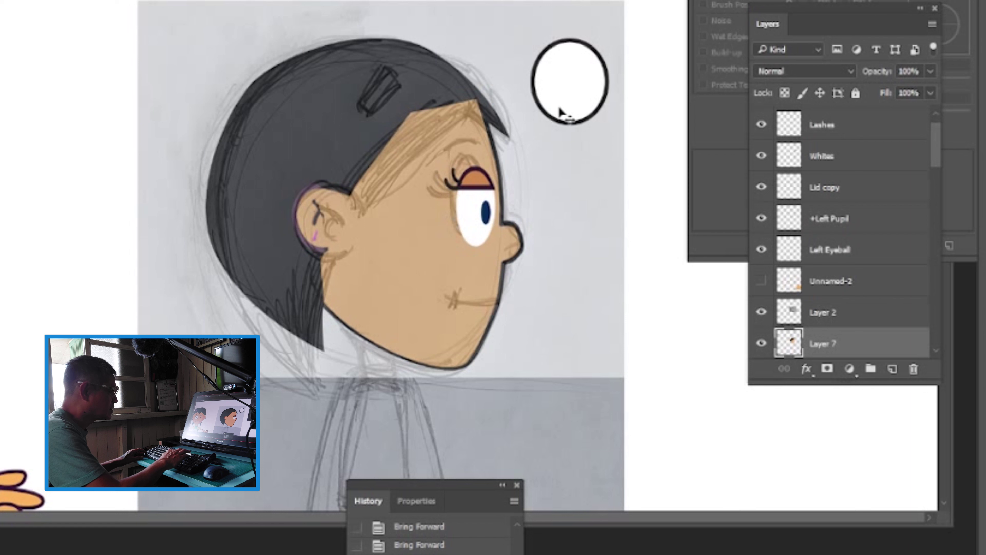
key("ctrl+bracketright")
Move the white circle and the white eye oval down onto the cheek
left_click_drag(580, 80, 414, 204)
left_click(474, 232)
left_click_drag(469, 259, 452, 309)
left_click_drag(408, 247, 396, 271)
Squeeze the white circle into a narrow ellipse after abandoning a warp
right_click(411, 252)
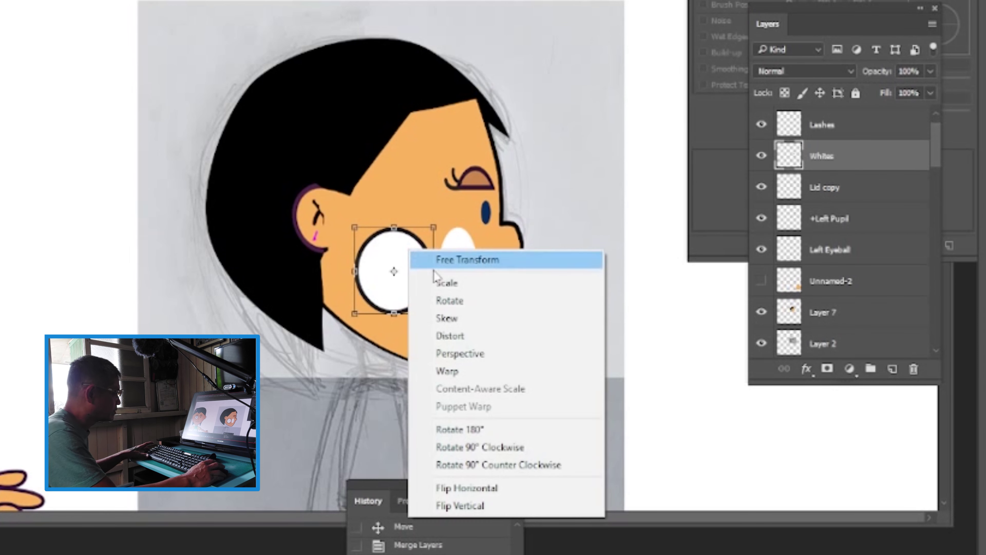
left_click(458, 373)
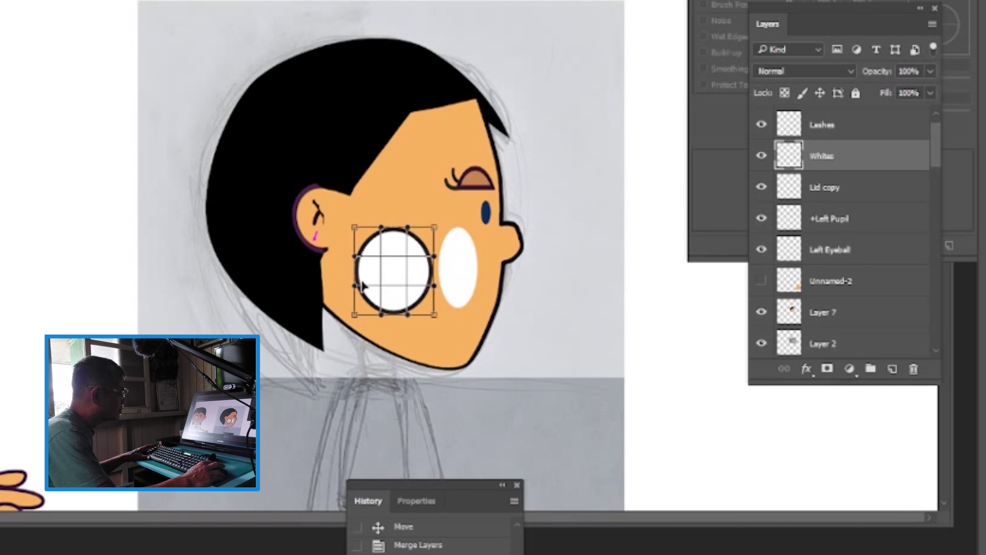
key("Return")
key("ctrl+t")
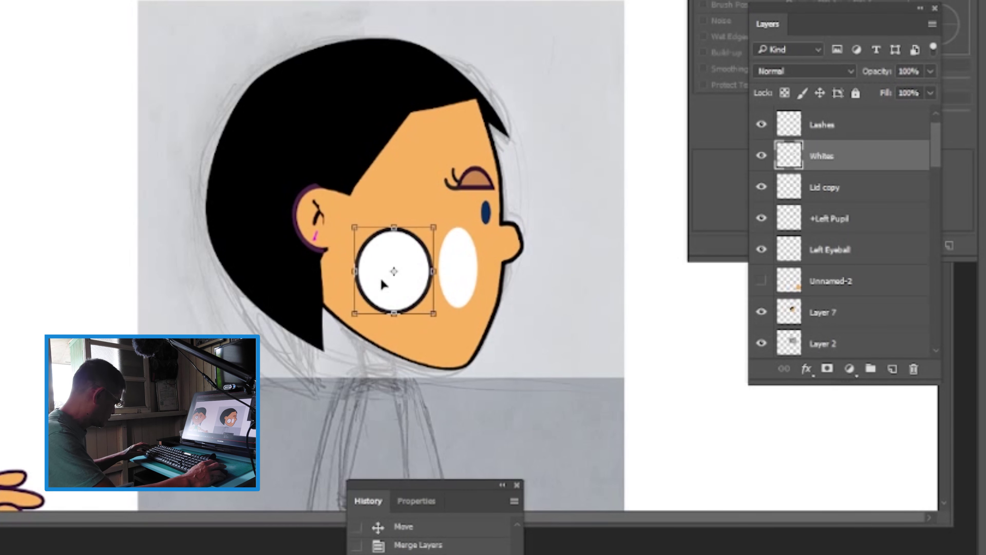
left_click_drag(349, 272, 376, 273)
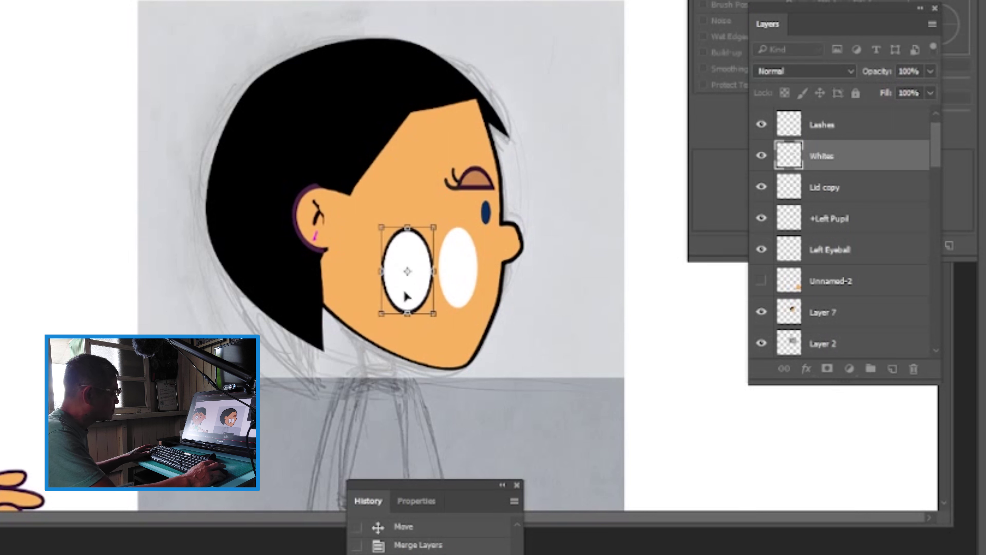
key("Return")
Shrink the white ellipse slightly and move it up onto the eye
left_click_drag(402, 284, 398, 264)
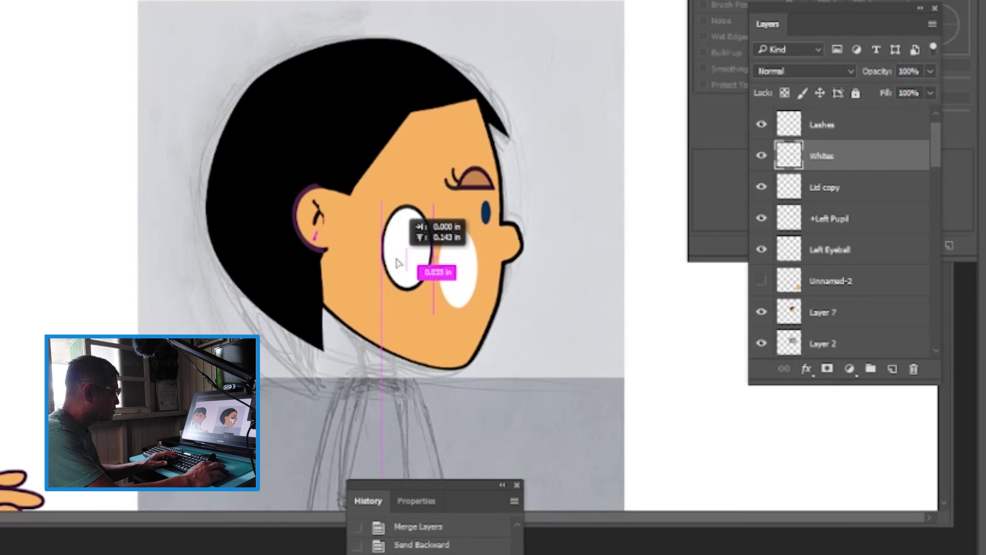
left_click_drag(451, 288, 450, 286)
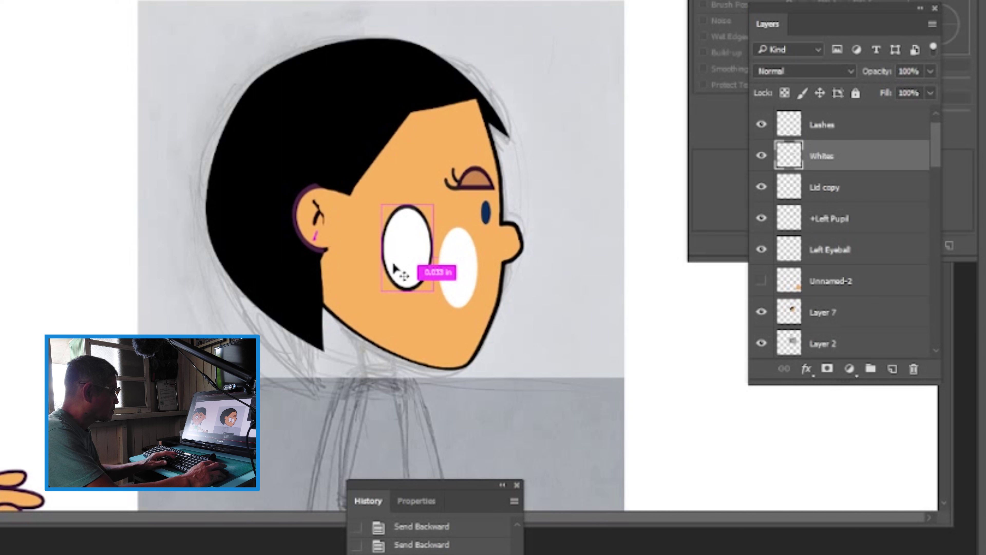
key("ctrl+t")
left_click_drag(433, 292, 429, 286)
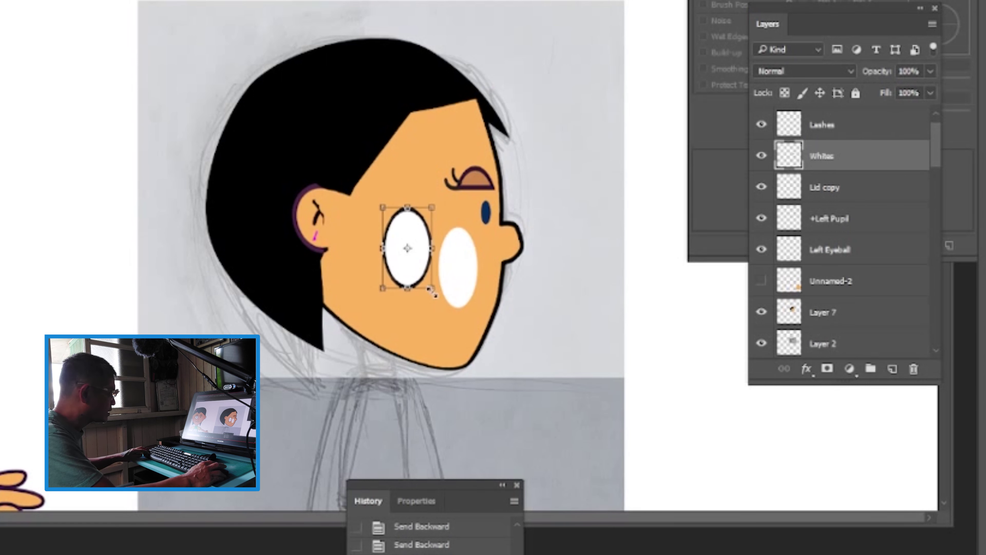
key("Return")
mouse_move(407, 252)
left_mouse_down()
mouse_move(462, 274)
mouse_move(409, 267)
left_mouse_up()
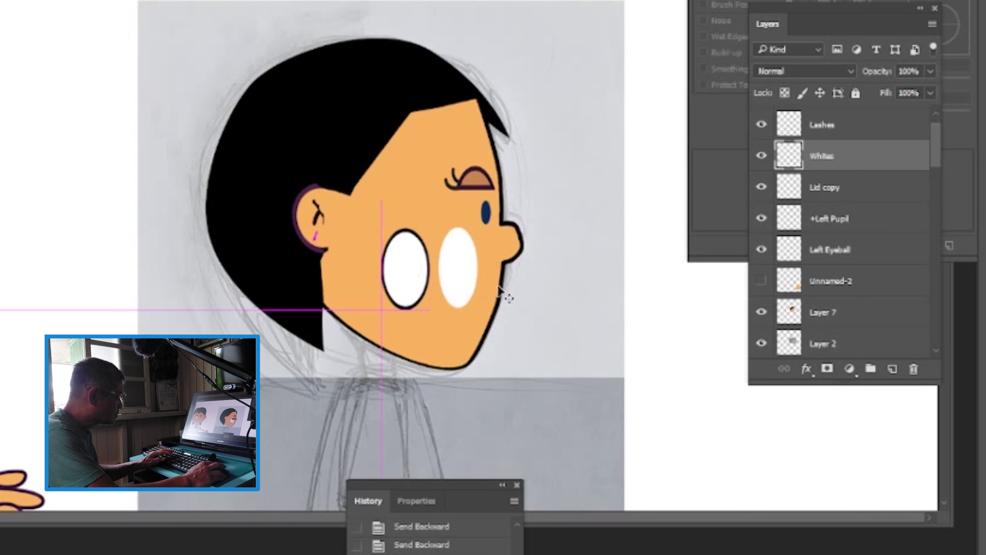
left_click(460, 273)
left_click_drag(411, 269, 485, 221)
Keep the eye white above the face, delete the spare cheek oval, and nudge the eye white behind the pupil
key("ctrl+bracketleft")
key("ctrl+bracketleft")
key("ctrl+bracketleft")
key("ctrl+bracketleft")
key("ctrl+bracketleft")
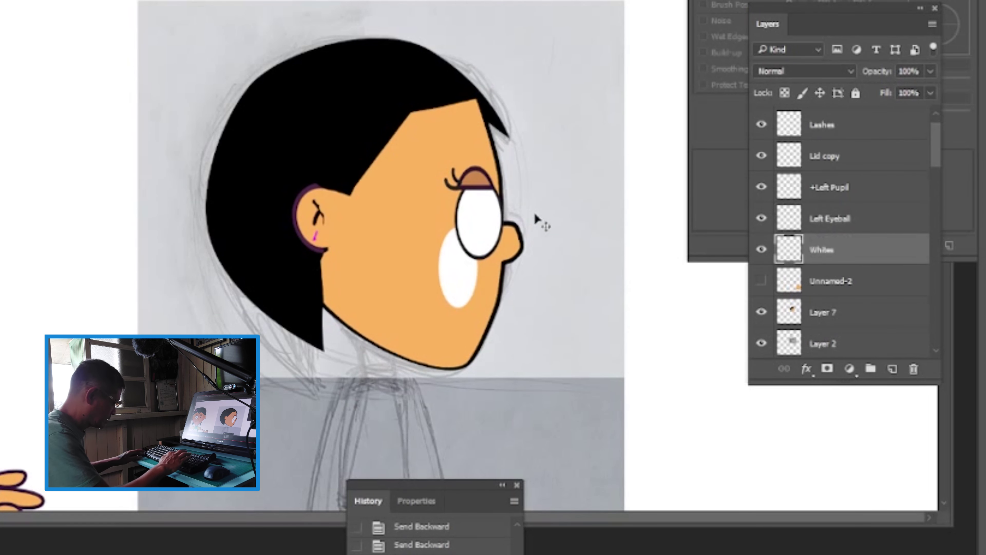
key("ctrl+bracketright")
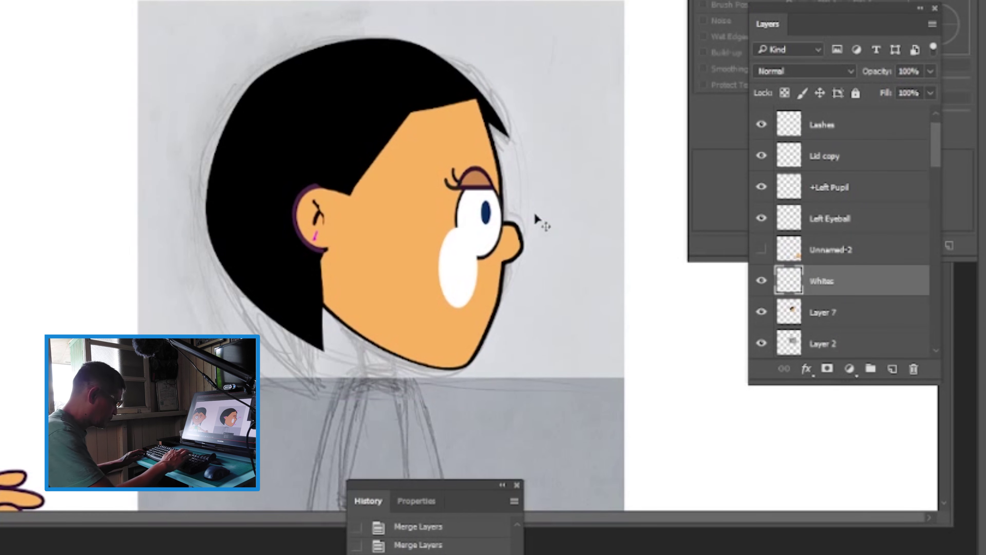
left_click(450, 262)
key("Delete")
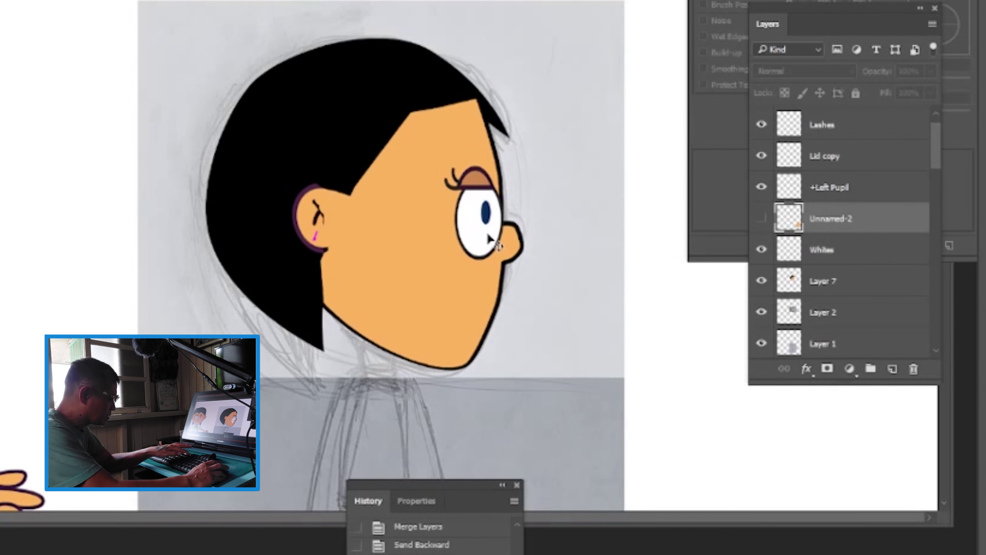
left_click_drag(487, 236, 482, 236)
key("Left")
key("Left")
key("Left")
key("Left")
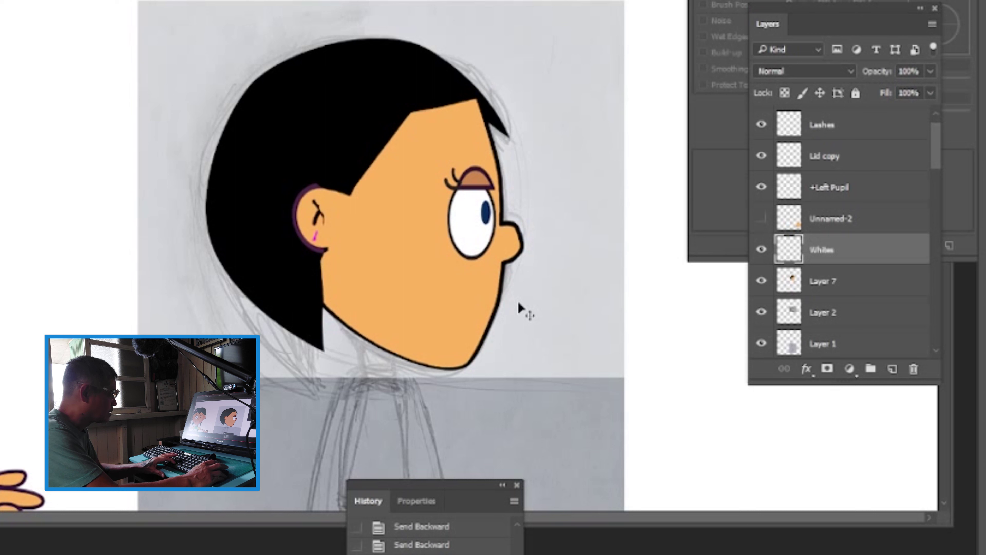
key("Right")
key("Right")
key("Right")
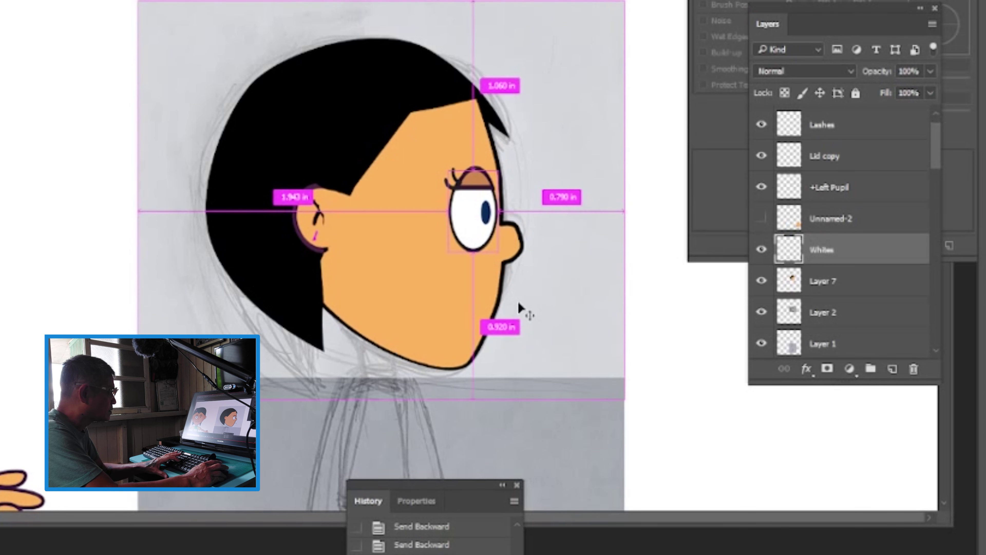
Narrow the eye white from its left side, nudge it 3 px left, and move it into the right eye group
key("ctrl+t")
left_click_drag(448, 215, 454, 215)
key("Return")
key("Left")
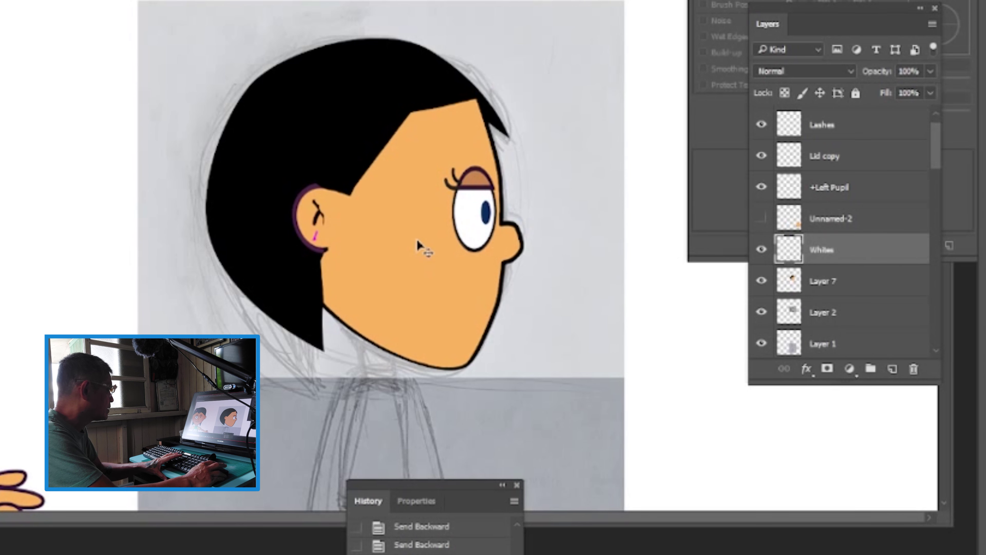
key("ctrl")
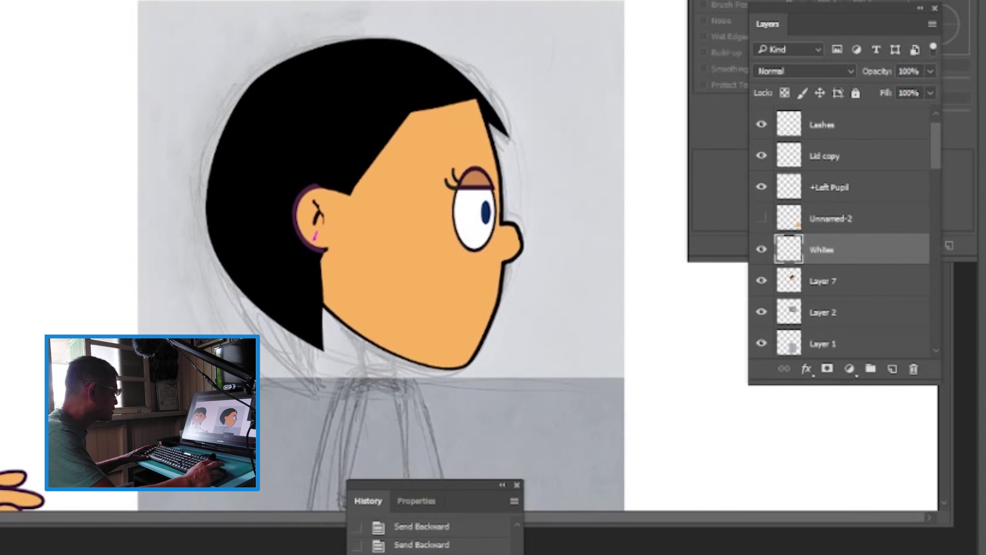
left_click_drag(466, 1, 557, 1)
key("ctrl+bracketleft")
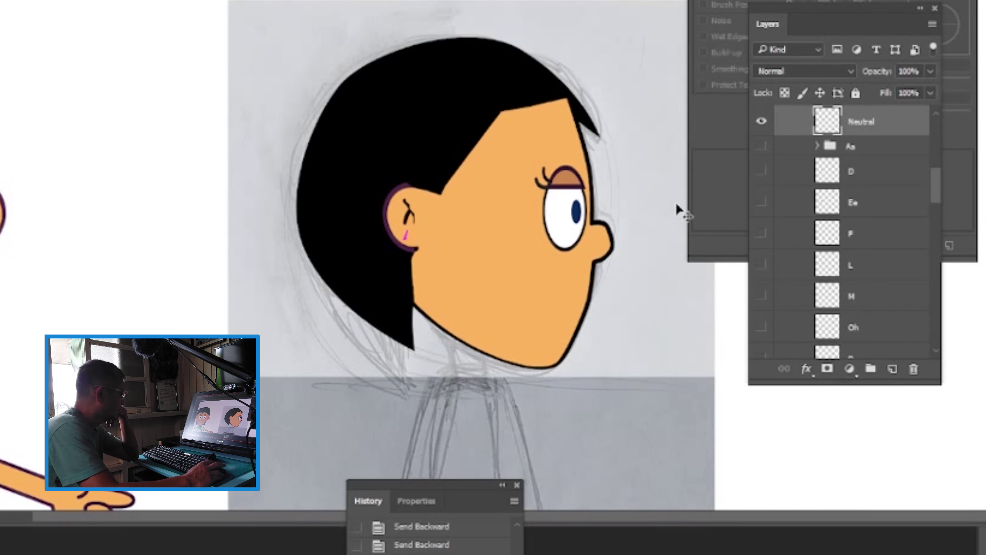
Select and collapse the +Mouth group, then Alt-drag it to create +Mouth copy
left_click_drag(935, 189, 942, 158)
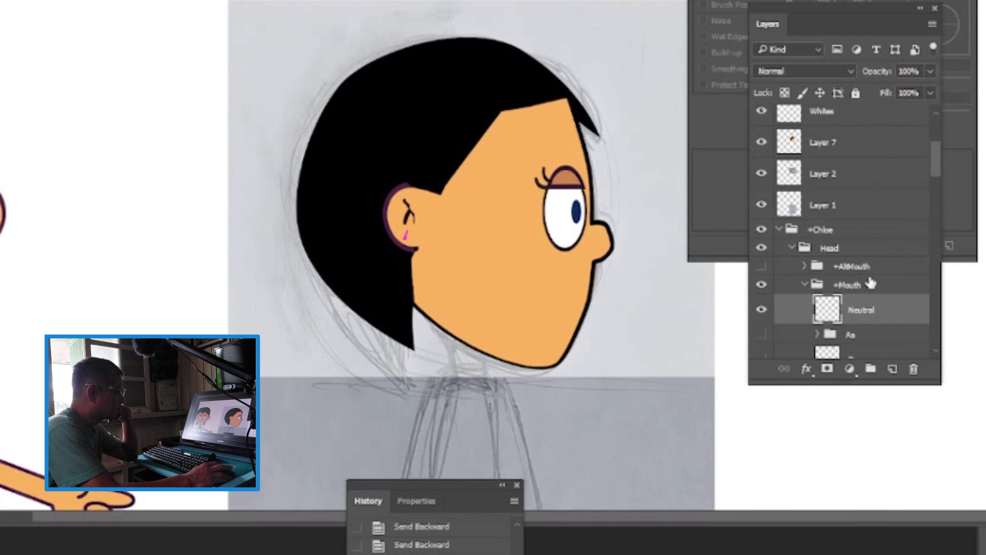
left_click(870, 286)
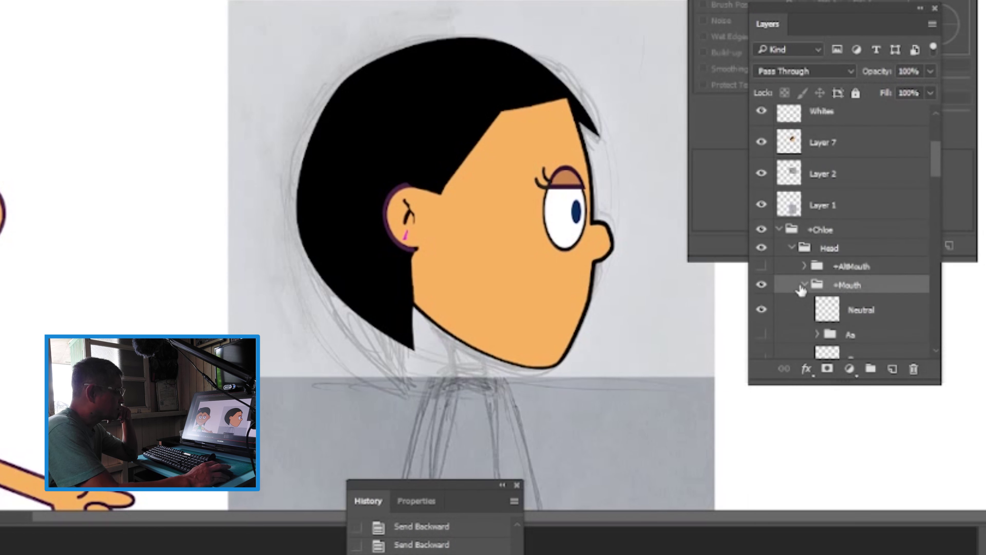
left_click(804, 285)
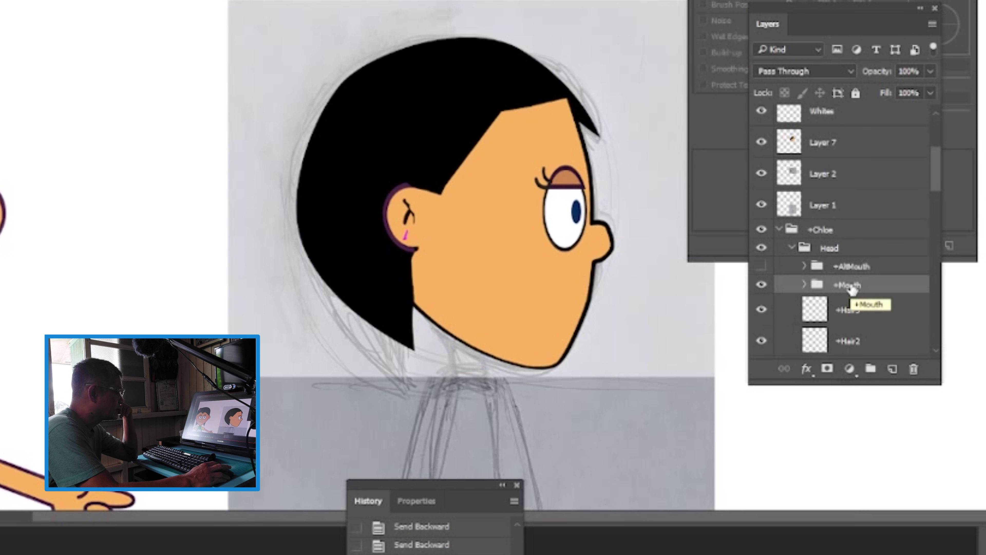
left_click_drag(0, 310, 73, 315)
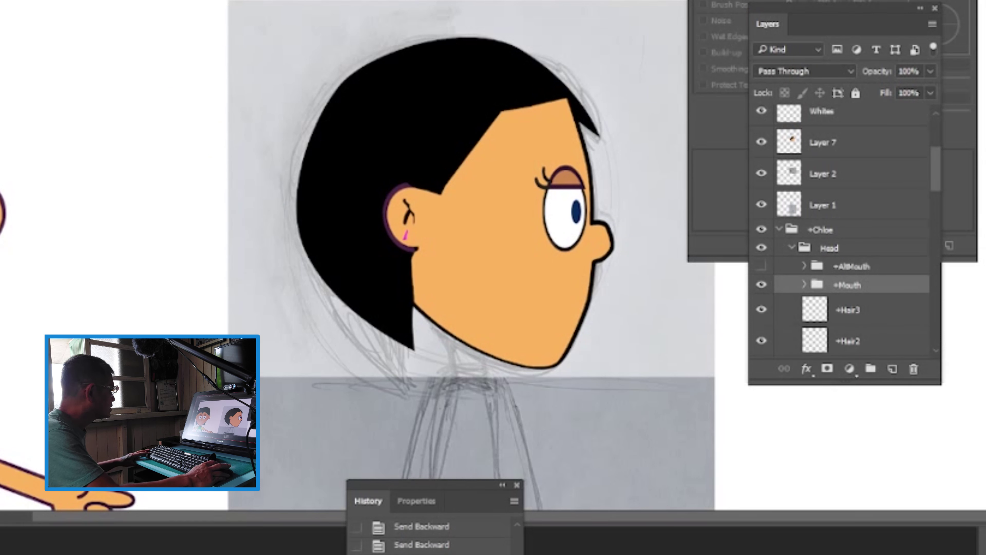
left_click_drag(0, 311, 582, 296)
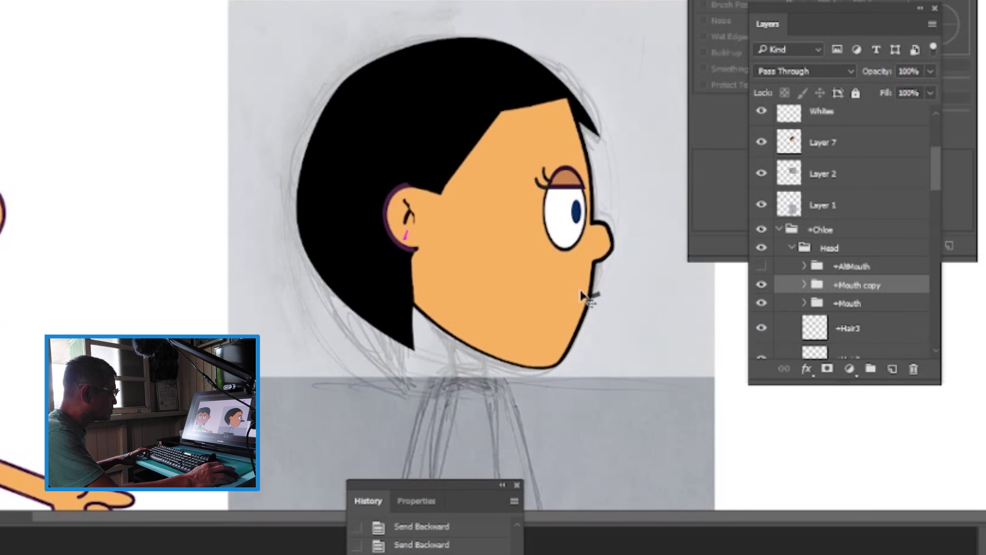
Raise +Mouth copy, shrink it into a small smile below the nose, then lower it one level
key("ctrl+]")
key("ctrl+]")
key("ctrl+]")
key("ctrl+]")
key("ctrl+]")
key("ctrl+]")
key("ctrl+]")
key("ctrl+]")
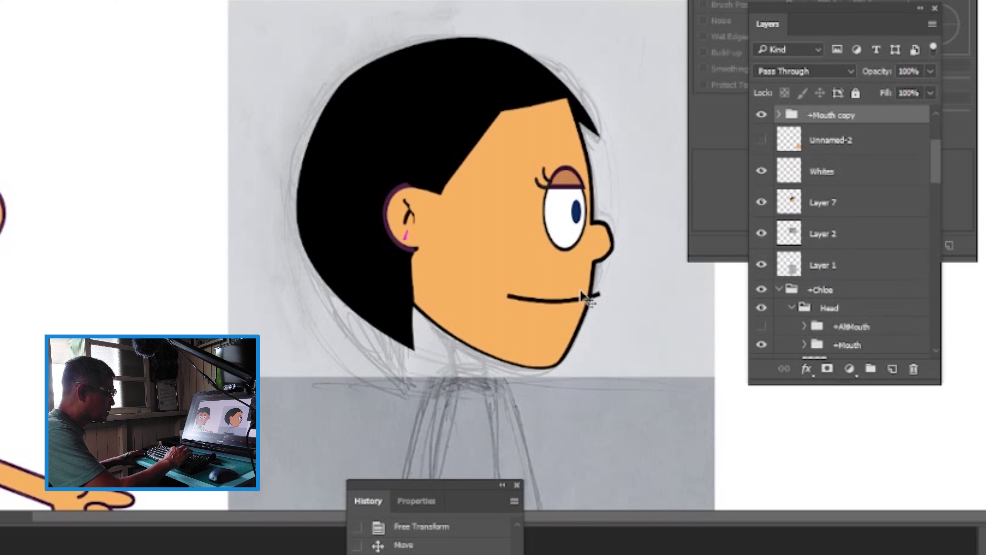
left_click_drag(569, 302, 558, 300)
key("ctrl+t")
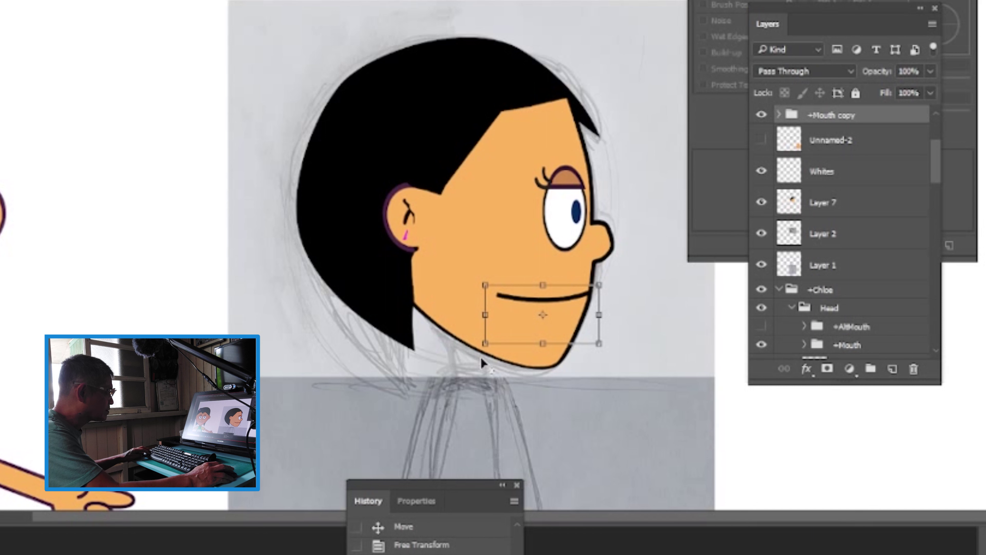
left_click_drag(485, 342, 508, 332)
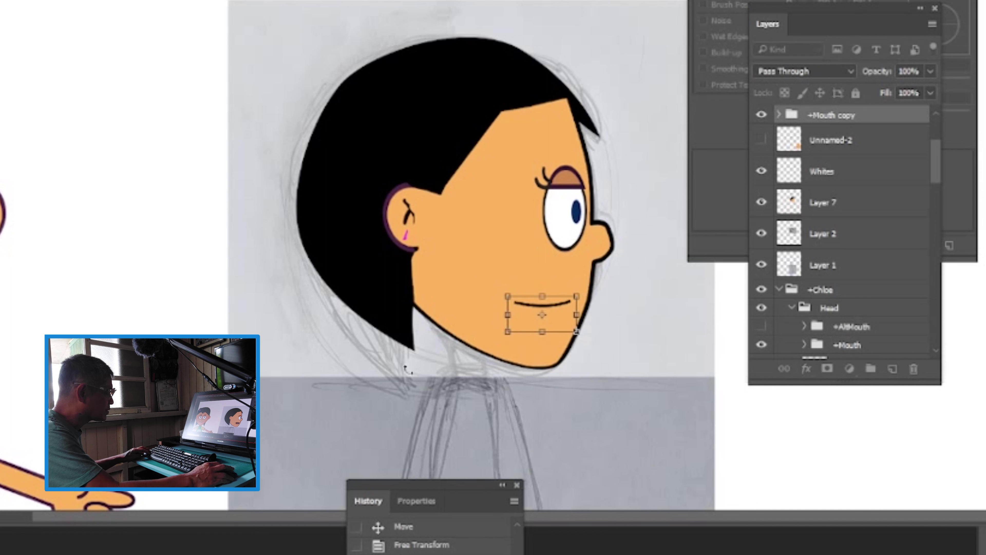
key("Return")
left_click_drag(544, 304, 563, 298)
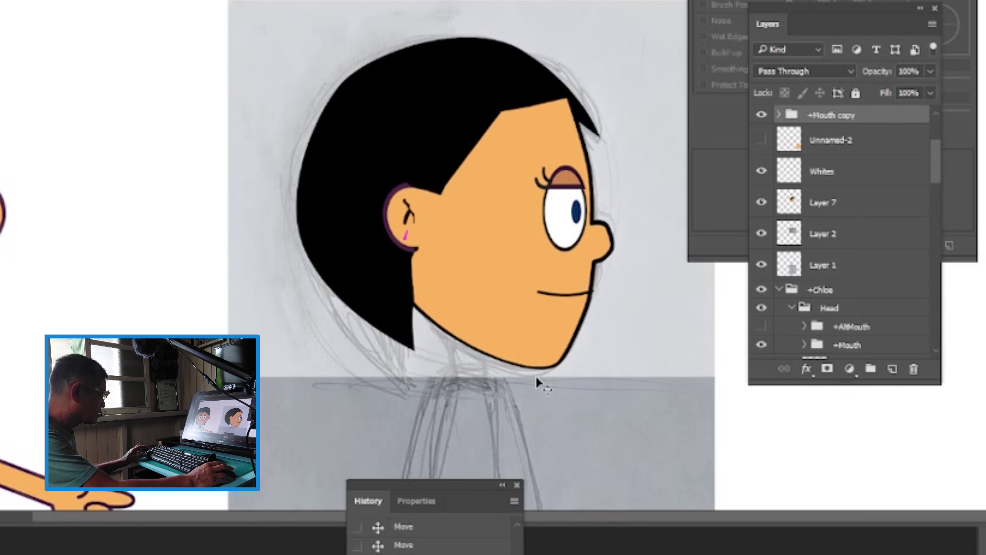
key("Up")
key("Up")
key("Up")
key("Up")
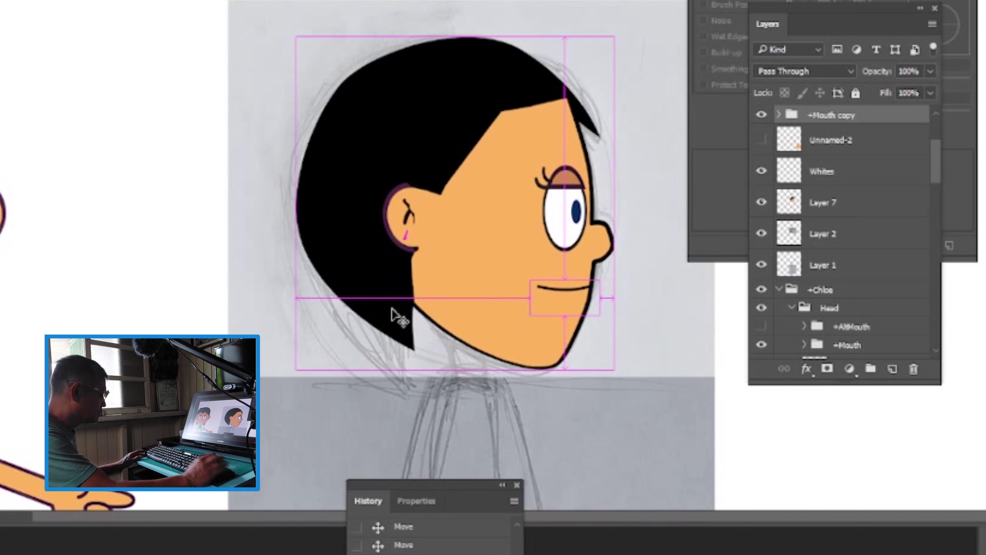
key("ctrl+bracketleft")
key("ctrl+bracketleft")
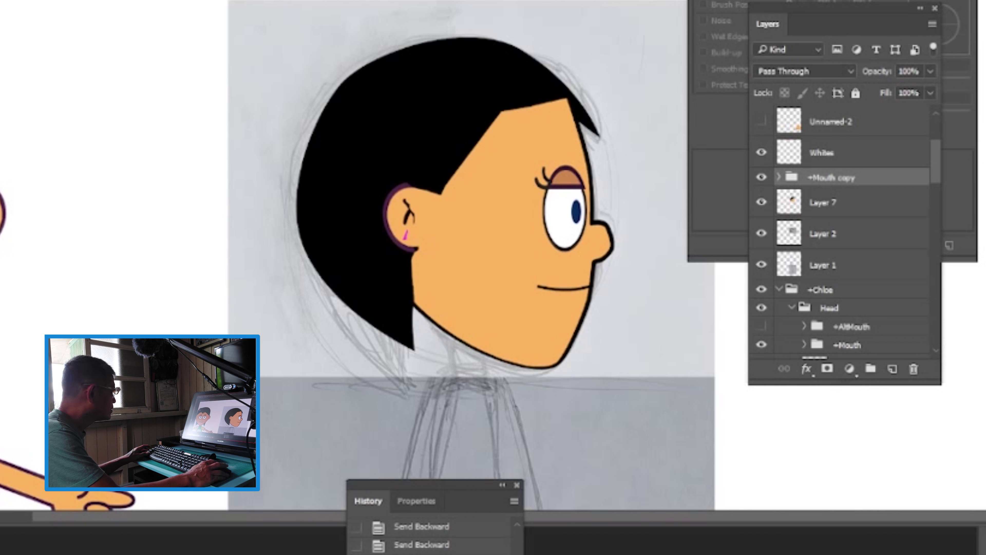
Copy the magenta hair clip onto the profile hair on a new layer and raise it to the top
left_click(862, 343)
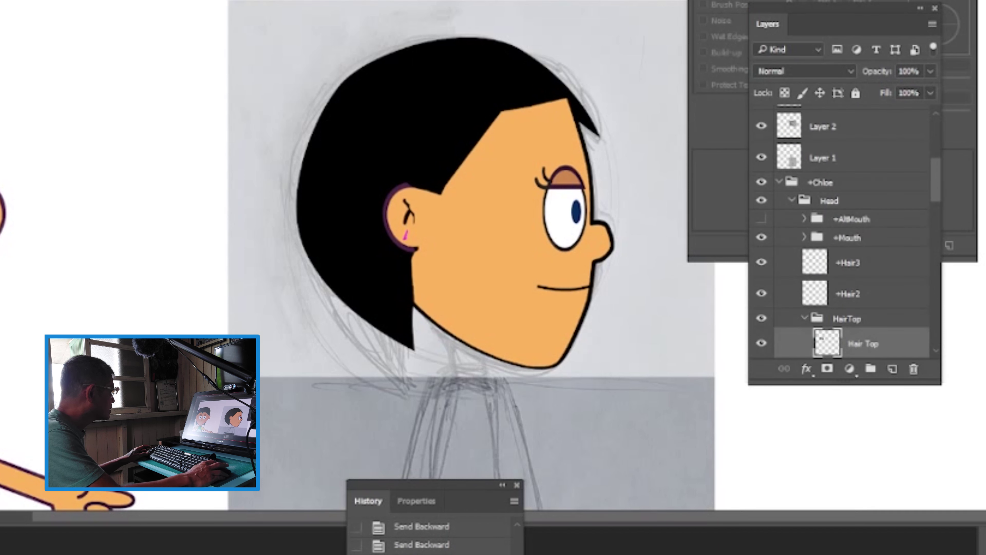
left_click(761, 343)
left_click(762, 342)
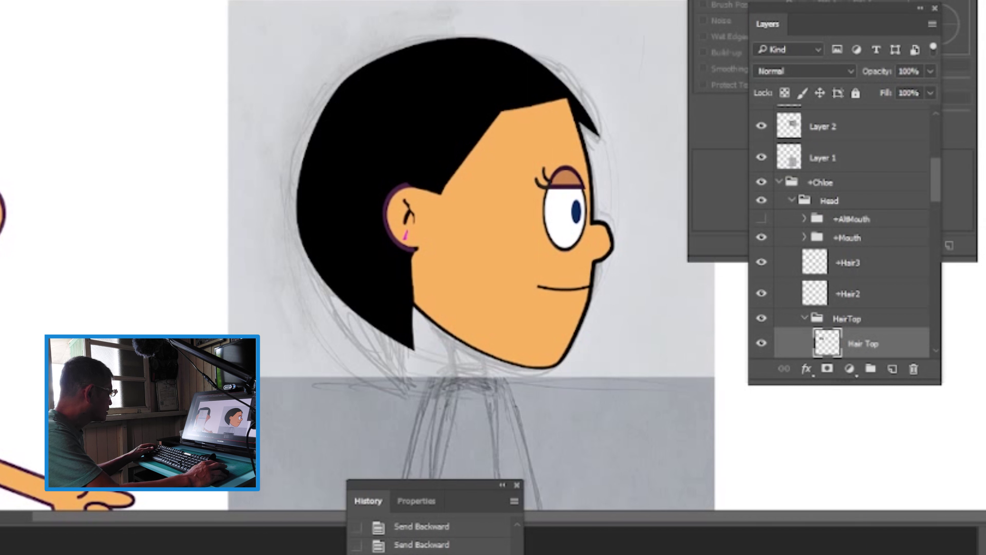
key("ctrl+alt+shift+n")
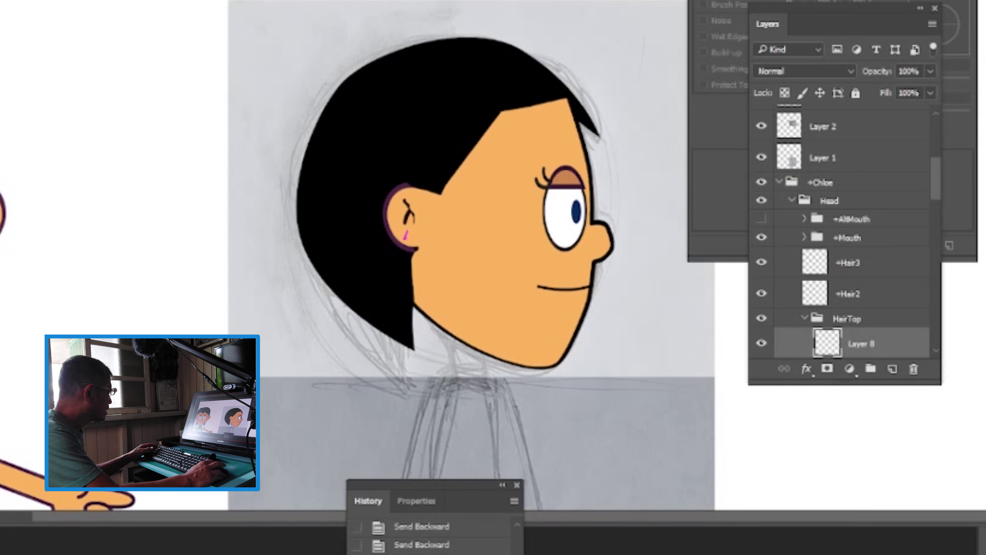
left_click_drag(0, 83, 442, 107)
key("ctrl+bracketright")
key("ctrl+bracketright")
key("ctrl+bracketright")
key("ctrl+bracketright")
key("ctrl+bracketright")
key("ctrl+bracketright")
key("ctrl+bracketright")
key("ctrl+bracketright")
key("ctrl+bracketright")
key("ctrl+bracketright")
key("ctrl+bracketright")
key("ctrl+bracketright")
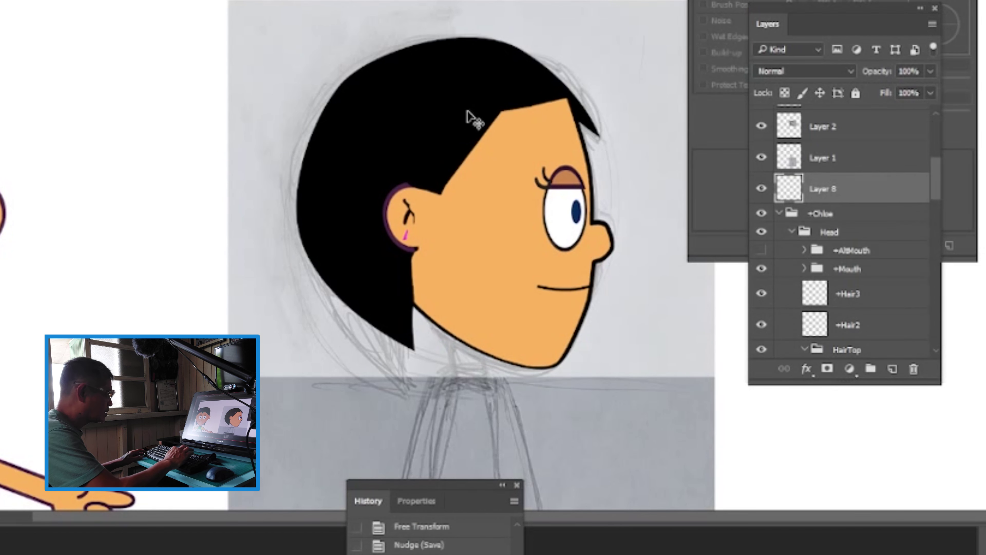
Rotate the hair clip about -19° and position it near the top of the hair
left_click_drag(447, 114, 458, 102)
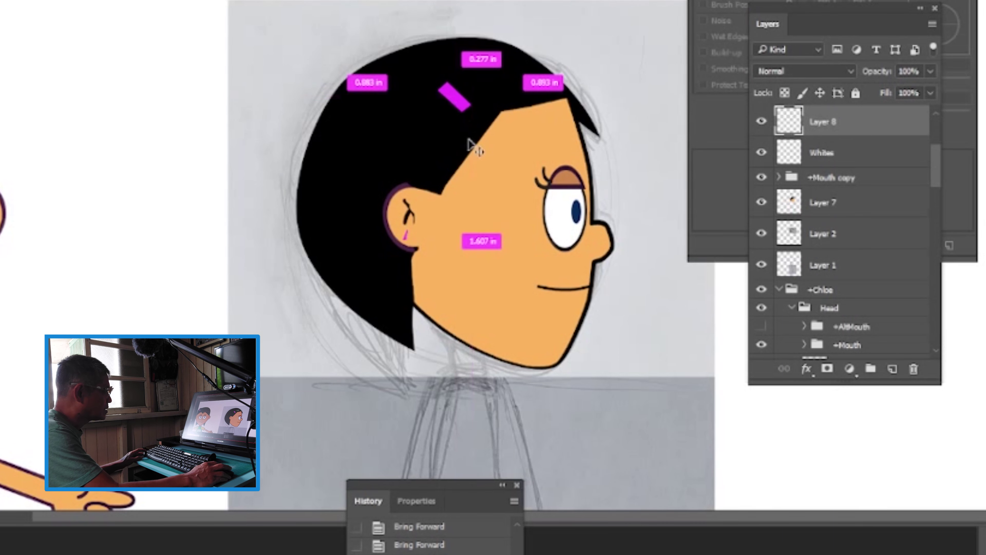
key("ctrl+t")
left_click_drag(499, 144, 512, 128)
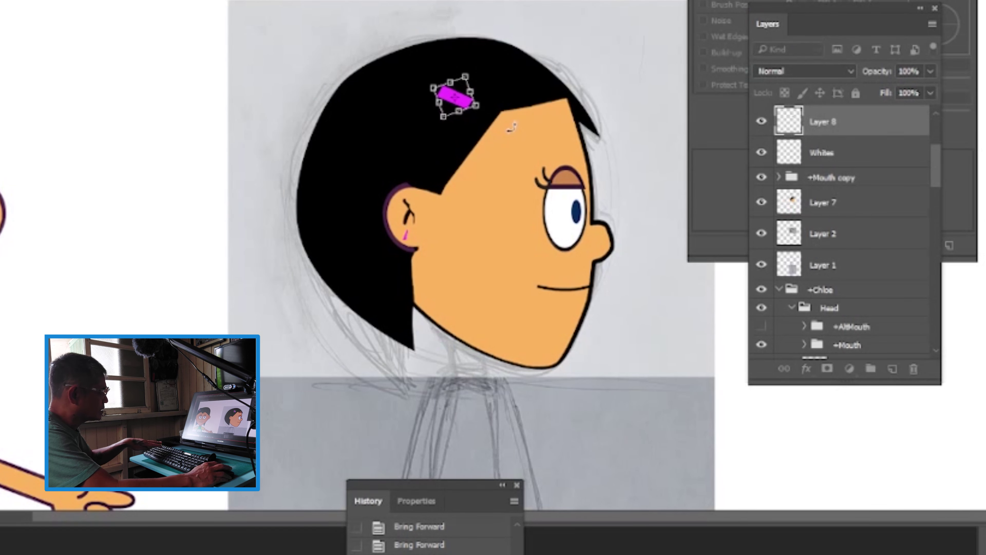
key("Return")
mouse_move(453, 98)
left_mouse_down()
mouse_move(465, 106)
mouse_move(468, 97)
mouse_move(436, 94)
left_mouse_up()
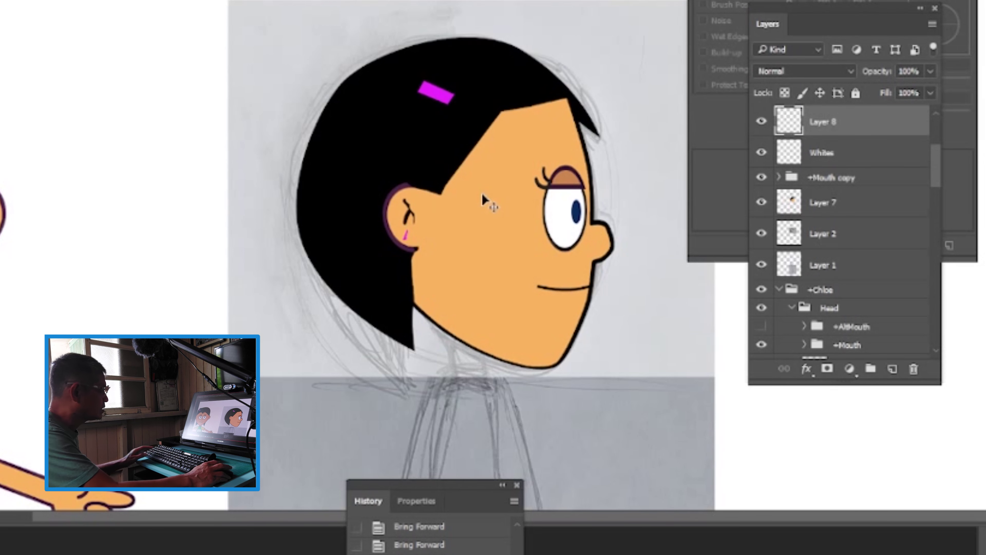
key("ctrl")
scroll(481, 194, "down", 3)
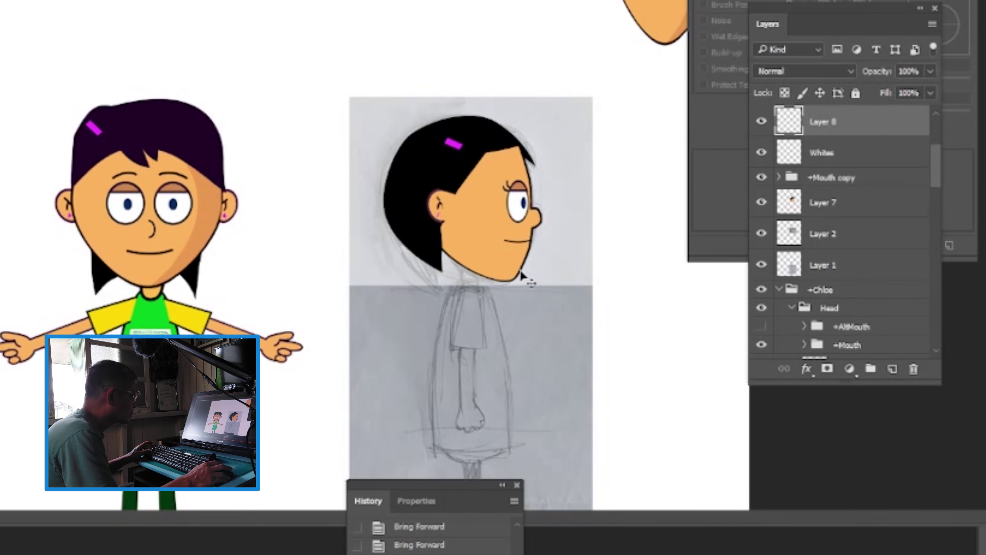
Move the +Right Eyebrow onto the profile eye and bring its layer forward
left_click(125, 176)
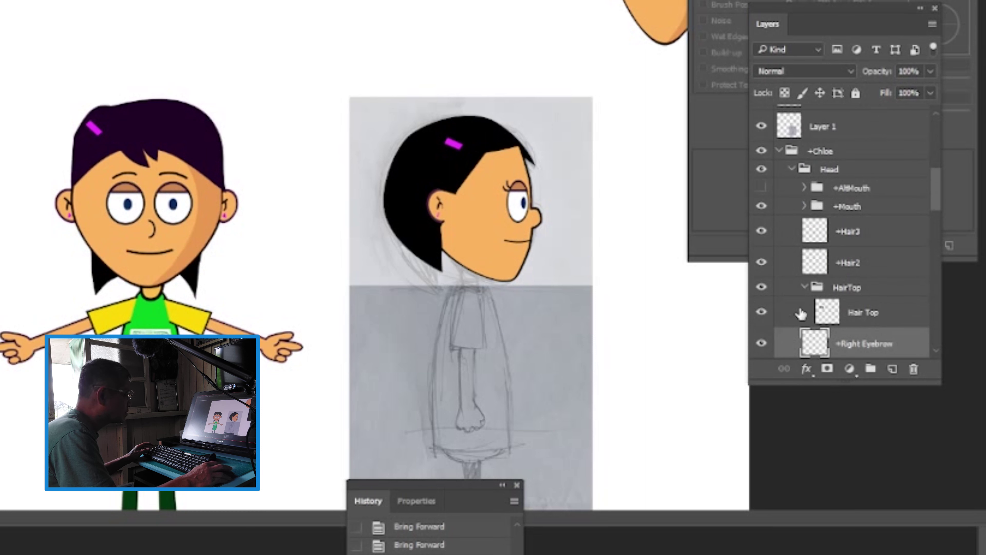
scroll(842, 329, "down", 1)
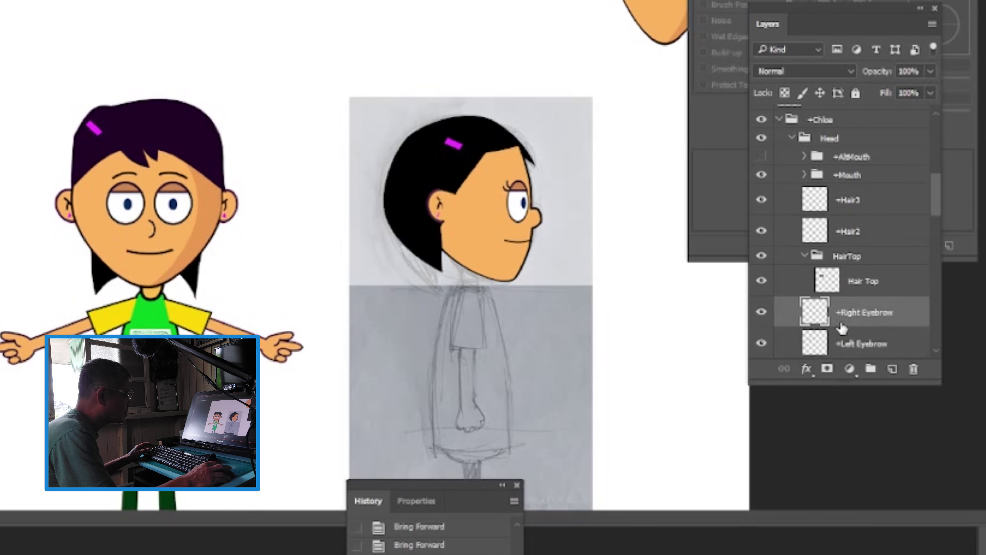
left_click(876, 349, "shift")
left_click(868, 318)
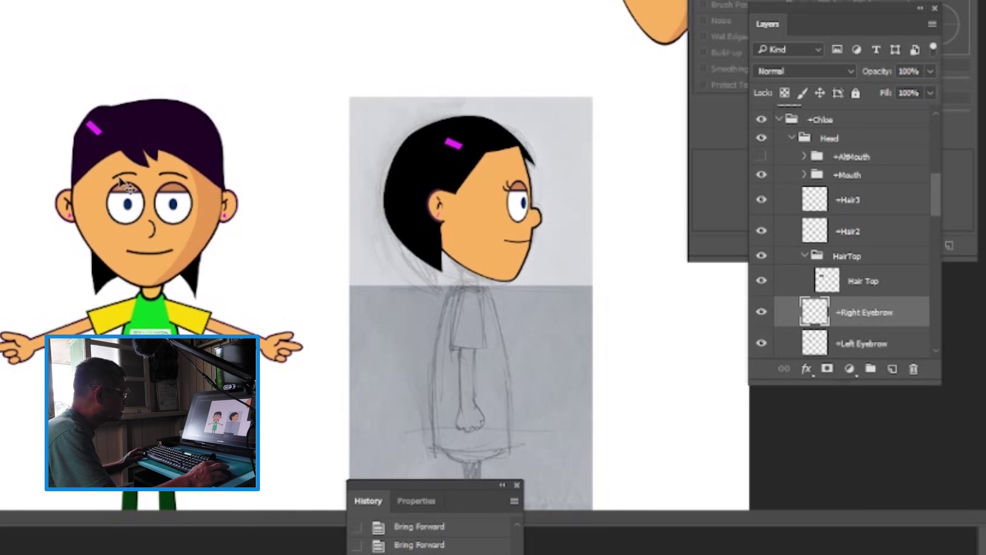
left_click_drag(121, 180, 514, 173)
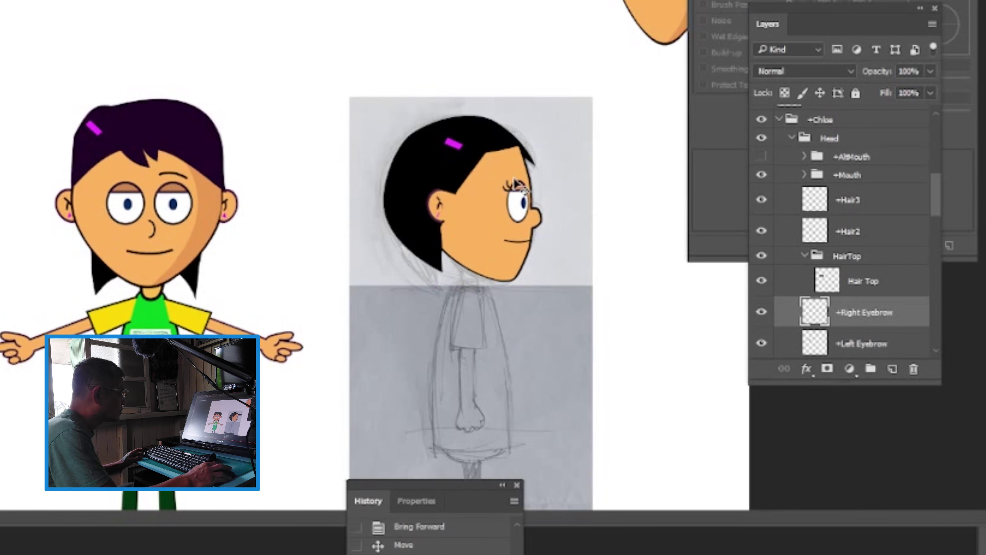
key("ctrl+bracketright")
key("ctrl+bracketright")
key("ctrl+bracketright")
key("ctrl+bracketright")
key("ctrl+bracketright")
key("ctrl+bracketright")
key("ctrl+bracketright")
key("ctrl+bracketright")
key("ctrl+bracketright")
key("ctrl+bracketright")
key("ctrl+bracketright")
key("ctrl+bracketright")
key("ctrl+bracketright")
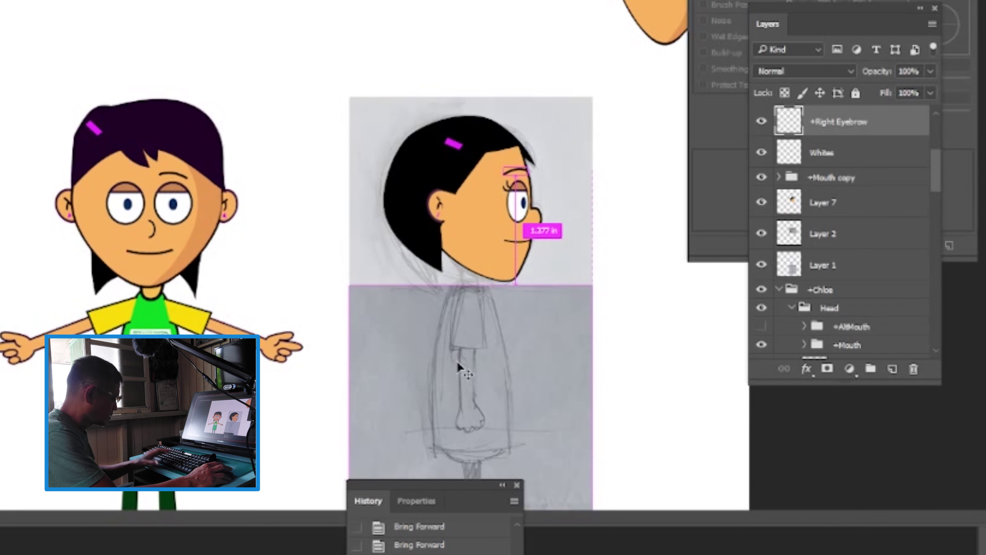
Zoom in on the profile face and narrow the eyebrow to about 0.27 in
key("ctrl+equal")
key("ctrl+equal")
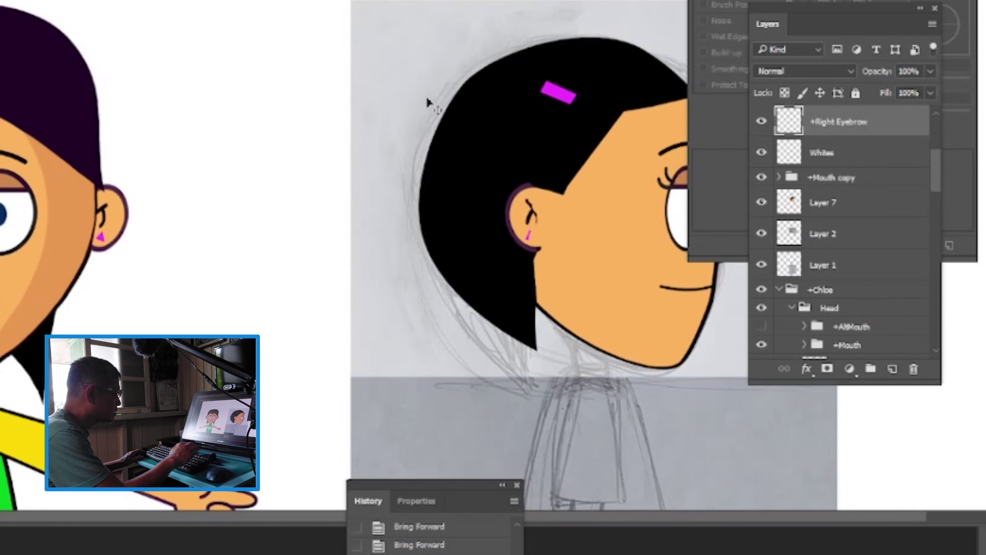
left_click_drag(410, 1, 133, 1)
key("ctrl+t")
mouse_move(267, 148)
left_mouse_down()
mouse_move(288, 149)
mouse_move(278, 148)
left_mouse_up()
Tilt the profile eyebrow about 9.6° clockwise and commit the transform
left_click_drag(359, 139, 361, 152)
key("Return")
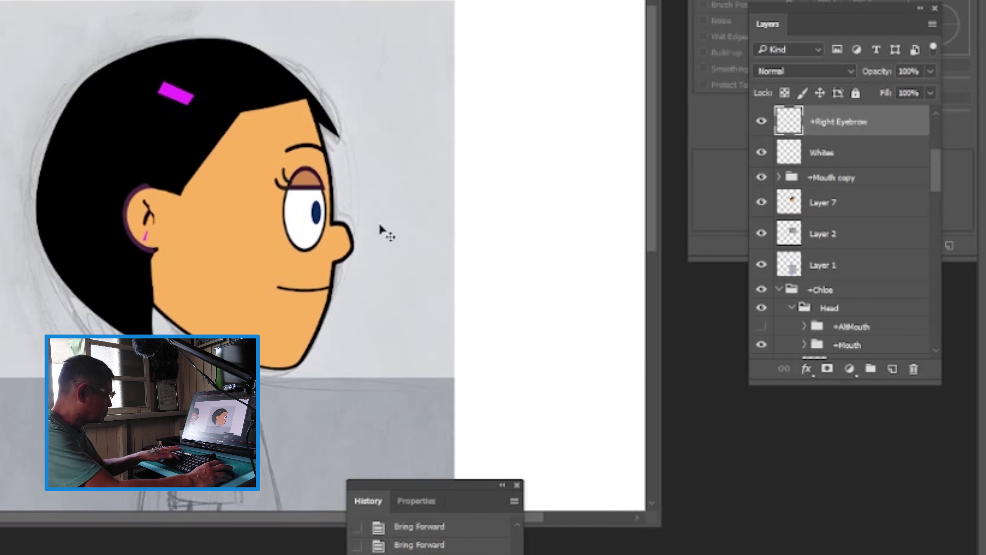
key("ctrl+minus")
key("ctrl+minus")
key("ctrl+minus")
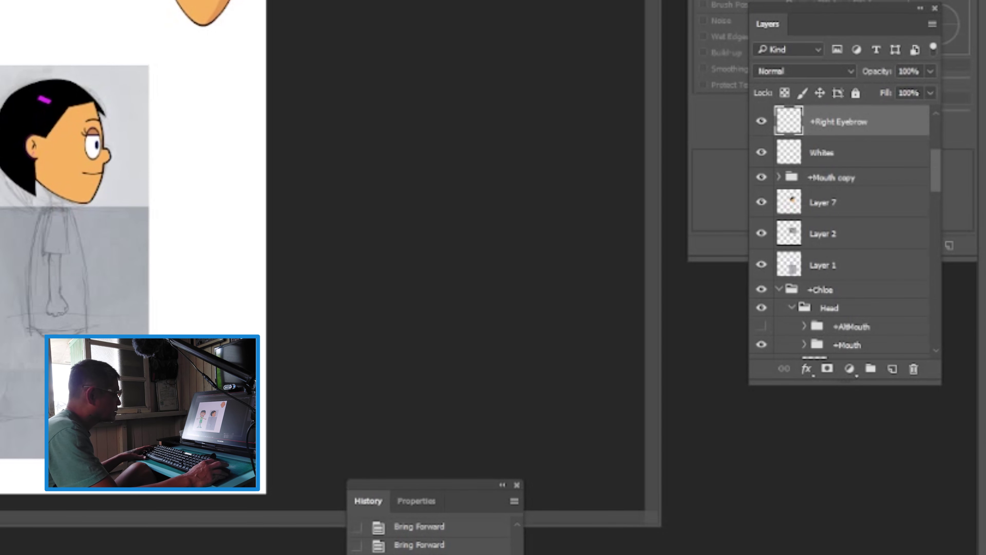
Duplicate the Unnamed-3 green torso toward the side figure and raise the copy to the top of the stack
left_click(1, 272)
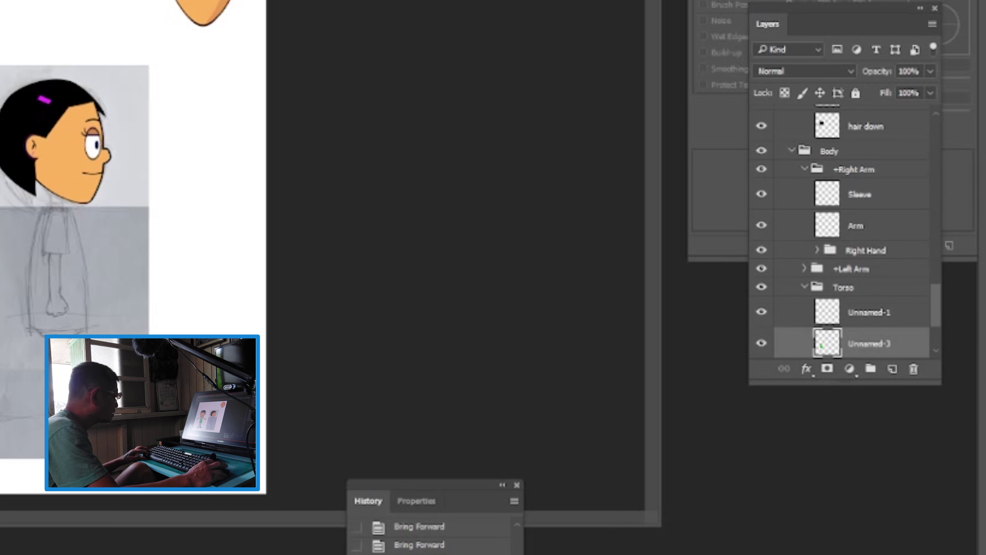
left_click_drag(1, 320, 87, 325)
key("ctrl+]")
key("ctrl+bracketright")
key("ctrl+bracketright")
key("ctrl+bracketright")
key("ctrl+bracketright")
key("ctrl+bracketright")
key("ctrl+bracketright")
key("ctrl+bracketright")
key("ctrl+bracketright")
key("ctrl+bracketright")
key("ctrl+bracketright")
key("ctrl+bracketright")
key("ctrl+bracketright")
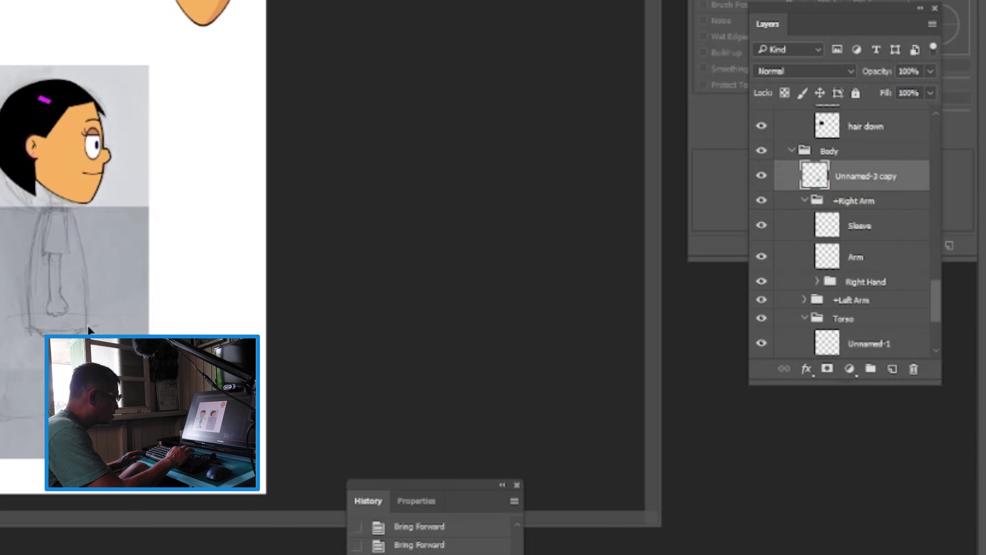
key("ctrl+bracketright")
key("ctrl+bracketright")
key("ctrl+bracketright")
key("ctrl+bracketright")
key("ctrl+bracketright")
key("ctrl+bracketright")
key("ctrl+bracketright")
key("ctrl+bracketright")
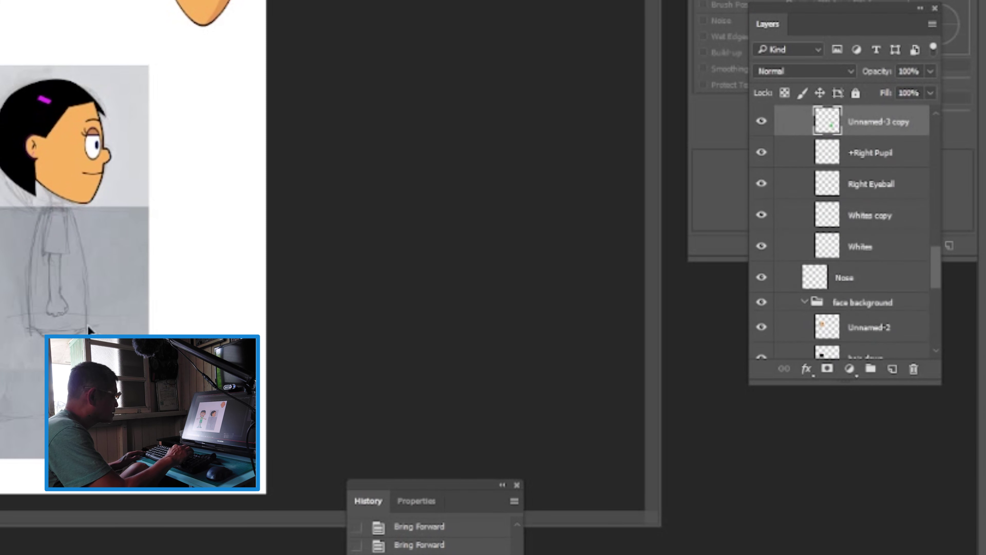
key("ctrl+bracketright")
key("ctrl+bracketright")
key("ctrl+bracketright")
key("ctrl+bracketright")
key("ctrl+bracketright")
key("ctrl+bracketright")
key("ctrl+bracketright")
key("ctrl+bracketright")
key("ctrl+bracketright")
key("ctrl+bracketright")
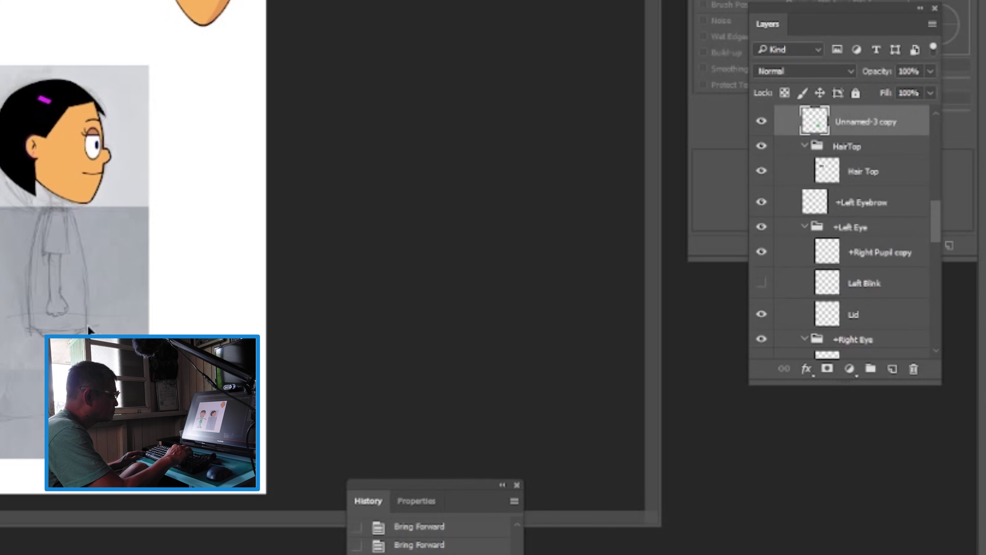
key("ctrl+bracketright")
key("ctrl+bracketright")
key("ctrl+bracketright")
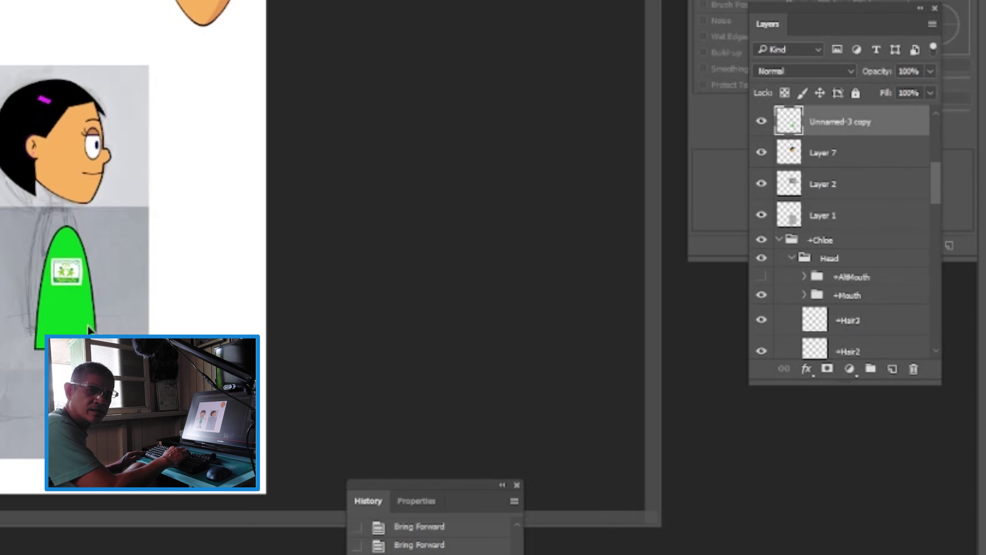
key("ctrl+bracketright")
key("ctrl+bracketright")
key("ctrl+bracketright")
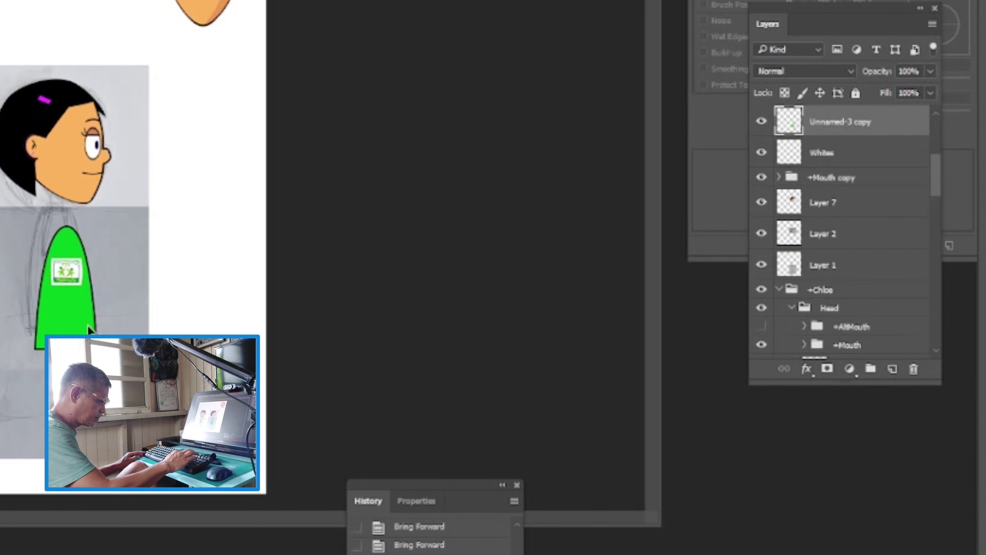
Align the green torso copy beneath the profile head and sample its green with the Eyedropper
mouse_move(86, 313)
left_mouse_down()
mouse_move(81, 327)
mouse_move(65, 316)
mouse_move(72, 323)
left_mouse_up()
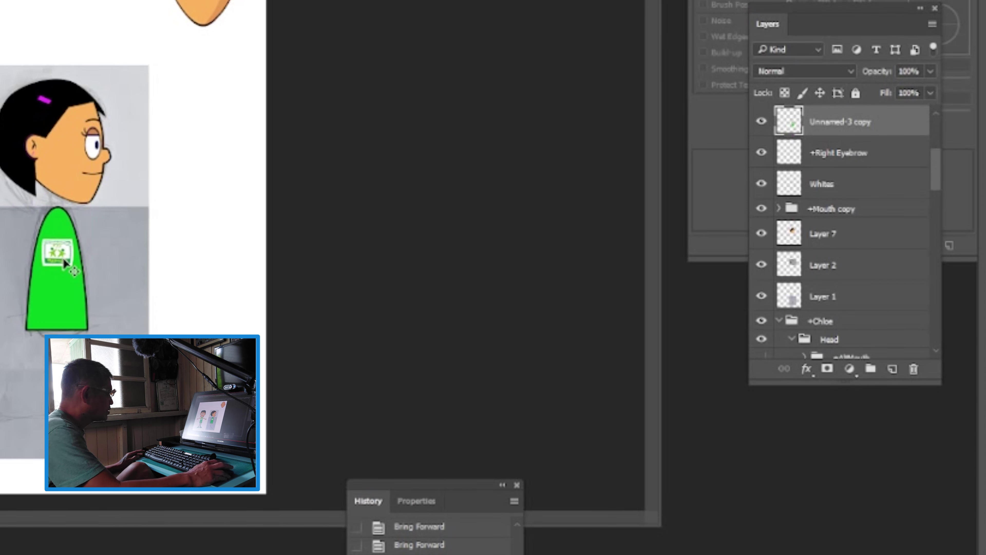
left_click_drag(59, 1, 451, 1)
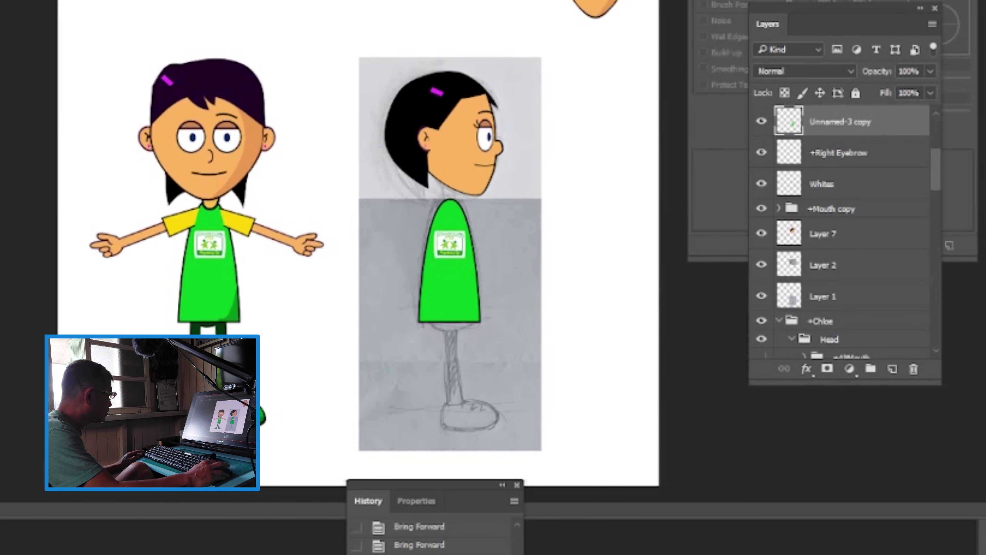
left_click(468, 284)
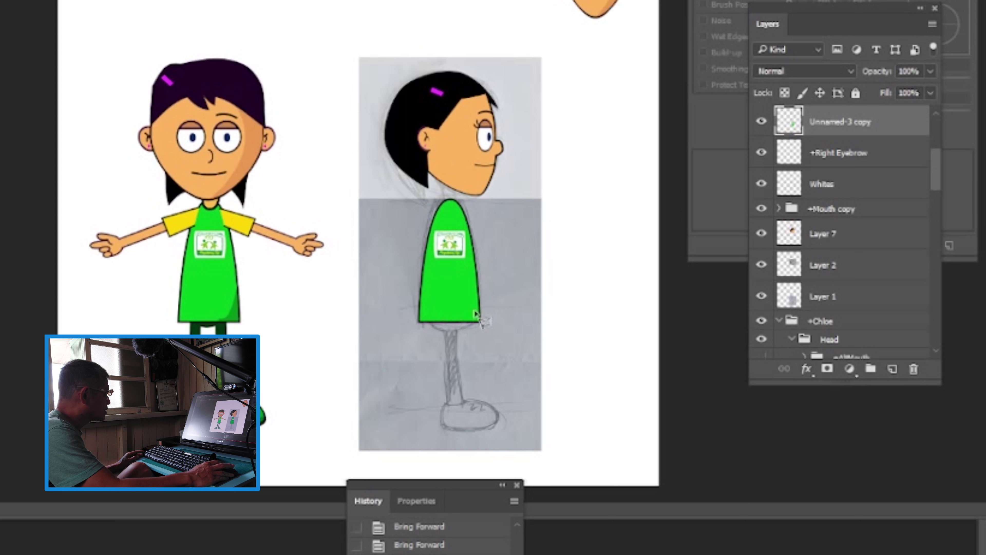
Lasso the logo on the side-view shirt, cover it with the sampled green, and deselect
left_click(453, 211)
left_click(463, 222)
left_click(463, 236)
mouse_move(468, 244)
left_mouse_down()
mouse_move(468, 283)
mouse_move(420, 282)
mouse_move(425, 257)
mouse_move(435, 279)
mouse_move(430, 241)
left_mouse_up()
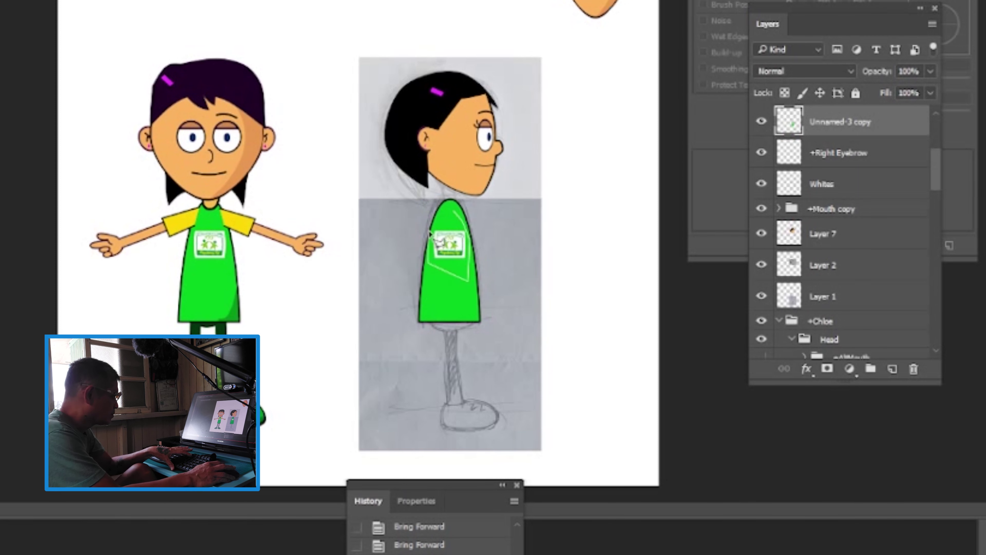
mouse_move(433, 241)
left_mouse_down()
mouse_move(437, 219)
mouse_move(458, 216)
left_mouse_up()
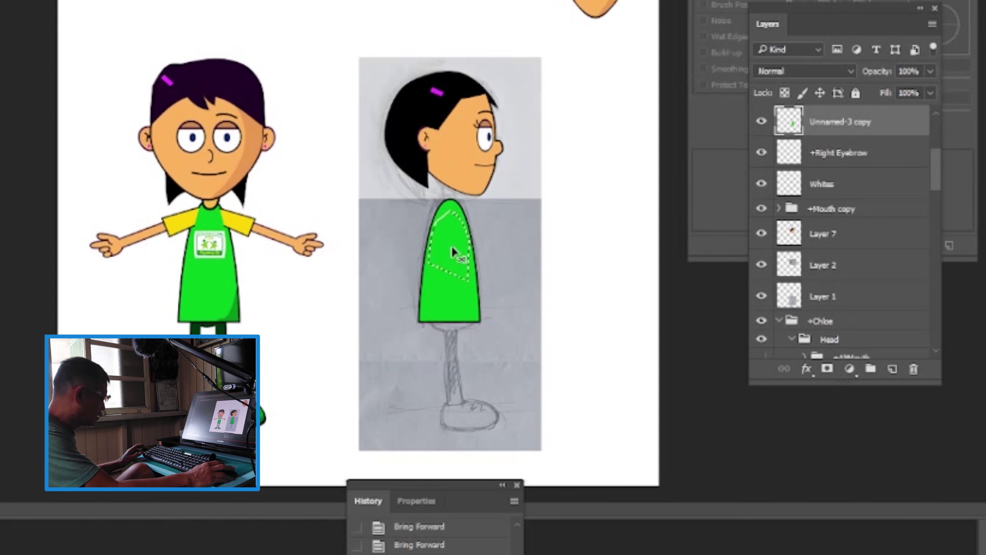
key("ctrl+d")
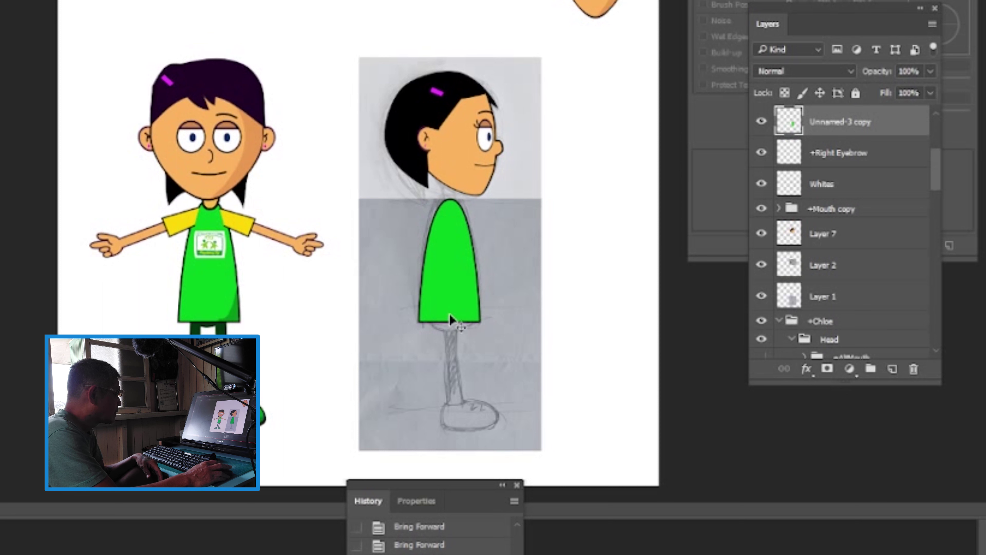
Move the yellow Sleeve layer onto the side-view torso and raise it above the shirt layers
left_click(176, 226)
left_click_drag(177, 229, 454, 247)
key("ctrl+bracketright")
key("ctrl+bracketright")
key("ctrl+bracketright")
key("ctrl+bracketright")
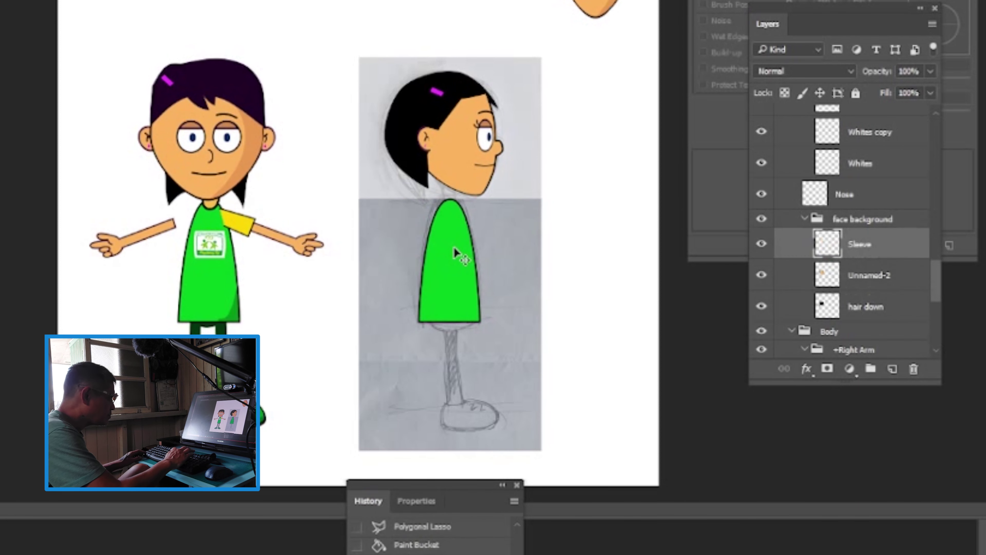
key("ctrl+bracketright")
key("ctrl+bracketright")
key("ctrl+bracketright")
key("ctrl+bracketright")
key("ctrl+bracketright")
key("ctrl+bracketright")
key("ctrl+bracketright")
key("ctrl+bracketright")
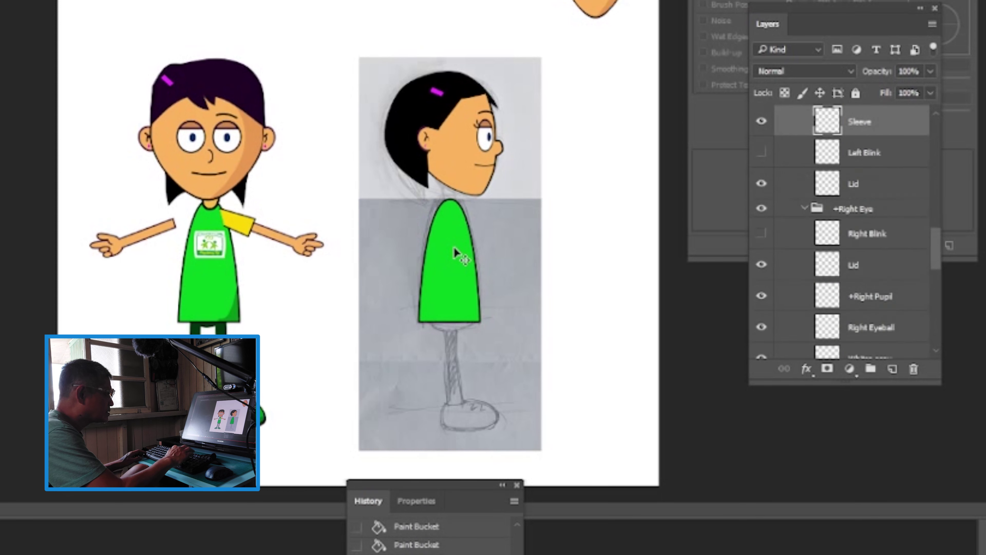
key("ctrl+bracketright")
key("ctrl+bracketright")
key("ctrl+bracketright")
key("ctrl+bracketright")
key("ctrl+bracketright")
key("ctrl+bracketright")
key("ctrl+bracketright")
key("ctrl+bracketright")
key("ctrl+bracketright")
key("ctrl+bracketright")
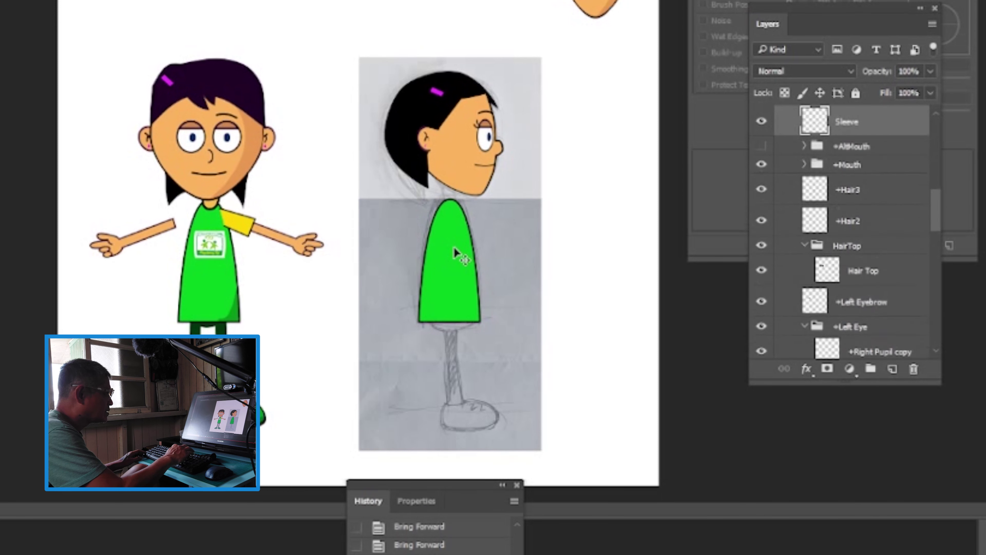
key("ctrl+bracketright")
key("ctrl+bracketright")
key("ctrl+bracketright")
key("ctrl+bracketright")
key("ctrl+bracketright")
key("ctrl+bracketright")
key("ctrl+bracketright")
key("ctrl+bracketright")
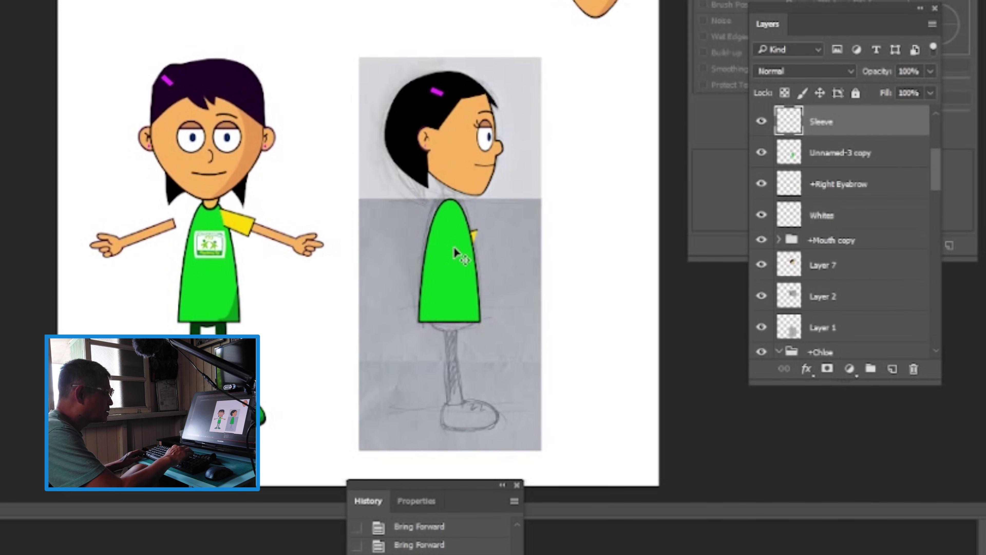
key("ctrl+bracketright")
key("ctrl+bracketright")
key("ctrl+bracketright")
left_click_drag(455, 248, 445, 248)
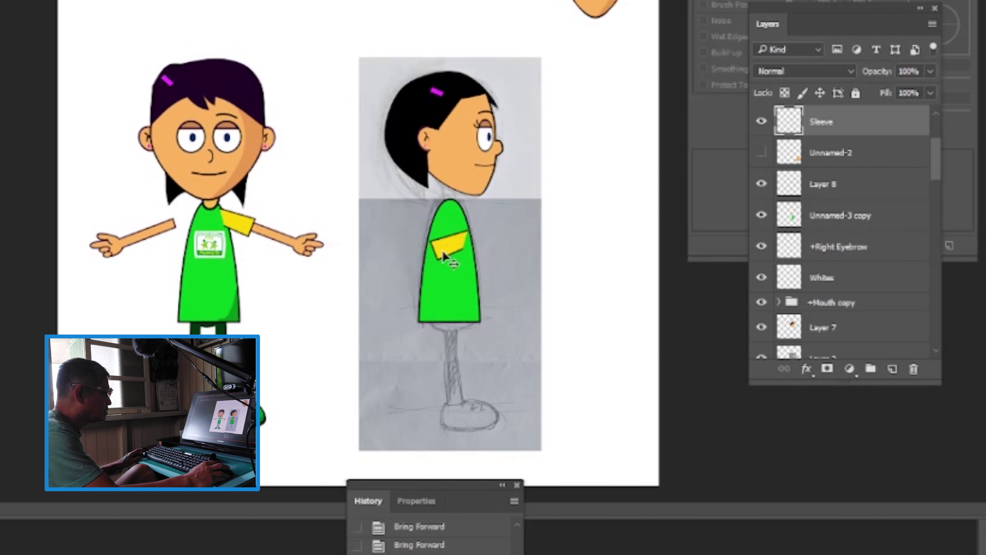
Rotate the sleeve about 71° counterclockwise and move it up onto the shoulder
key("ctrl+t")
left_click_drag(480, 309, 501, 237)
key("Return")
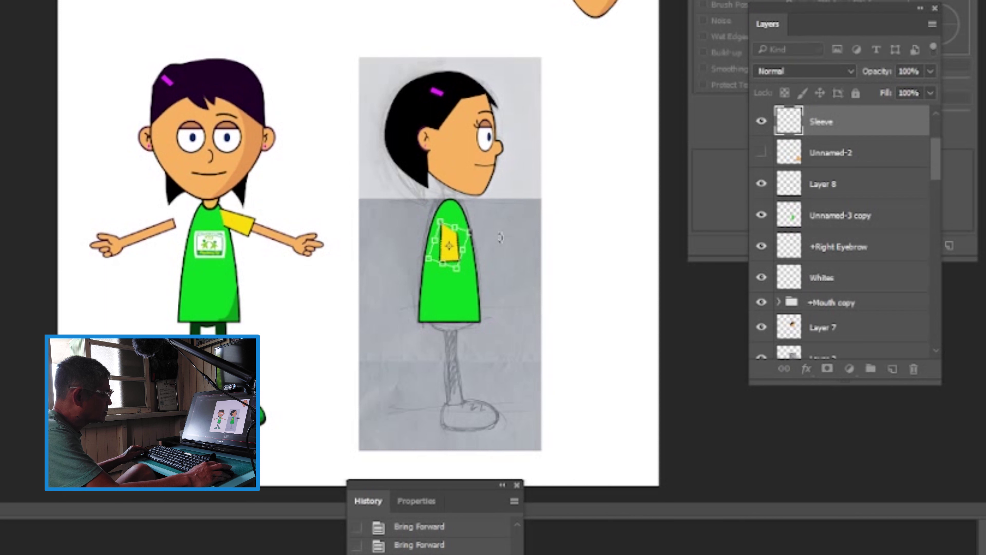
left_click_drag(455, 265, 454, 244)
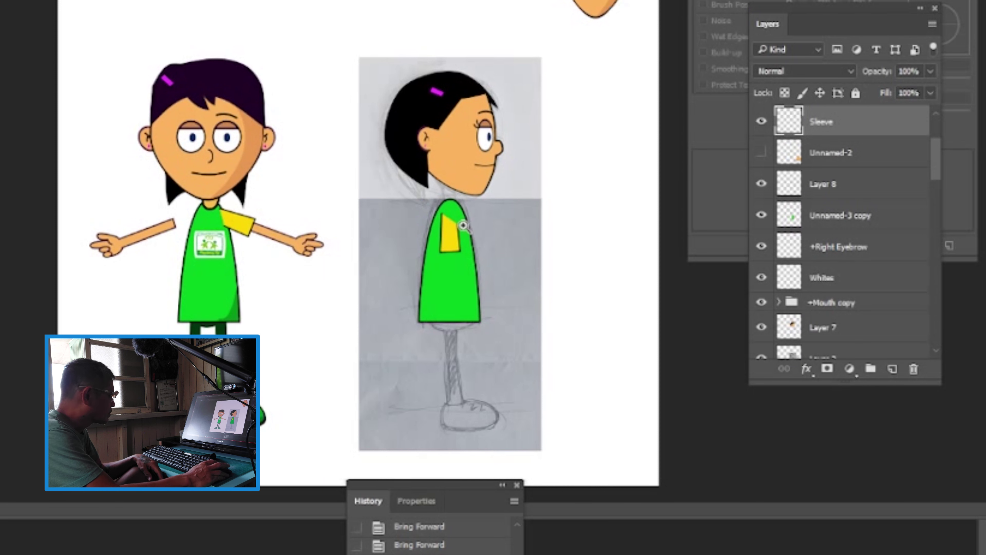
key("ctrl+plus")
key("ctrl+plus")
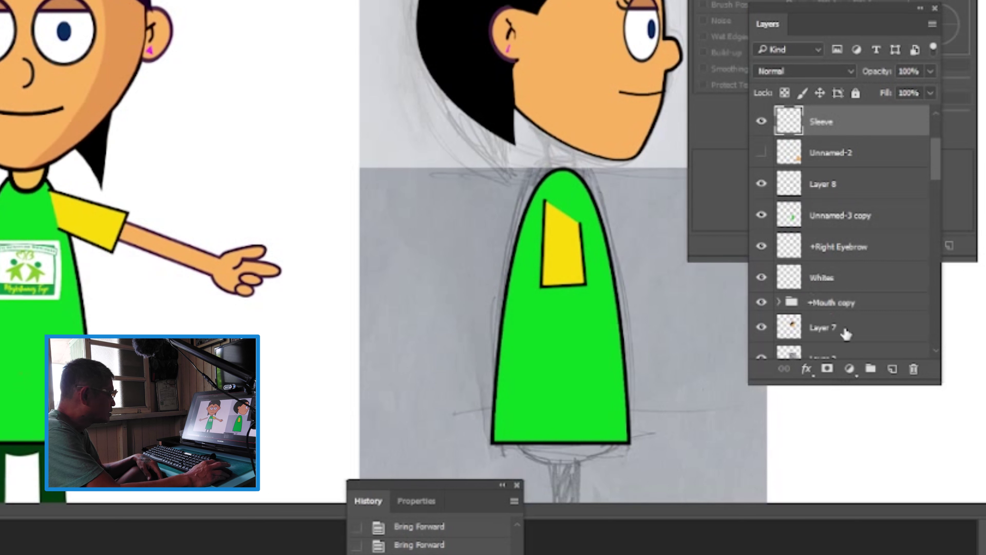
On a new layer above Sleeve, brush and erase the sleeve top into a rounded yellow shape
left_click(893, 369)
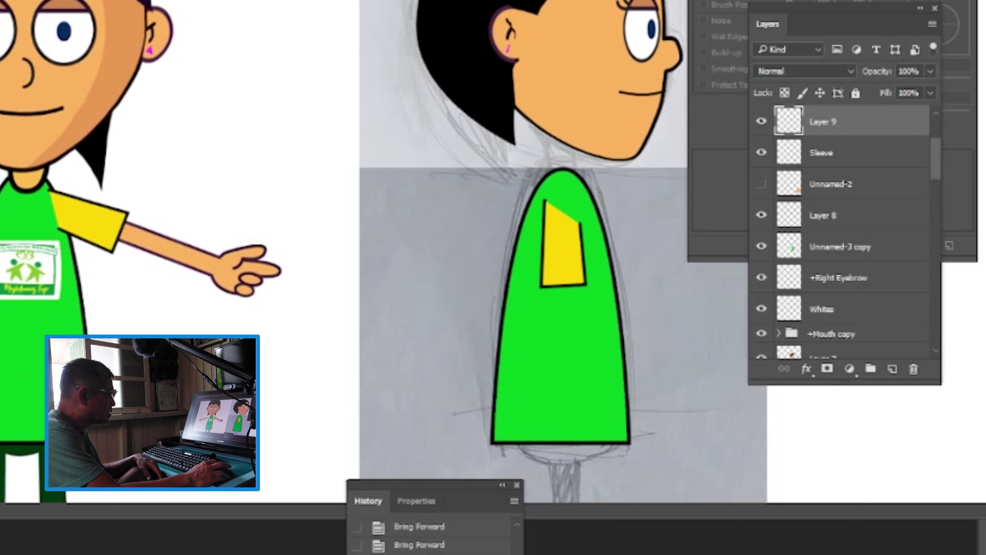
key("b")
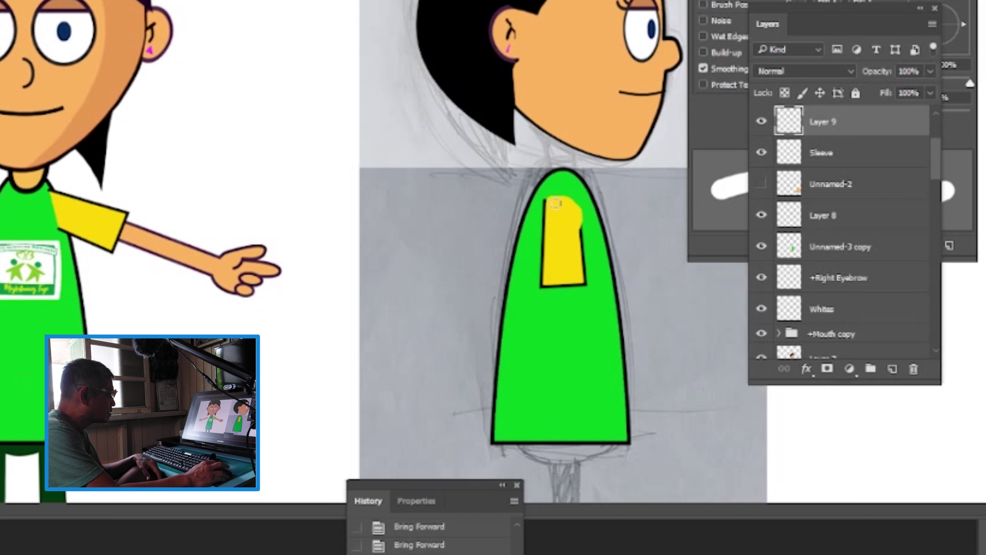
key("bracketright")
key("bracketright")
key("bracketright")
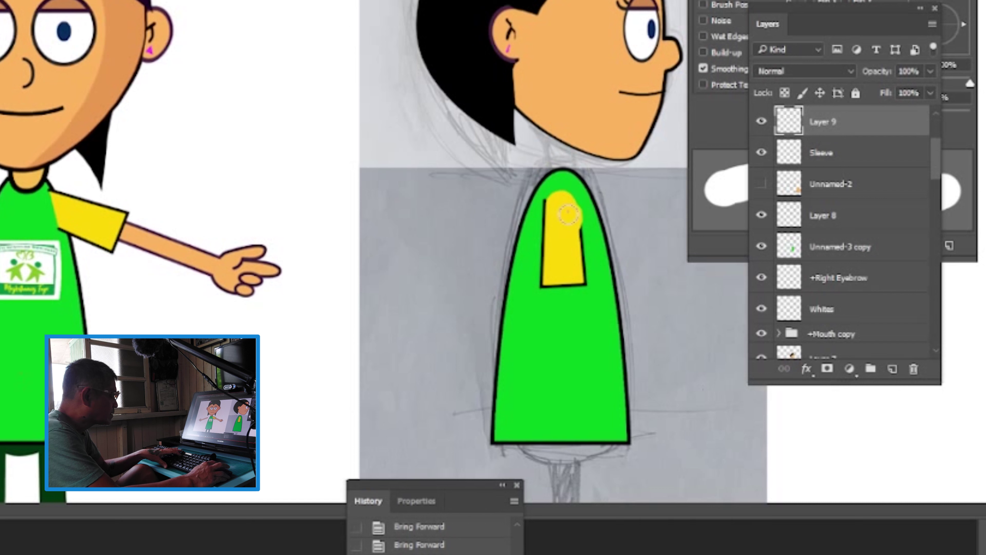
key("e")
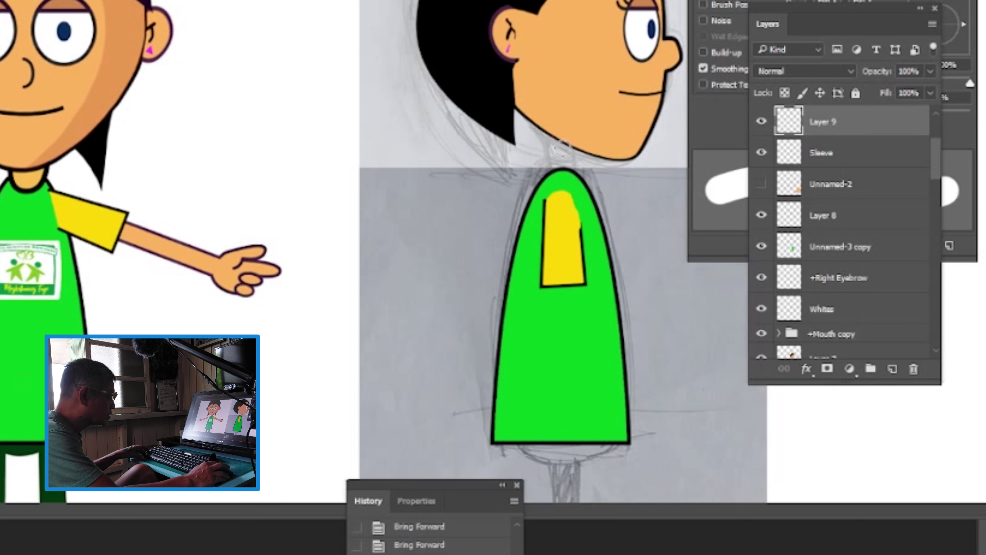
key("ctrl+z")
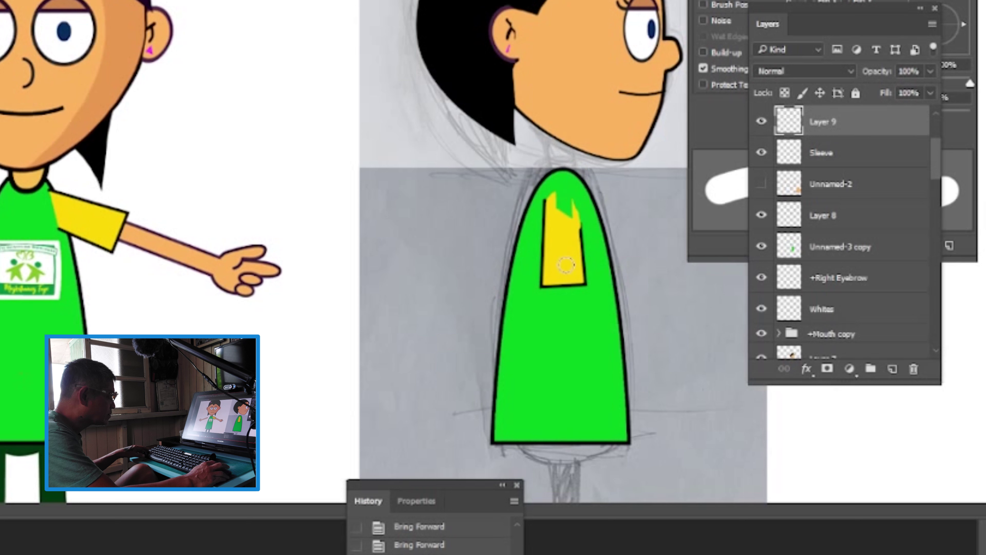
left_click_drag(559, 196, 582, 208)
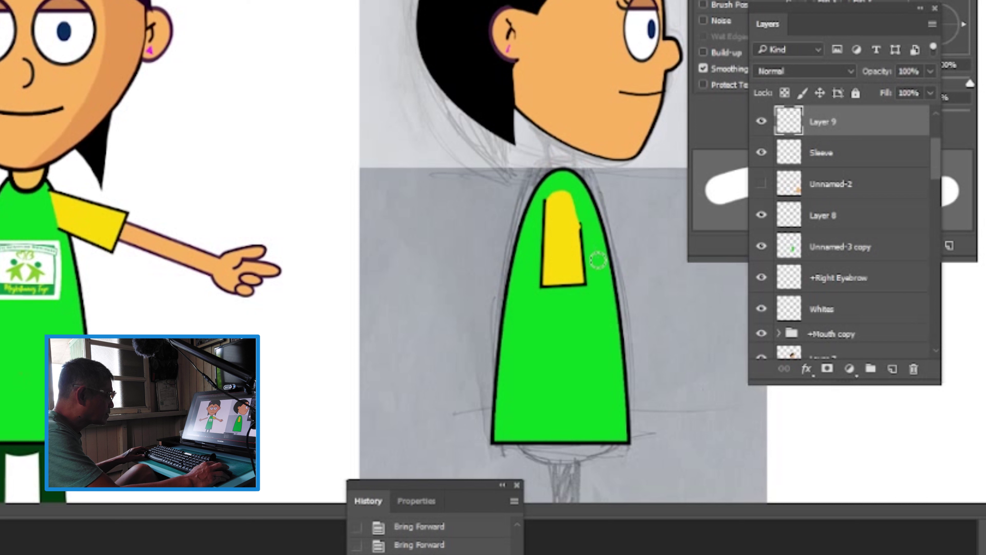
key("b")
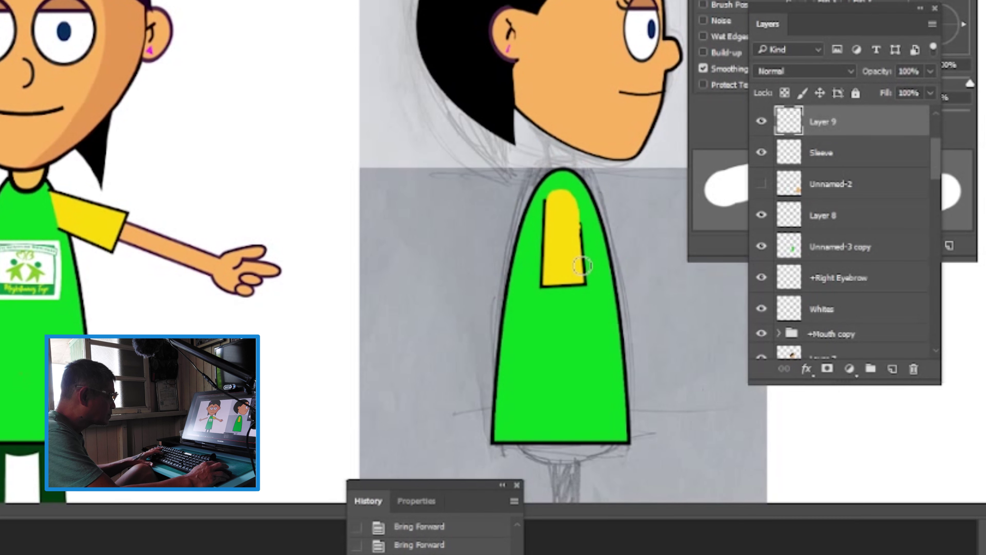
scroll(583, 266, "up", 5)
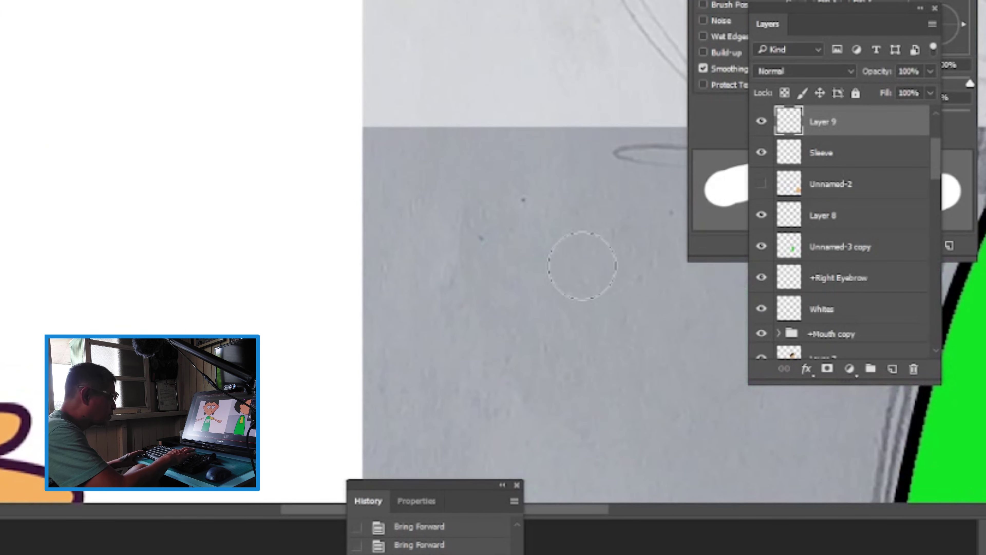
Pan to the yellow sleeve close-up and switch to a smaller eraser
left_click_drag(599, 289, 68, 287)
left_click_drag(233, 269, 203, 234)
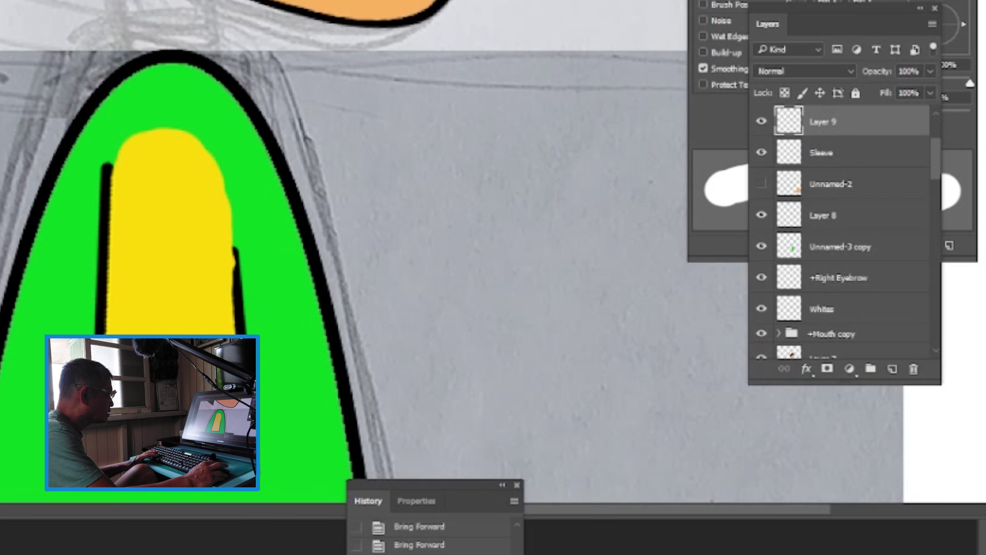
key("e")
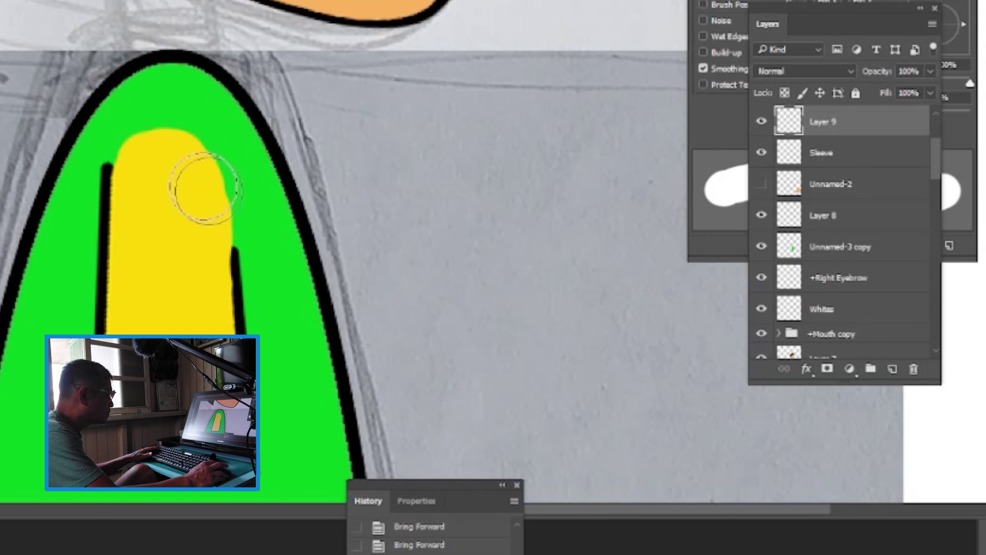
key("bracketleft")
key("bracketleft")
key("bracketleft")
key("bracketleft")
key("bracketleft")
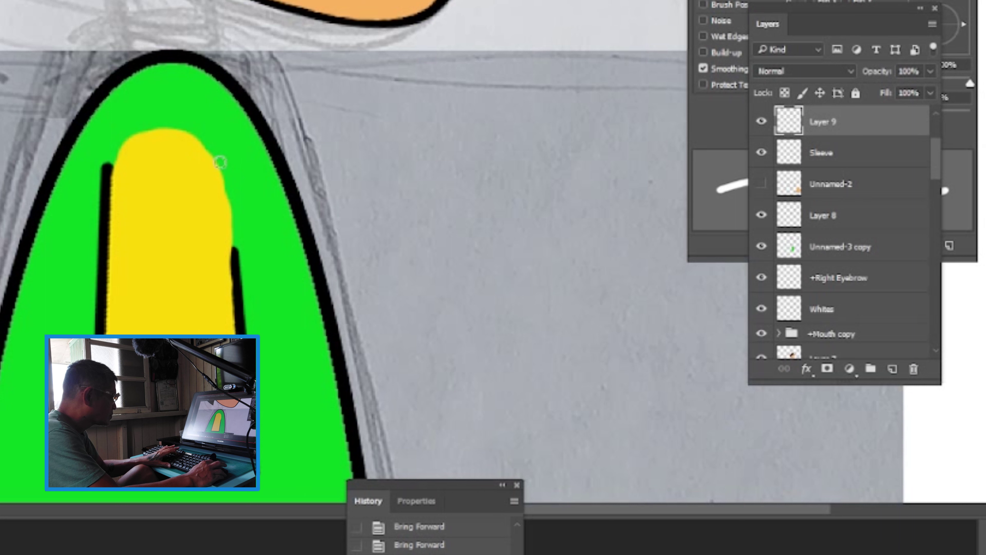
Add a new outline layer above Layer 9, discarding the trial black lines along the sleeve's right edge
left_click(764, 124)
left_click(764, 123)
left_click(893, 370)
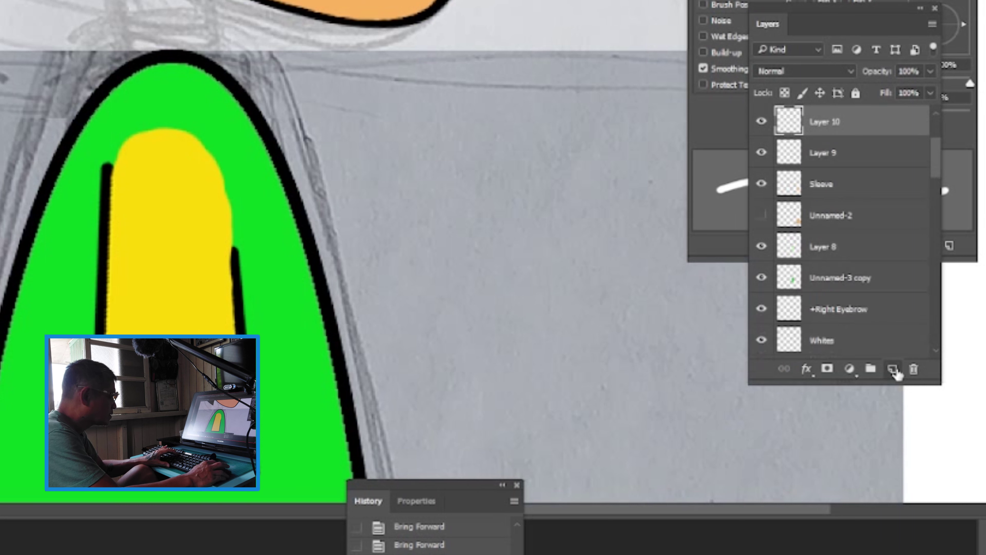
mouse_move(198, 142)
left_mouse_down()
mouse_move(233, 199)
mouse_move(238, 266)
left_mouse_up()
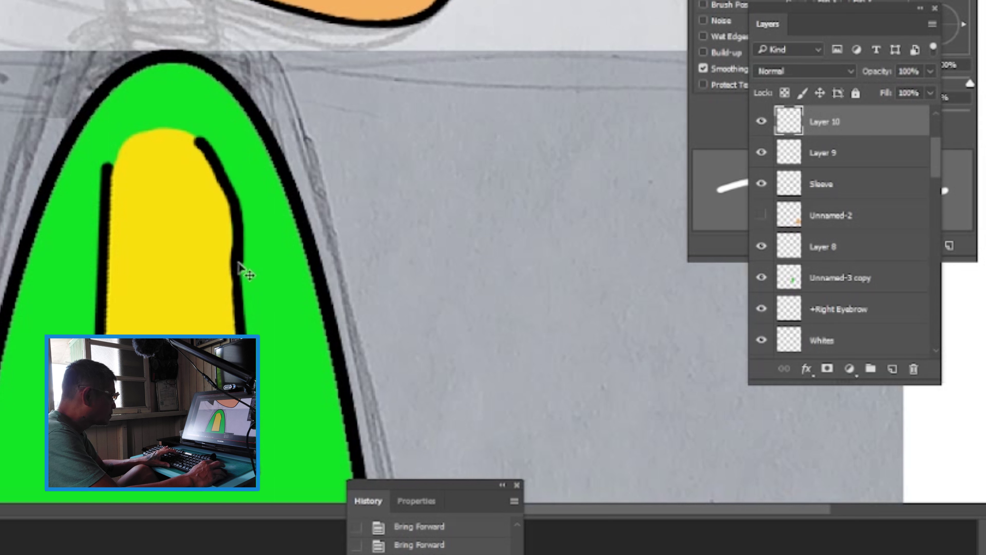
key("ctrl+z")
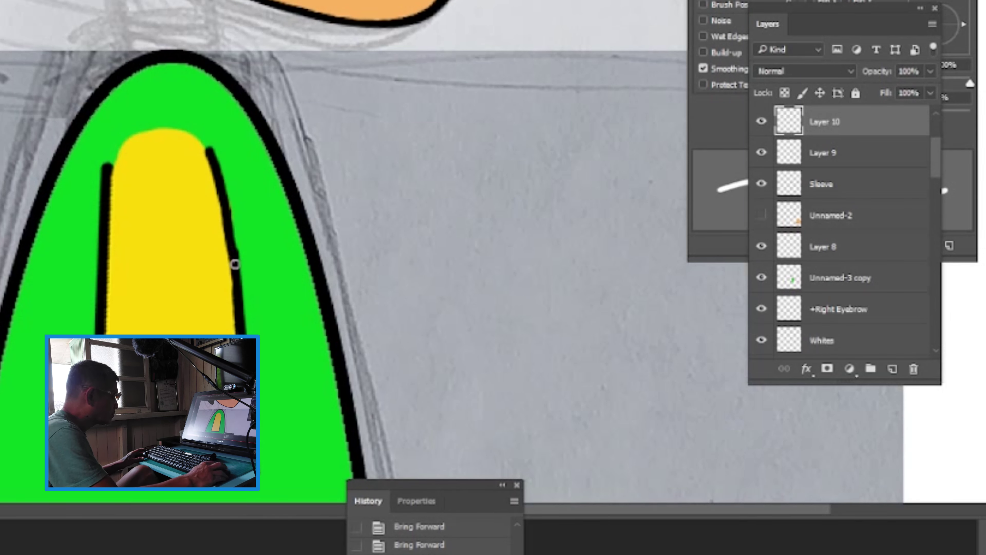
mouse_move(235, 268)
left_mouse_down()
mouse_move(210, 159)
mouse_move(235, 198)
mouse_move(237, 253)
left_mouse_up()
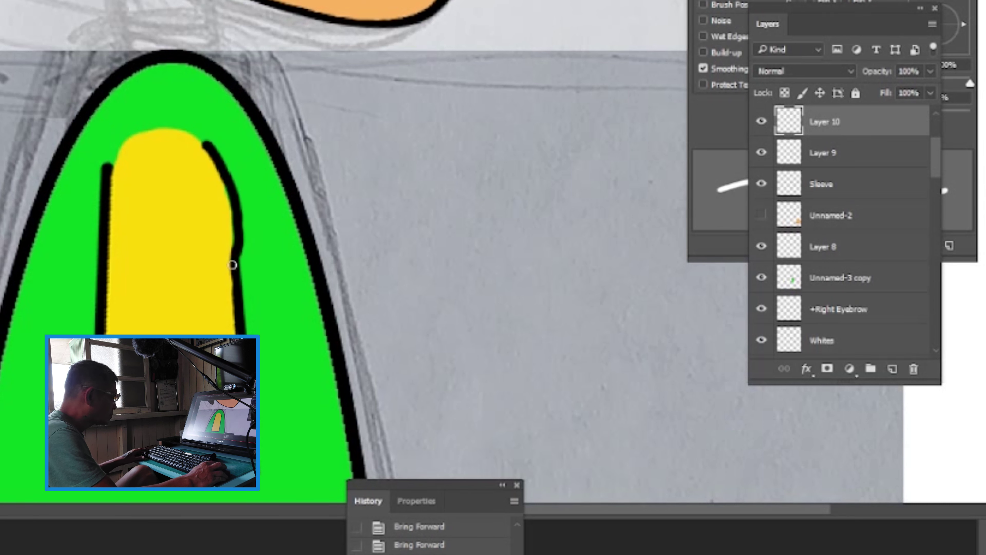
key("ctrl+z")
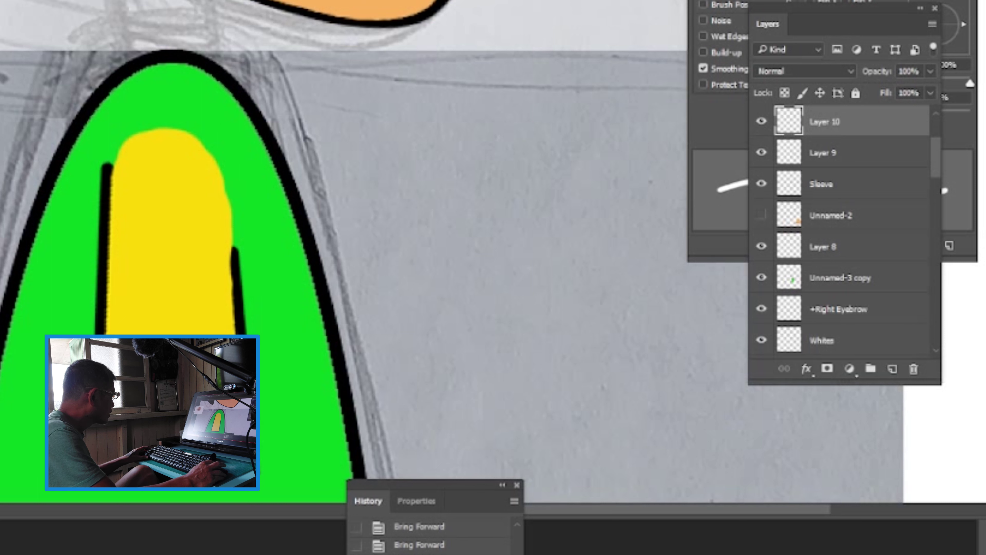
key("p")
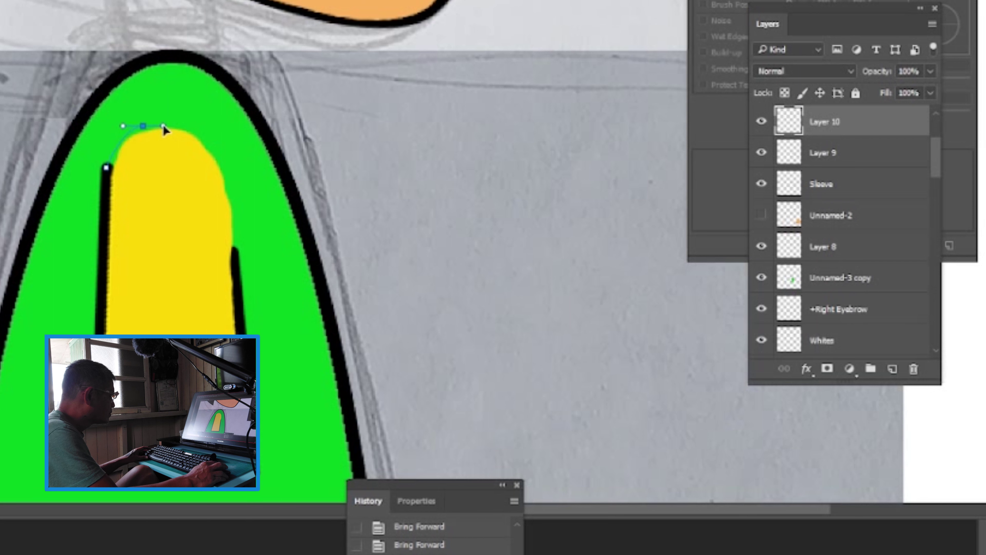
Trace a closed Pen path around the sleeve's rounded top and sides, then load it as a selection
left_click_drag(219, 155, 227, 191)
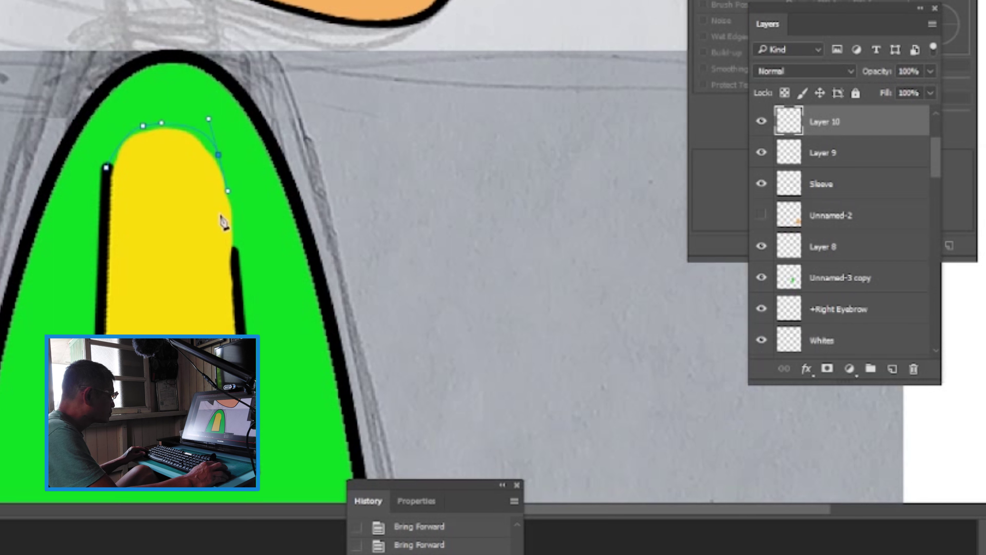
left_click(241, 300)
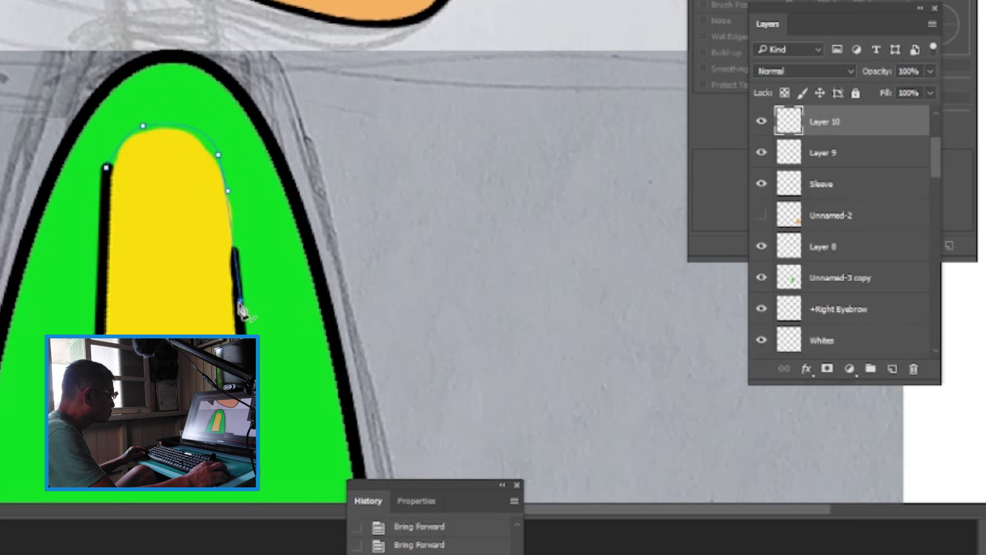
left_click(101, 319)
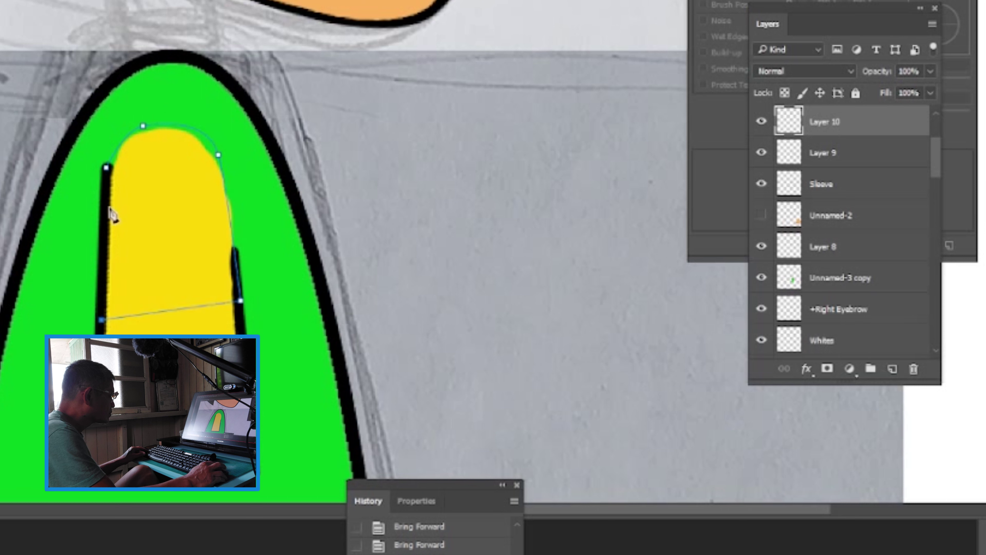
left_click(106, 167)
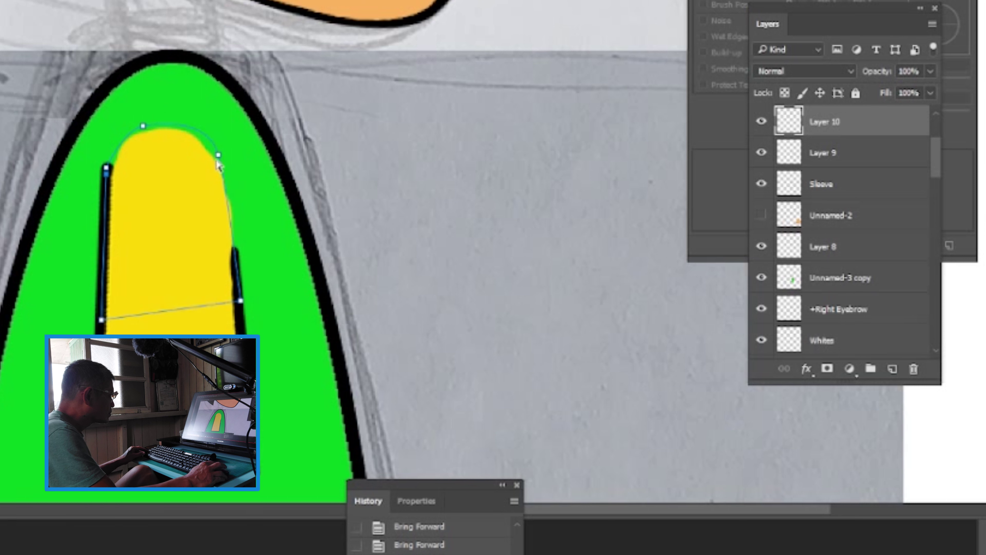
left_click_drag(220, 160, 225, 186)
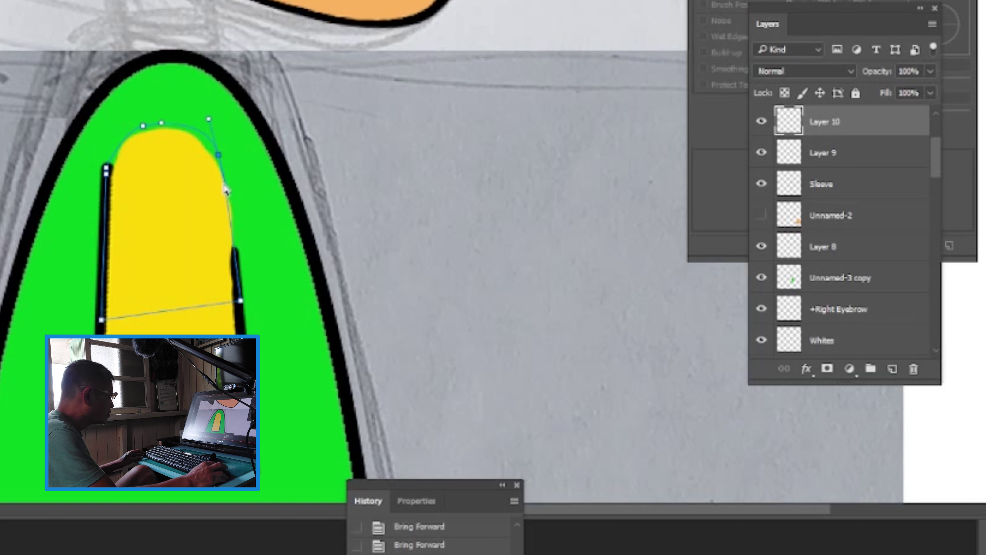
left_click_drag(234, 189, 238, 188)
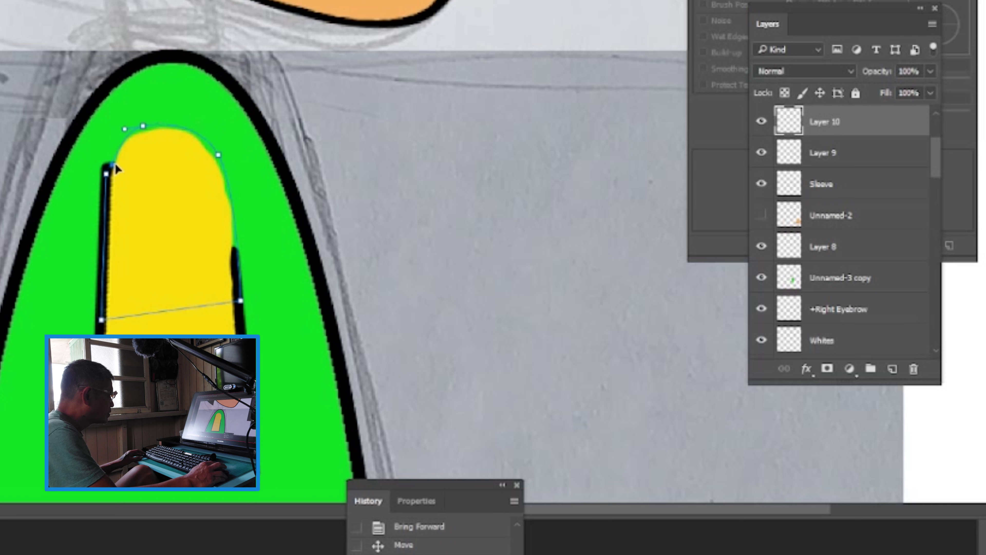
left_click_drag(112, 160, 148, 136)
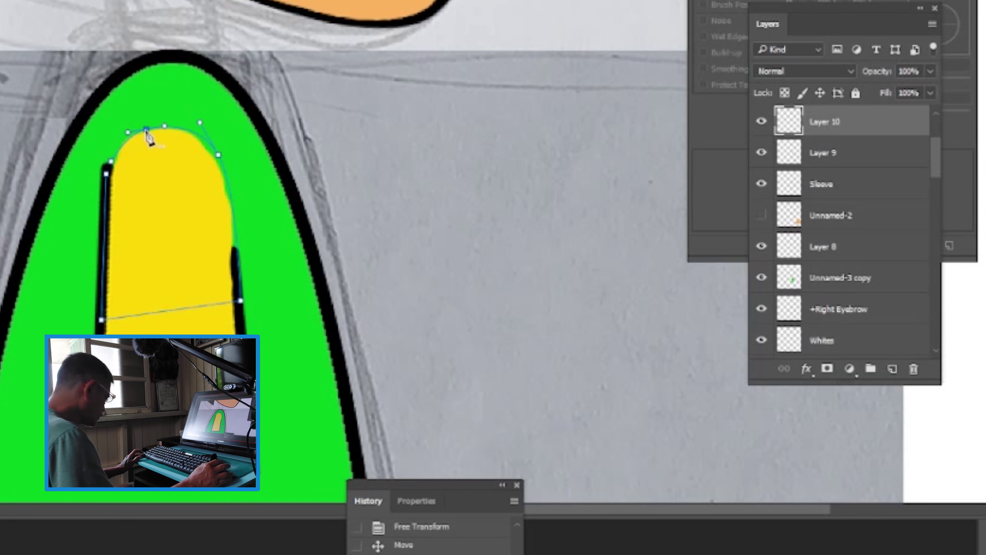
key("ctrl+Return")
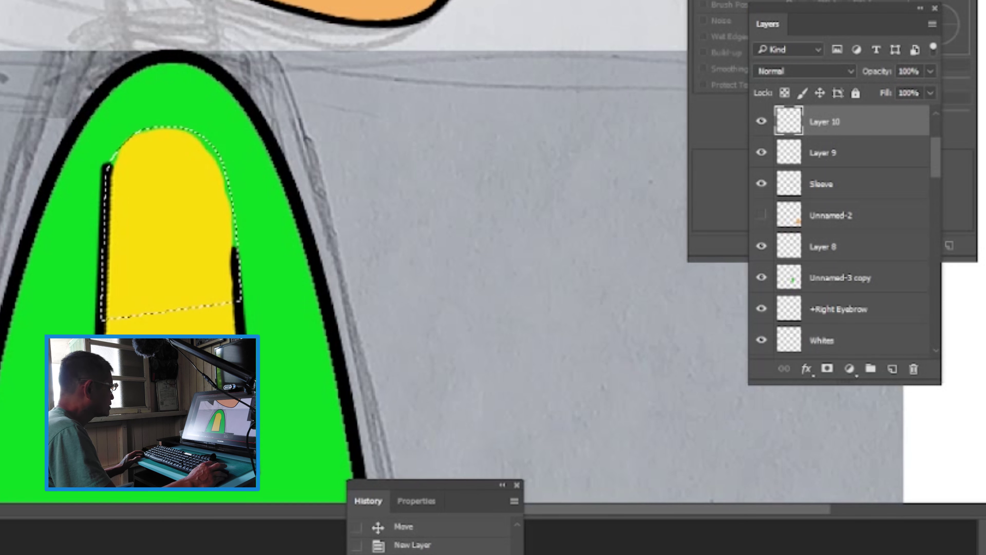
Stroke the sleeve selection with a black outline and deselect
key("shift+F5")
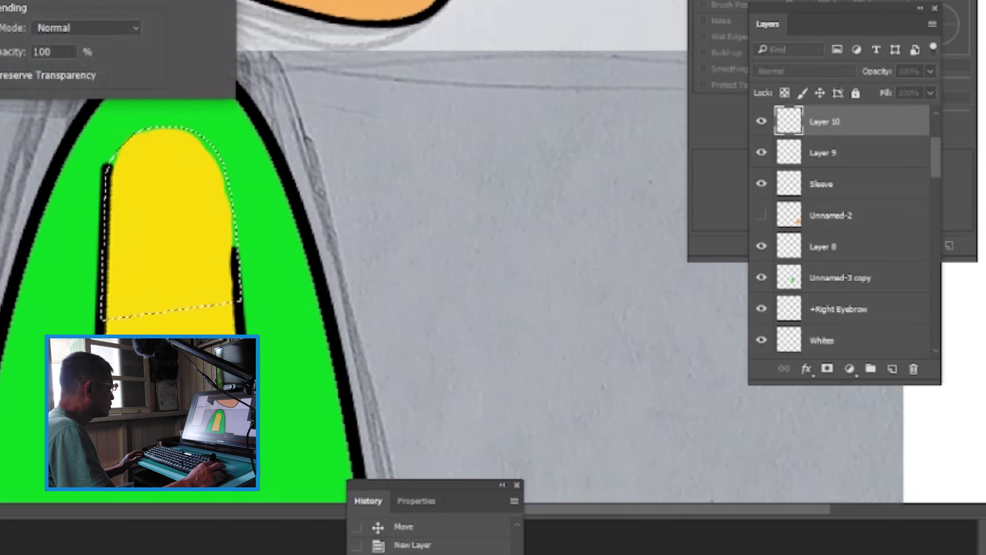
key("Return")
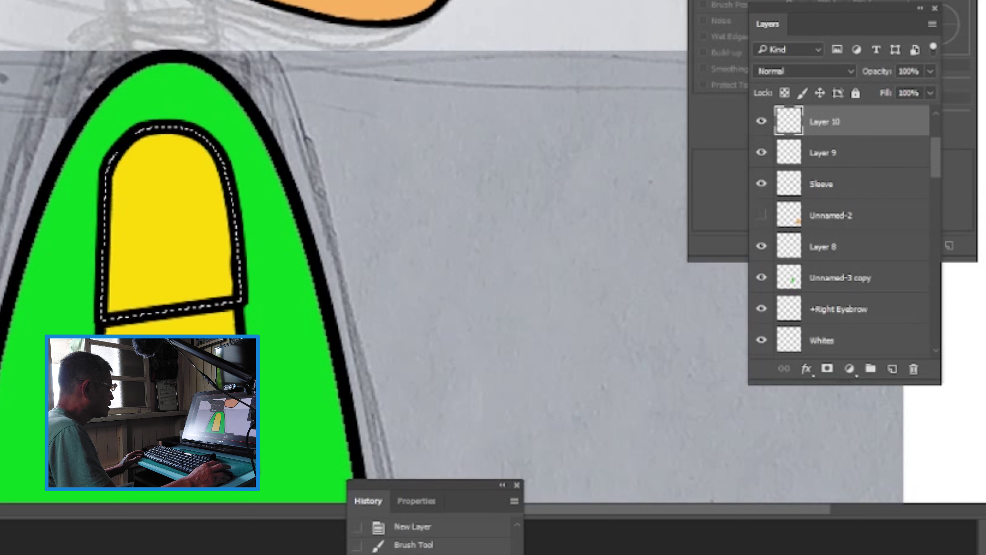
key("ctrl+d")
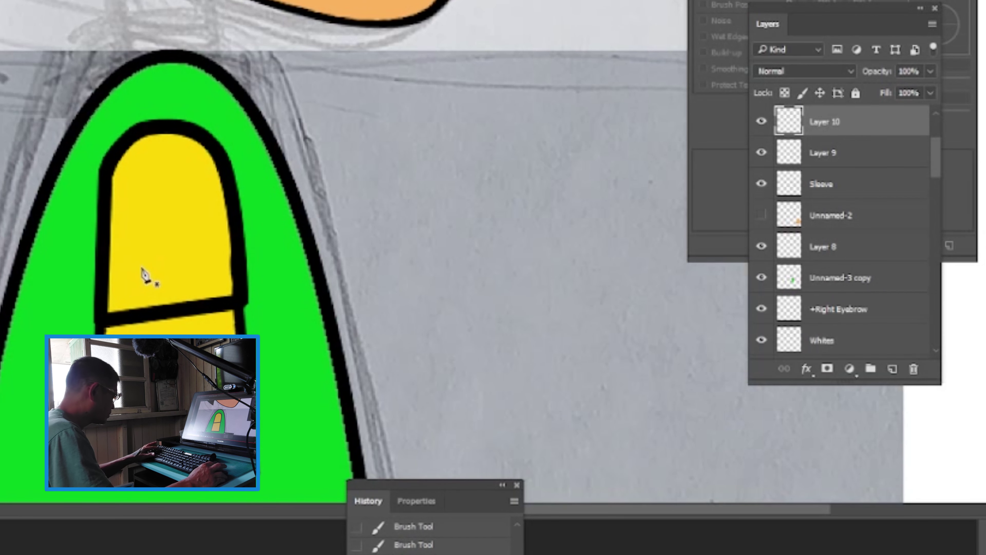
Paint yellow over the black line crossing the sleeve
key("b")
mouse_move(147, 273)
left_mouse_down()
mouse_move(149, 330)
mouse_move(143, 308)
mouse_move(136, 342)
mouse_move(67, 340)
mouse_move(307, 332)
mouse_move(162, 314)
mouse_move(232, 301)
left_mouse_up()
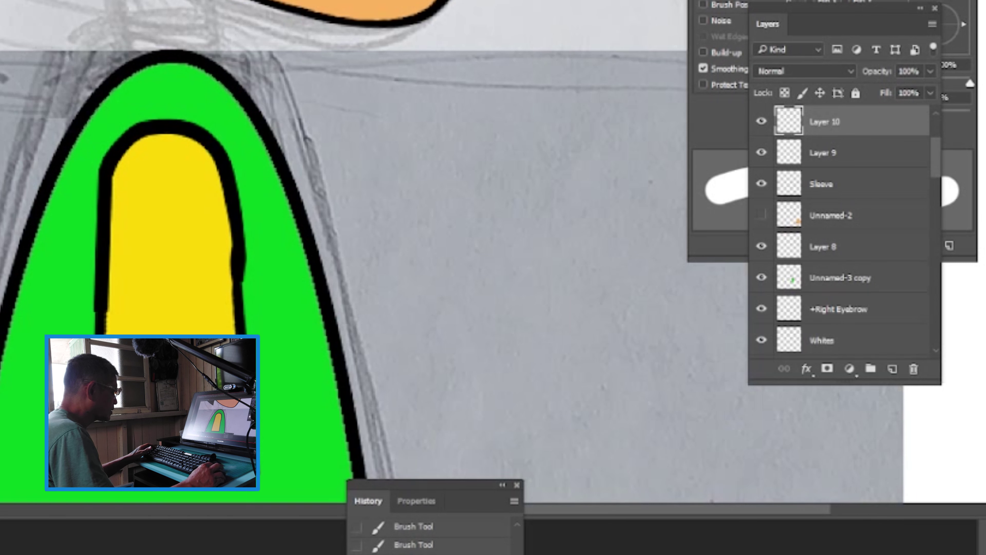
key("v")
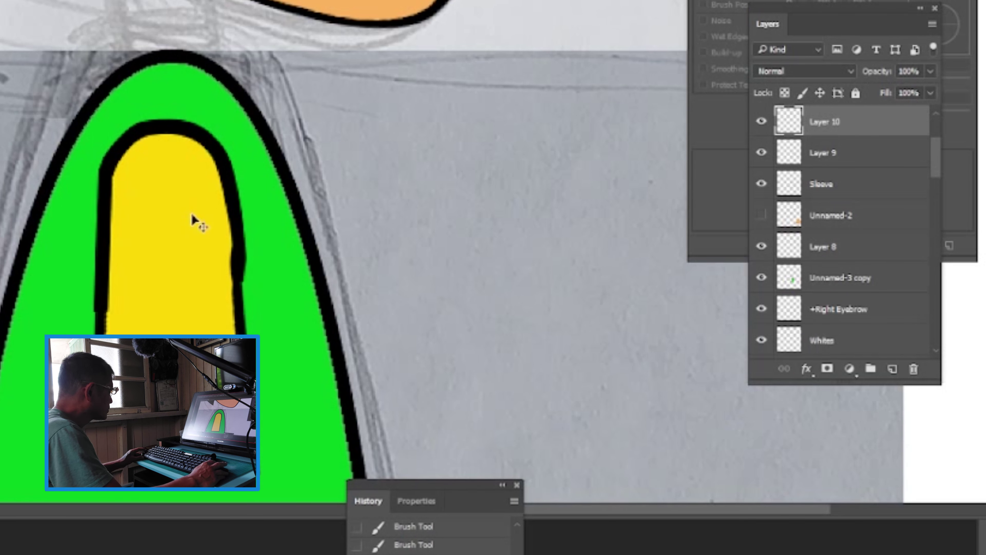
mouse_move(236, 226)
left_mouse_down()
mouse_move(237, 189)
mouse_move(234, 234)
left_mouse_up()
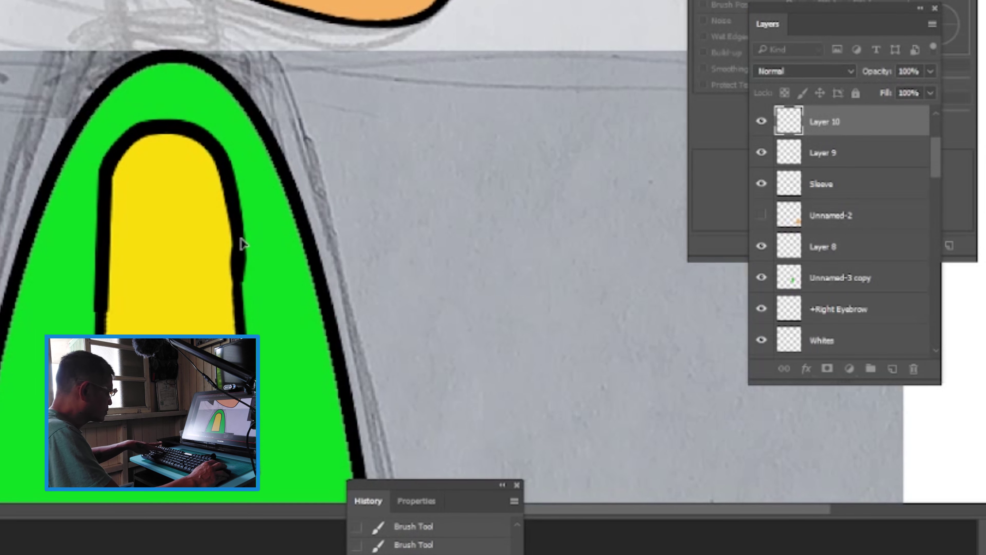
key("ctrl+minus")
key("ctrl+minus")
key("ctrl+minus")
key("ctrl+minus")
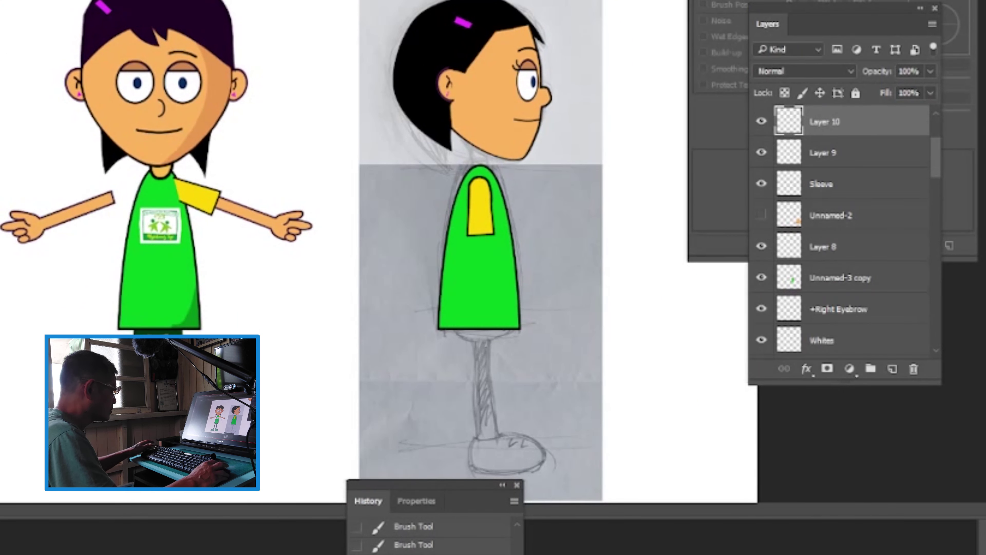
Cut the upper torso area onto its own new layer with Layer Via Cut
left_click_drag(445, 161, 517, 265)
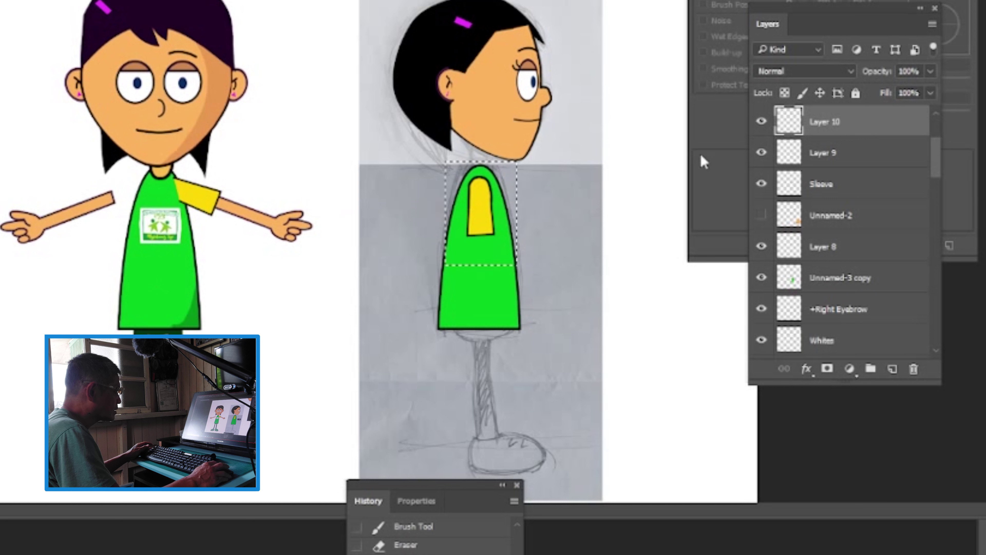
right_click(494, 217)
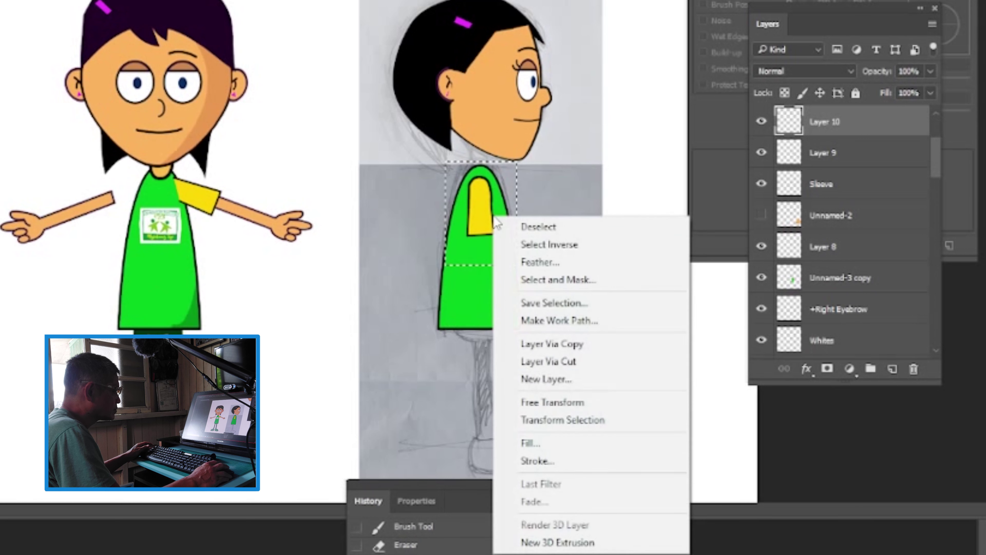
left_click(564, 366)
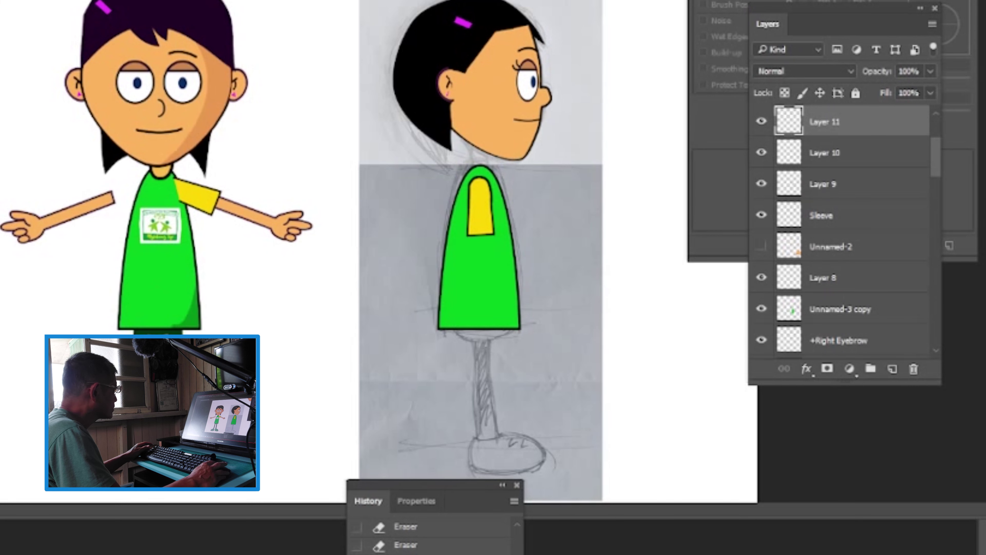
scroll(325, 173, "up", 5)
left_click_drag(324, 174, 0, 109)
Warp the sleeve shape so its right edge bends inward, then commit
key("ctrl+t")
right_click(213, 170)
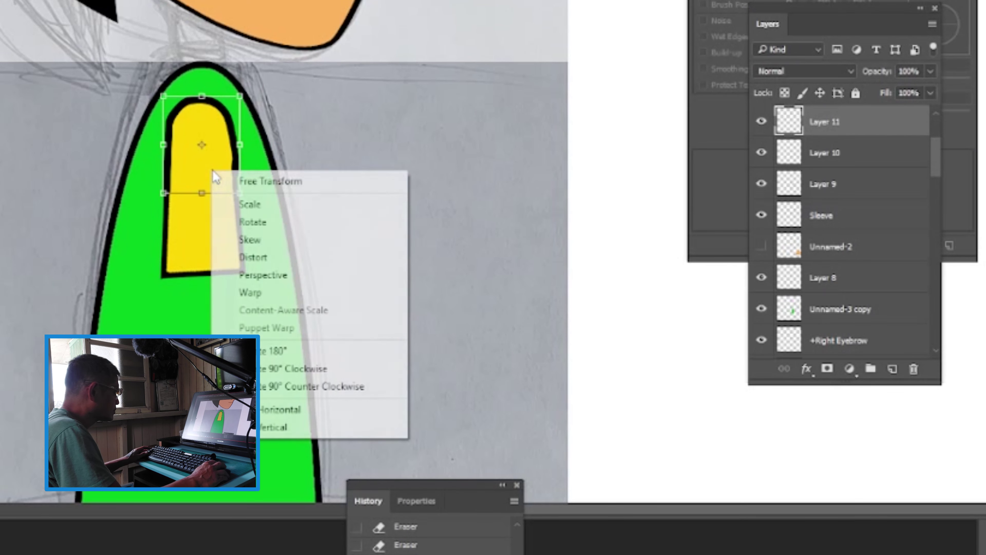
left_click(252, 292)
left_click_drag(240, 164, 236, 160)
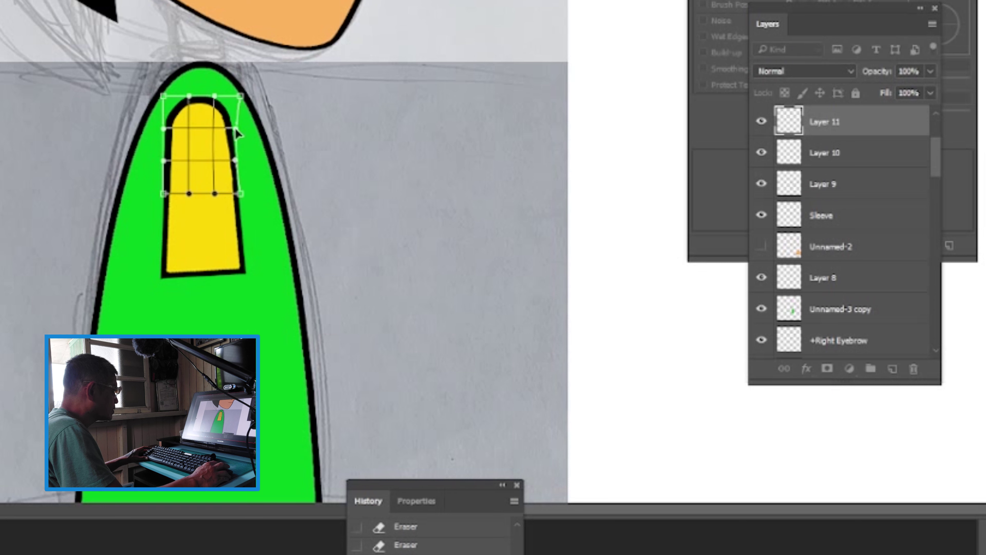
key("Return")
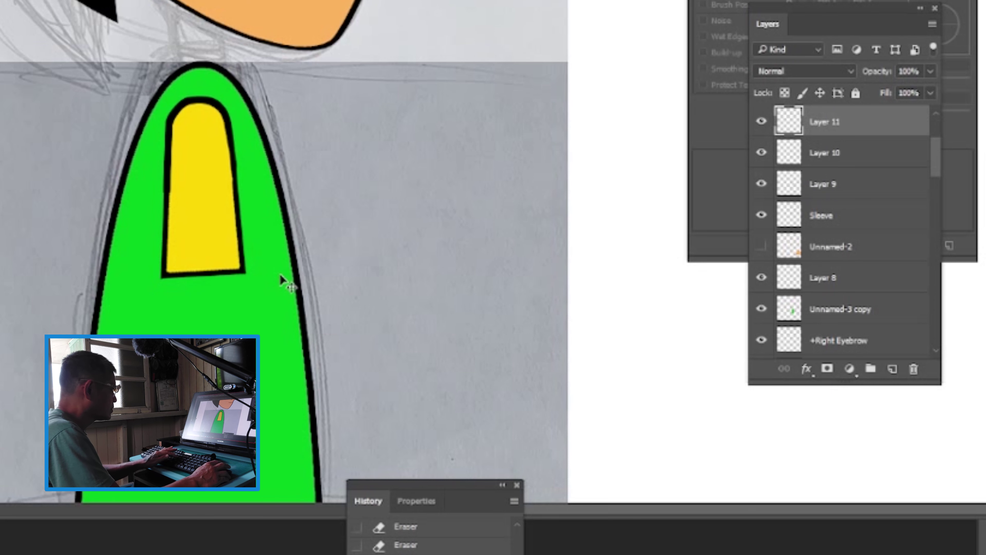
key("ctrl+plus")
key("ctrl+plus")
key("ctrl+plus")
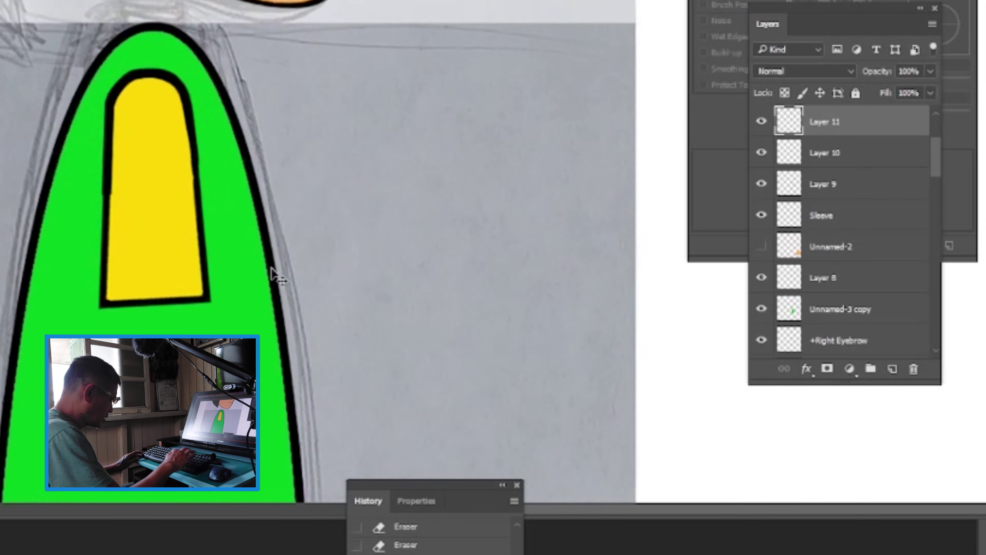
scroll(271, 268, "down", 5)
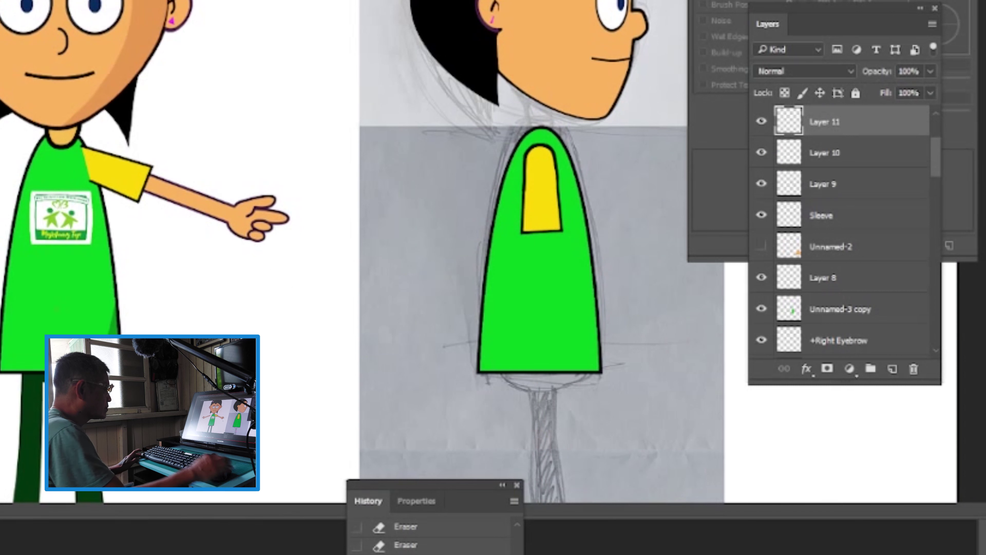
Paint along the green shirt's edge to touch it up
left_click_drag(525, 177, 573, 433)
key("b")
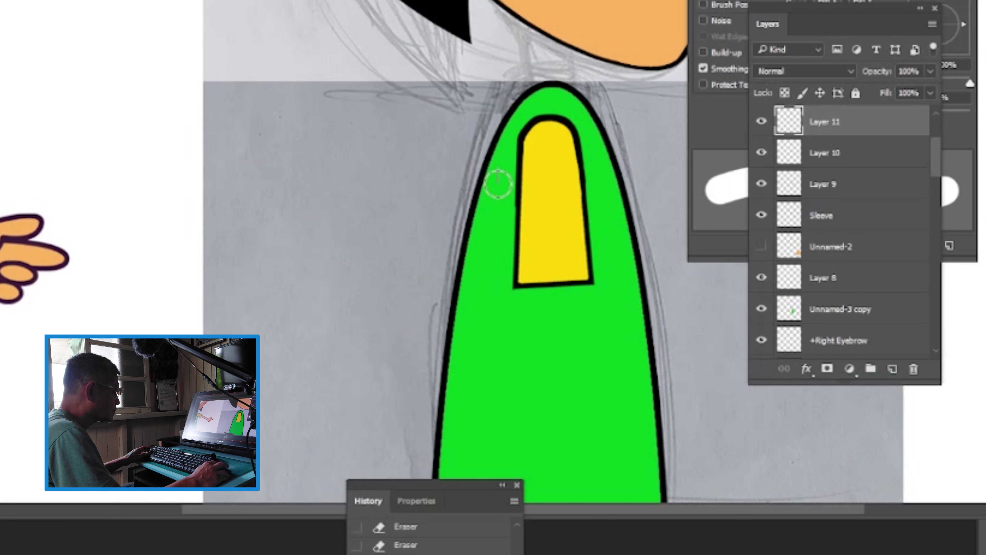
left_click_drag(505, 233, 499, 141)
left_click_drag(506, 188, 501, 351)
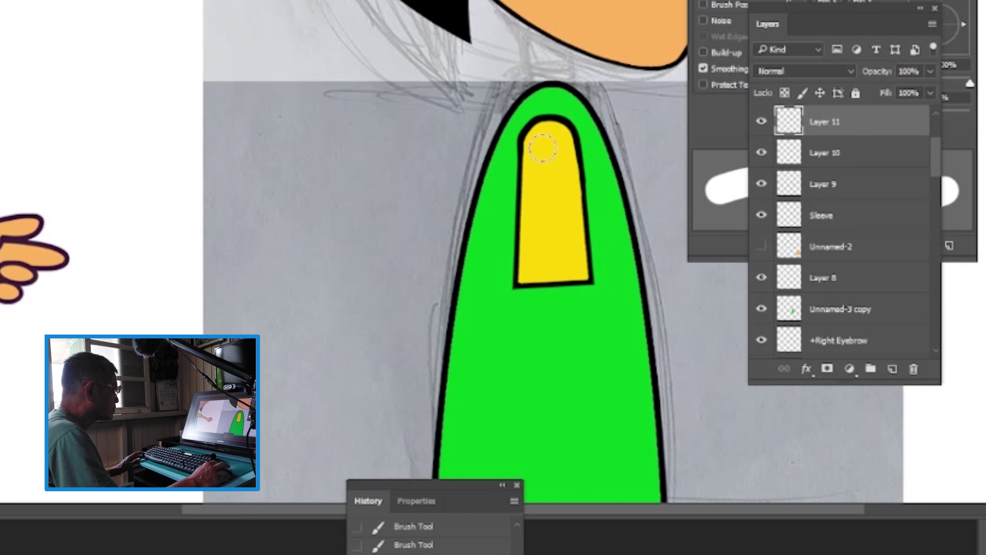
key("bracketright")
key("bracketright")
key("bracketright")
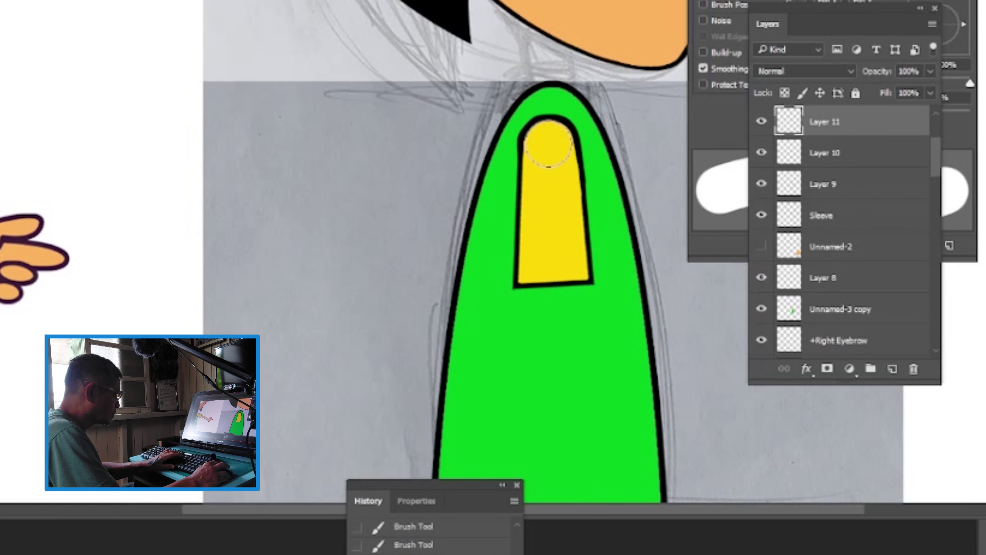
Erase the top edge of the yellow sleeve patch clean, undoing a stray path
key("e")
left_click(549, 144)
key("ctrl+shift+alt+n")
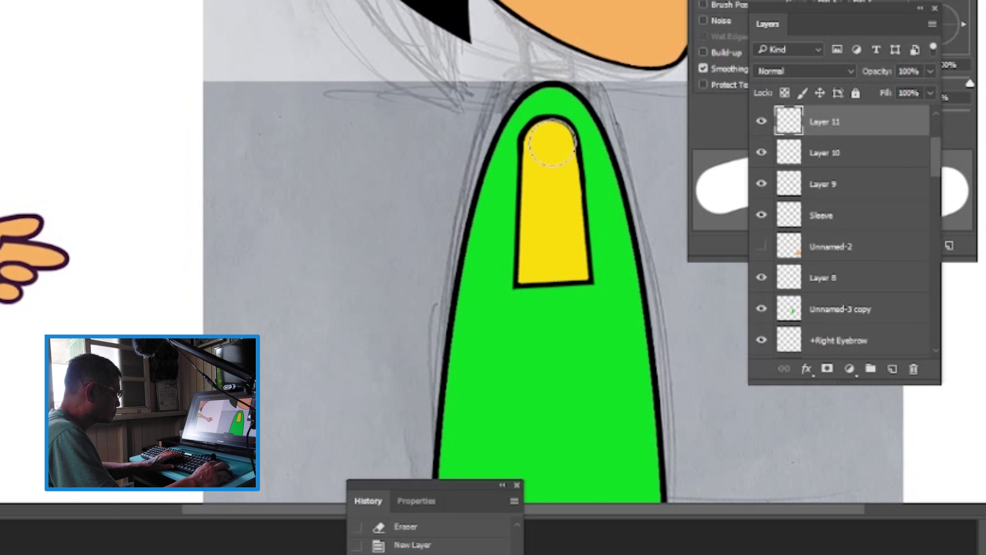
left_click(551, 141)
key("ctrl+z")
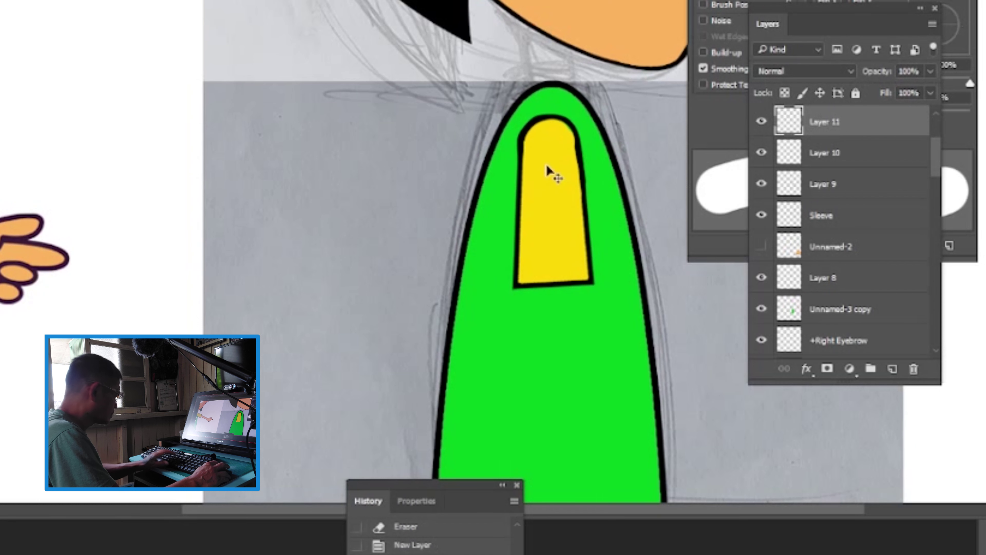
left_click(551, 142)
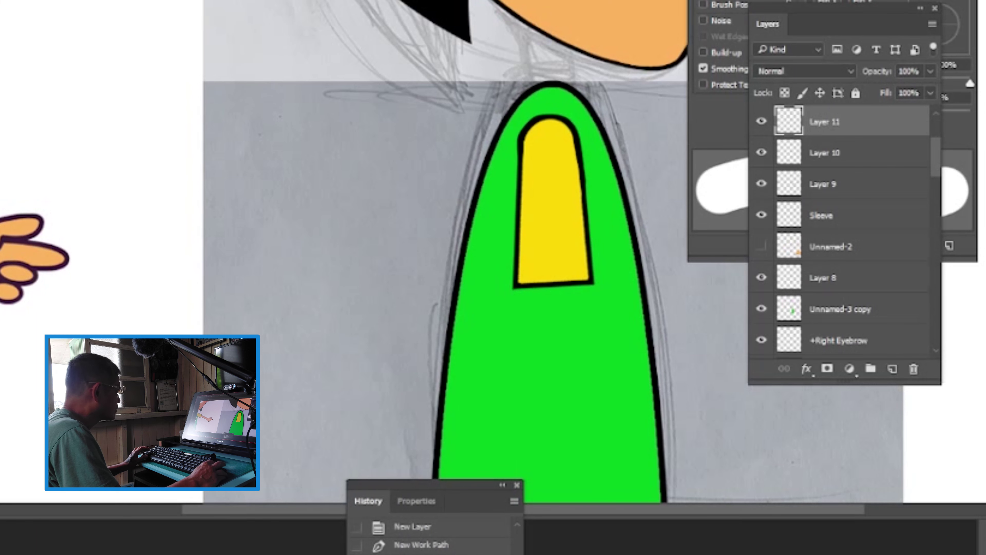
key("v")
key("ctrl+minus")
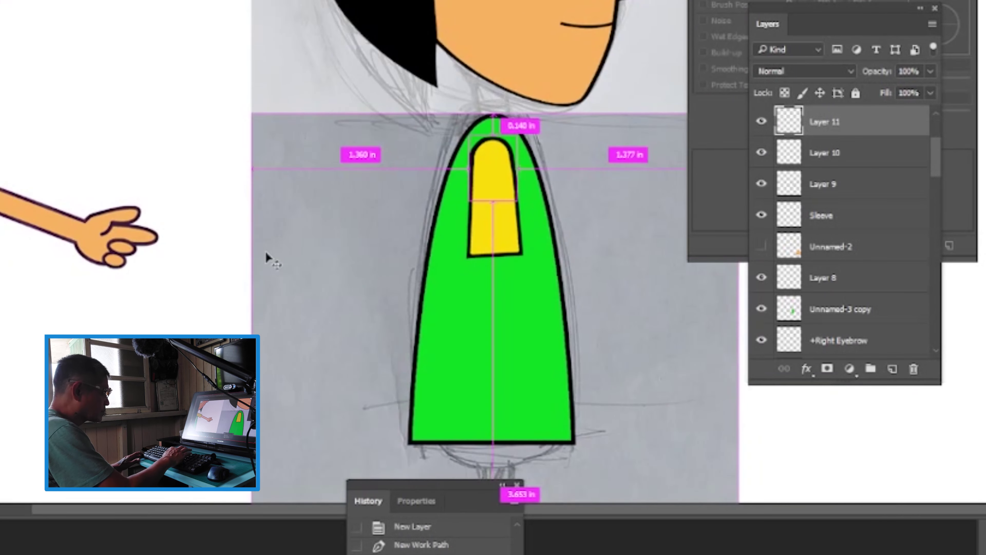
key("ctrl+minus")
key("ctrl+minus")
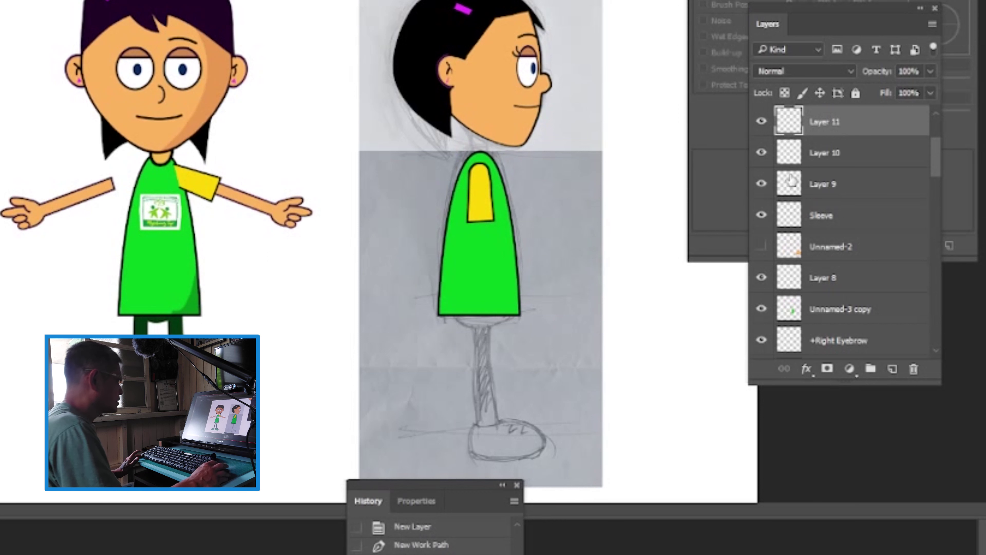
Delete the spare Layer 10 and Layer 11
left_click(763, 153)
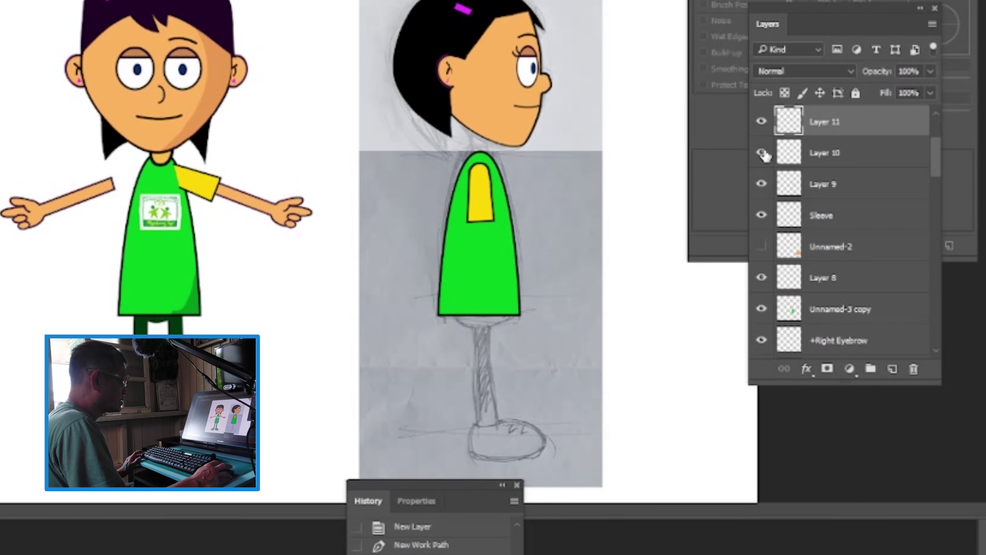
left_click(763, 153)
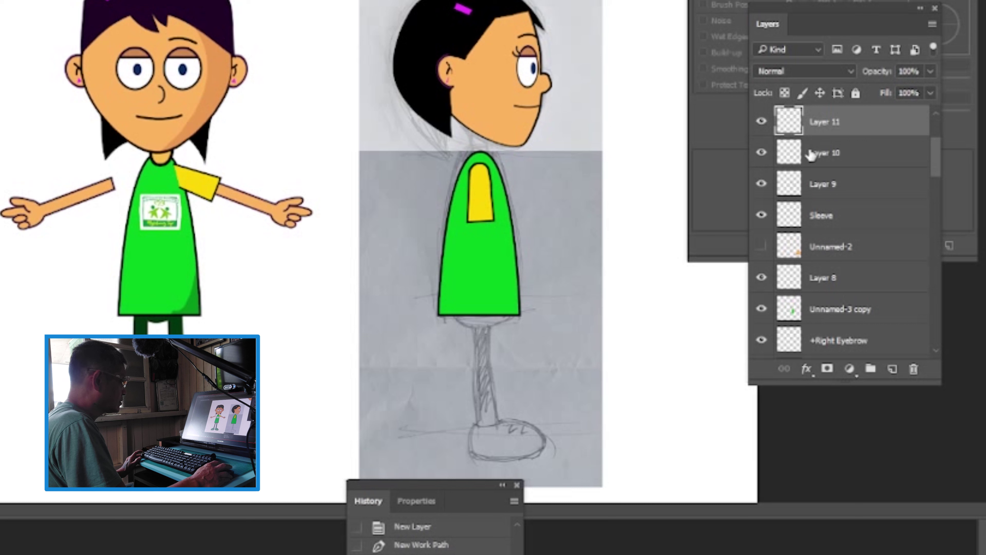
left_click(817, 154)
key("Delete")
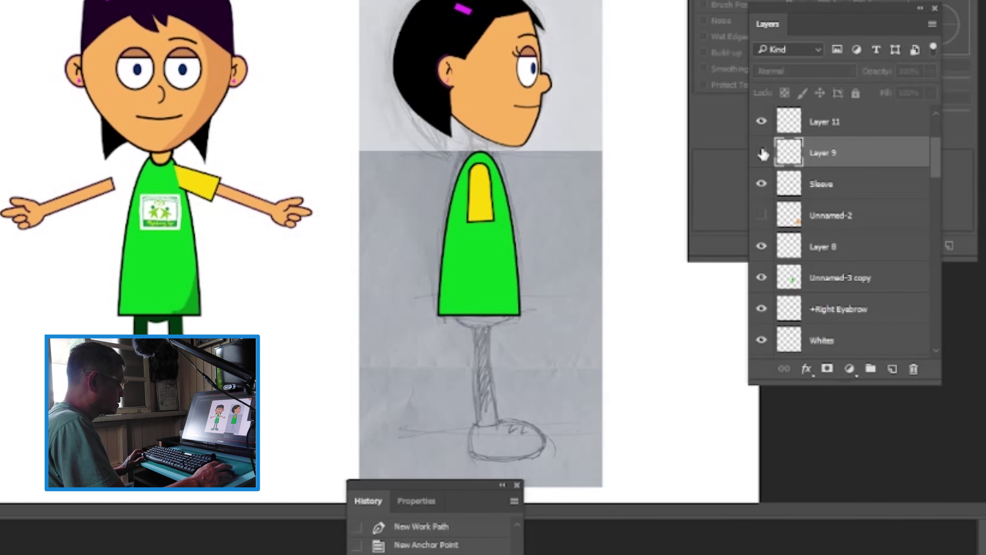
left_click(817, 132)
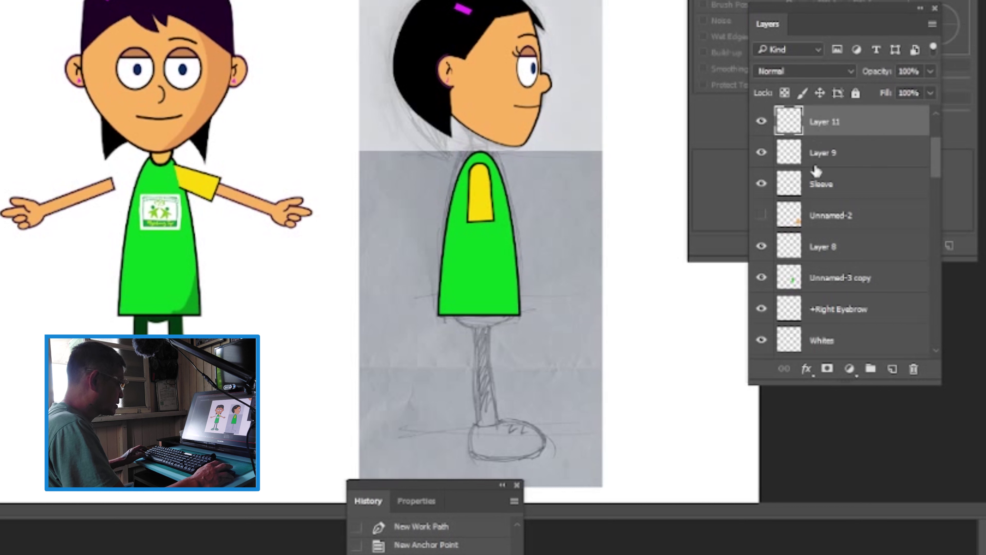
key("Delete")
Merge Layer 9 down into the Sleeve layer
left_click(763, 122)
left_click(763, 122)
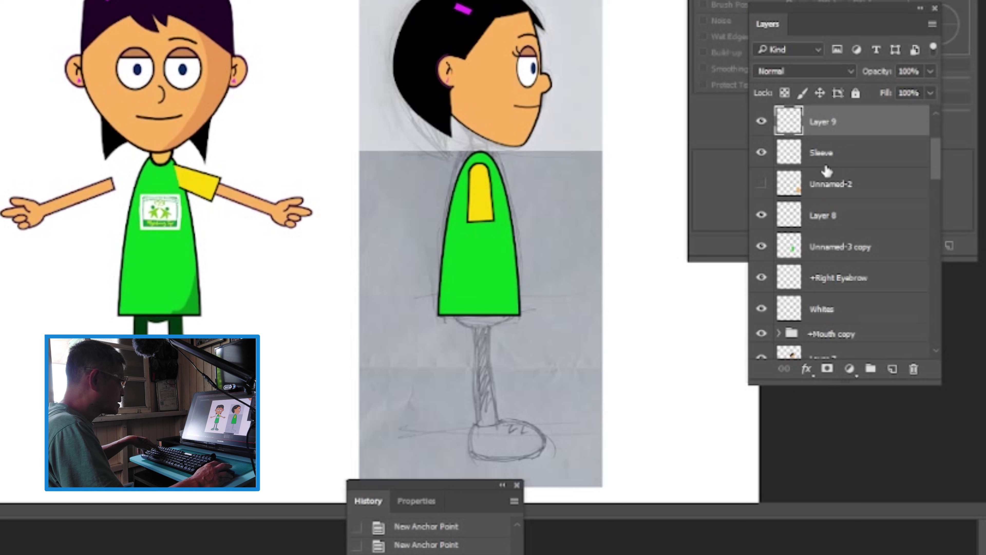
key("ctrl+e")
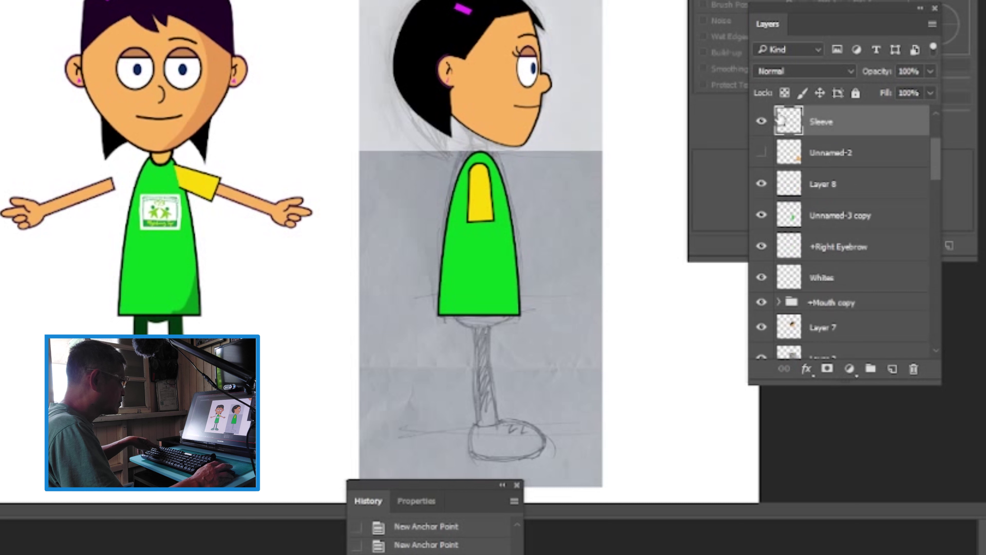
left_click(762, 123)
left_click(762, 123)
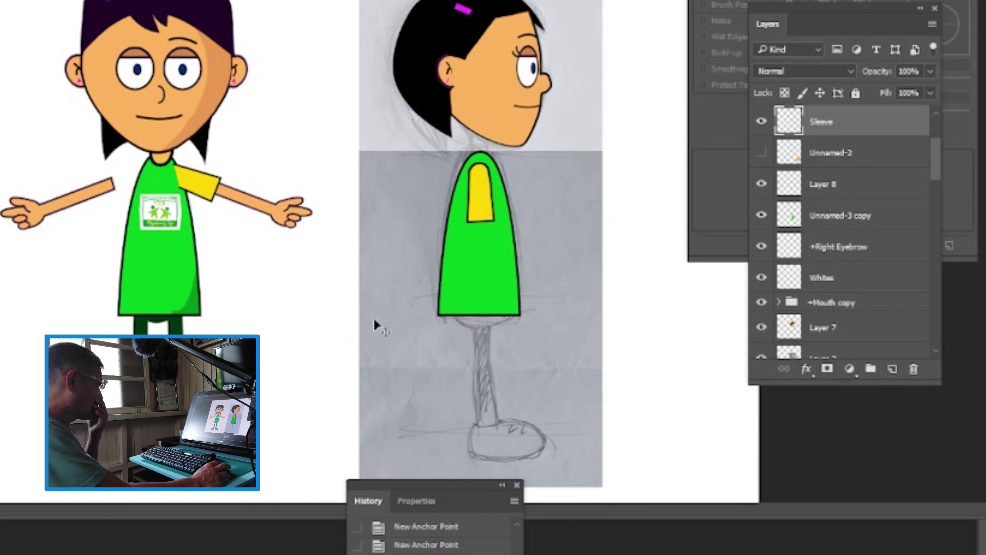
left_click(188, 188)
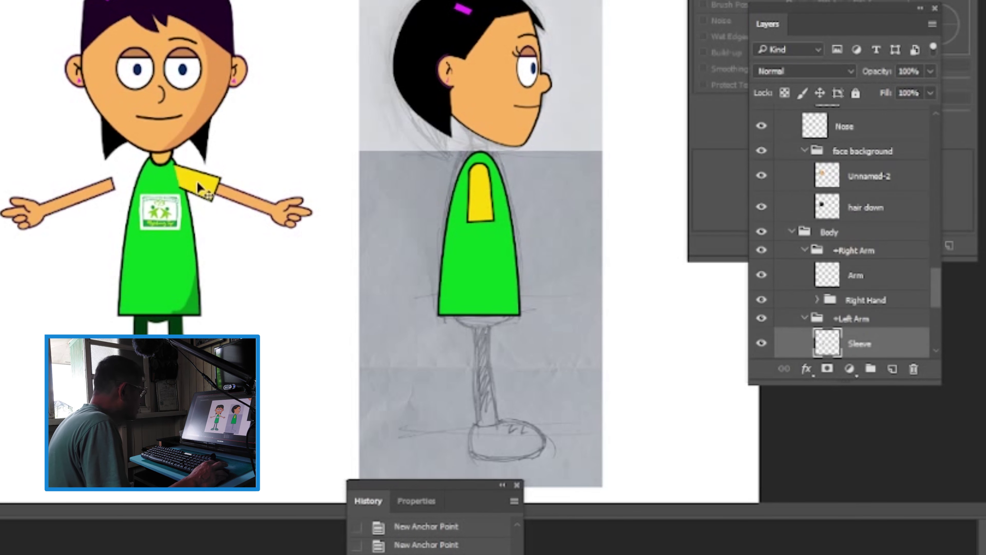
Duplicate the yellow sleeve toward the other arm and merge the copy into the Sleeve layer
left_click_drag(198, 191, 128, 203)
key("ctrl+e")
right_click(127, 199)
left_click(114, 196)
Try flipping the sleeves horizontally with Free Transform, then cancel the transform
key("ctrl+t")
right_click(115, 200)
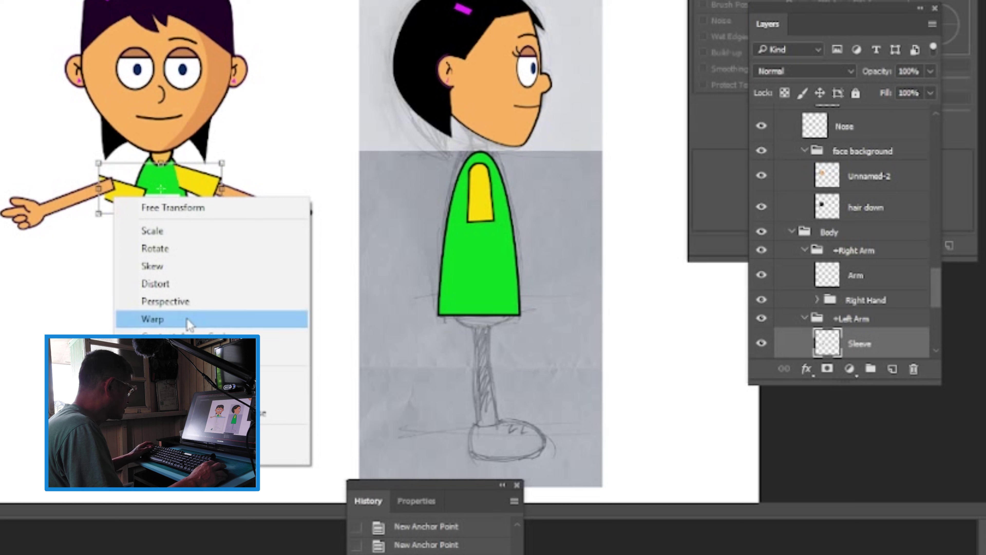
left_click(174, 436)
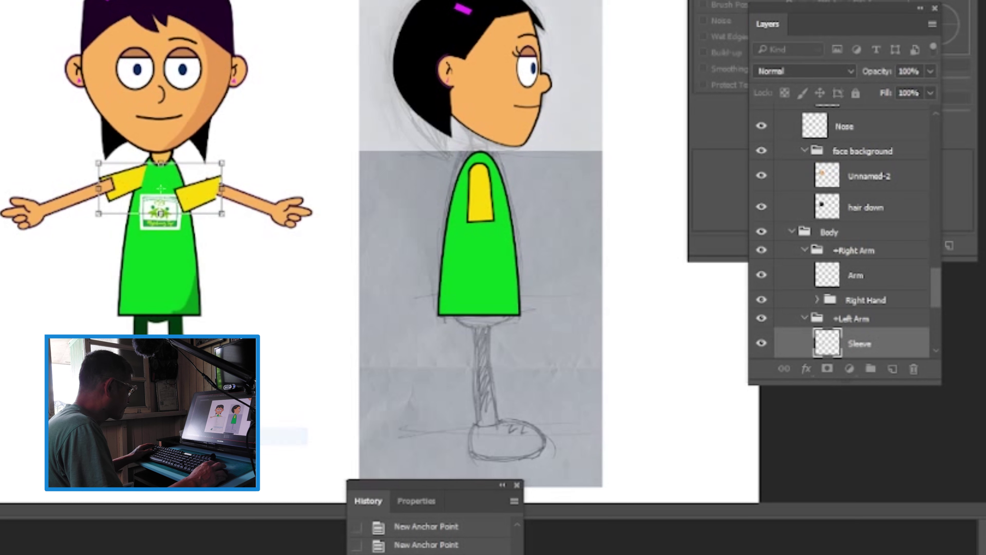
key("Escape")
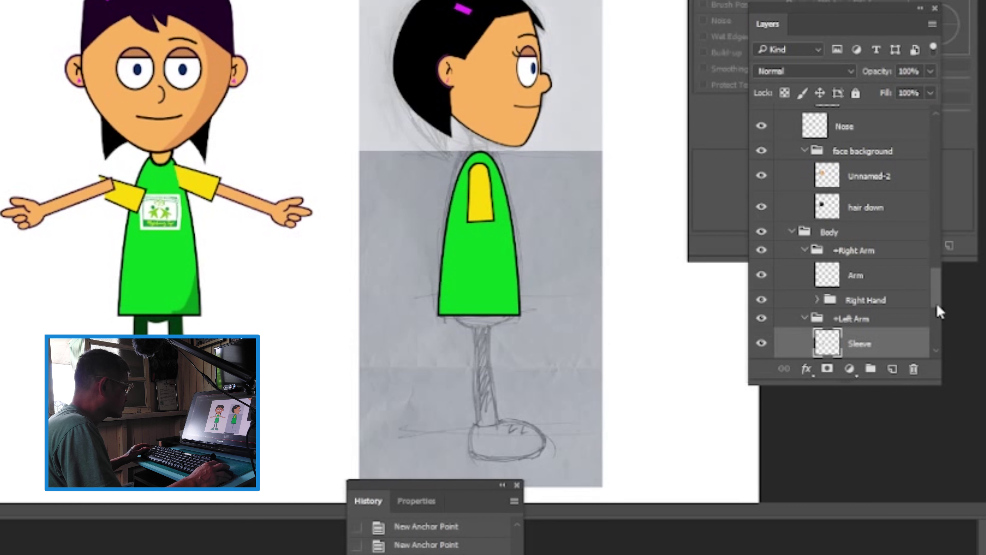
Hide the Sleeve layer briefly to check it, then show it again
scroll(933, 303, "down", 3)
left_click(763, 229)
left_click(764, 229)
key("ctrl")
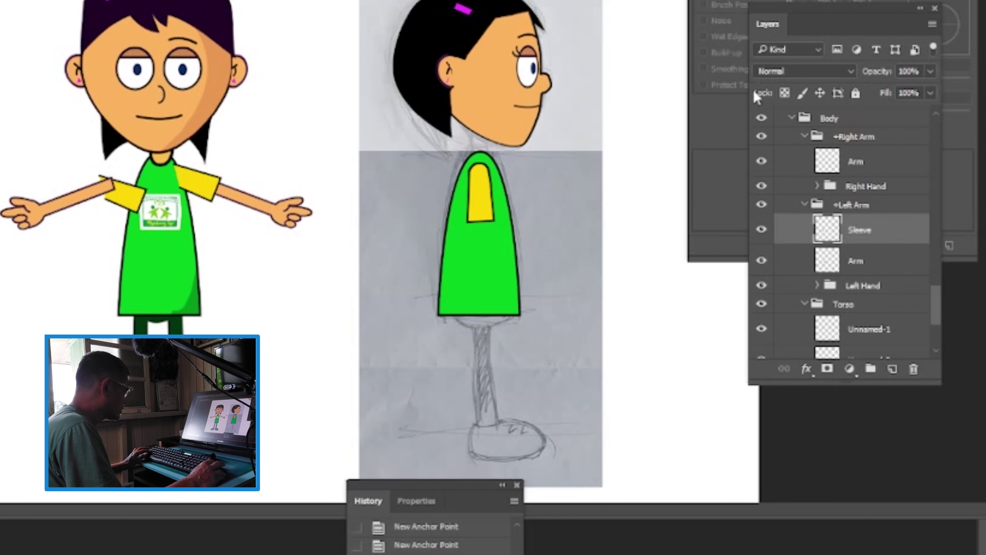
Hide the History panel from the Window menu and then show it again
left_click(734, 194)
left_click(0, 1)
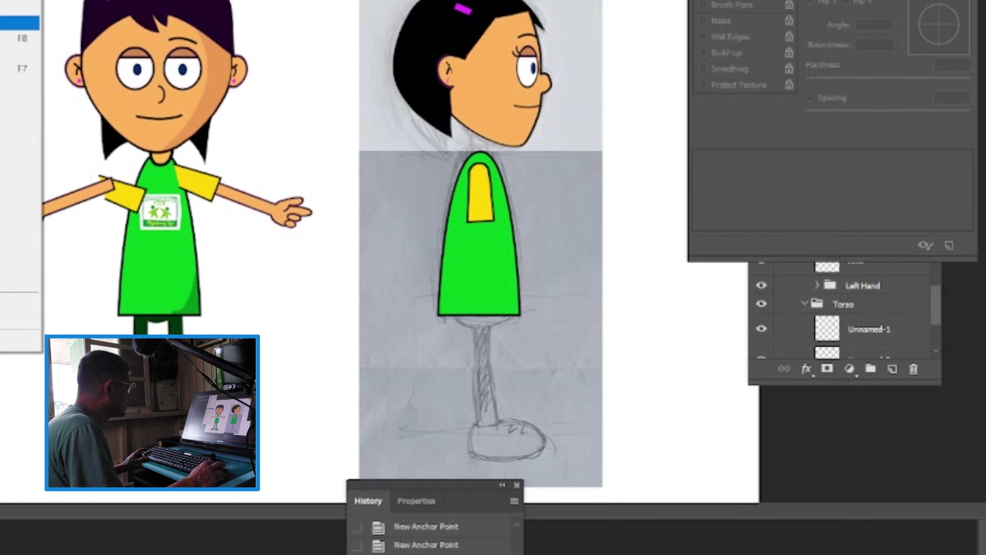
left_click(15, 23)
left_click(21, 1)
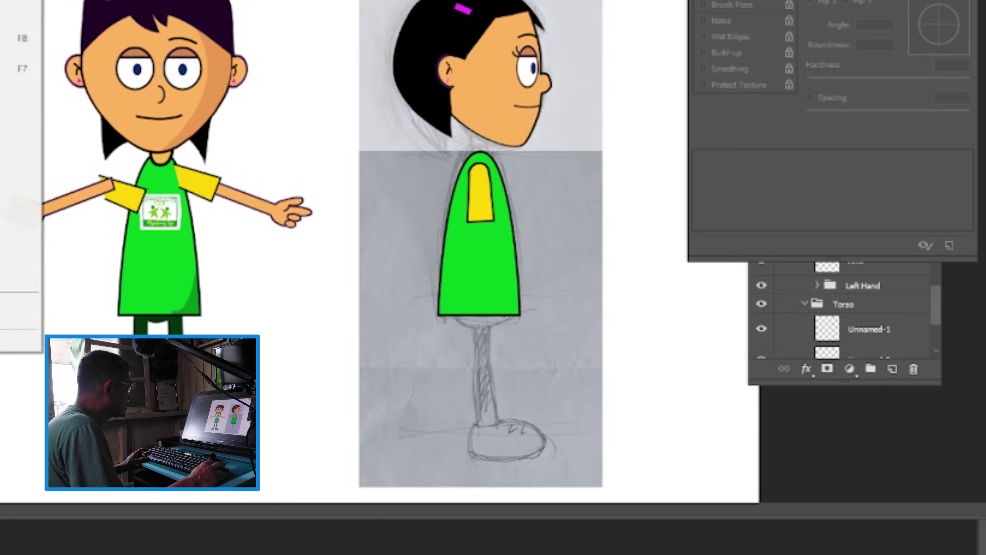
left_click(20, 22)
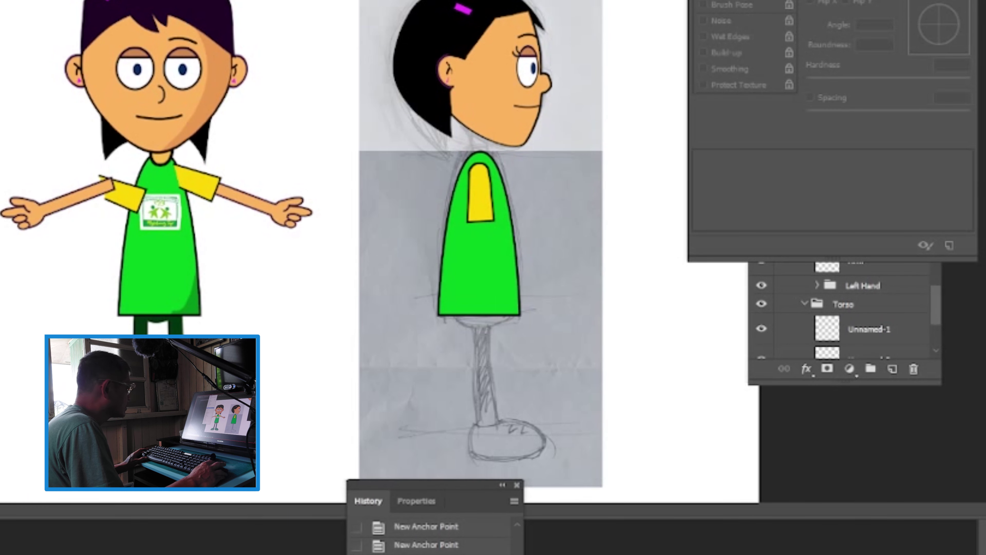
Move the History panel up and revert to the 'Merge Down (Save)' state
left_click_drag(482, 486, 884, 23)
left_click(854, 487)
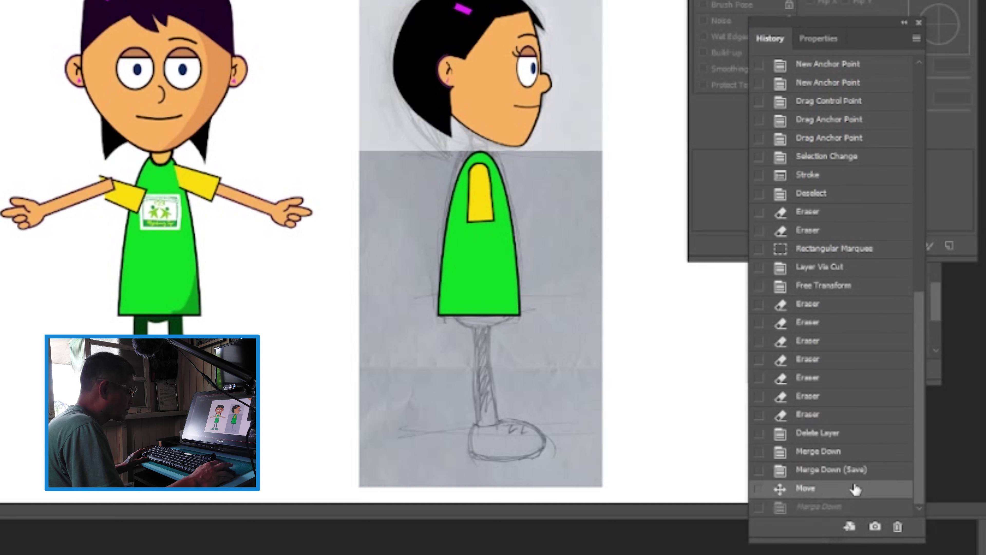
left_click(858, 469)
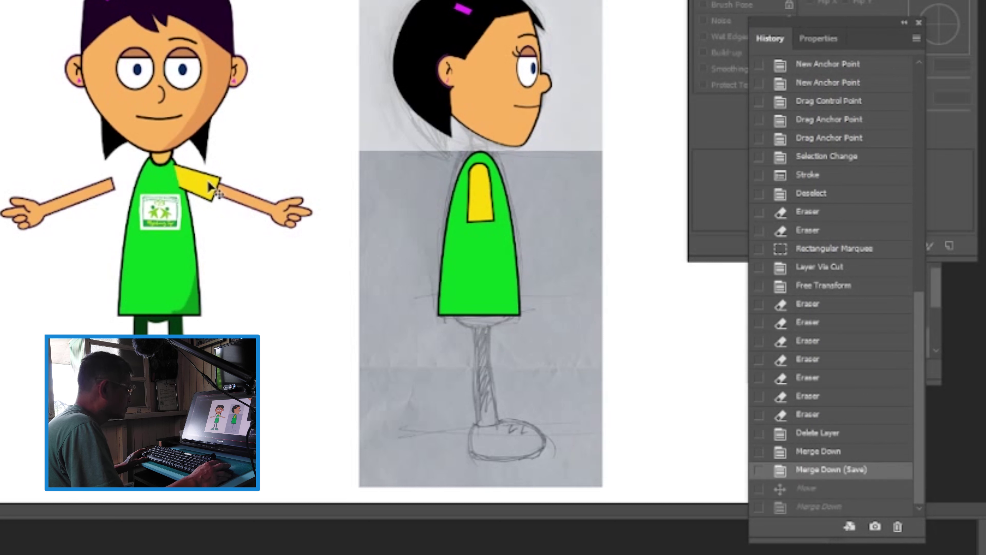
Duplicate the yellow sleeve, flip it horizontally, and bring it forward above the arm
left_click_drag(212, 187, 117, 192)
key("ctrl+t")
right_click(124, 200)
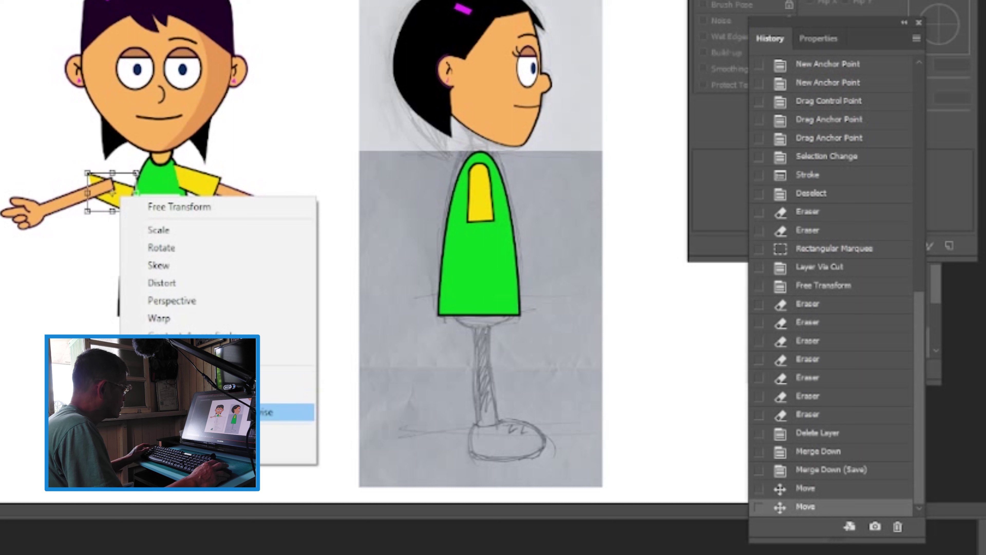
left_click(174, 435)
key("Return")
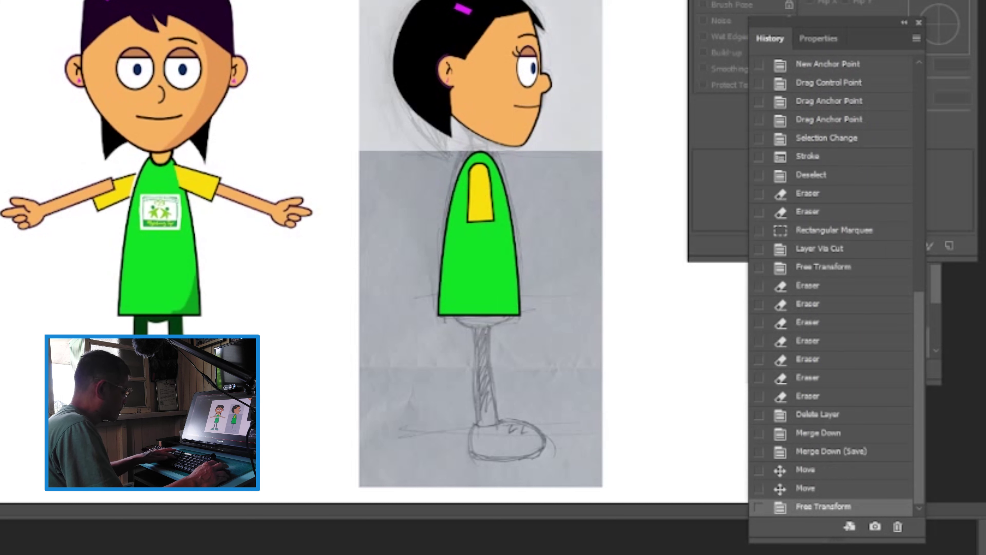
key("ctrl+bracketright")
key("ctrl+bracketright")
key("ctrl+bracketright")
key("ctrl+bracketright")
key("ctrl+bracketright")
key("ctrl+bracketright")
key("ctrl+bracketright")
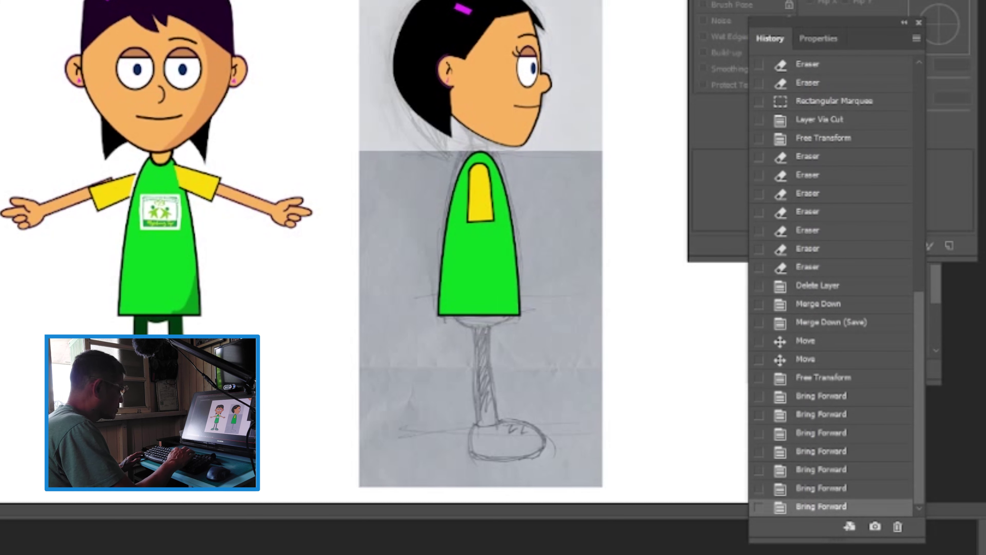
Nudge the flipped sleeve up and right until it meets the shoulder
key("Up")
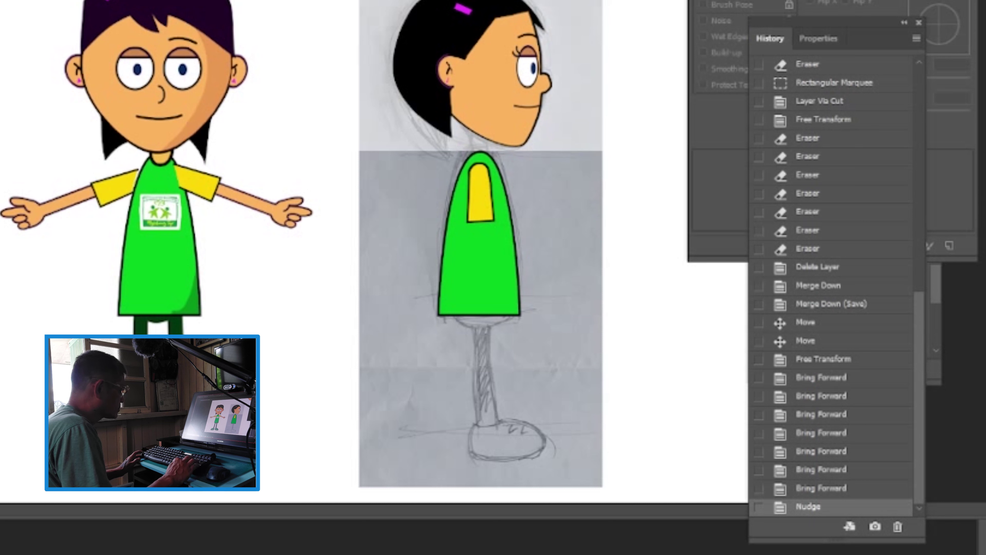
key("Right")
key("Right")
key("Right")
key("Right")
key("Right")
key("Right")
key("Right")
key("Up")
key("Up")
key("Up")
key("Up")
key("Up")
key("Up")
key("Up")
key("Up")
key("Up")
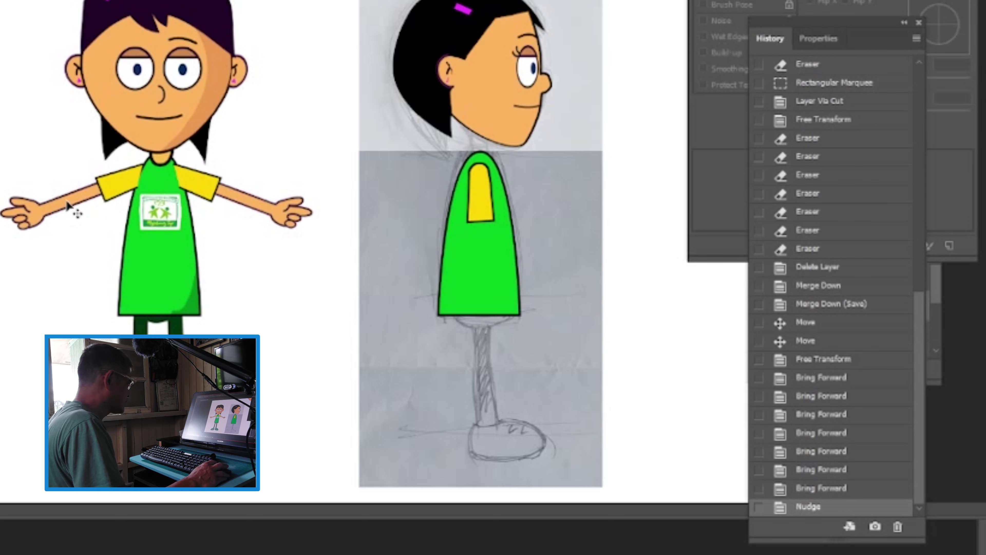
left_click_drag(504, 0, 380, 4)
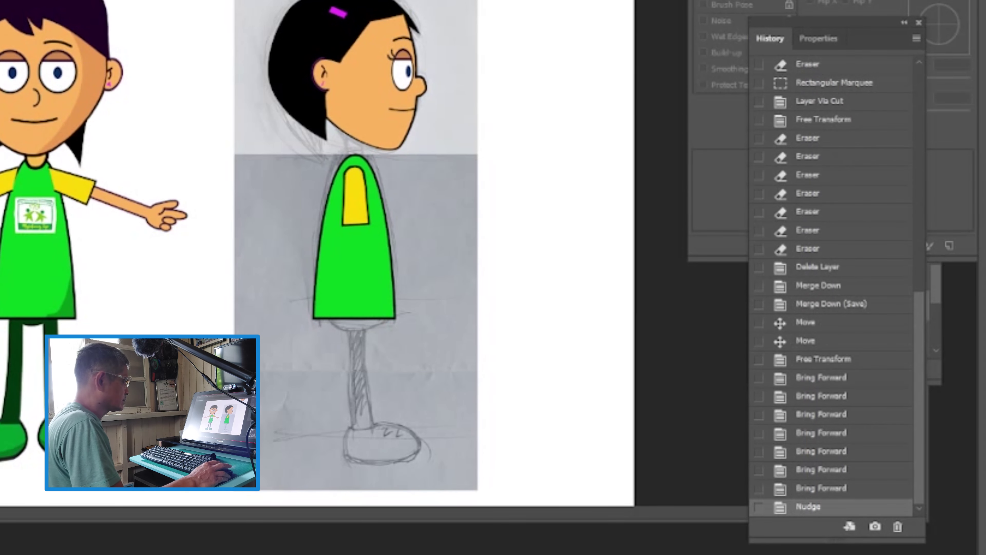
Pan the canvas sideways and show the Layers panel with F7
scroll(240, 246, "right", 3)
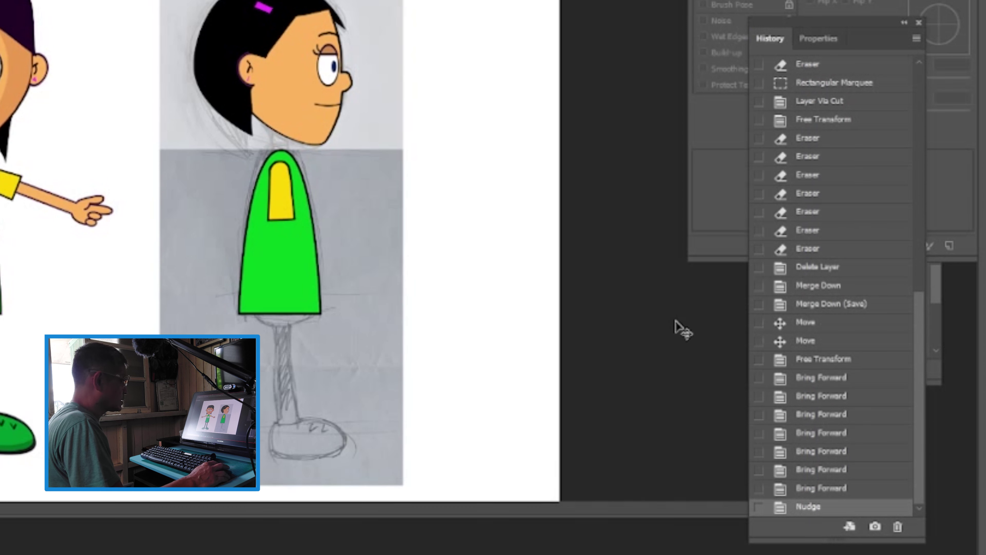
key("F7")
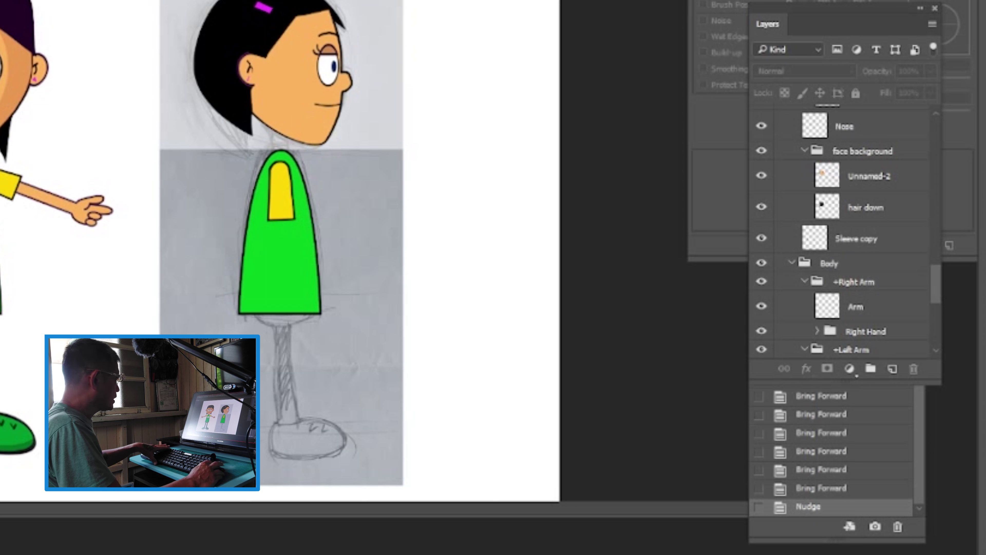
Duplicate the Arm layer onto the side-view body and raise the copy four layers
left_click(856, 307)
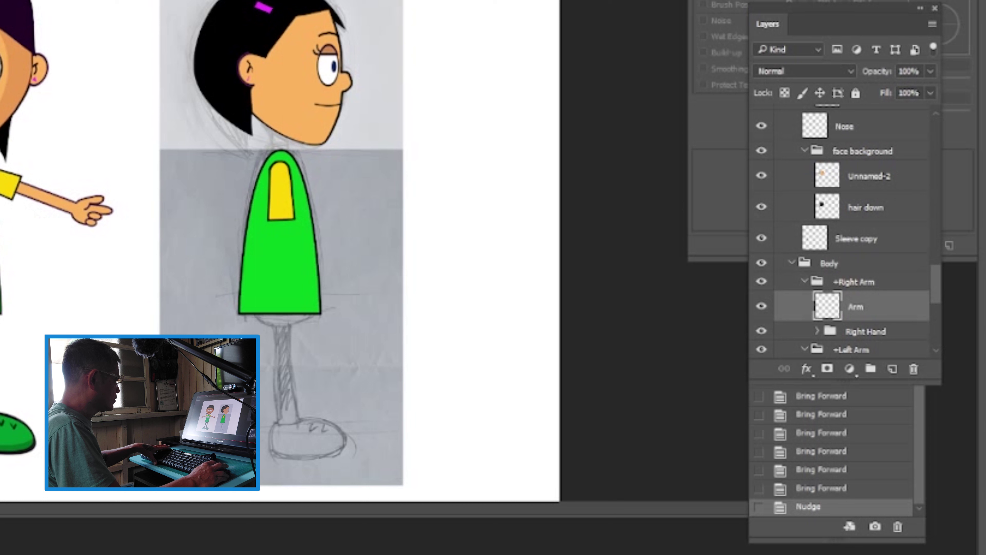
key("ctrl+z")
key("ctrl+shift+z")
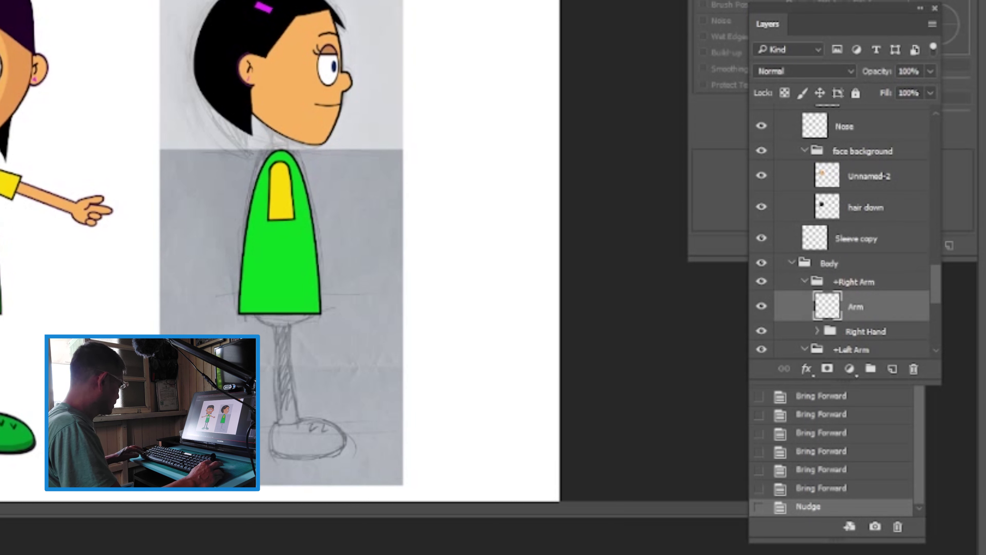
left_click_drag(0, 210, 302, 262)
key("ctrl+bracketright")
key("ctrl+bracketright")
key("ctrl+bracketright")
key("ctrl+bracketright")
key("ctrl+bracketright")
key("ctrl+bracketright")
key("ctrl+bracketright")
key("ctrl+bracketright")
key("ctrl+bracketright")
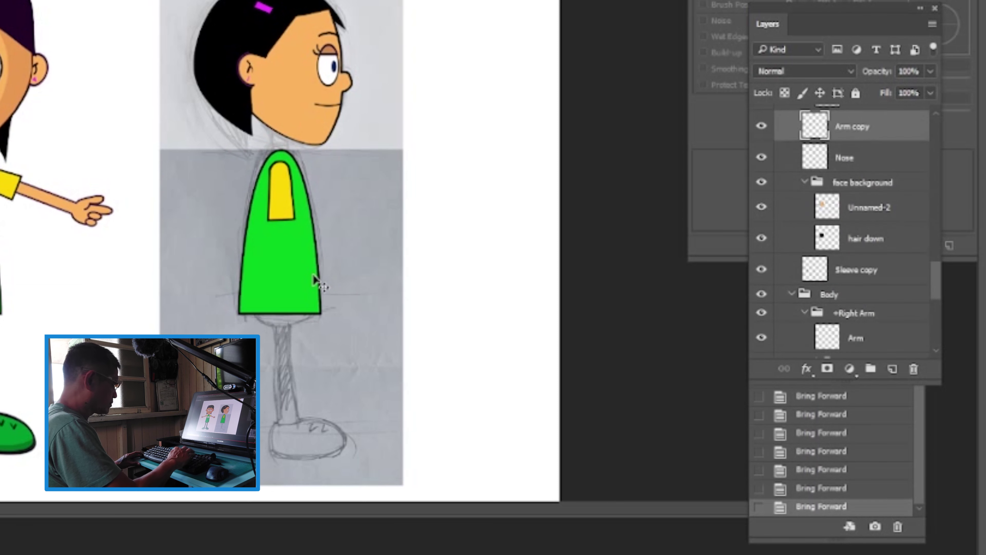
key("ctrl+bracketright")
key("ctrl+bracketright")
key("ctrl+bracketright")
key("ctrl+bracketright")
key("ctrl+bracketright")
key("ctrl+bracketright")
key("ctrl+bracketright")
key("ctrl+bracketright")
key("ctrl+bracketright")
key("ctrl+bracketright")
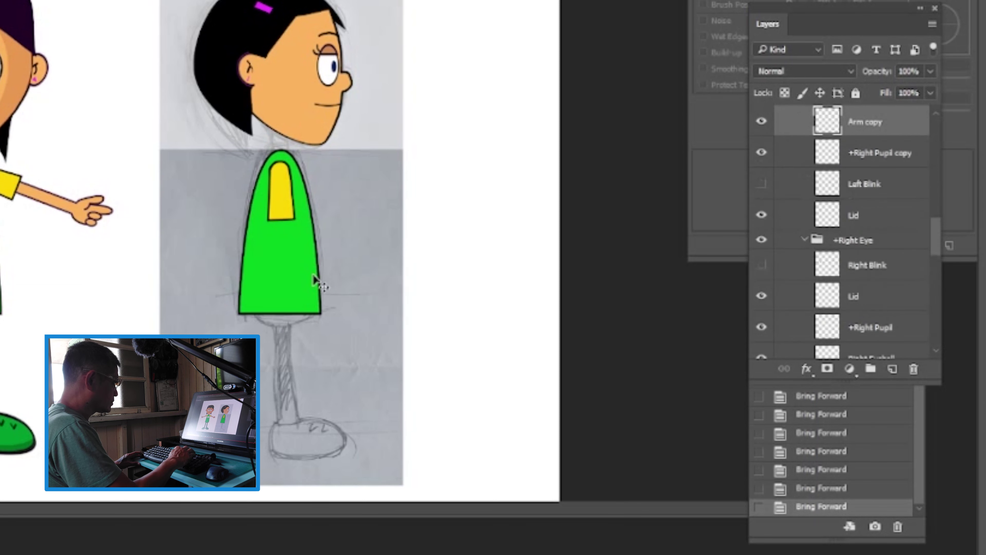
key("ctrl+bracketright")
key("ctrl+bracketright")
key("ctrl+bracketright")
key("ctrl+bracketright")
key("ctrl+bracketright")
key("ctrl+bracketright")
key("ctrl+bracketright")
key("ctrl+bracketright")
key("ctrl+bracketright")
key("ctrl+bracketright")
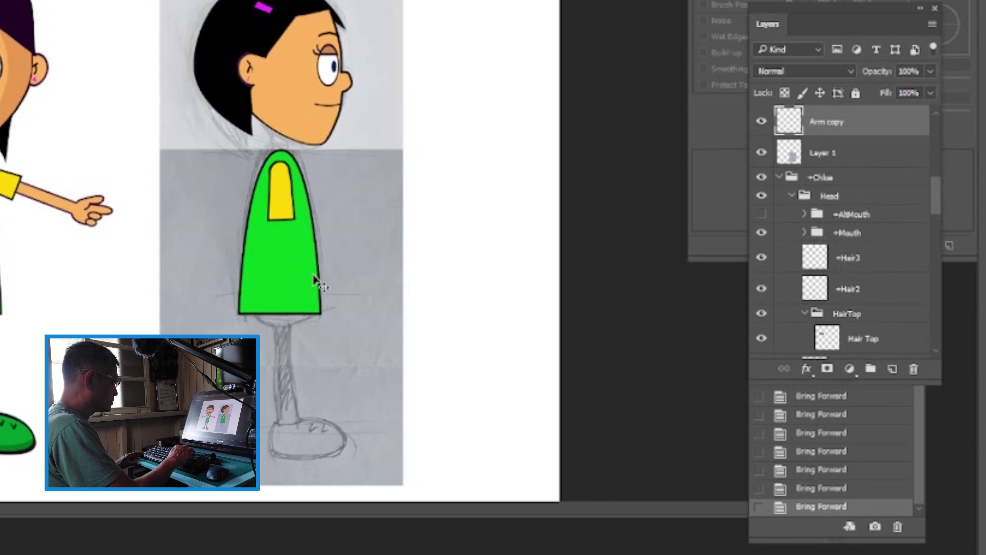
key("ctrl+bracketright")
key("ctrl+bracketright")
key("ctrl+bracketright")
key("ctrl+bracketright")
key("ctrl+bracketright")
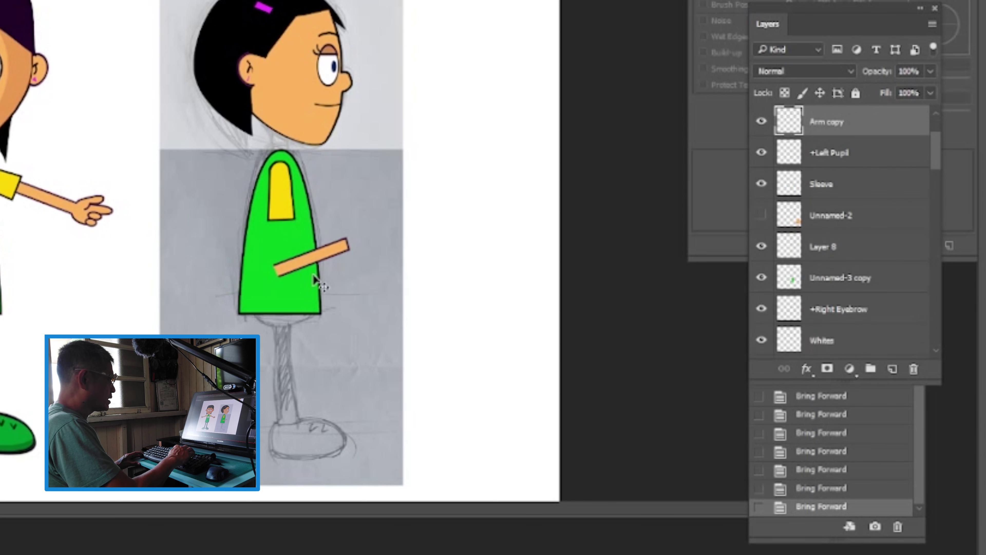
Position the arm copy, rotate it to hang vertically, and nudge it below the sleeve
left_click_drag(337, 253, 301, 243)
key("ctrl+t")
left_click_drag(363, 249, 354, 153)
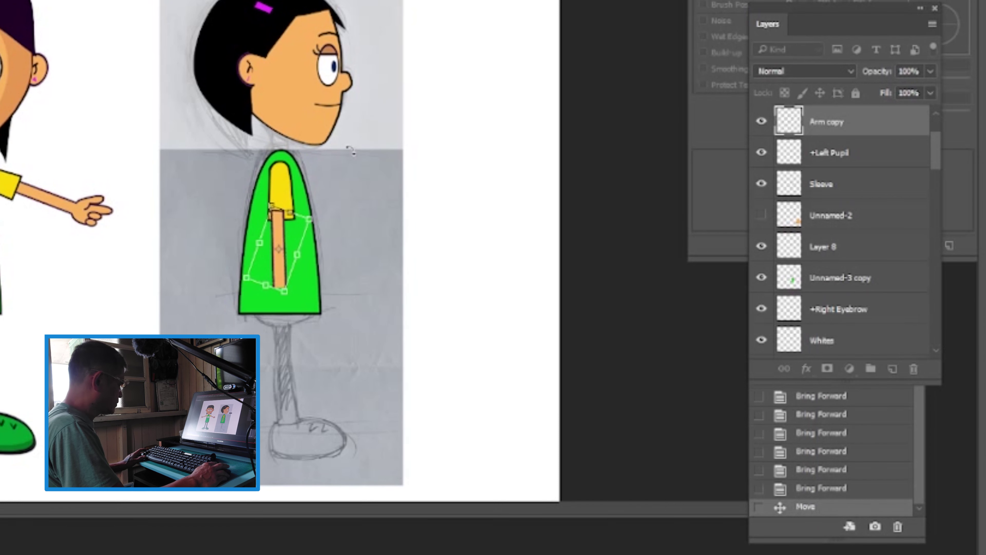
key("Return")
key("Right")
key("Right")
key("Right")
key("Right")
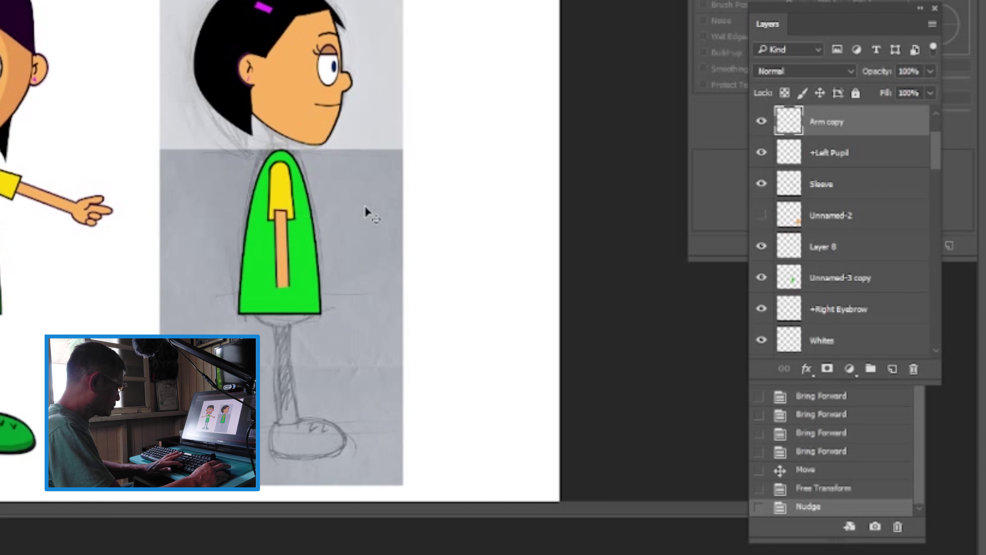
key("Down")
key("Down")
key("Down")
key("Down")
key("Down")
key("Down")
key("Down")
key("Down")
key("Down")
key("Down")
key("Down")
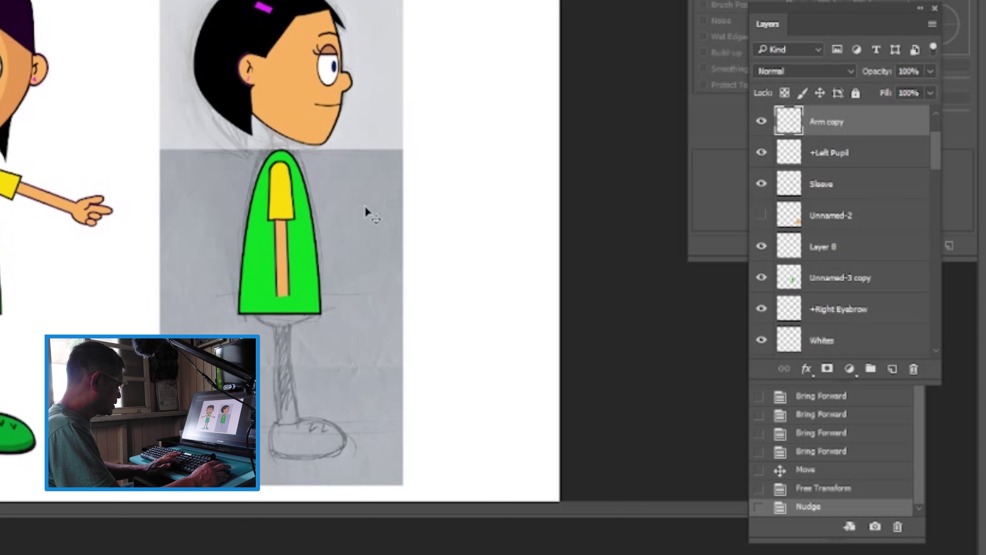
Send the arm copy behind the Sleeve layer and save the file
key("ctrl+bracketleft")
key("ctrl+bracketleft")
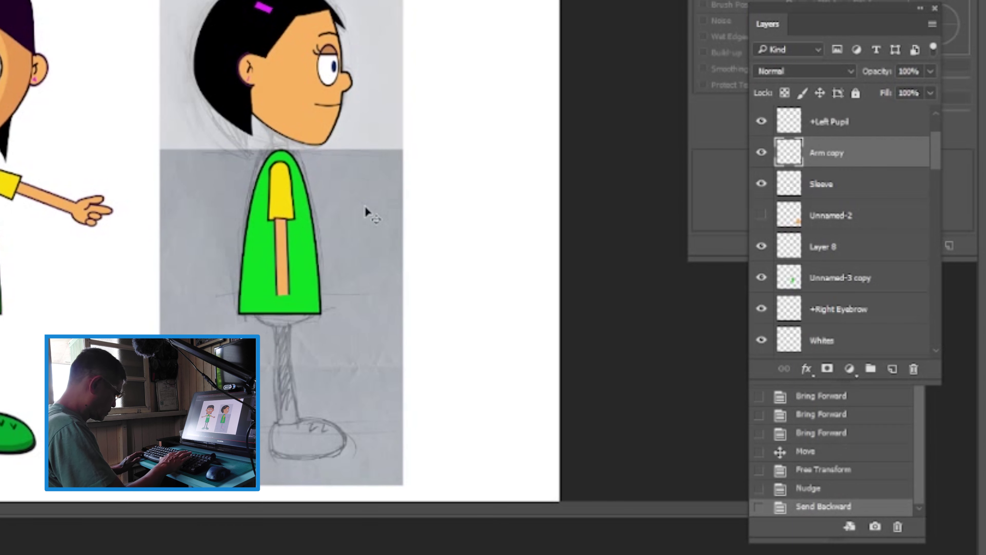
key("ctrl+bracketleft")
key("ctrl+s")
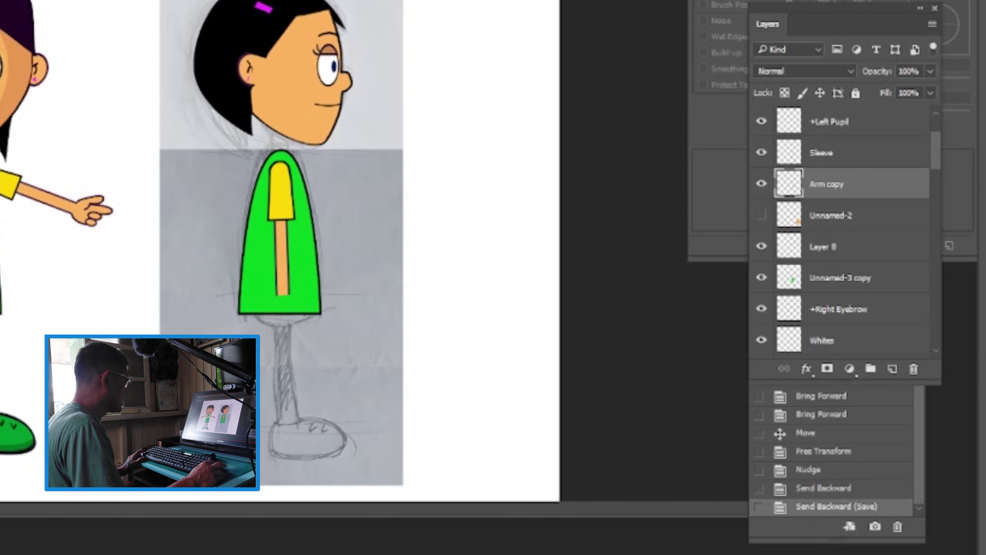
Select the Unnamed-1 layer in the Point group and make it visible
left_click(91, 211)
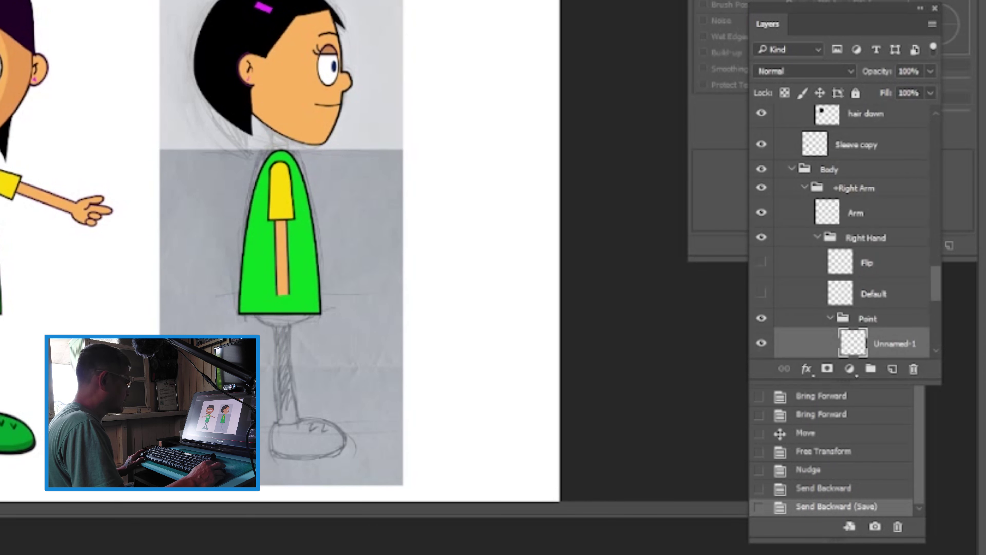
scroll(803, 309, "down", 3)
scroll(803, 308, "down", 2)
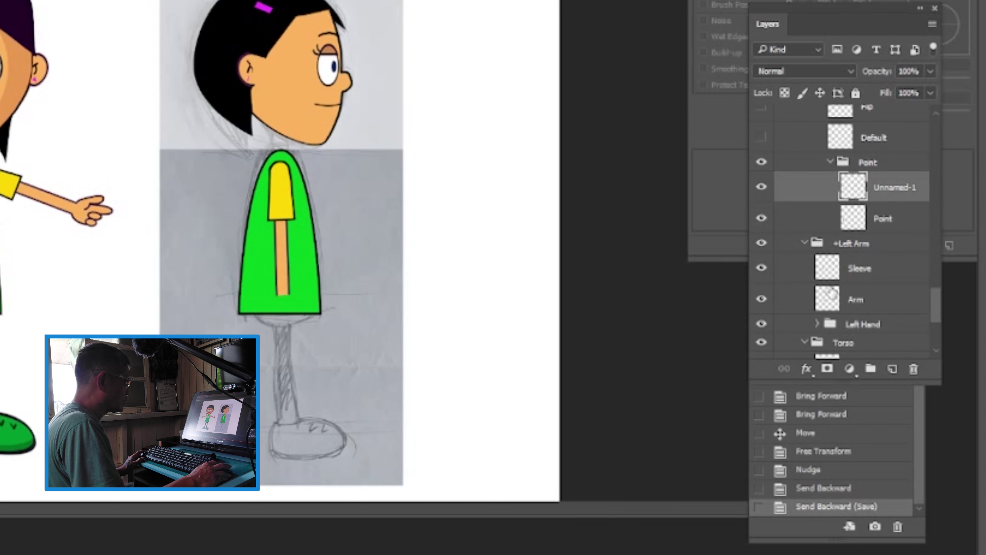
left_click(762, 188)
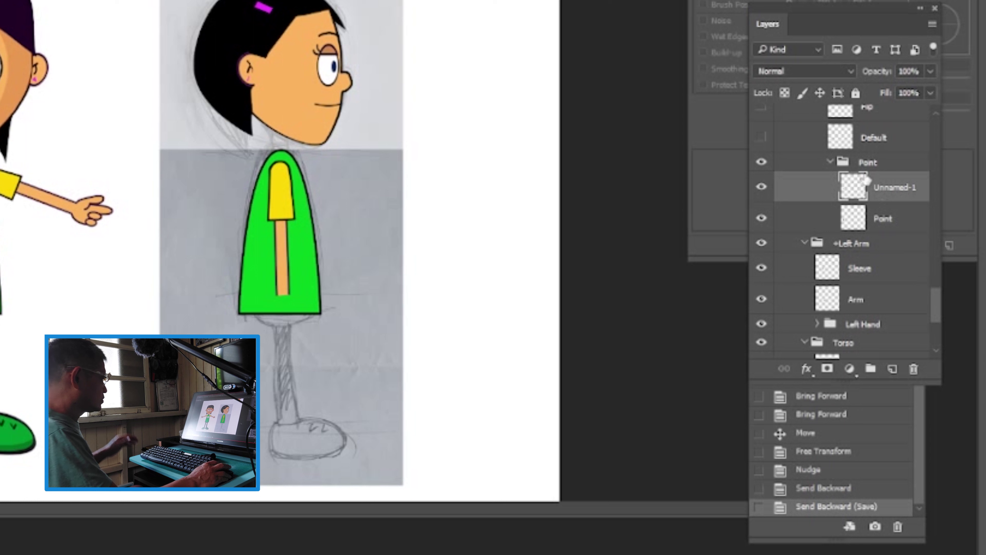
In the Right Hand group, toggle the Flip and Default eye icons, then select the Flip layer
scroll(879, 162, "up", 3)
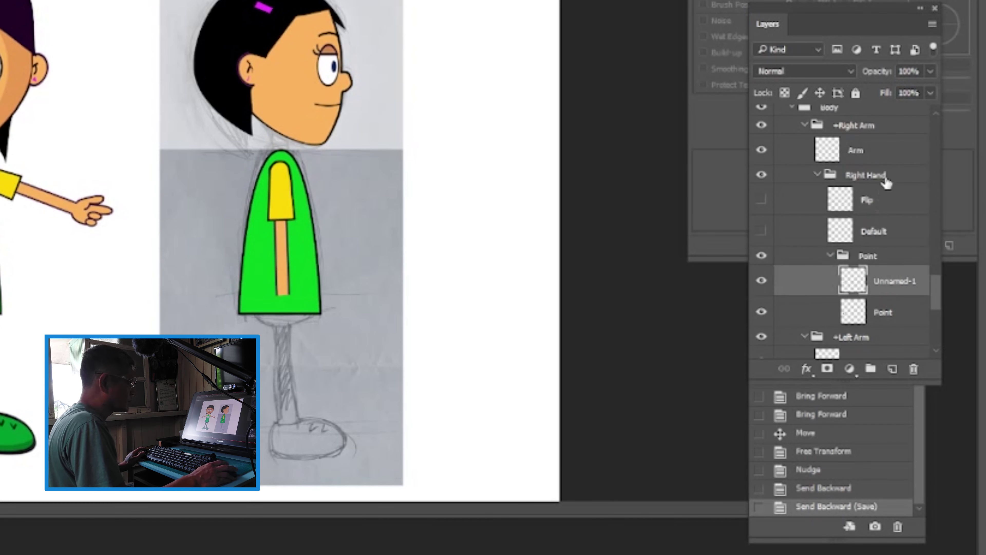
left_click(889, 177)
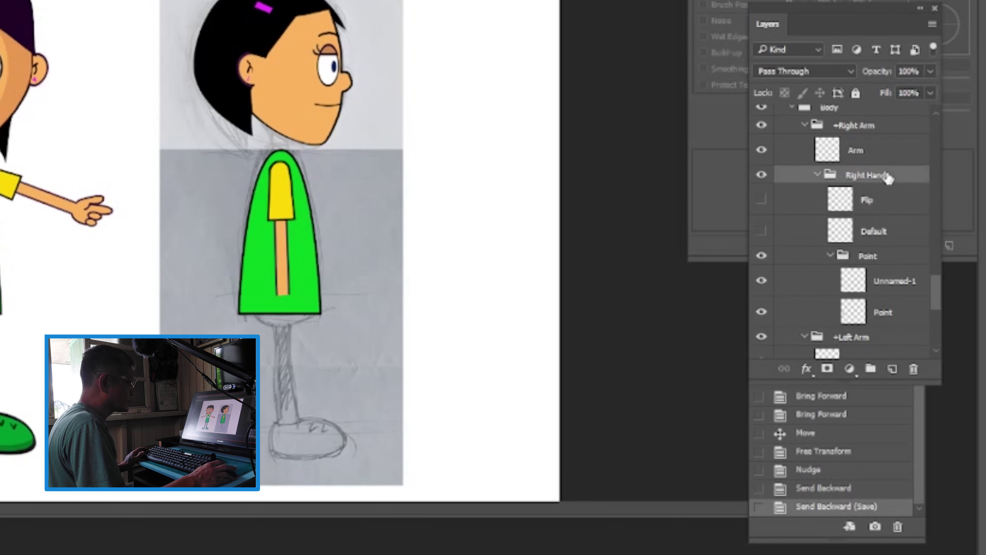
left_click(762, 199)
left_click(762, 231)
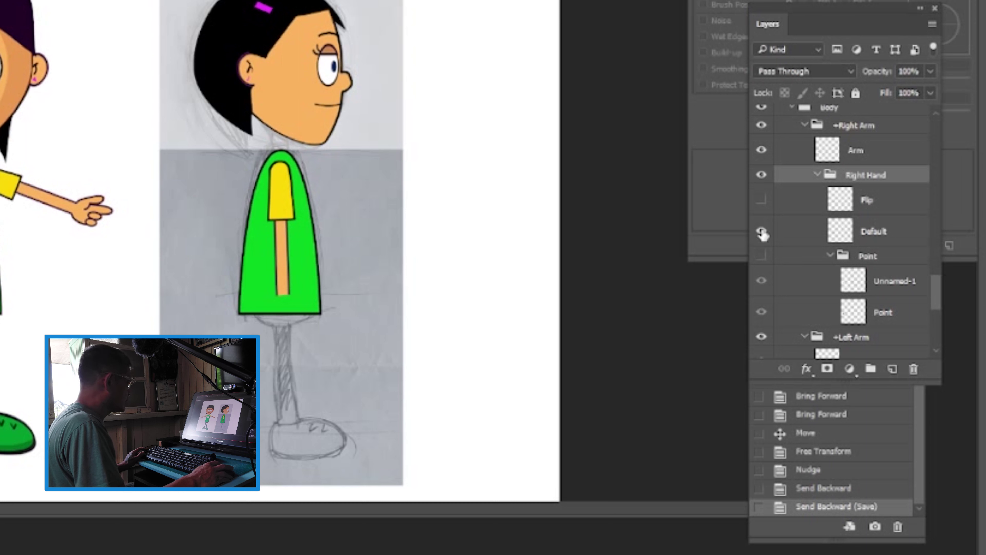
left_click(762, 232)
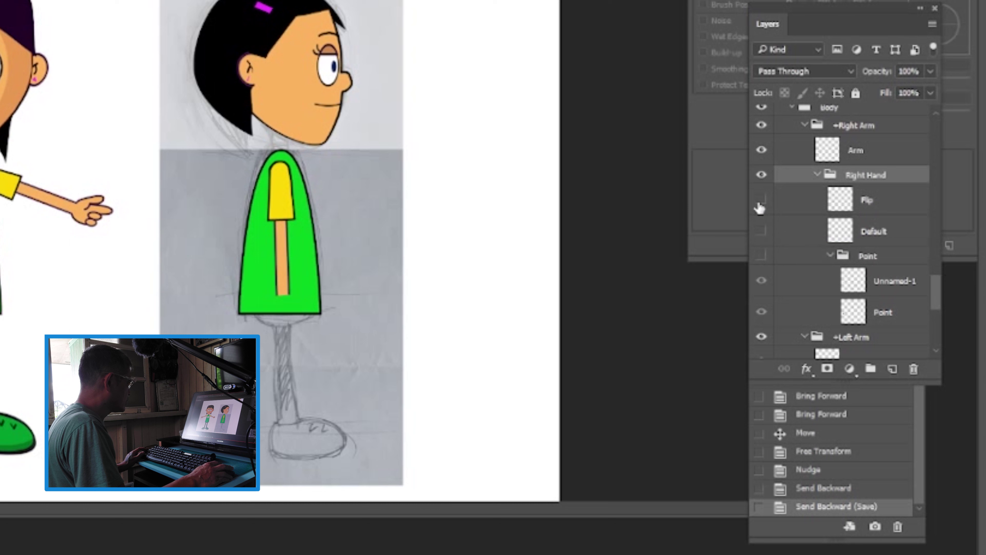
left_click(866, 201)
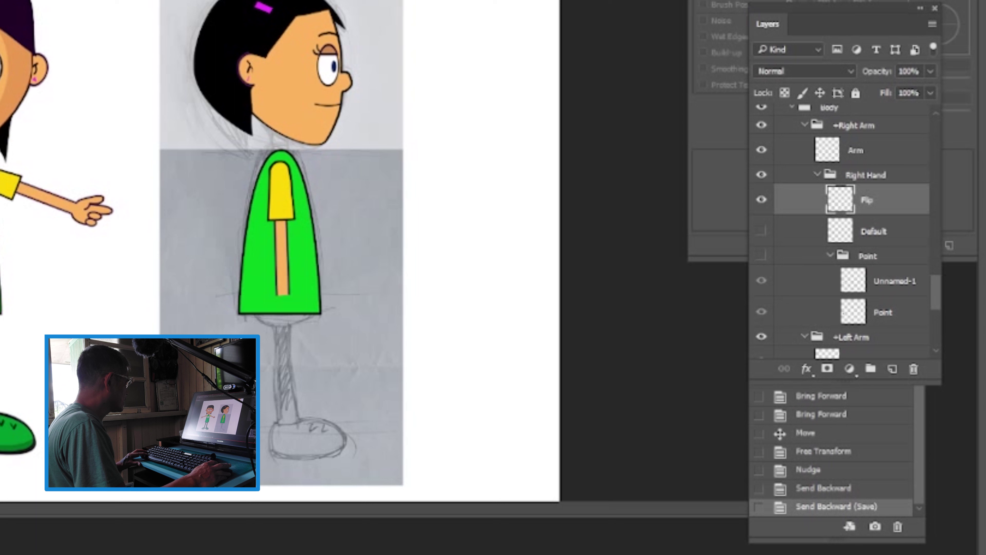
Duplicate the Flip hand onto the right girl and raise it above the green shirt
left_click_drag(83, 286, 309, 307)
key("ctrl+bracketright")
key("ctrl+bracketright")
key("ctrl+bracketright")
key("ctrl+bracketright")
key("ctrl+bracketright")
key("ctrl+bracketright")
key("ctrl+bracketright")
key("ctrl+bracketright")
key("ctrl+bracketright")
key("ctrl+bracketright")
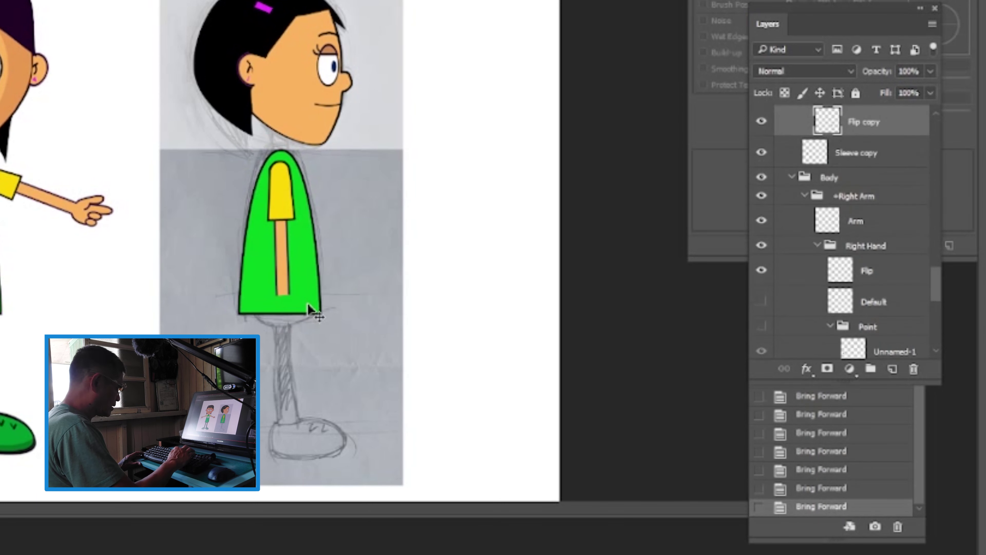
key("ctrl+bracketright")
key("ctrl+bracketright")
key("ctrl+bracketright")
key("ctrl+bracketright")
key("ctrl+bracketright")
key("ctrl+bracketright")
key("ctrl+bracketright")
key("ctrl+bracketright")
key("ctrl+bracketright")
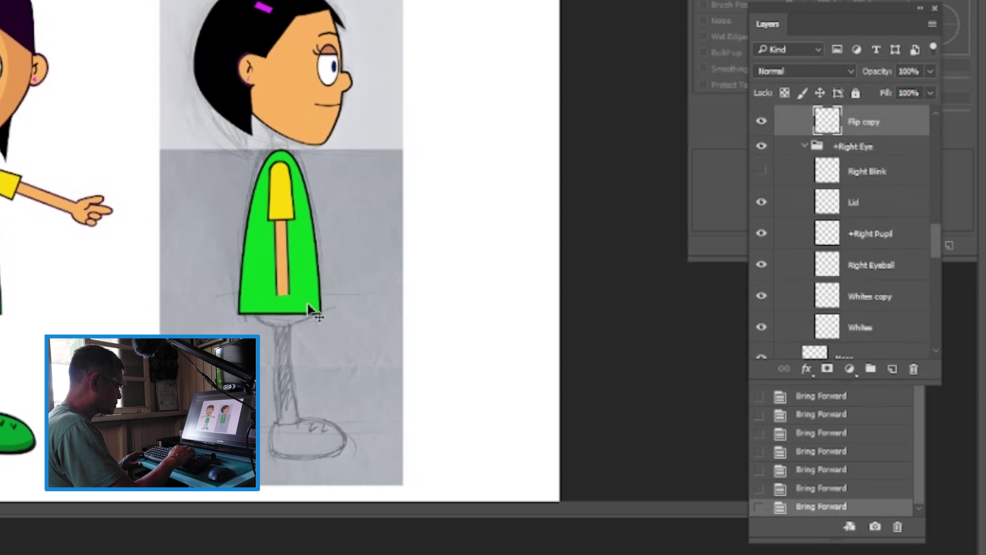
key("ctrl+bracketright")
key("ctrl+bracketright")
key("ctrl+bracketright")
key("ctrl+bracketright")
key("ctrl+bracketright")
key("ctrl+bracketright")
key("ctrl+bracketright")
key("ctrl+bracketright")
key("ctrl+bracketright")
key("ctrl+bracketright")
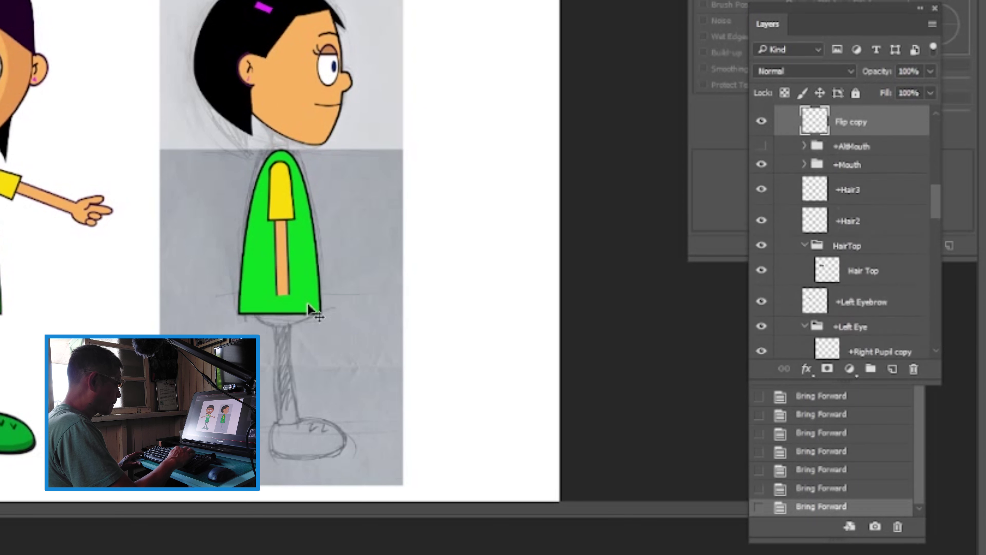
key("ctrl+bracketright")
key("ctrl+bracketright")
key("ctrl+bracketright")
key("ctrl+bracketright")
key("ctrl+bracketright")
key("ctrl+bracketright")
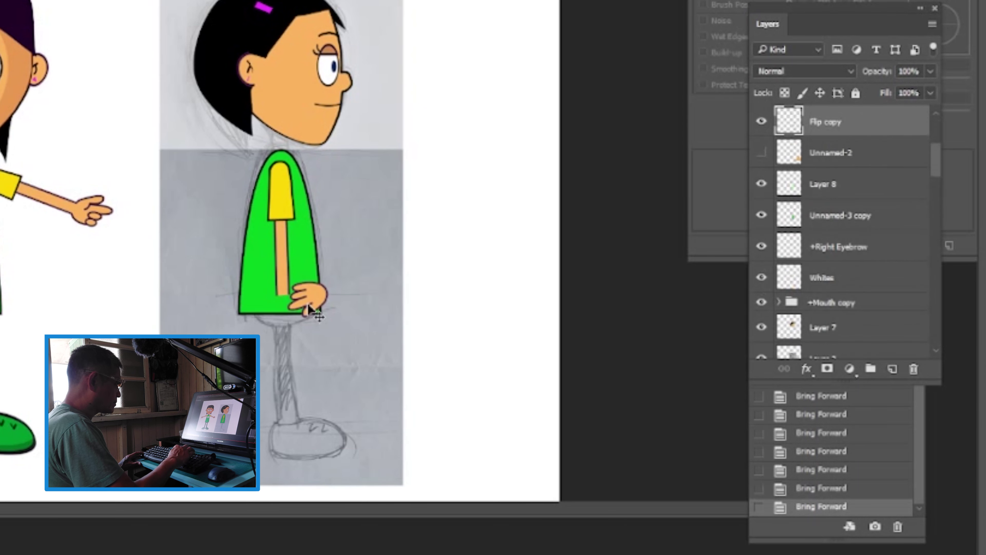
Rotate the hand copy about -84° to point down, place it at the arm's end, and save
key("ctrl+t")
left_click_drag(330, 322, 347, 266)
key("Return")
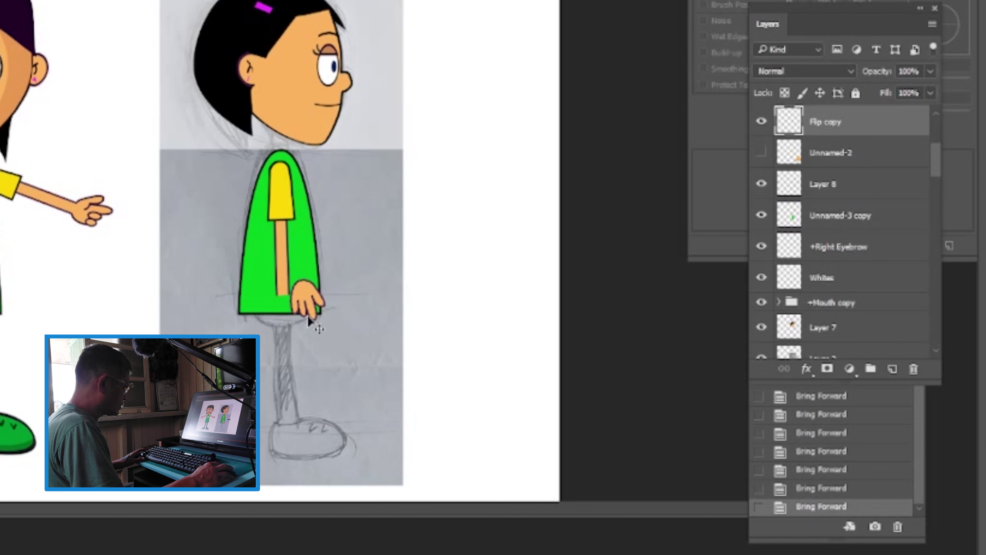
left_click_drag(305, 293, 286, 318)
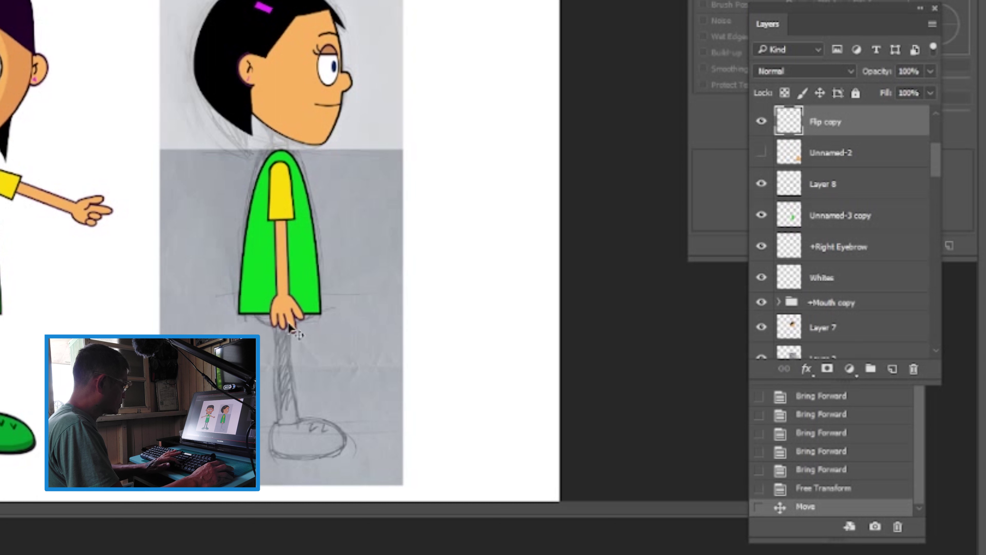
key("ctrl+s")
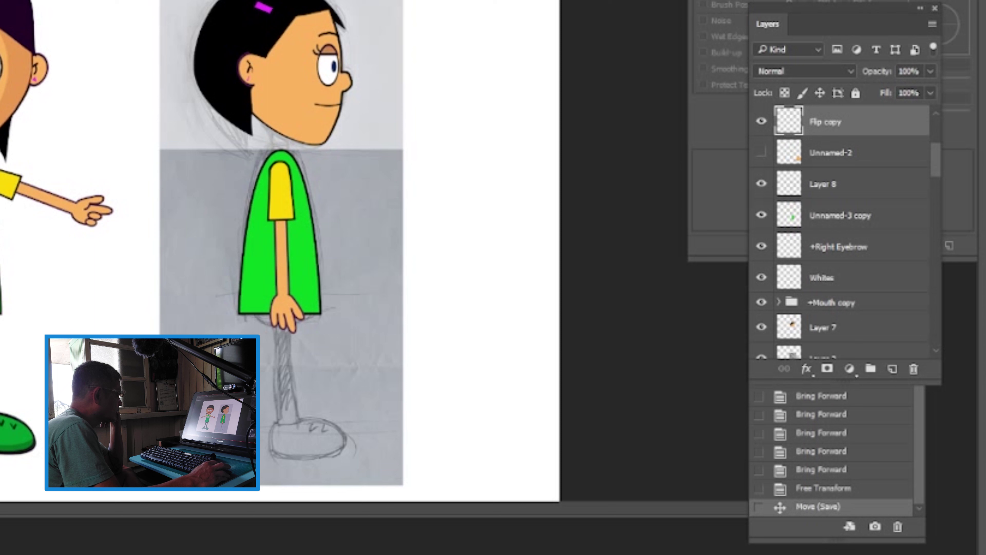
left_click(762, 122)
left_click(762, 122)
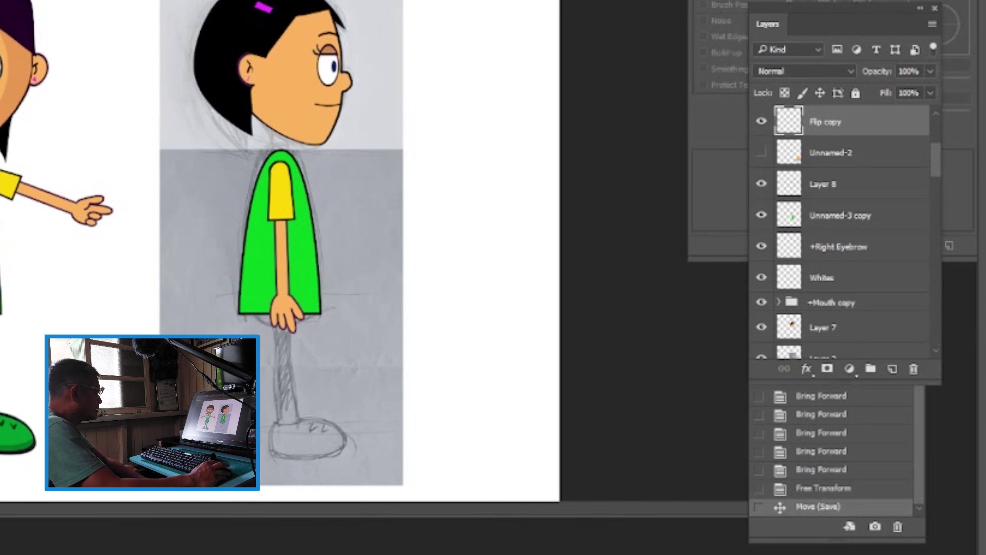
left_click(39, 141, "ctrl")
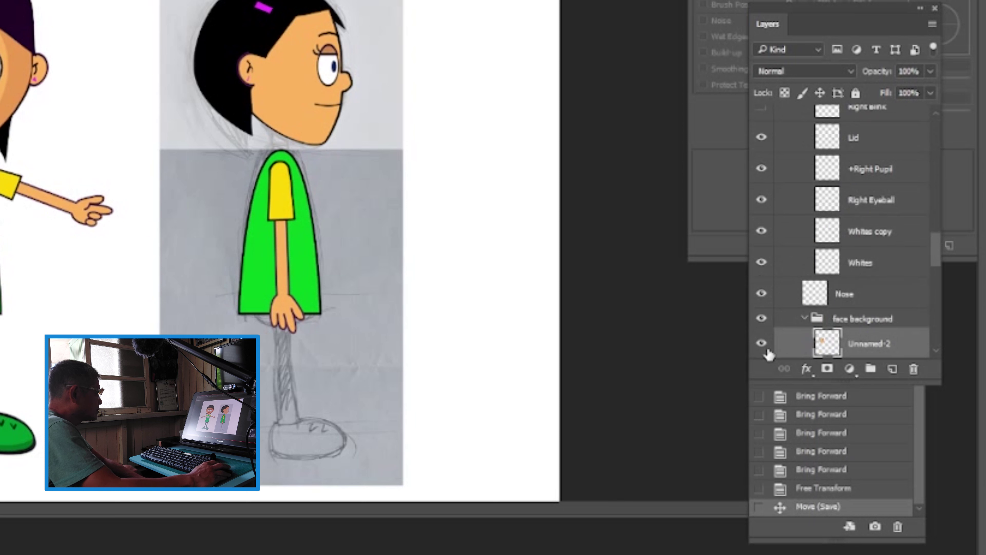
left_click(762, 343)
left_click(762, 343)
left_click(0, 287, "ctrl")
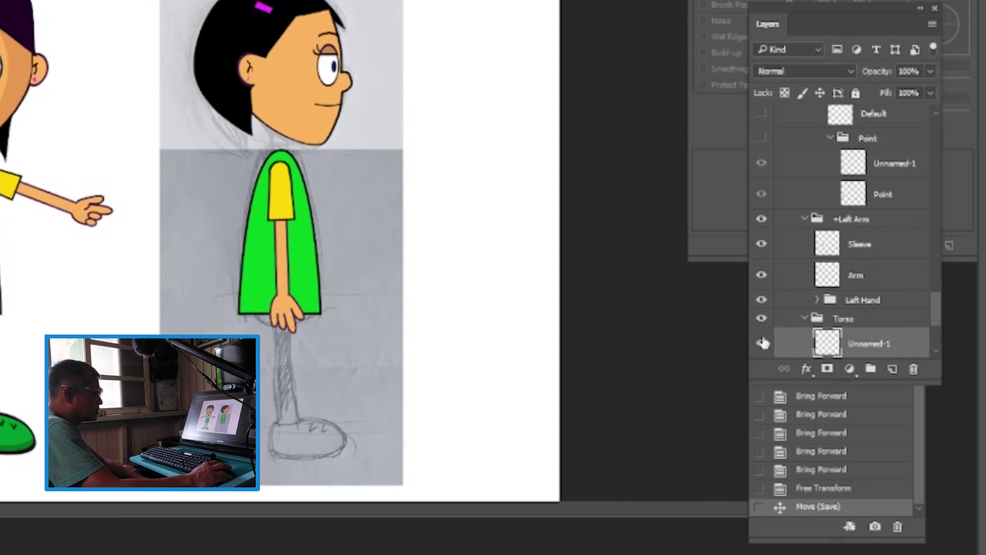
left_click(762, 343)
left_click(763, 343)
left_click(763, 343)
left_click(763, 343)
left_click(762, 343)
left_click(763, 343)
left_click(762, 343)
left_click(762, 343)
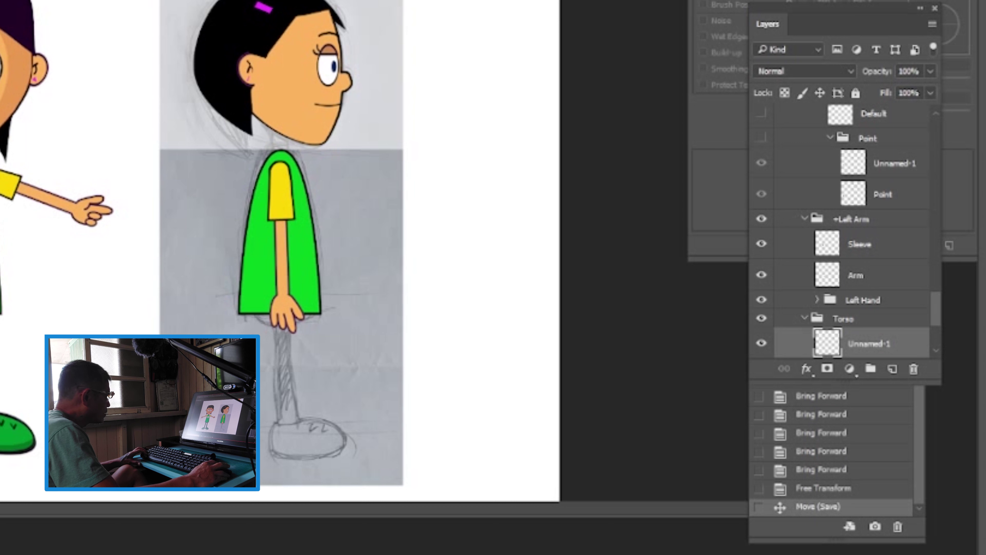
Copy the tan neck onto the right girl and raise it six layers above the body
left_click_drag(39, 148, 276, 166)
key("ctrl+bracketright")
key("ctrl+bracketright")
key("ctrl+bracketright")
key("ctrl+bracketright")
key("ctrl+bracketright")
key("ctrl+bracketright")
key("ctrl+bracketright")
key("ctrl+bracketright")
key("ctrl+bracketright")
key("ctrl+bracketright")
key("ctrl+bracketright")
key("ctrl+bracketright")
key("ctrl+bracketright")
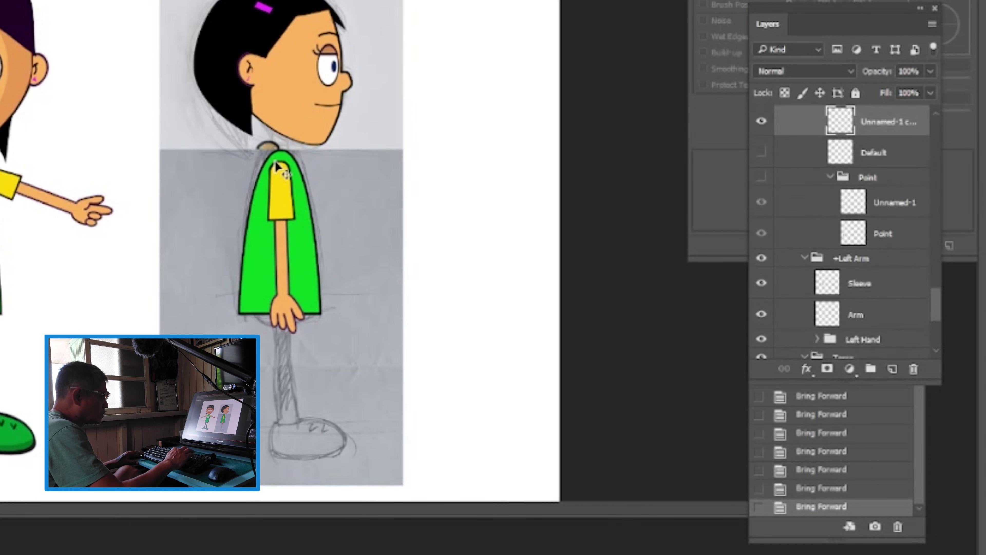
key("ctrl+bracketright")
key("ctrl+bracketright")
key("ctrl+bracketright")
key("ctrl+bracketright")
key("ctrl+bracketright")
key("ctrl+bracketright")
key("ctrl+bracketright")
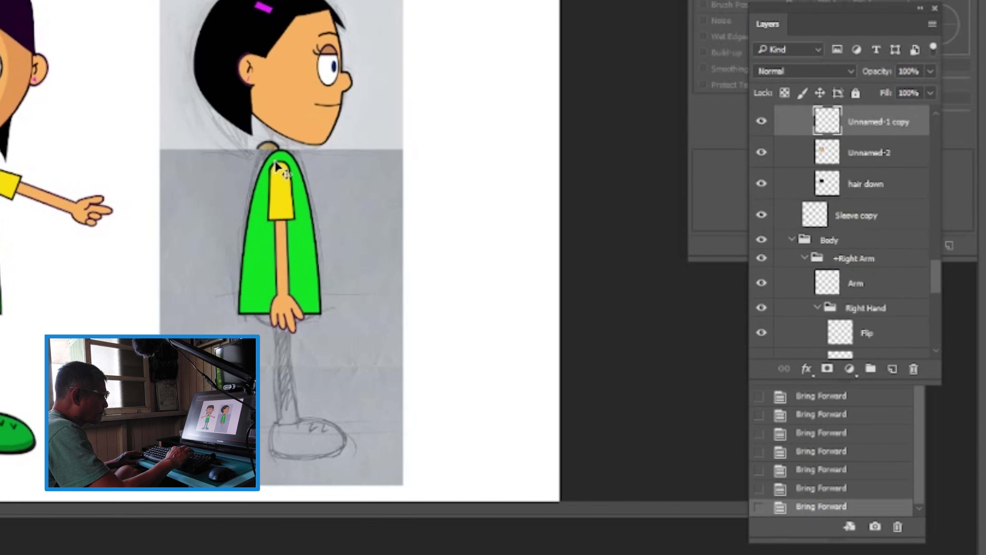
key("ctrl+bracketright")
key("ctrl+bracketright")
key("ctrl+bracketright")
key("ctrl+bracketright")
key("ctrl+bracketright")
key("ctrl+bracketright")
key("ctrl+bracketright")
key("ctrl+bracketright")
key("ctrl+bracketright")
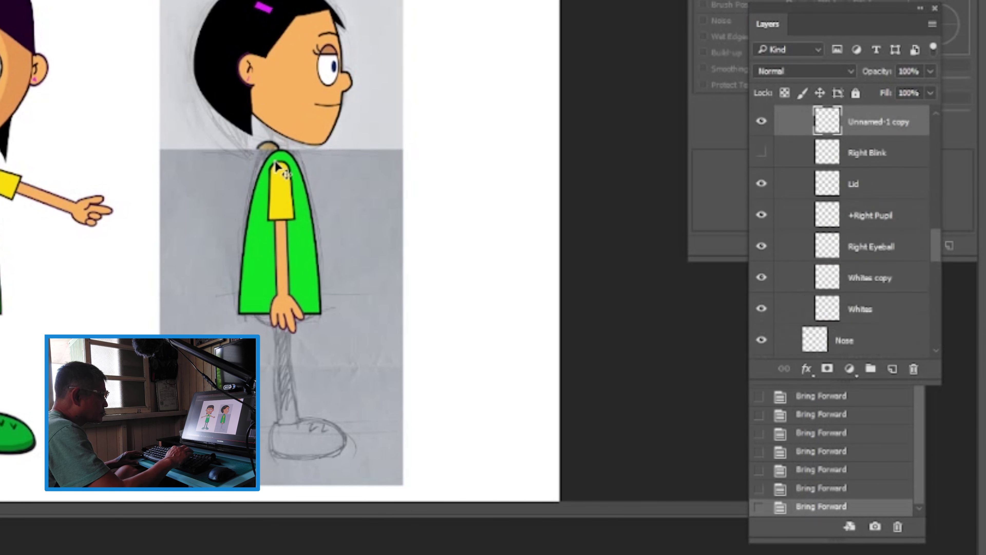
key("ctrl+bracketright")
key("ctrl+bracketright")
key("ctrl+bracketright")
key("ctrl+bracketright")
key("ctrl+bracketright")
key("ctrl+bracketright")
key("ctrl+bracketright")
key("ctrl+bracketright")
key("ctrl+bracketright")
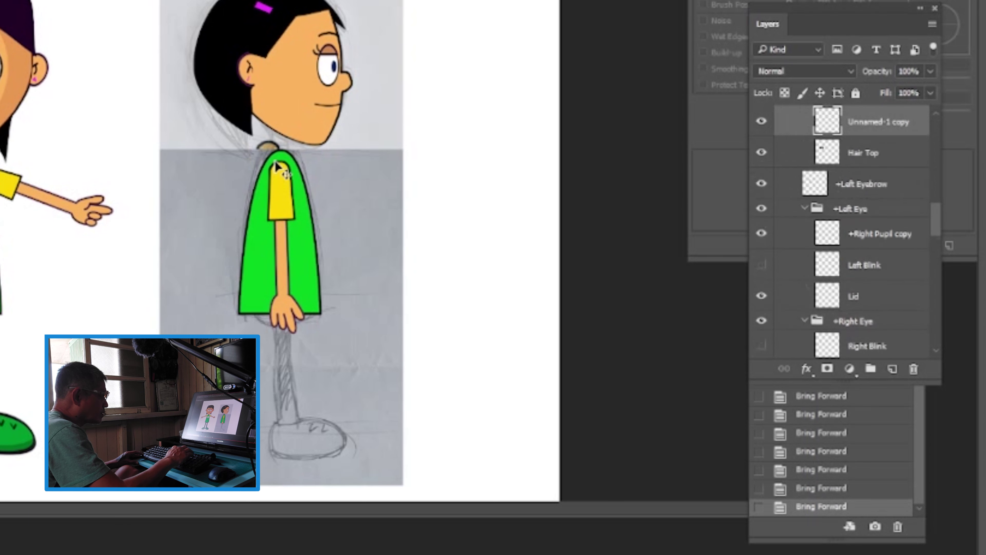
key("ctrl+bracketright")
key("ctrl+bracketright")
key("ctrl+bracketright")
key("ctrl+bracketright")
key("ctrl+bracketright")
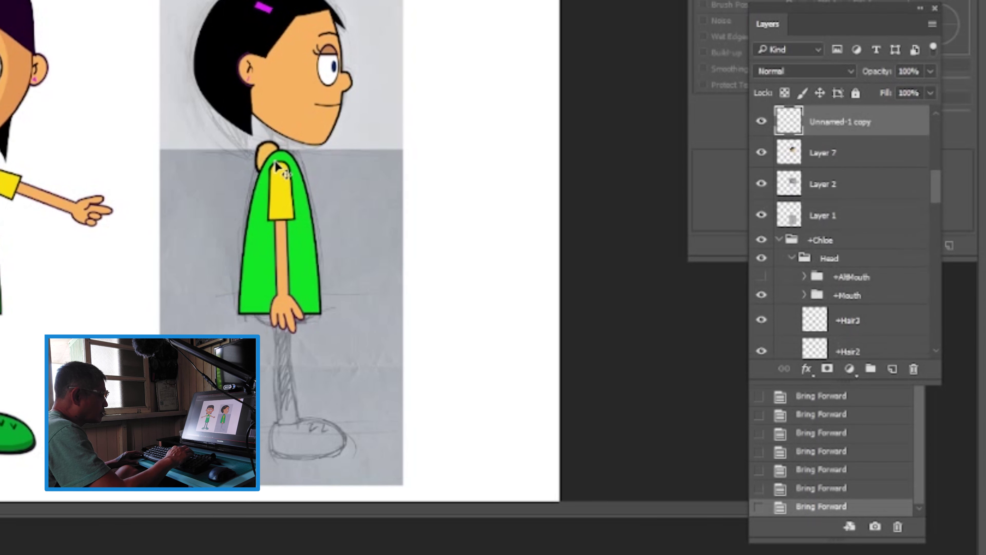
key("ctrl+bracketright")
key("ctrl+bracketright")
key("ctrl+bracketright")
key("ctrl+bracketright")
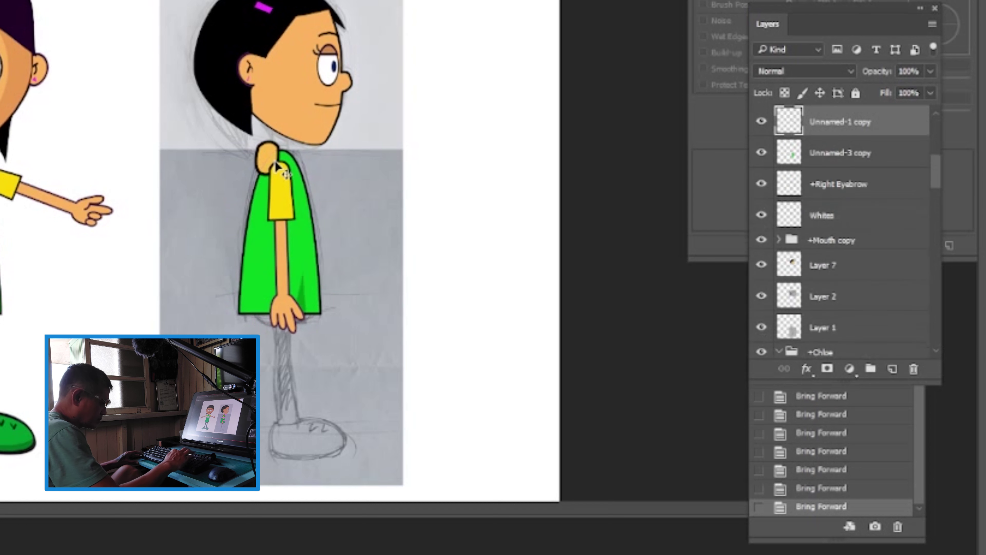
Position the neck under the chin and send it back four layers behind the face
left_click_drag(275, 167, 289, 147)
left_click_drag(287, 148, 286, 143)
key("ctrl+bracketleft")
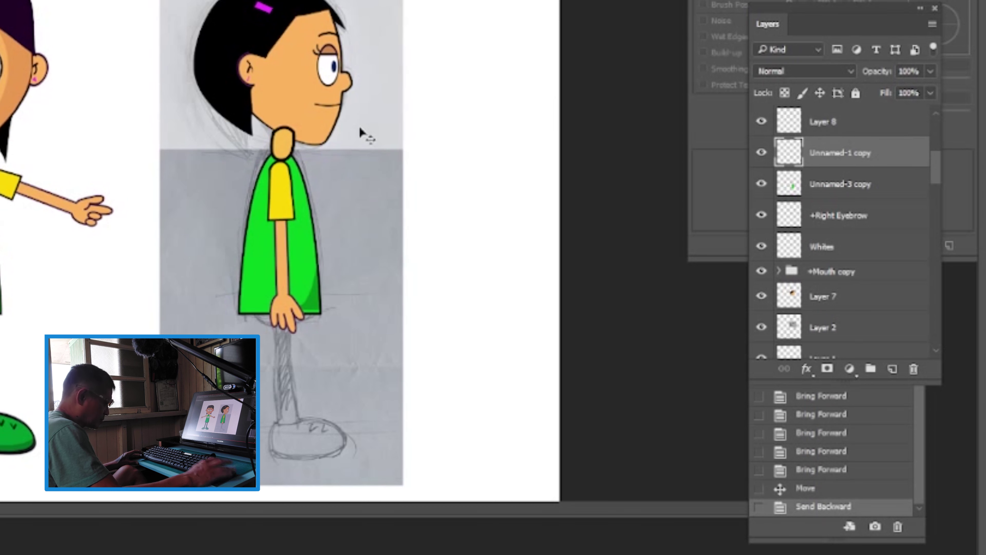
key("ctrl+bracketleft")
key("ctrl")
key("ctrl+bracketleft")
key("ctrl+bracketleft")
key("ctrl+bracketleft")
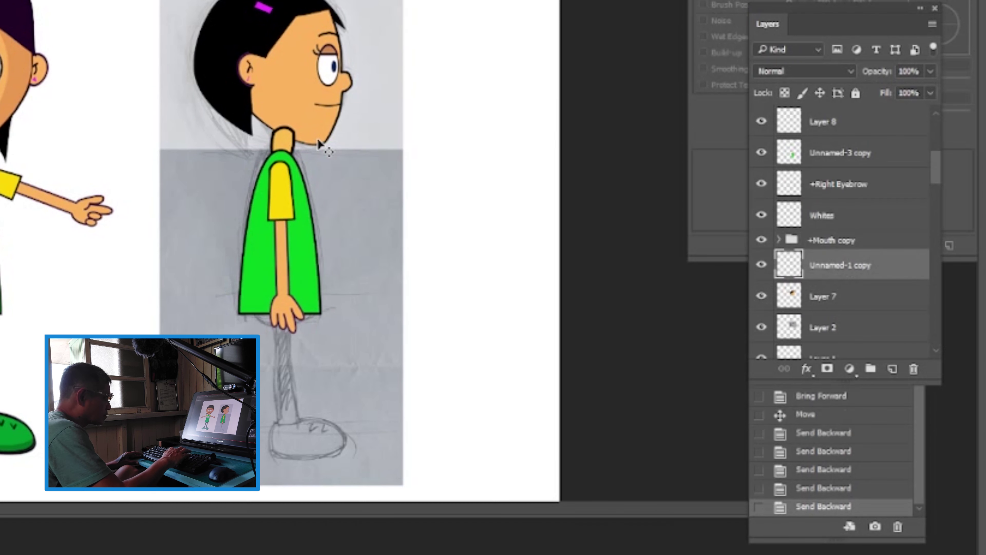
key("ctrl+bracketleft")
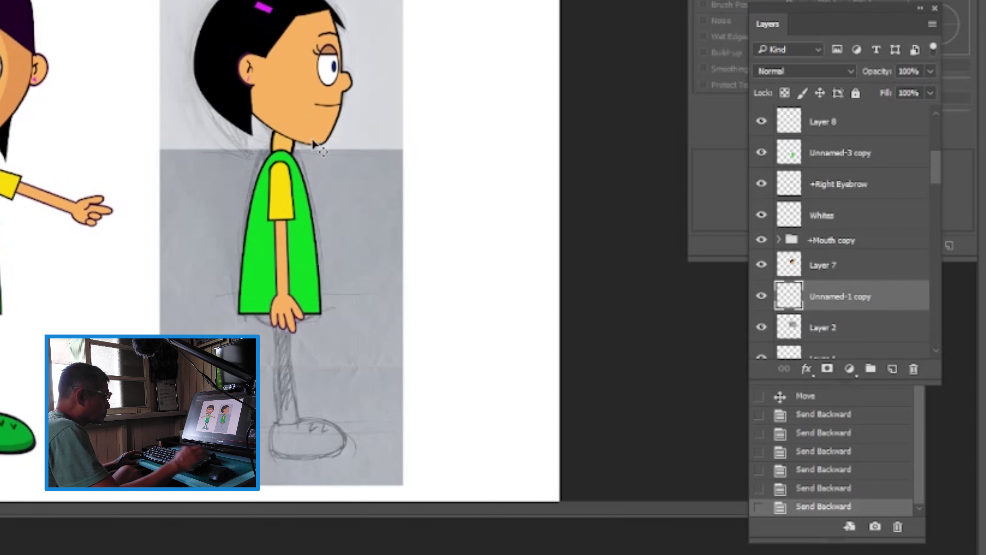
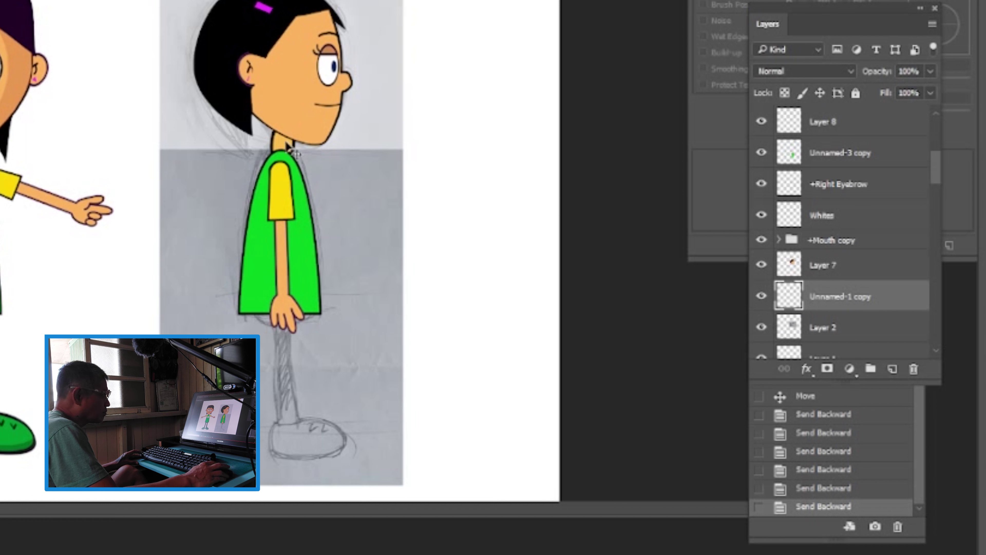
Nudge the neck slightly down and pull a horizontal guide across the body
key("Down")
key("Down")
key("Down")
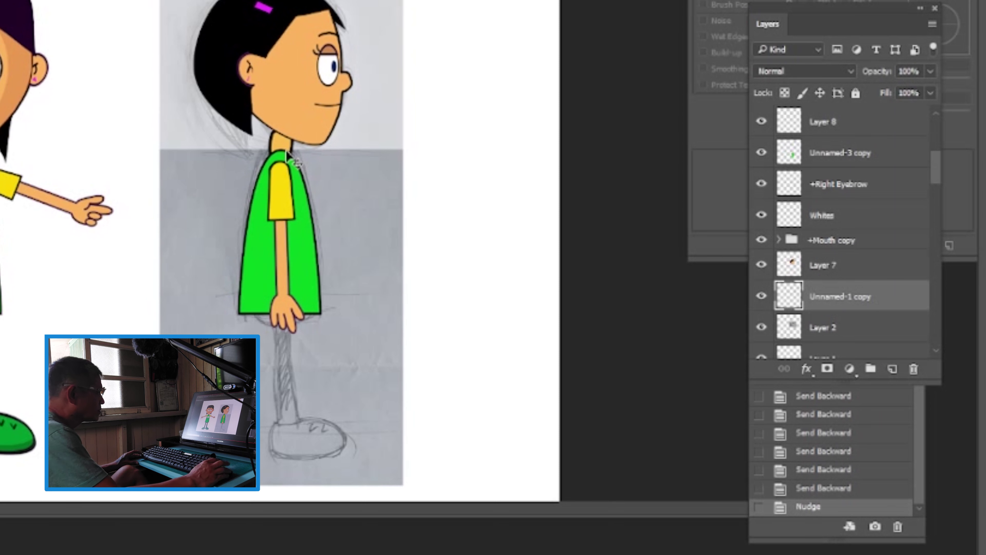
left_click_drag(117, 0, 88, 1)
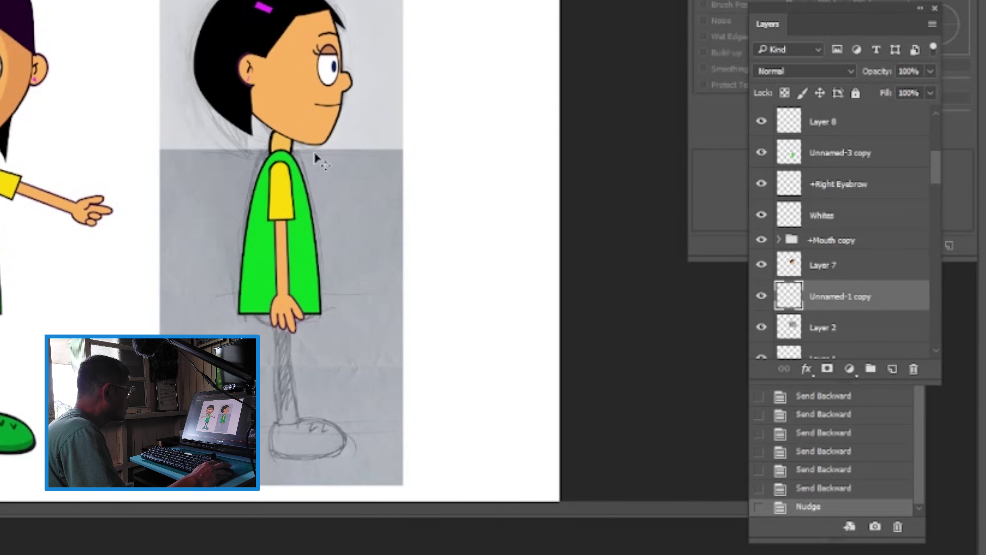
left_click_drag(937, 158, 934, 54)
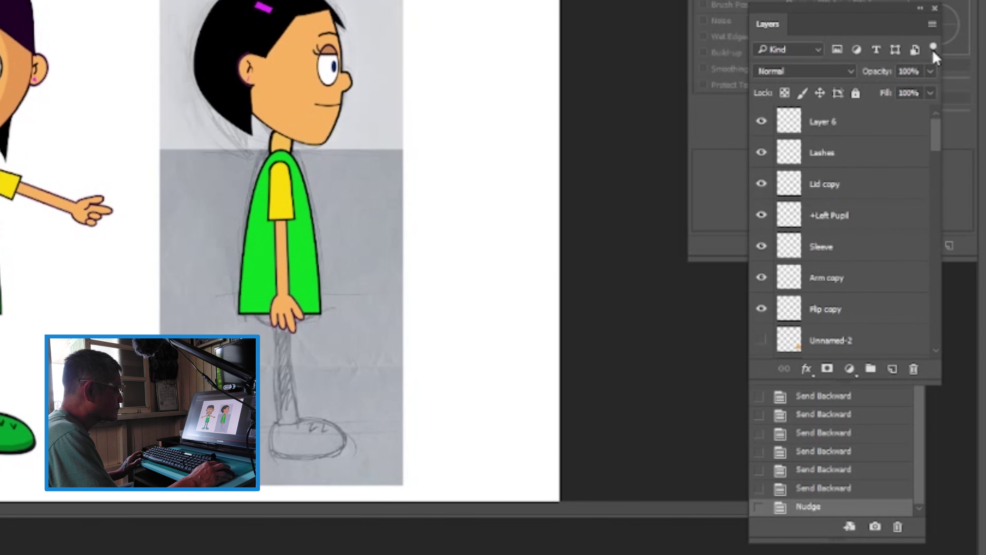
Stretch the head layer, Layer 7, taller toward the neck
right_click(316, 132)
left_click(337, 141)
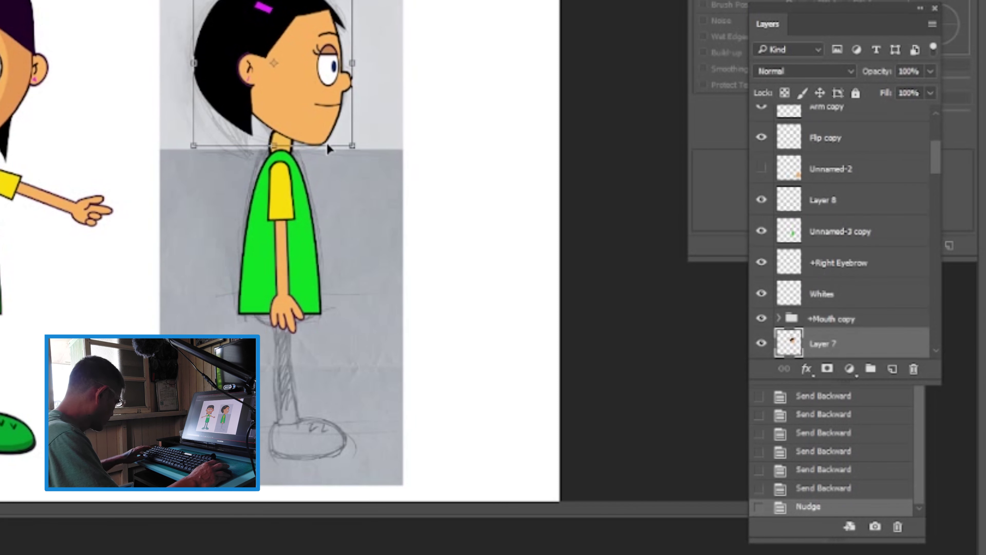
left_click_drag(273, 145, 279, 150)
key("Return")
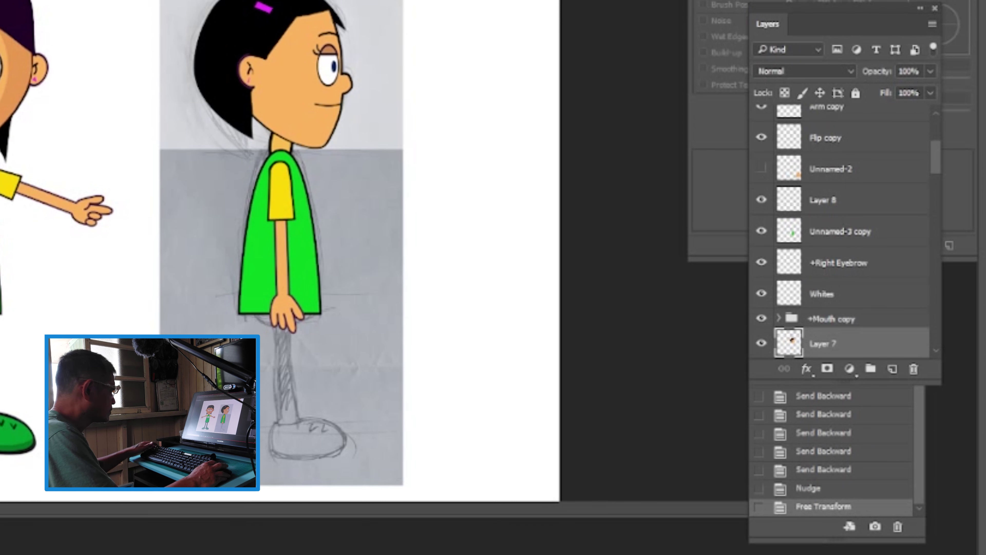
Rotate the arm about -11° and nudge the neck a few pixels right
left_click(279, 141, "ctrl")
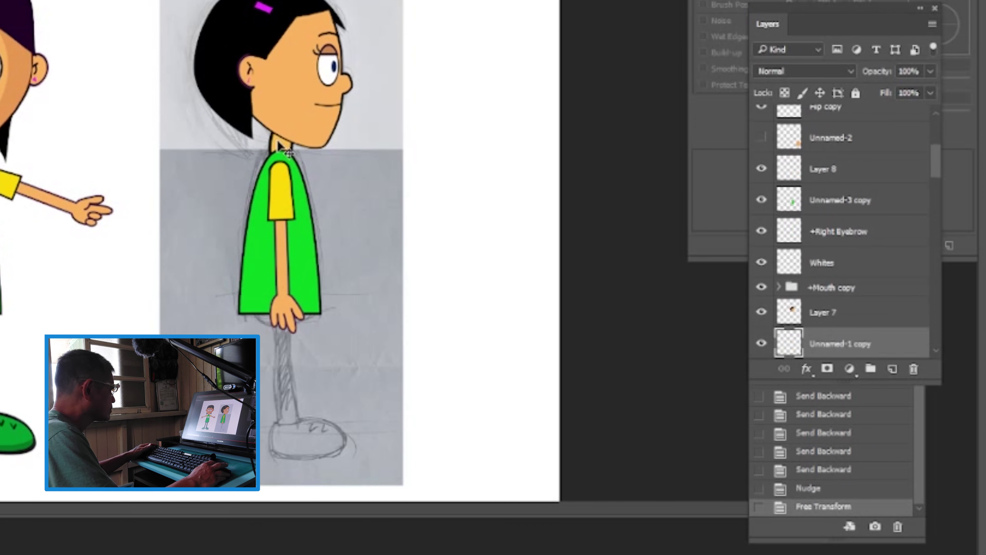
key("ctrl+t")
key("Escape")
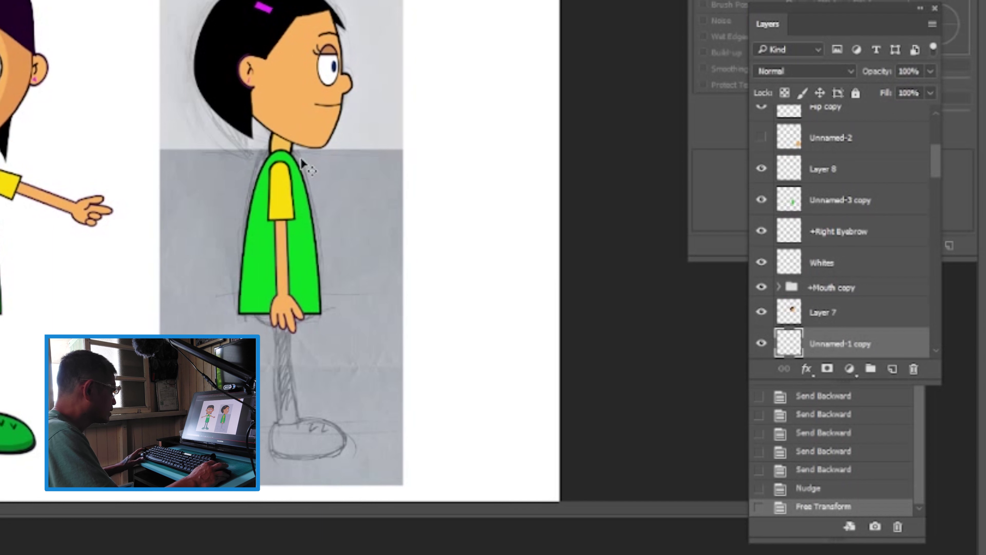
key("ctrl+t")
left_click_drag(398, 220, 392, 209)
key("Return")
key("Right")
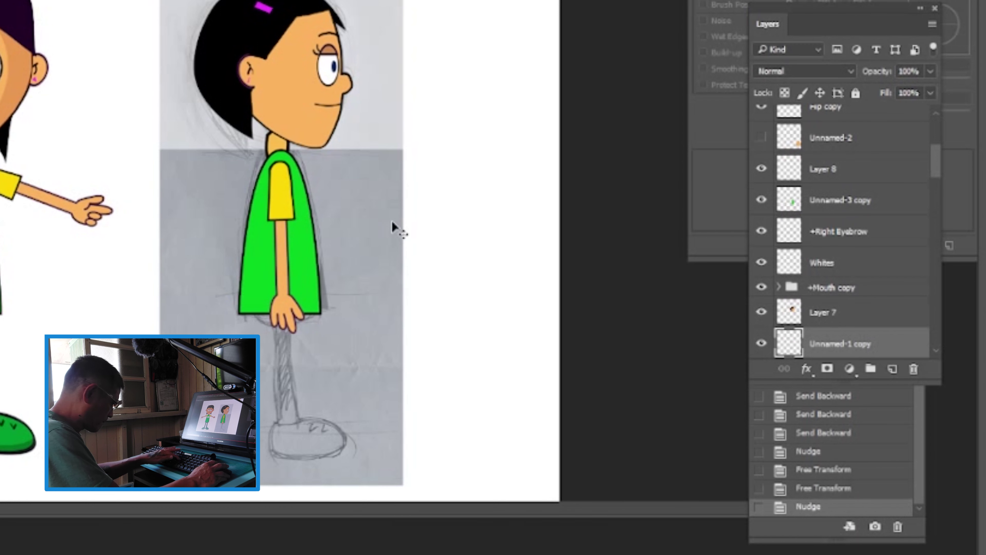
key("Right")
key("Right")
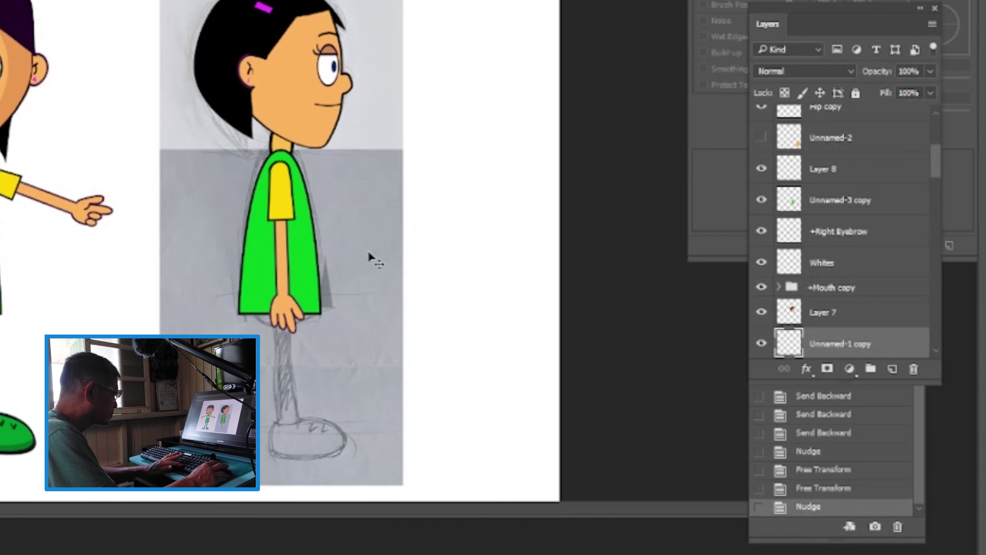
key("alt+bracketleft")
key("alt+bracketleft")
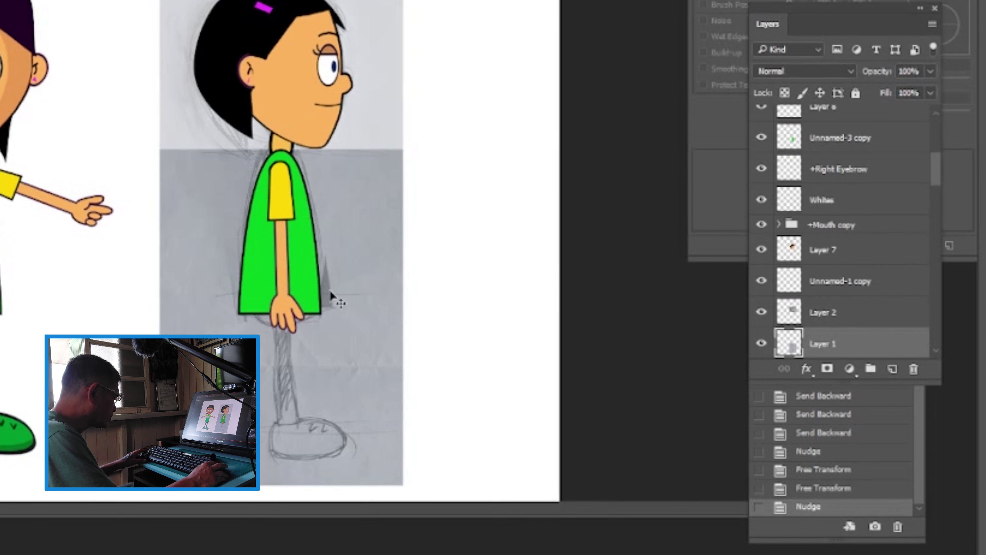
Erase stray pixels around the neck layer, Unnamed-1 copy
key("b")
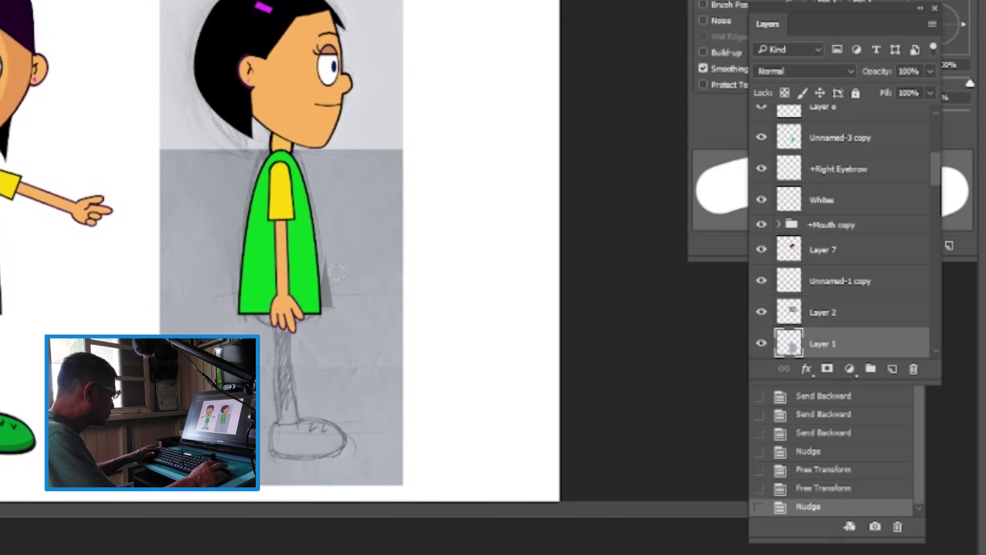
key("bracketright")
mouse_move(332, 257)
left_mouse_down()
mouse_move(312, 309)
mouse_move(327, 299)
left_mouse_up()
key("ctrl+z")
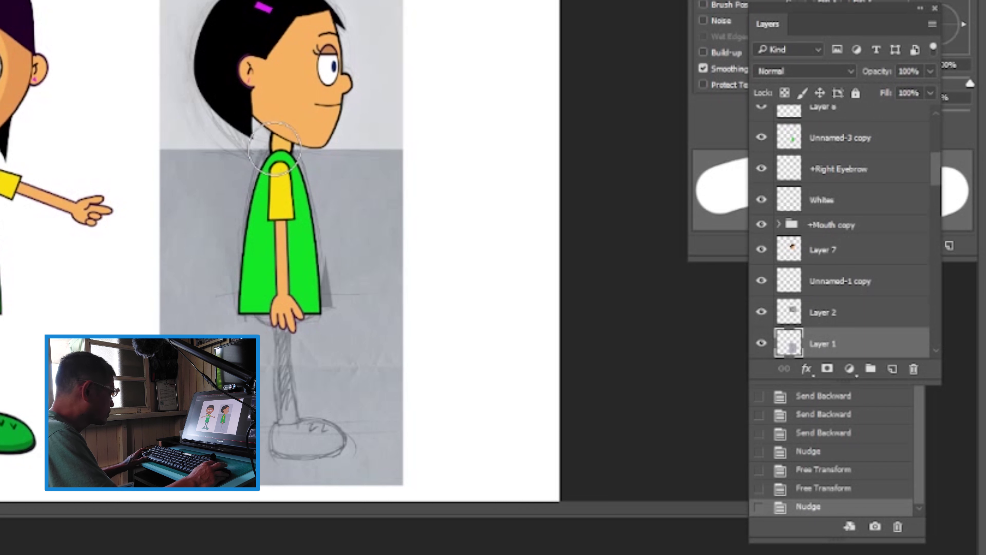
key("v")
left_click(285, 149)
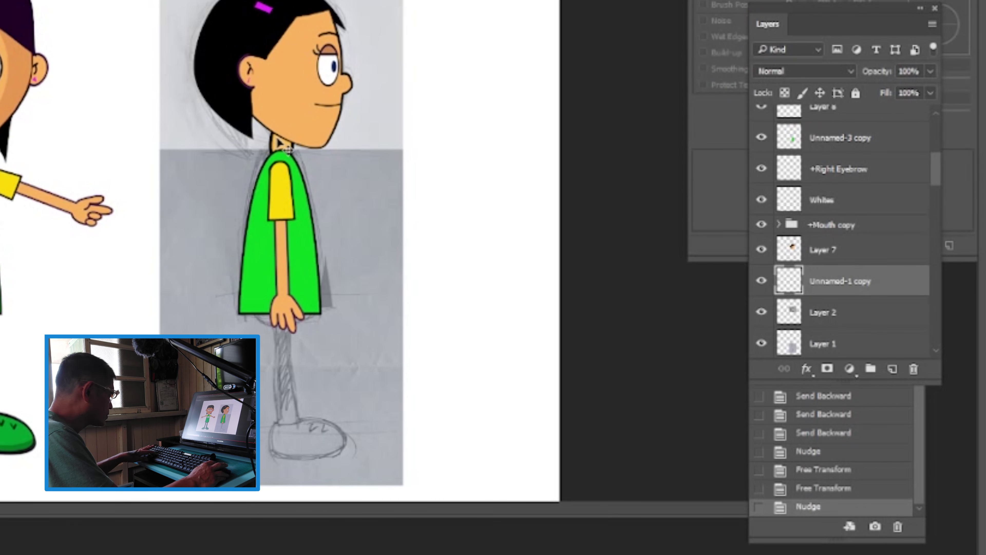
key("b")
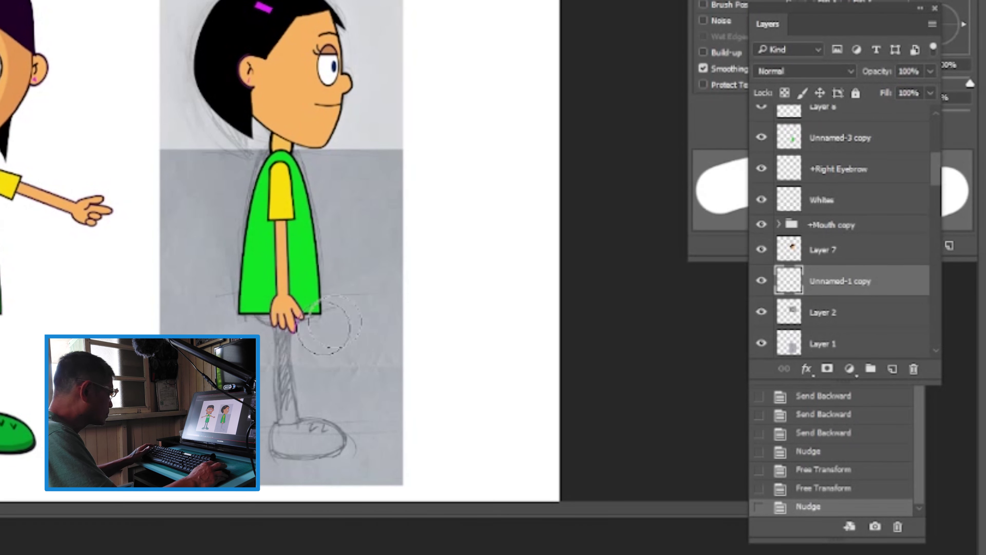
left_click_drag(336, 289, 343, 277)
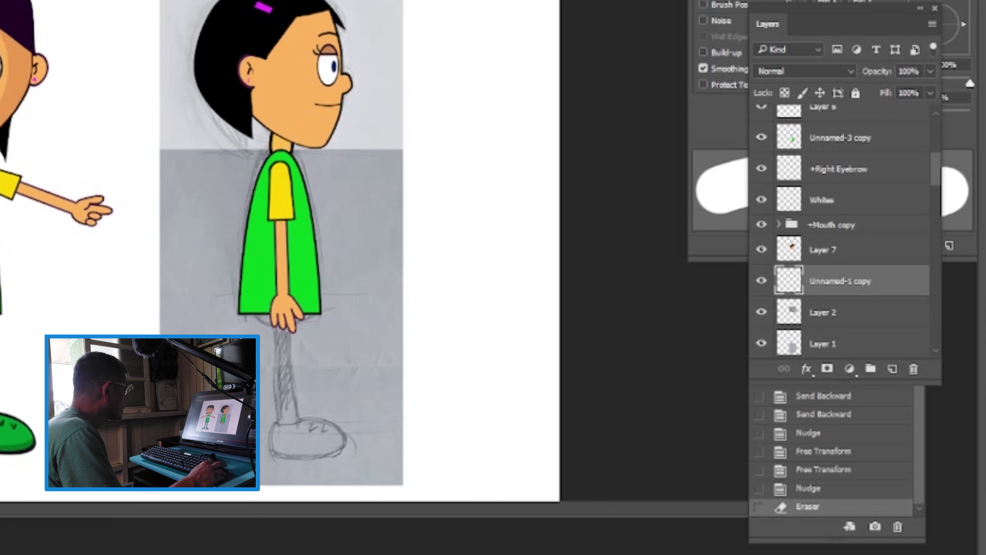
Magic Wand the neck area and refill it with colour
key("w")
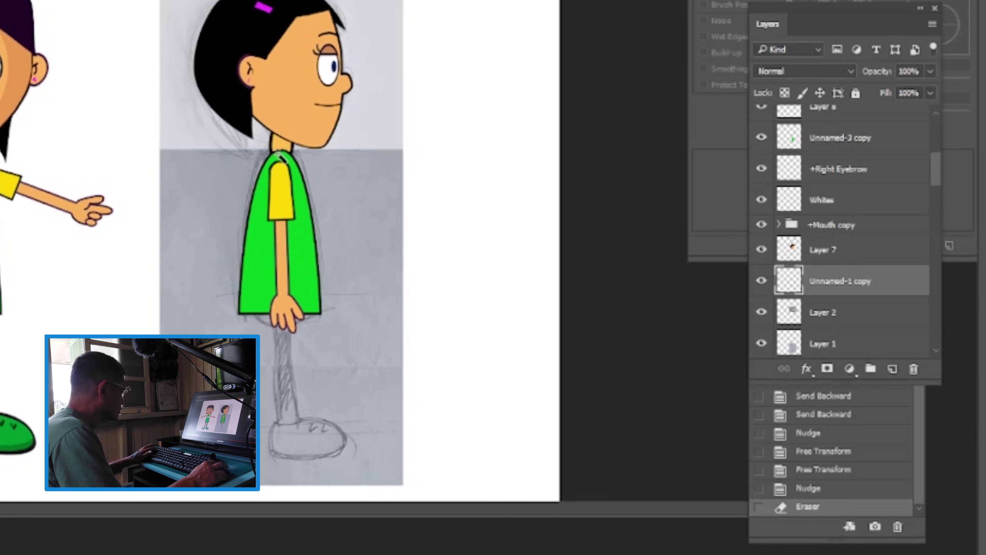
left_click(278, 154)
left_click_drag(279, 0, 465, 16)
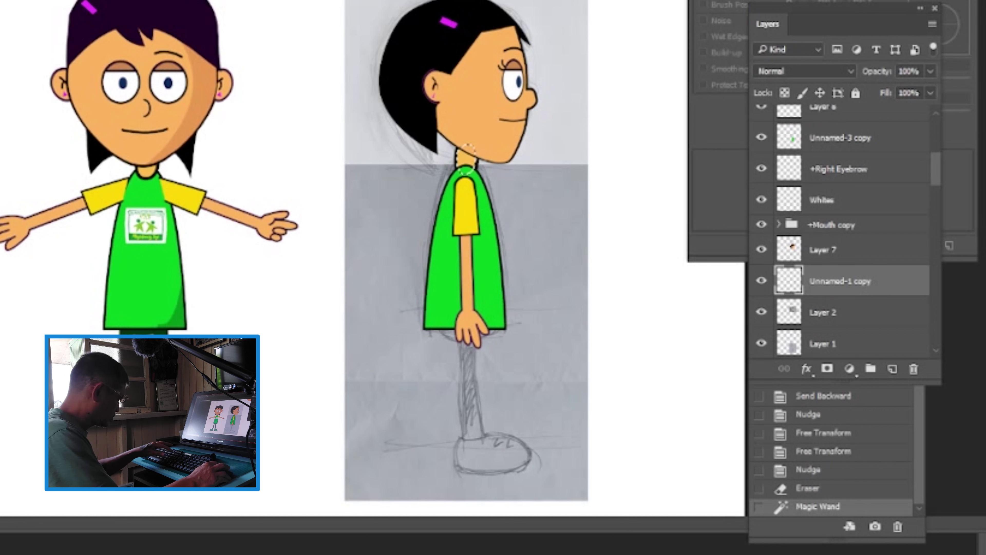
key("alt+BackSpace")
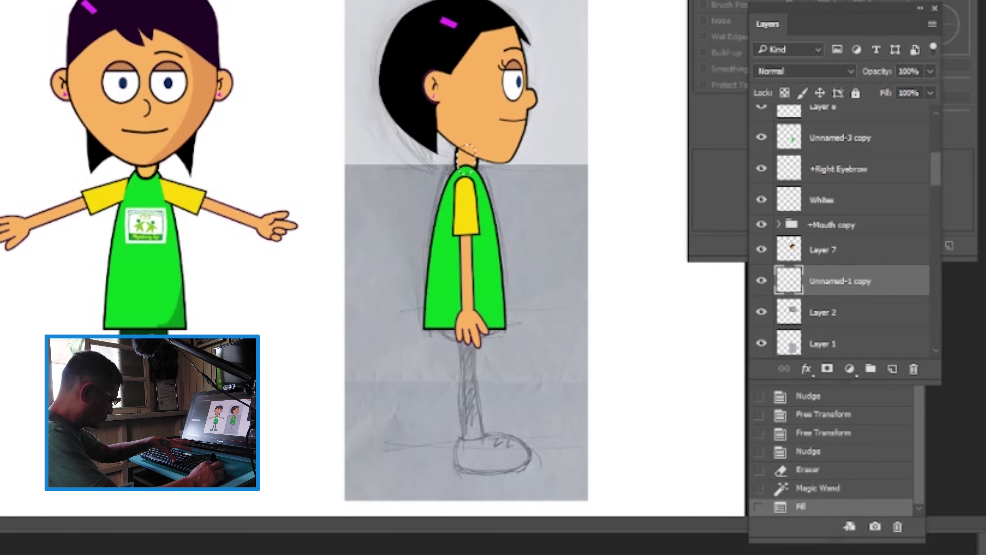
key("ctrl+d")
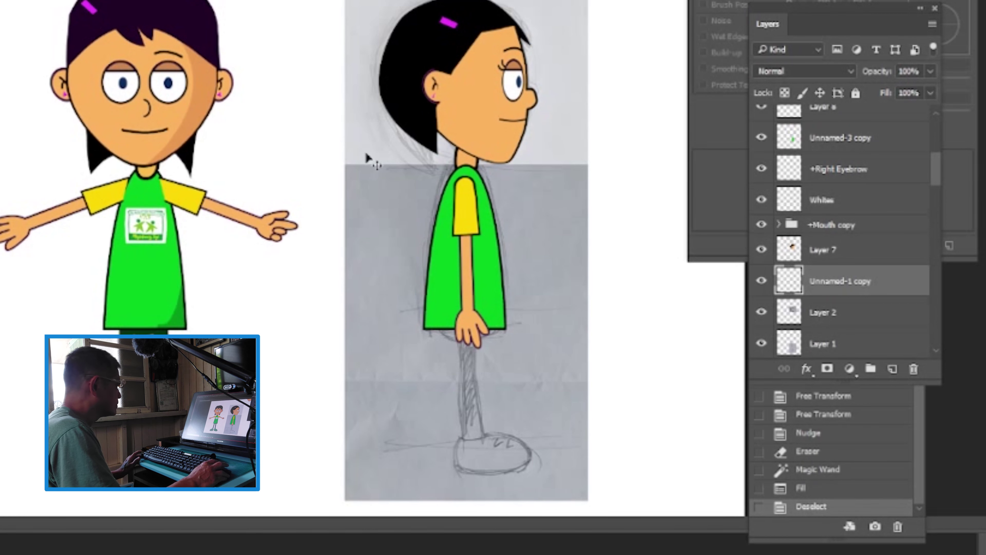
Stretch Layer 7 to about 2.163 in tall to meet the neck, then save
left_click_drag(545, 191, 366, 244)
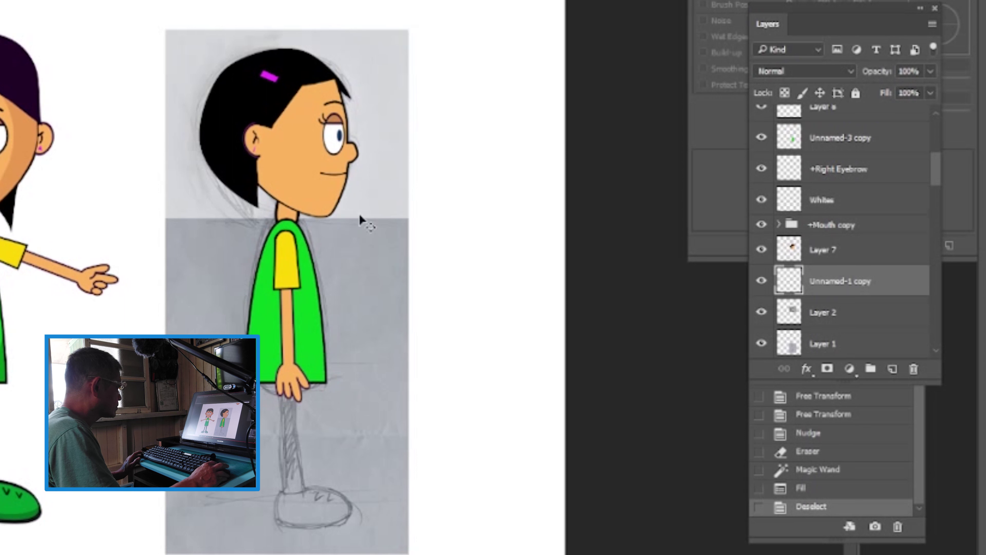
left_click(331, 189)
key("ctrl+t")
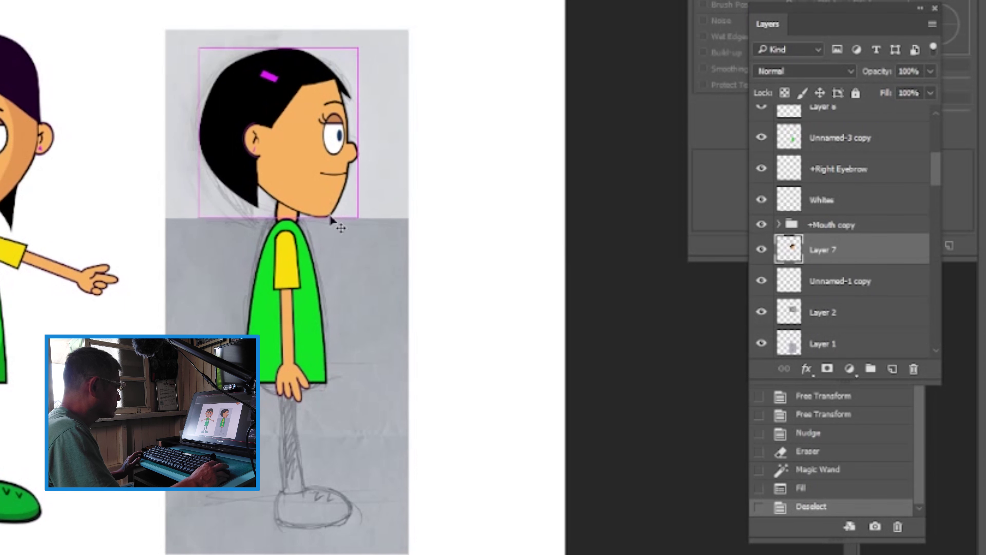
left_click_drag(280, 218, 280, 221)
key("Return")
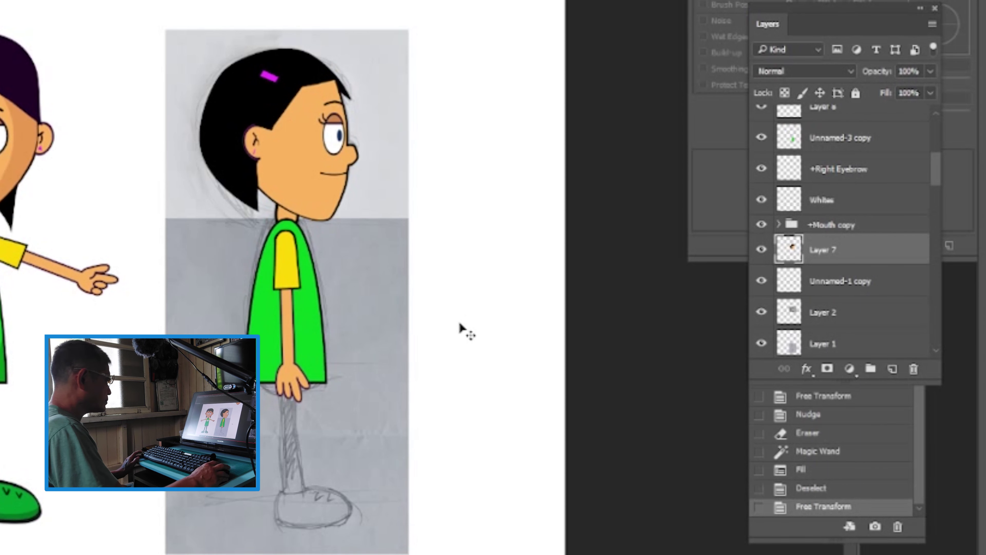
key("ctrl+s")
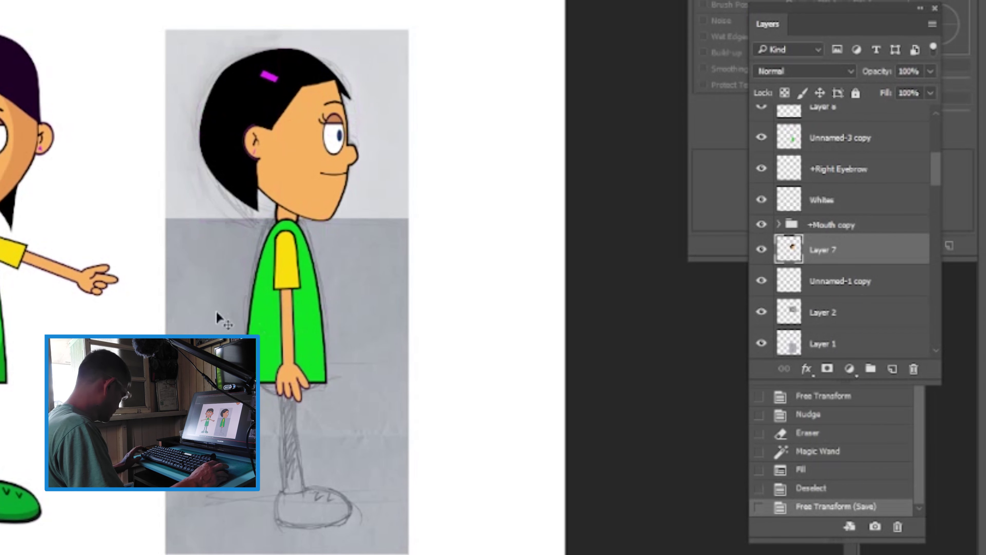
Copy the Pants legs and shoes toward the girl and raise Pants copy five layers
left_click(15, 428, "ctrl")
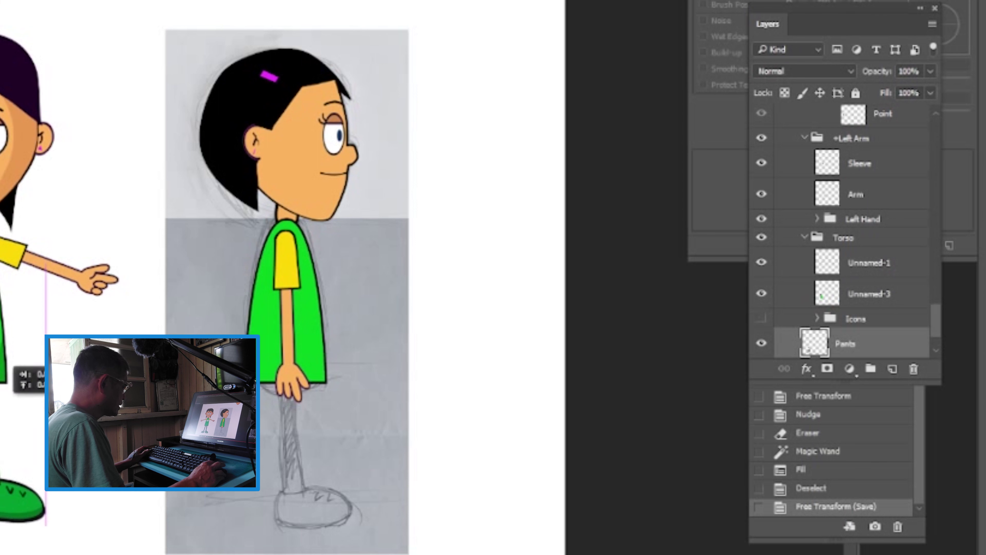
left_click_drag(2, 412, 95, 416)
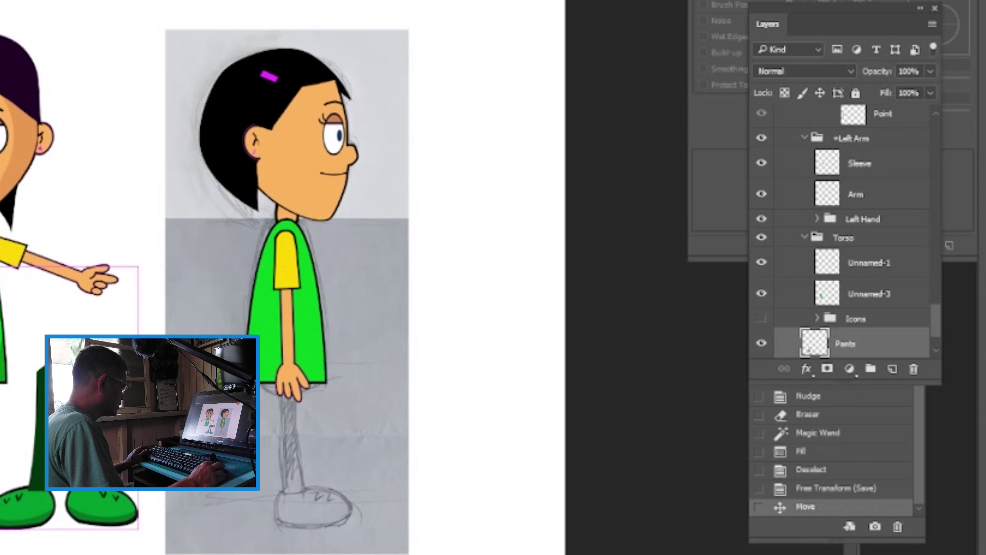
key("ctrl+z")
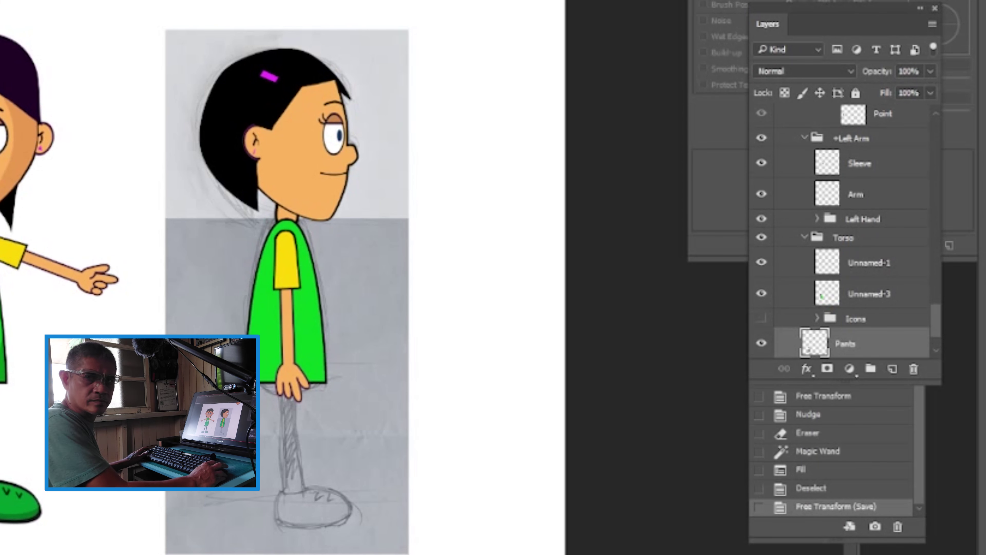
left_click_drag(2, 447, 161, 451)
left_click_drag(89, 373, 90, 373)
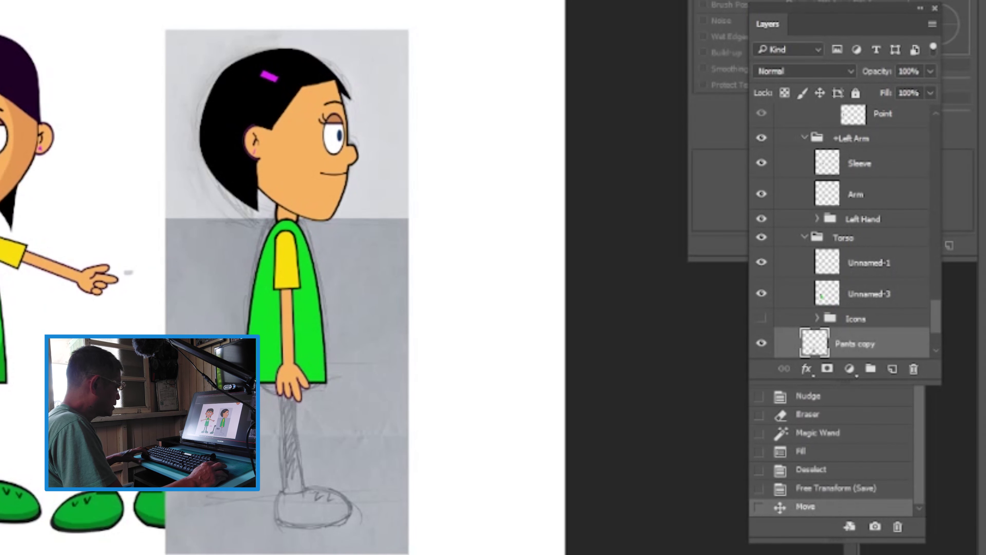
key("ctrl+bracketright")
key("ctrl+bracketright")
key("ctrl+bracketright")
key("ctrl+bracketright")
key("ctrl+bracketright")
key("ctrl+bracketright")
key("ctrl+bracketright")
key("ctrl+bracketright")
key("ctrl+bracketright")
key("ctrl+bracketright")
key("ctrl+bracketright")
key("ctrl+bracketright")
key("ctrl+bracketright")
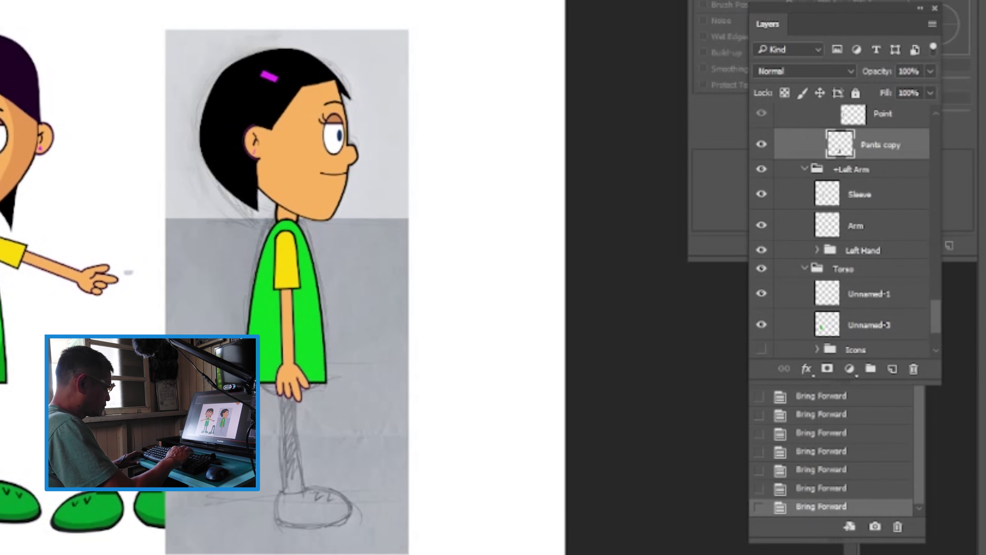
key("ctrl+bracketright")
key("ctrl+bracketright")
key("ctrl+bracketright")
key("ctrl+bracketright")
key("ctrl+bracketright")
key("ctrl+bracketright")
key("ctrl+bracketright")
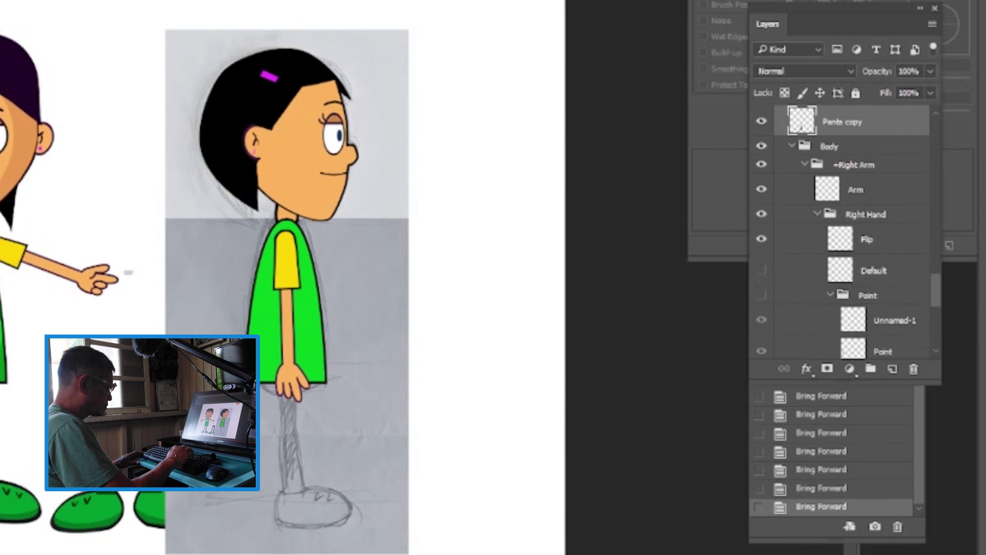
key("ctrl+bracketright")
key("ctrl+bracketright")
key("ctrl+bracketright")
key("ctrl+bracketright")
key("ctrl+bracketright")
key("ctrl+bracketright")
key("ctrl+bracketright")
key("ctrl+bracketright")
key("ctrl+bracketright")
key("ctrl+bracketright")
key("ctrl+bracketright")
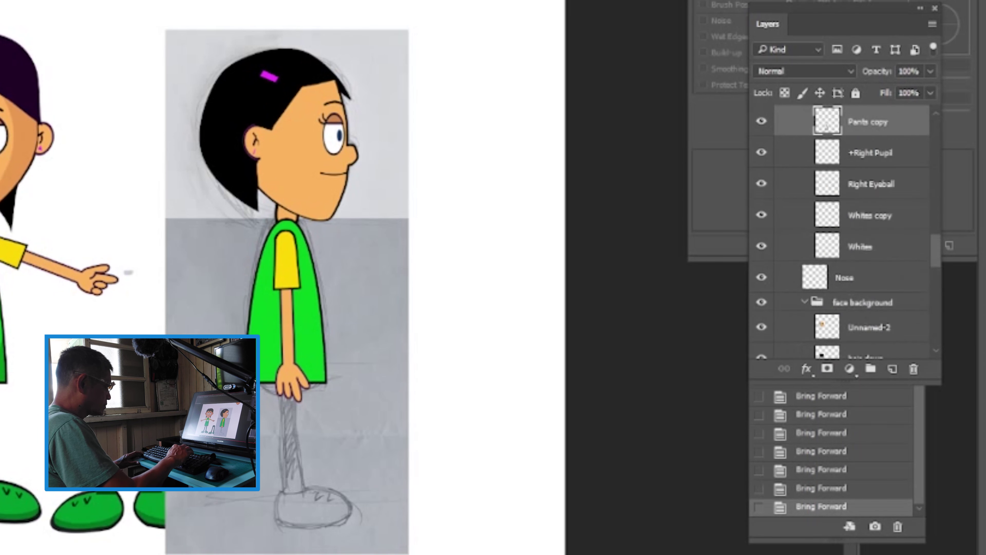
key("ctrl+bracketright")
key("ctrl+bracketright")
key("ctrl+bracketright")
key("ctrl+bracketright")
key("ctrl+bracketright")
key("ctrl+bracketright")
key("ctrl+bracketright")
key("ctrl+bracketright")
key("ctrl+bracketright")
key("ctrl+bracketright")
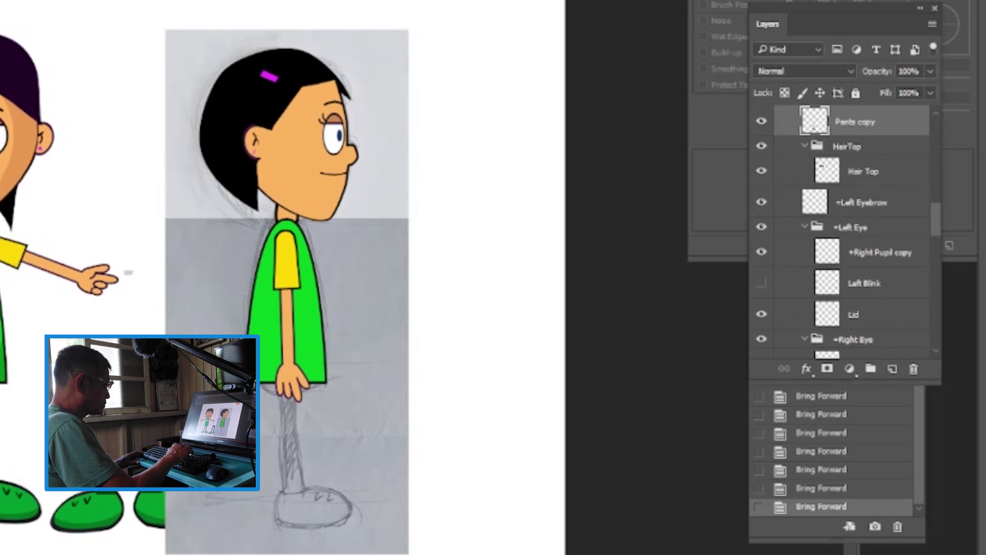
key("ctrl+bracketright")
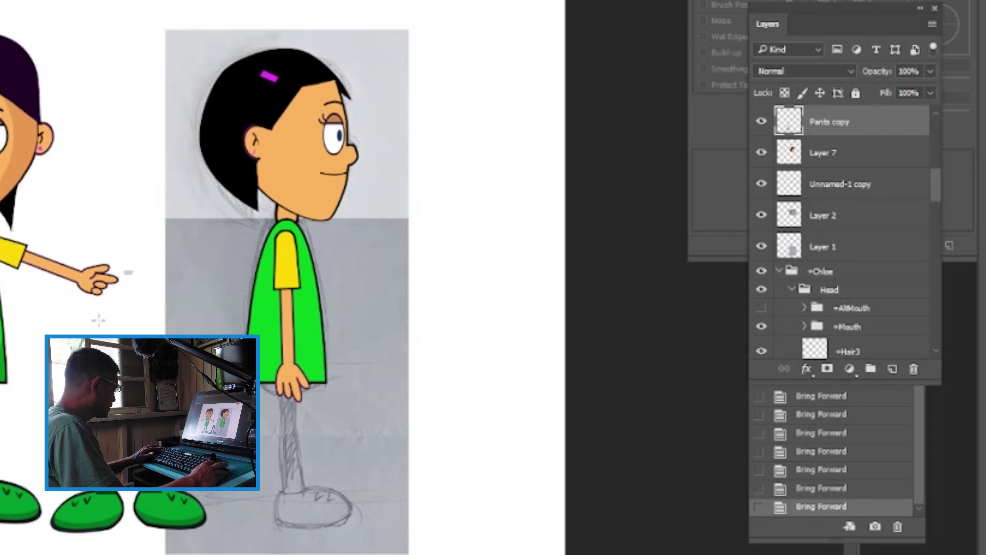
Delete the extra leg and shoe areas and move the dark green leg onto the side-view girl
left_click_drag(63, 307, 131, 543)
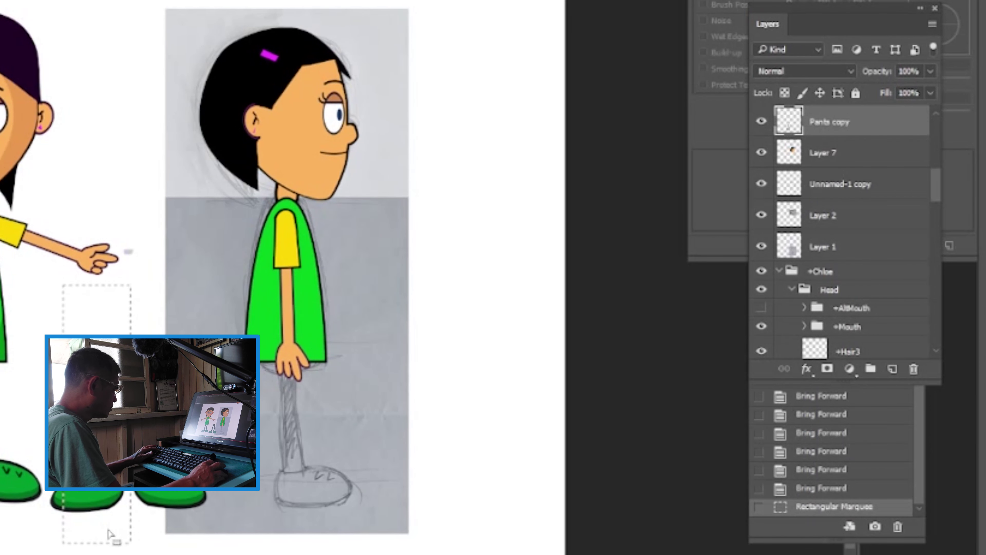
key("Left")
key("Left")
key("Left")
key("Left")
key("Left")
key("Left")
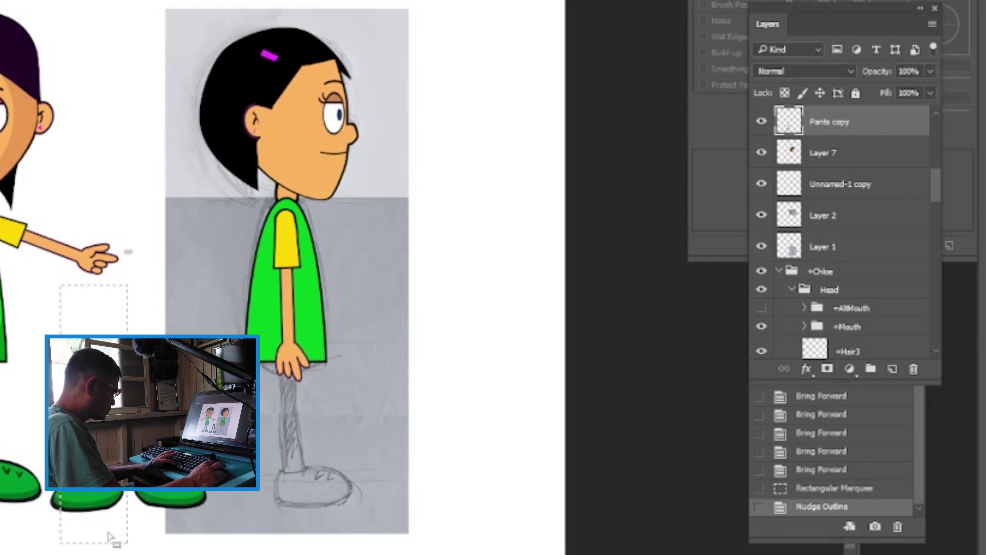
key("Delete")
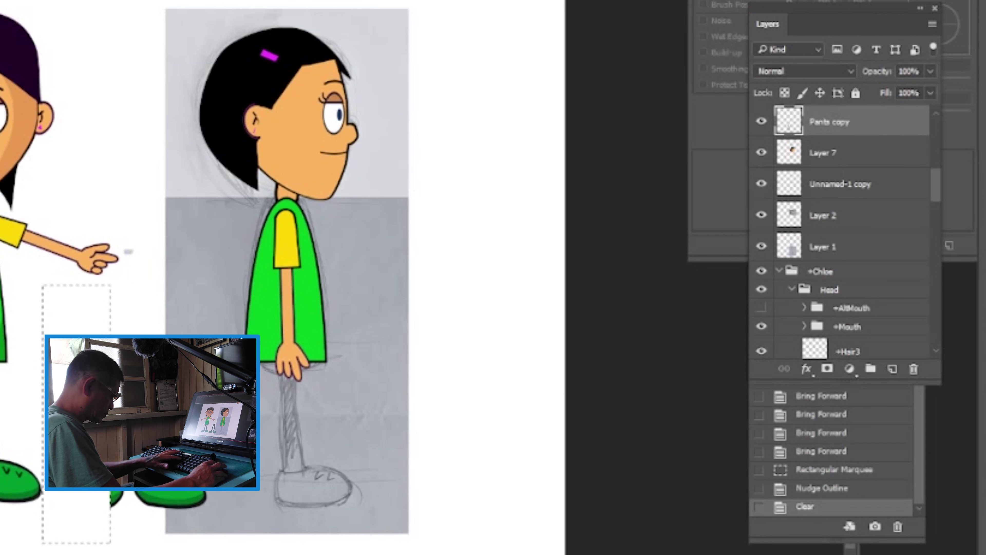
key("ctrl+d")
left_click_drag(86, 307, 132, 554)
key("Delete")
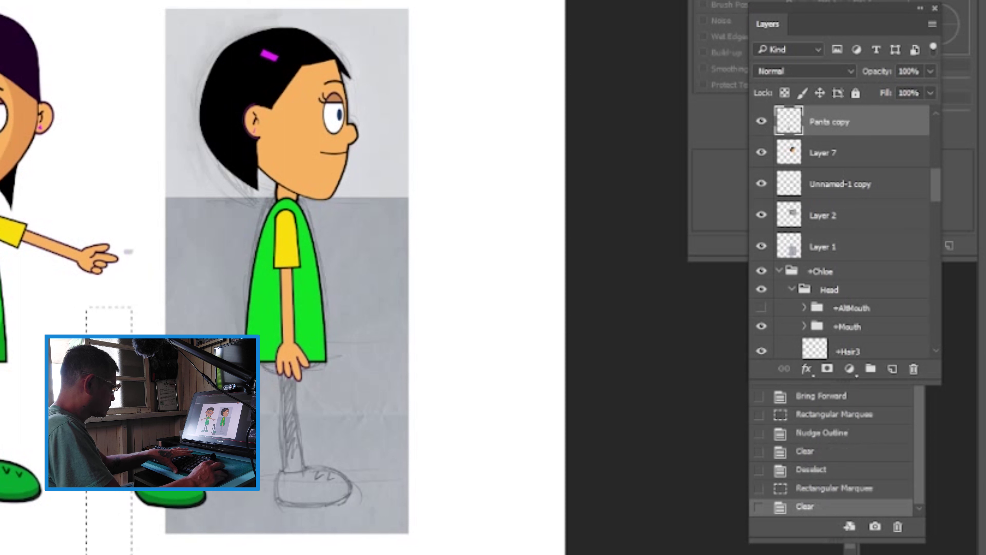
key("ctrl+d")
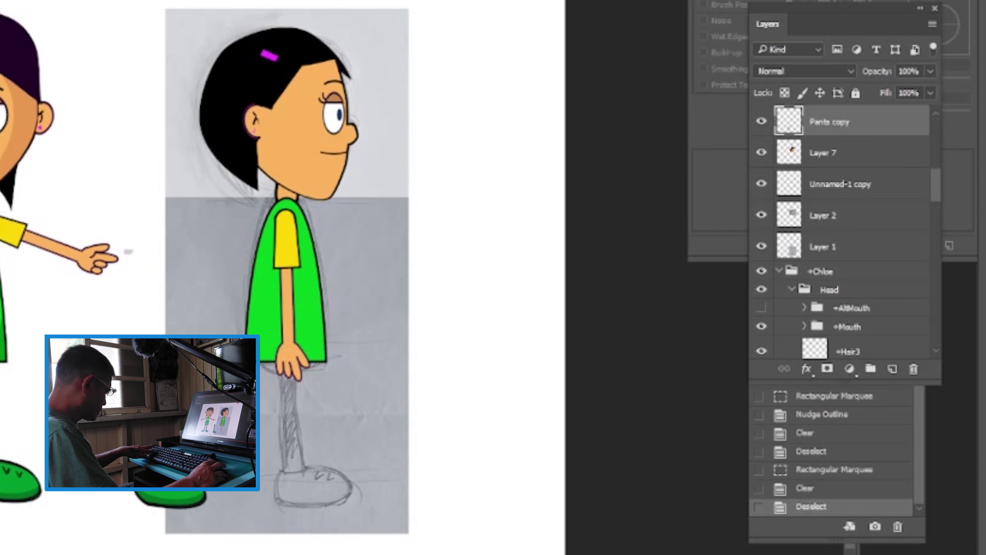
left_click_drag(86, 303, 294, 476)
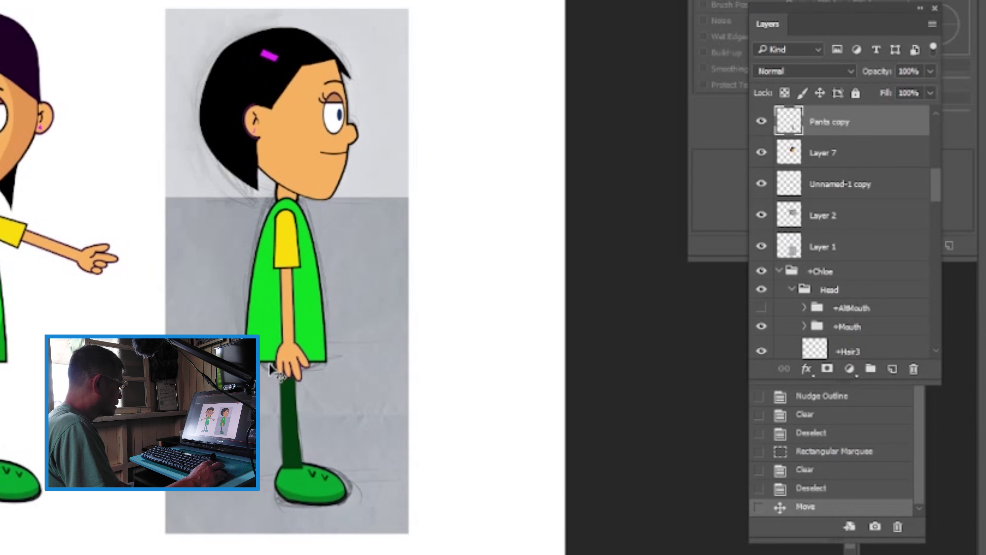
Hide the hand layer Flip copy and select Pants copy
left_click(295, 349)
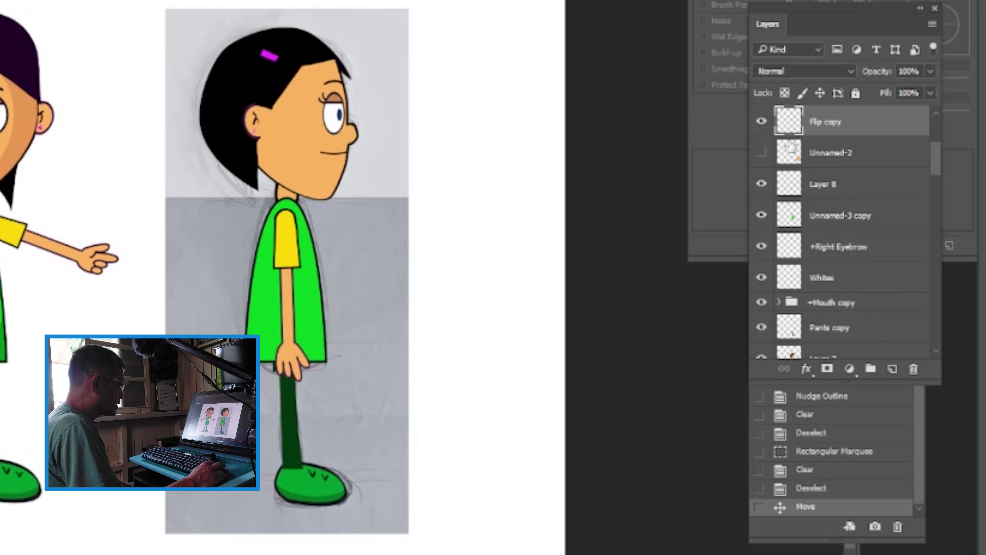
left_click(762, 123)
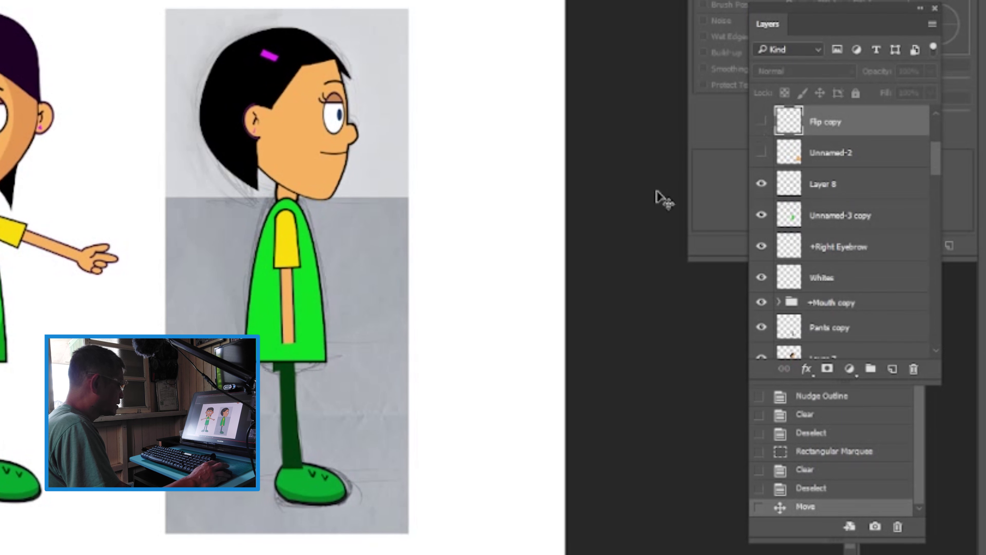
left_click(282, 384)
left_click_drag(272, 48, 414, 1)
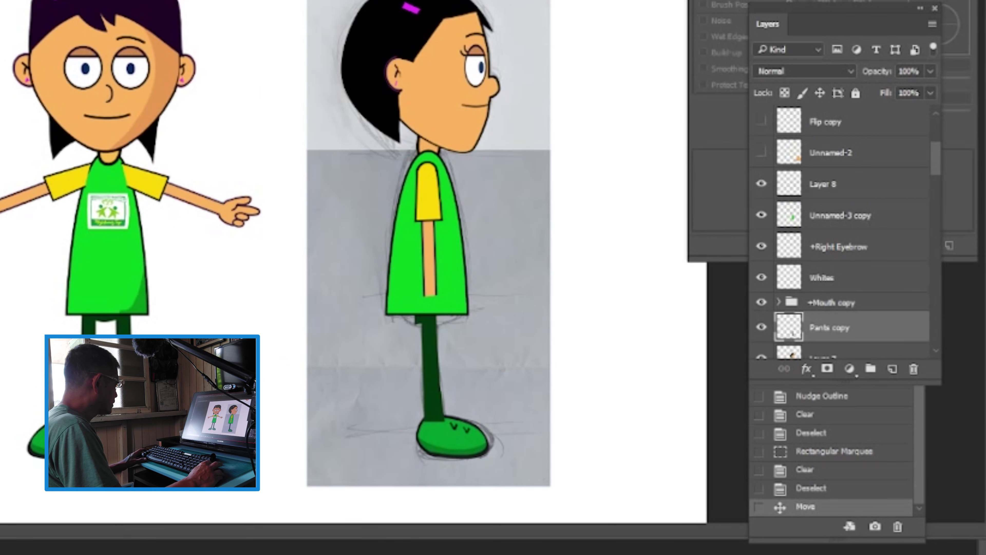
Zoom in on the dress hem and toggle Pants copy to compare the leg
key("b")
key("ctrl+plus")
key("ctrl+plus")
key("ctrl+plus")
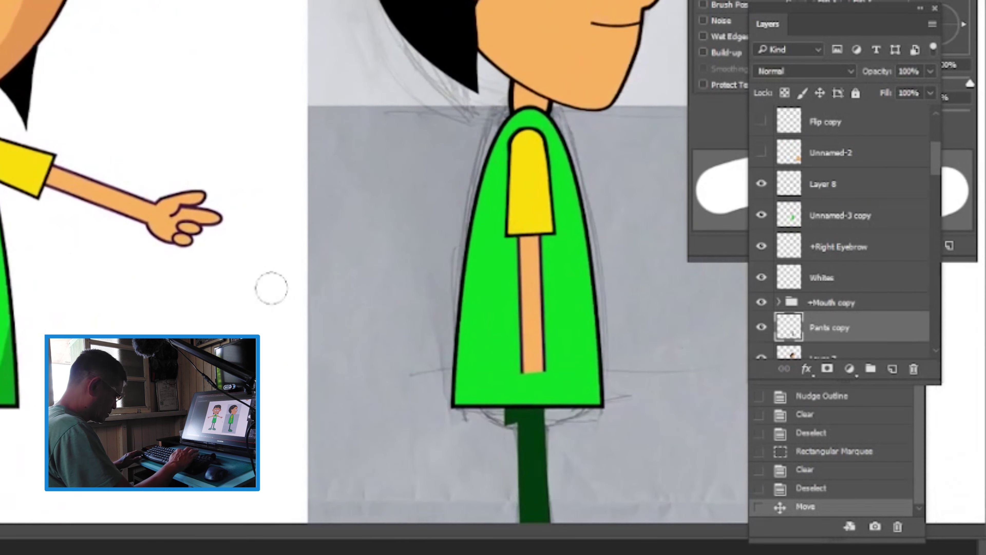
mouse_move(411, 283)
left_mouse_down()
mouse_move(357, 249)
mouse_move(359, 128)
left_mouse_up()
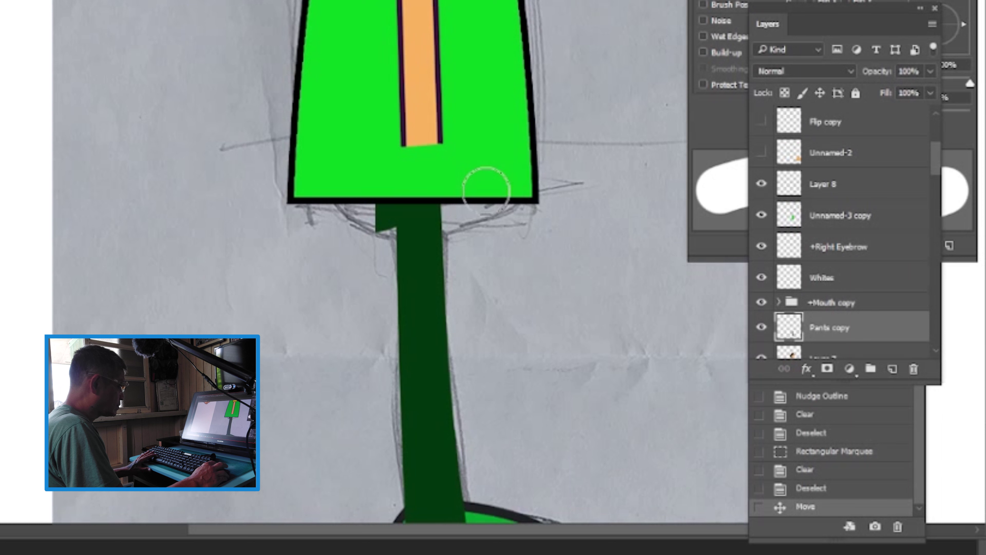
left_click(485, 193)
left_click(324, 61)
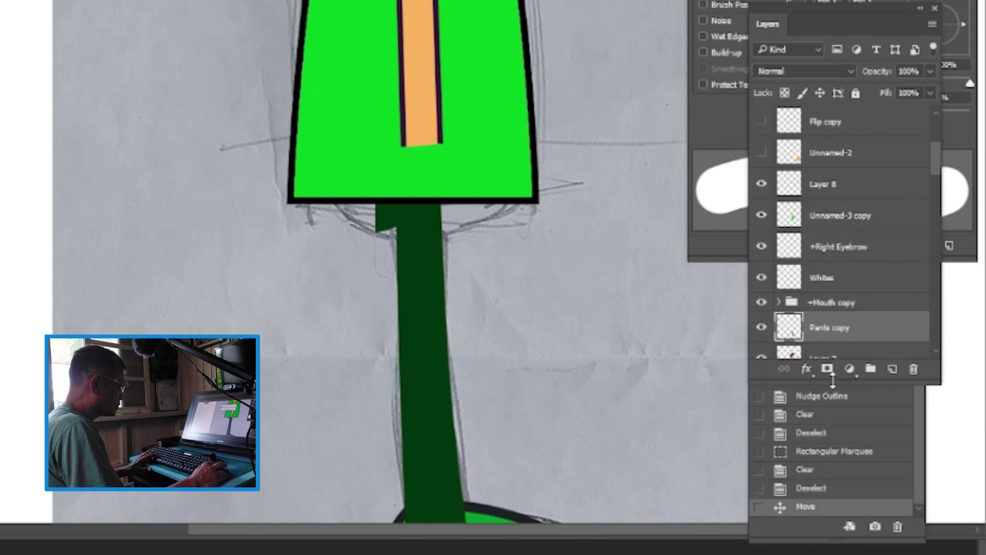
left_click(763, 329)
left_click(762, 328)
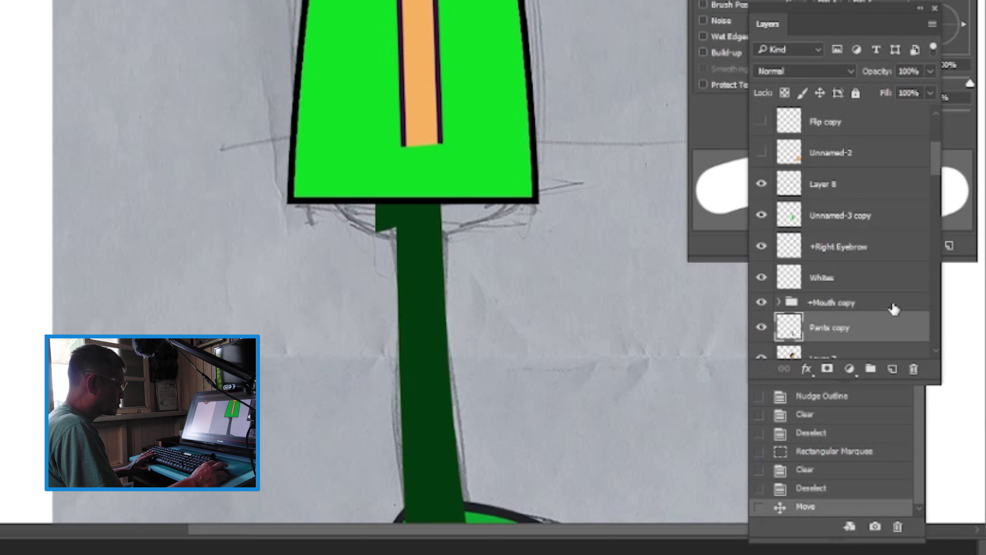
scroll(857, 328, "down", 2)
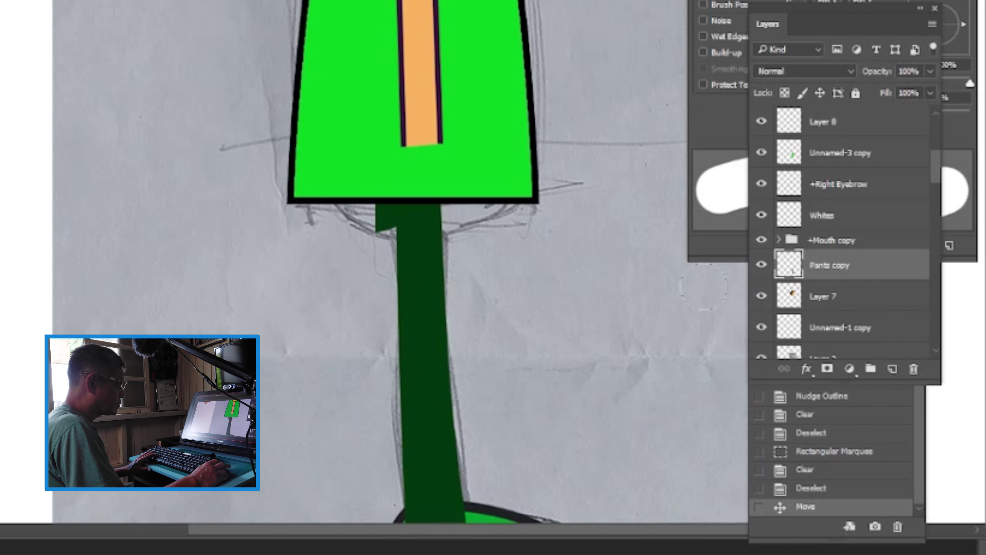
left_click(762, 265)
left_click(762, 265)
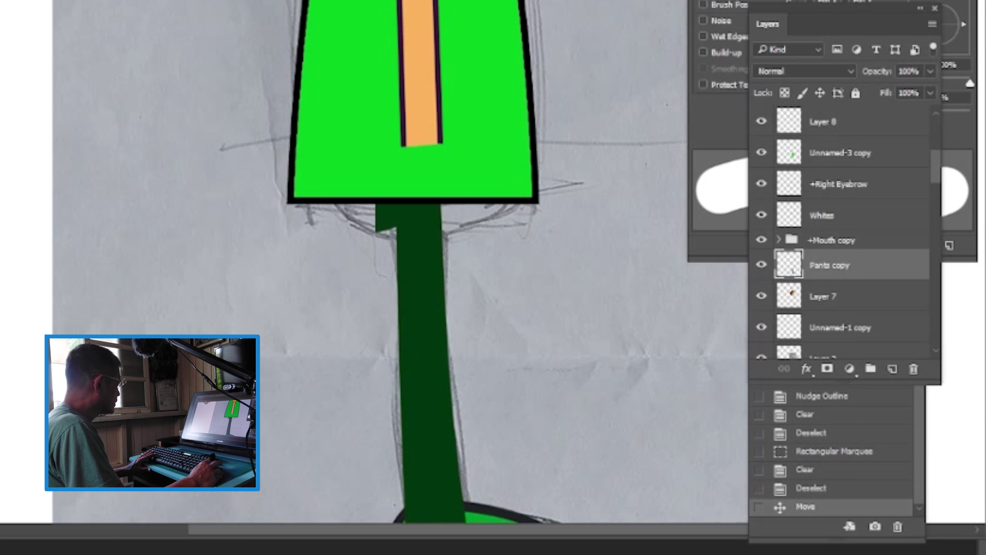
Try a black stroke along the dress bottom, then undo it
key("b")
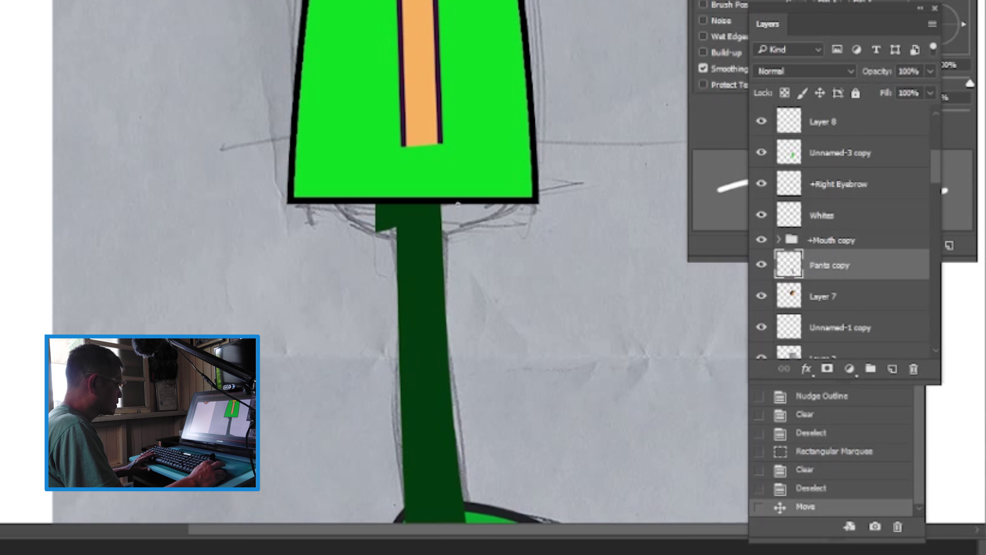
key("bracketright")
key("bracketright")
key("bracketright")
mouse_move(485, 204)
left_mouse_down()
mouse_move(406, 212)
mouse_move(339, 185)
mouse_move(382, 218)
mouse_move(423, 218)
mouse_move(404, 204)
left_mouse_up()
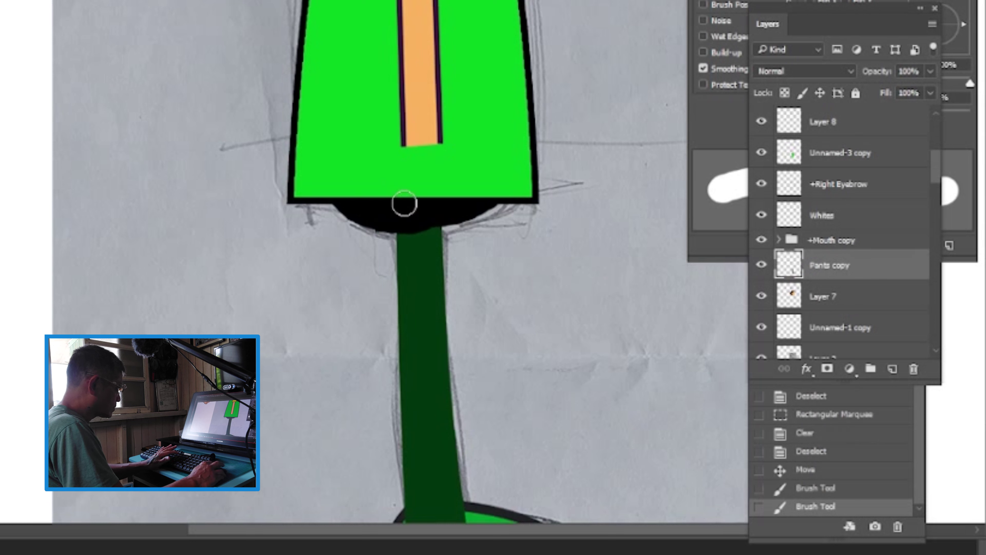
key("ctrl+z")
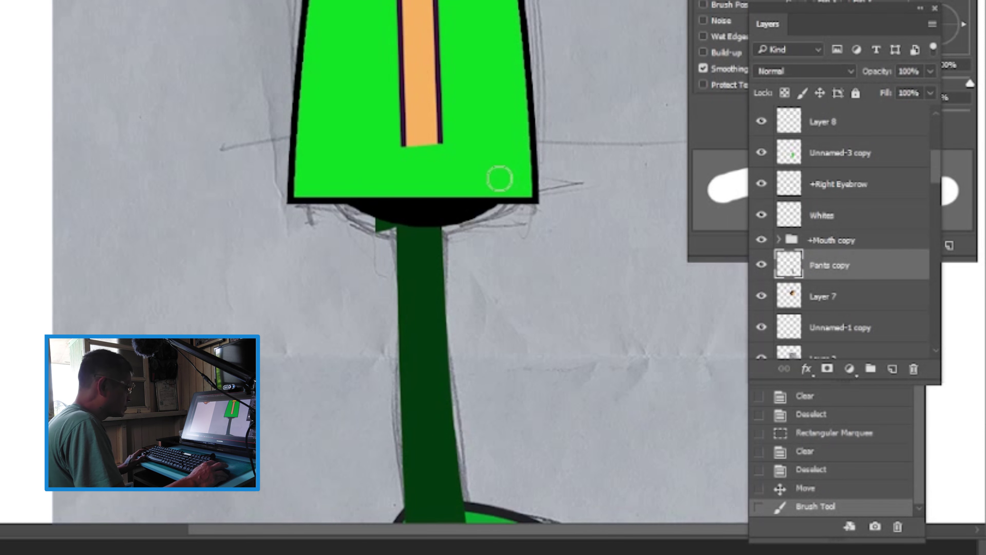
Set Layer 1's opacity to about 57%
key("v")
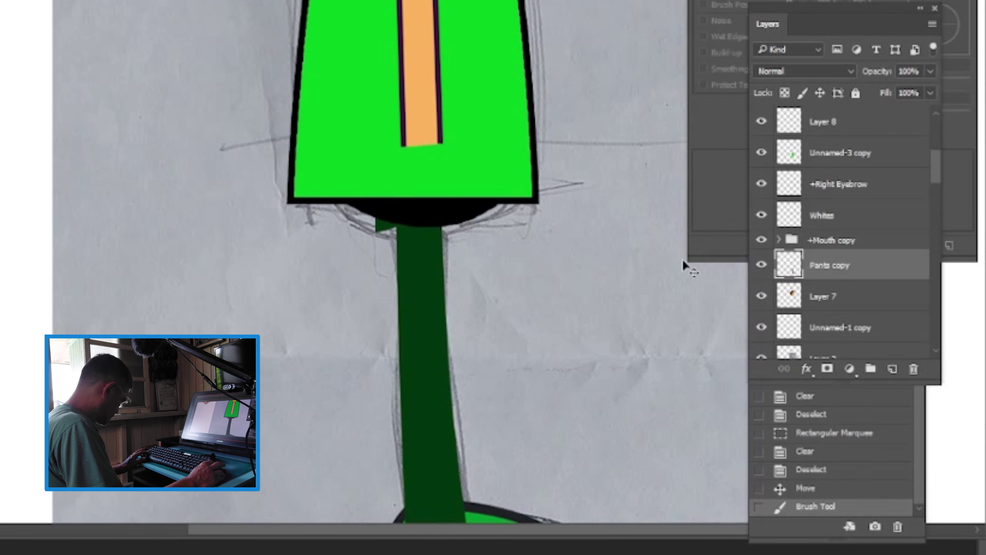
left_click(607, 284)
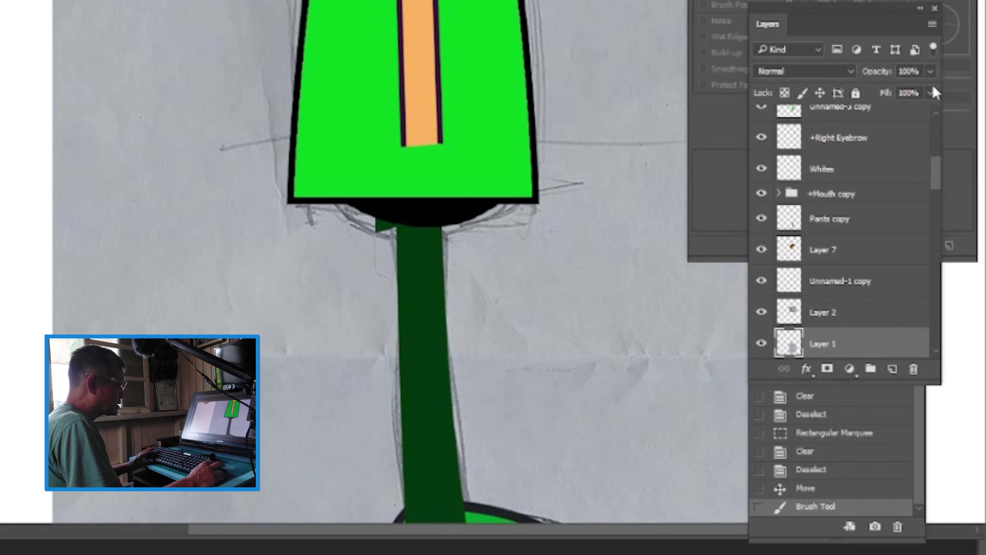
left_click(934, 74)
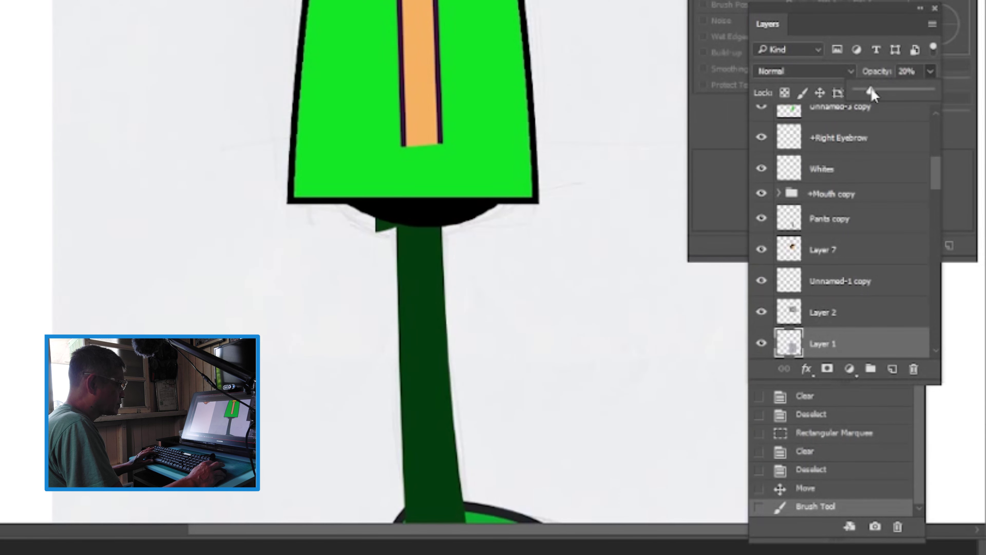
left_click_drag(871, 89, 898, 91)
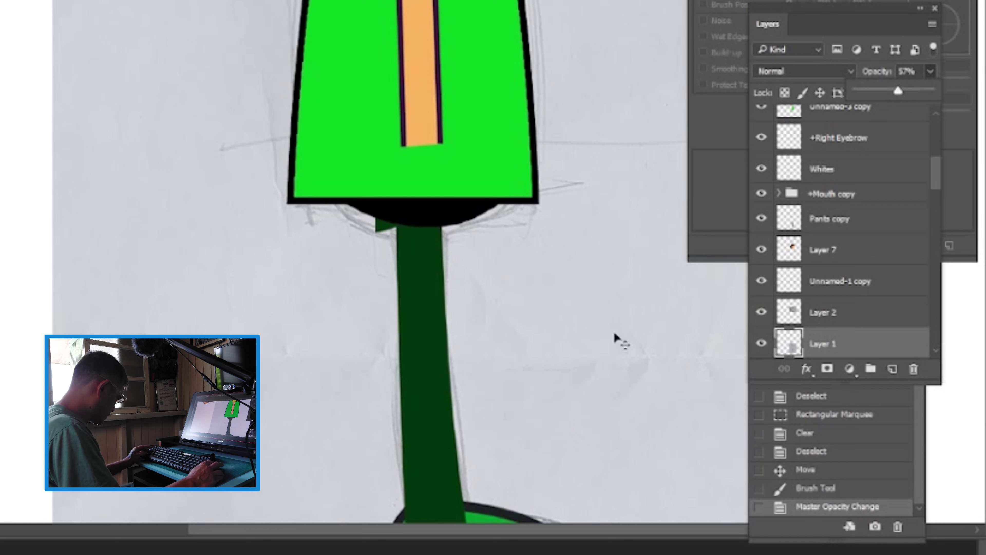
Paint a black waistband on Pants copy under the dress hem, joining it to the leg
left_click(430, 213, "ctrl")
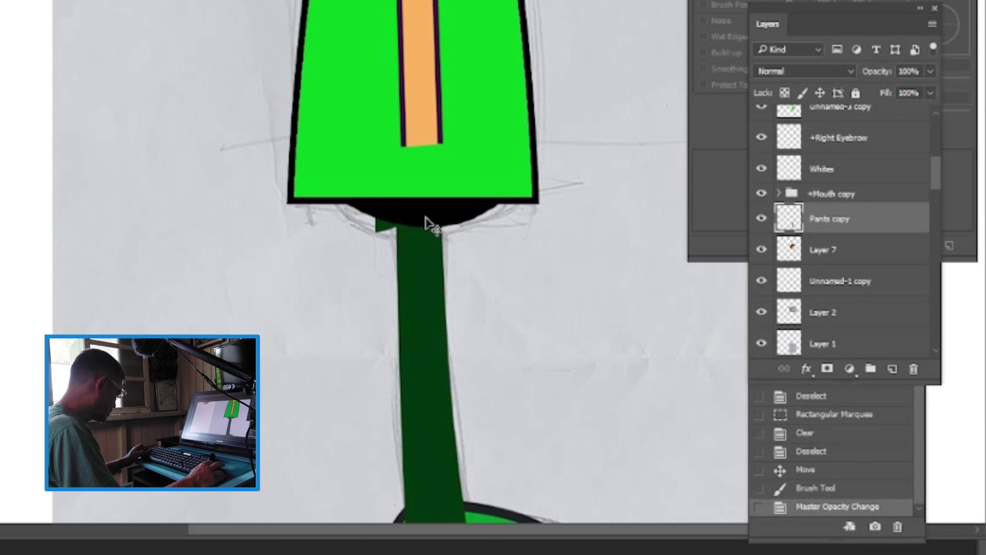
key("b")
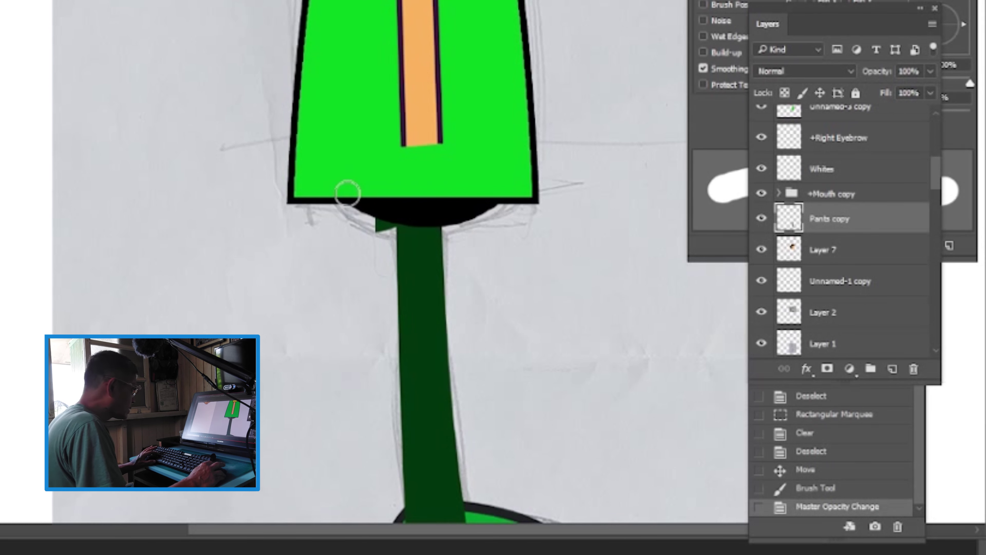
mouse_move(368, 217)
left_mouse_down()
mouse_move(427, 211)
mouse_move(347, 186)
mouse_move(352, 199)
mouse_move(414, 210)
mouse_move(490, 193)
left_mouse_up()
key("bracketright")
key("bracketright")
key("bracketright")
key("bracketright")
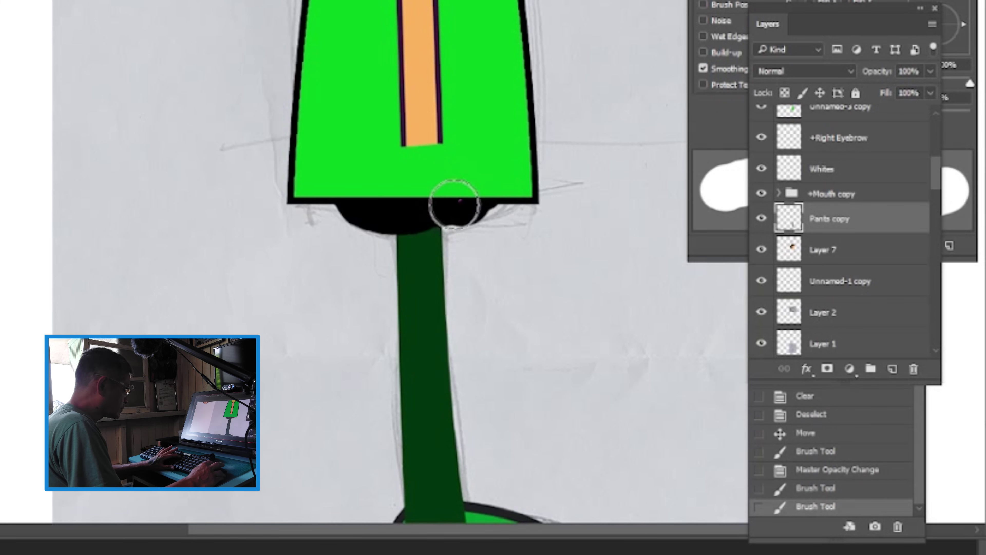
mouse_move(454, 204)
left_mouse_down()
mouse_move(429, 210)
mouse_move(480, 215)
left_mouse_up()
mouse_move(470, 180)
left_mouse_down()
mouse_move(500, 169)
mouse_move(477, 193)
mouse_move(406, 212)
left_mouse_up()
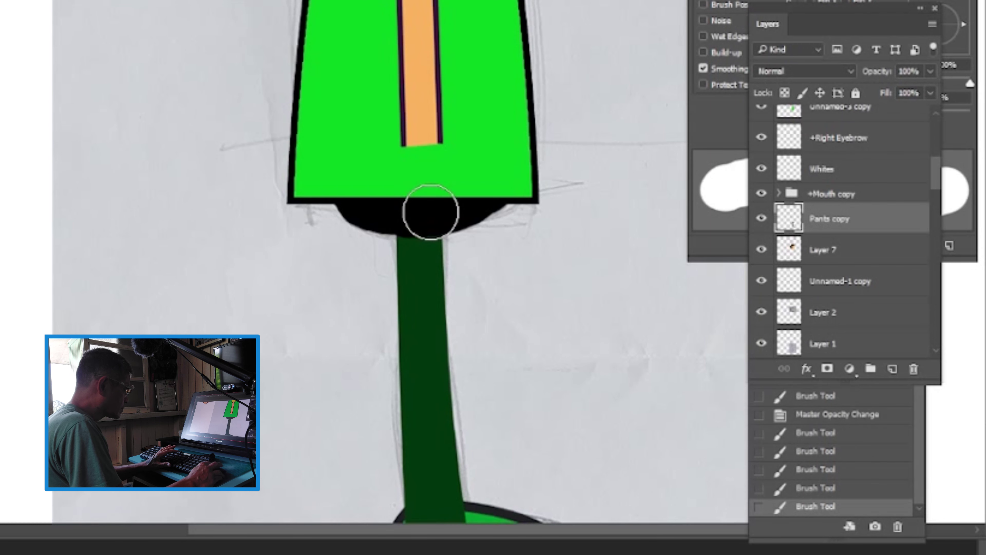
key("ctrl+minus")
key("ctrl+minus")
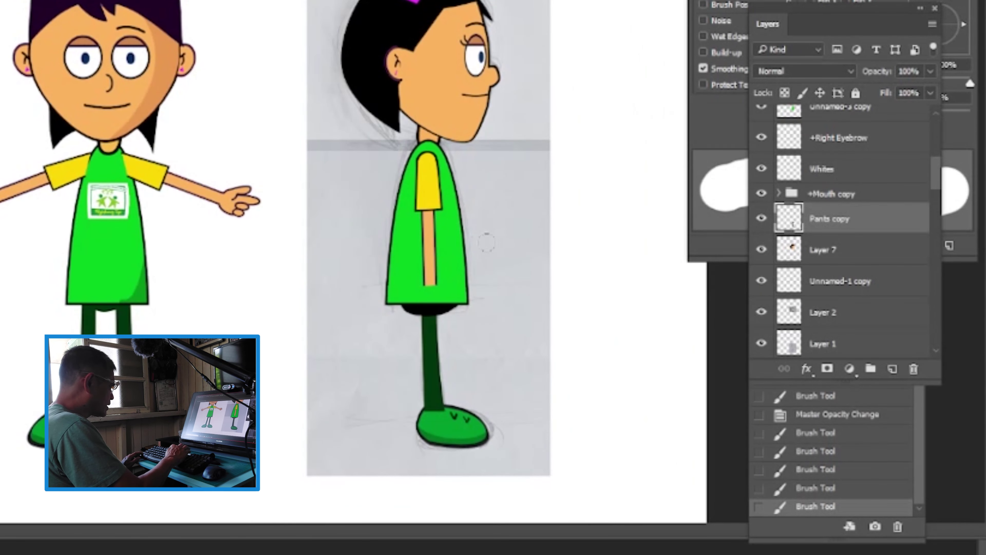
Revert the waistband strokes and the sketch opacity change in History
key("ctrl+plus")
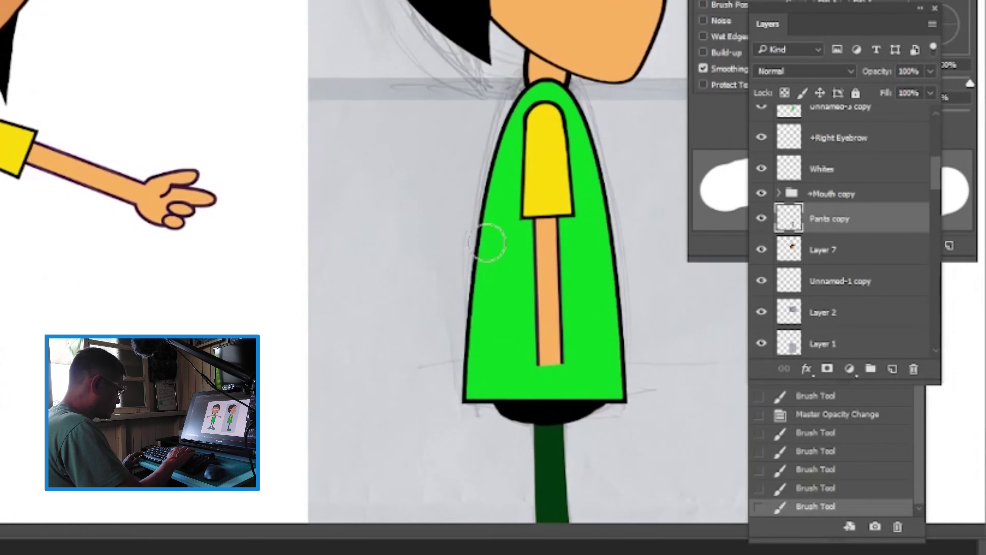
left_click(845, 416)
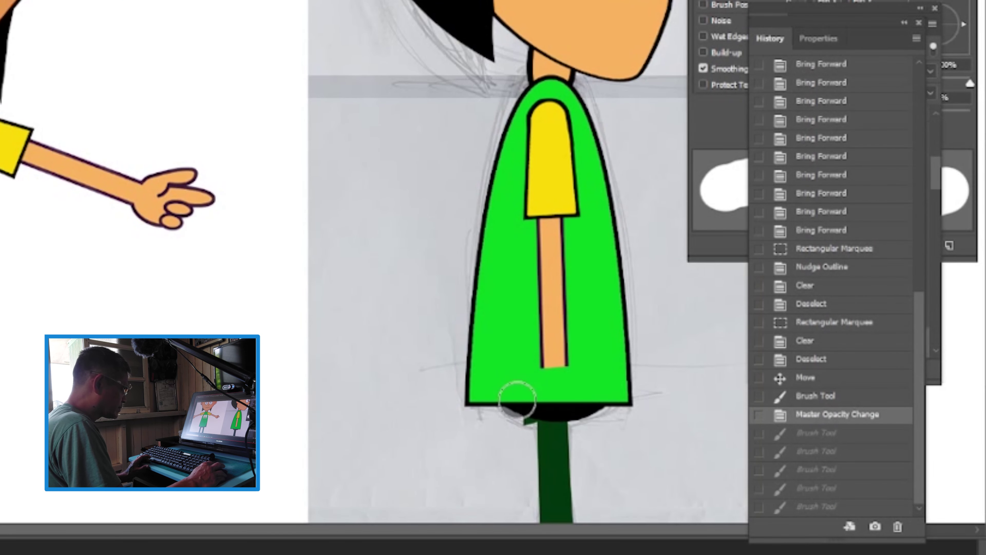
left_click_drag(535, 407, 540, 411)
key("ctrl+z")
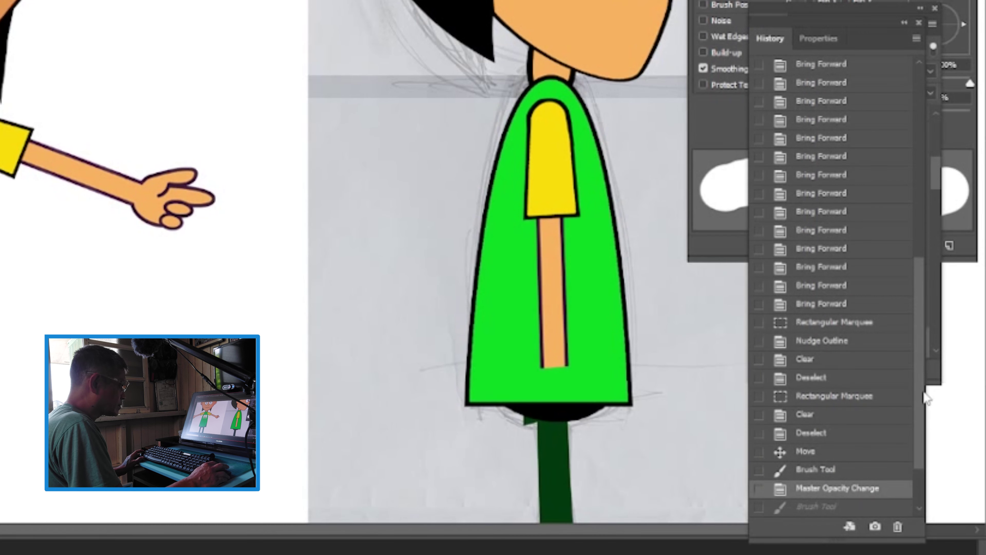
left_click(856, 472)
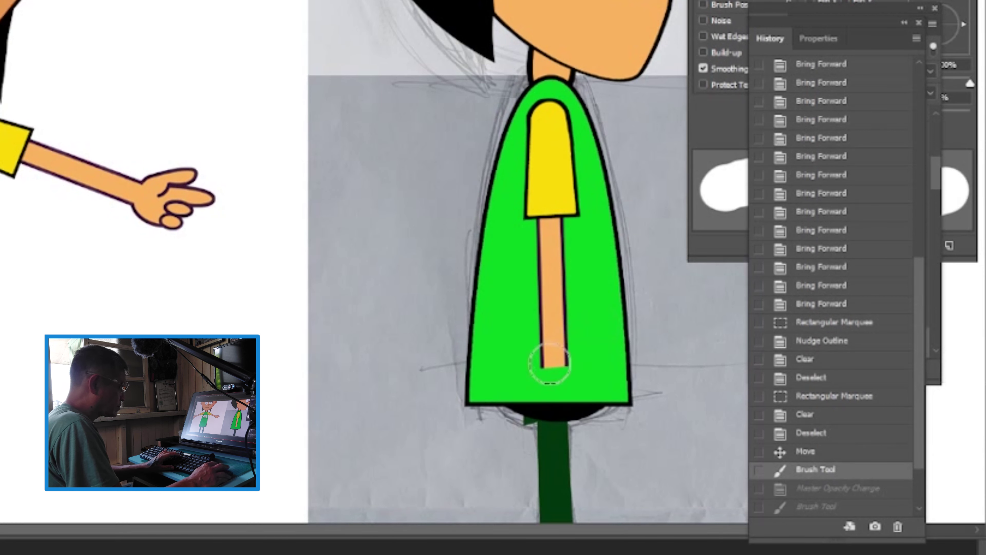
Paint over the bottom of the green dress with a larger brush
key("bracketright")
key("bracketright")
key("bracketright")
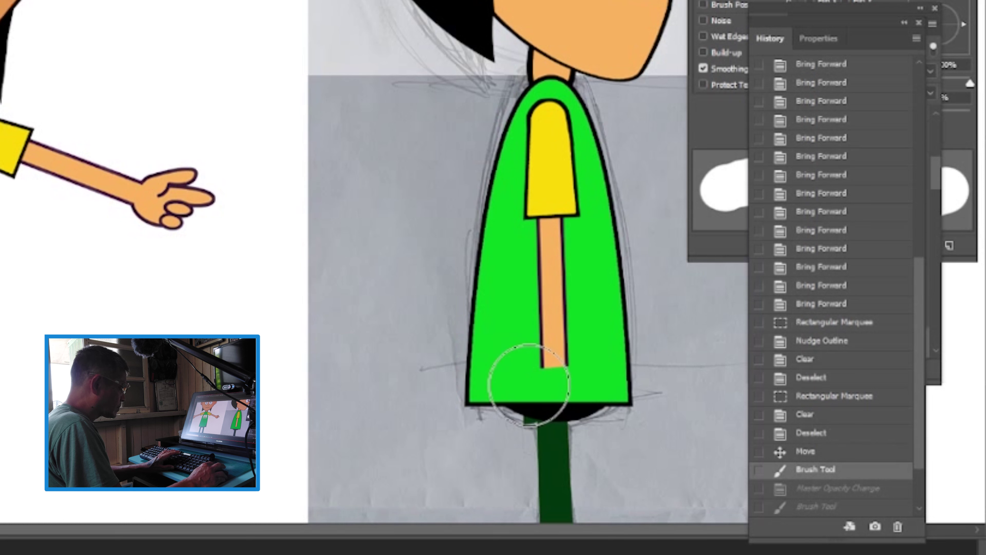
left_click(535, 381)
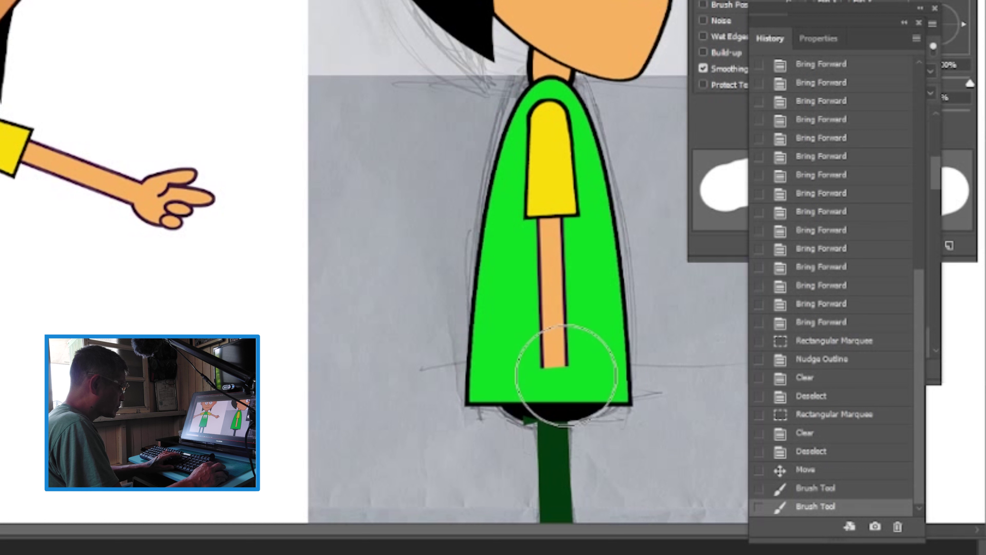
left_click(567, 374)
left_click(559, 366)
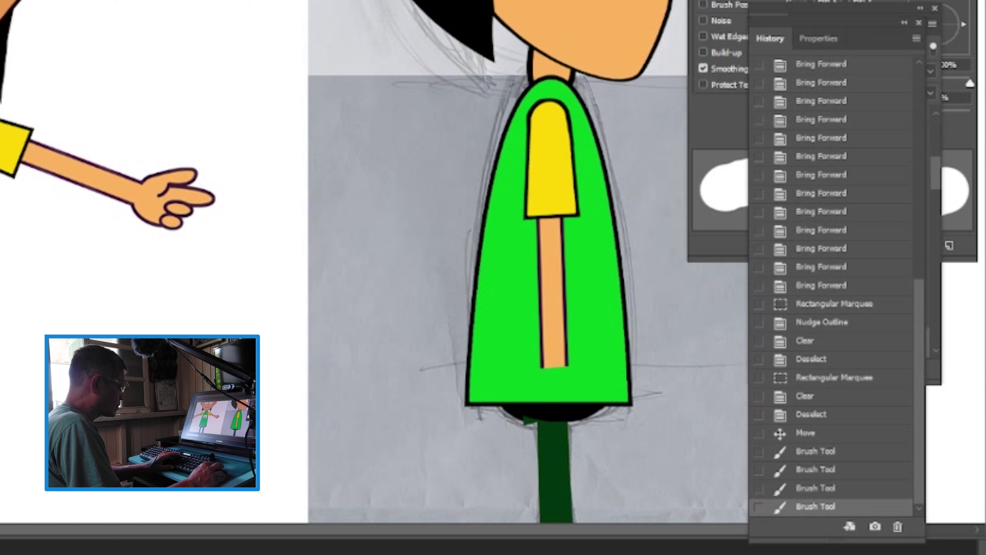
Zoom in on the dress bottom, shrink the brush, and shift the document window left
key("z")
left_click_drag(528, 404, 575, 549)
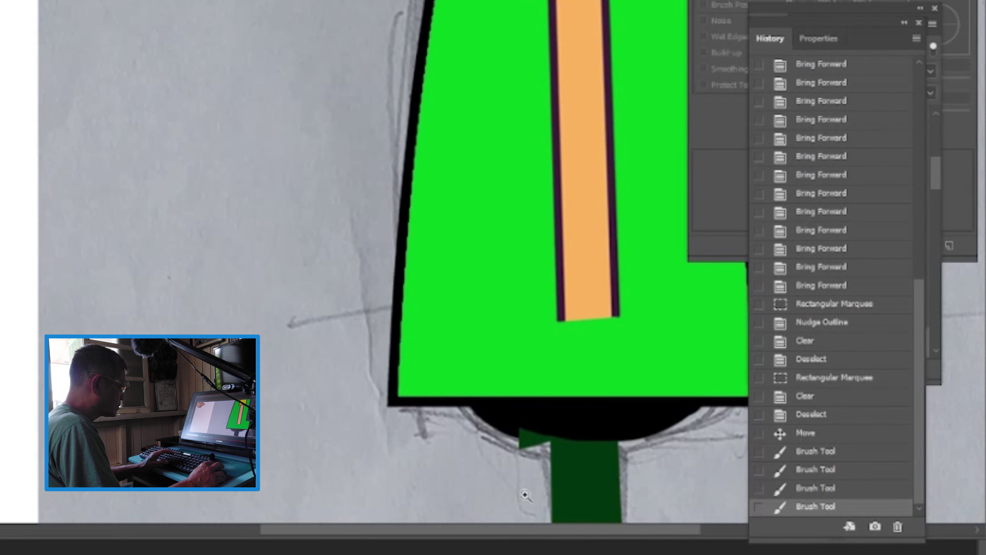
key("b")
key("bracketleft")
key("bracketleft")
key("bracketleft")
key("bracketleft")
key("bracketleft")
key("bracketleft")
key("bracketleft")
key("bracketleft")
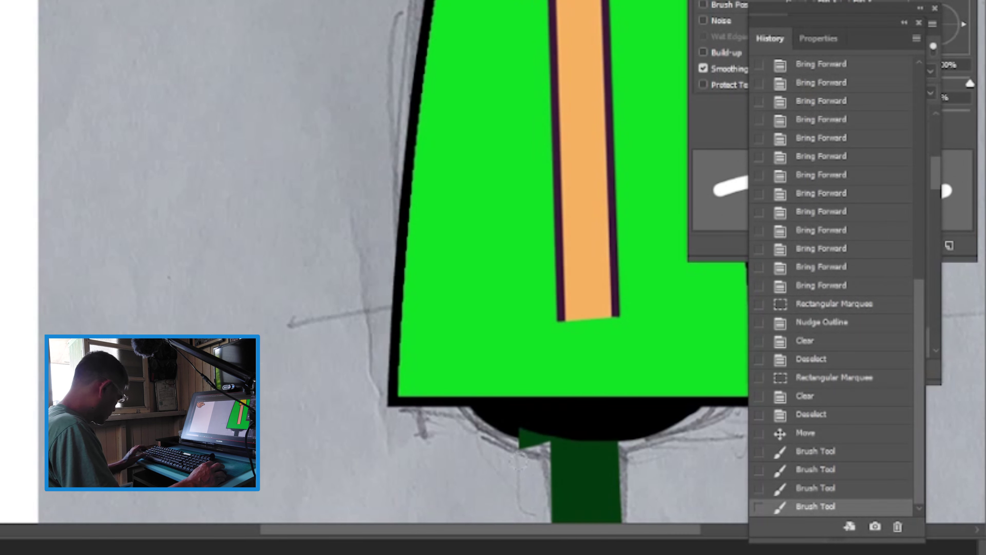
key("v")
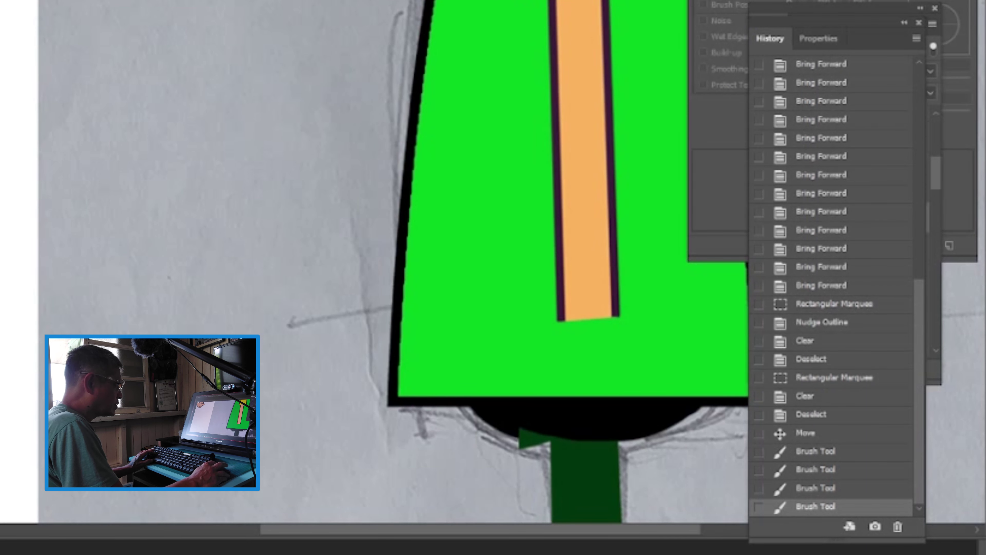
left_click_drag(660, 2, 399, 2)
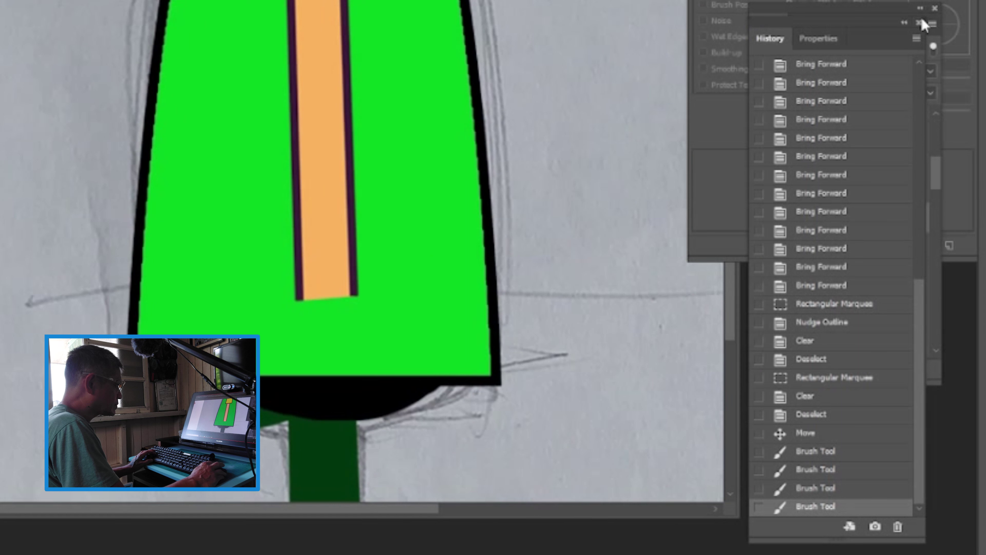
Show the Layers panel and toggle Pants copy's visibility to check it
left_click(711, 179)
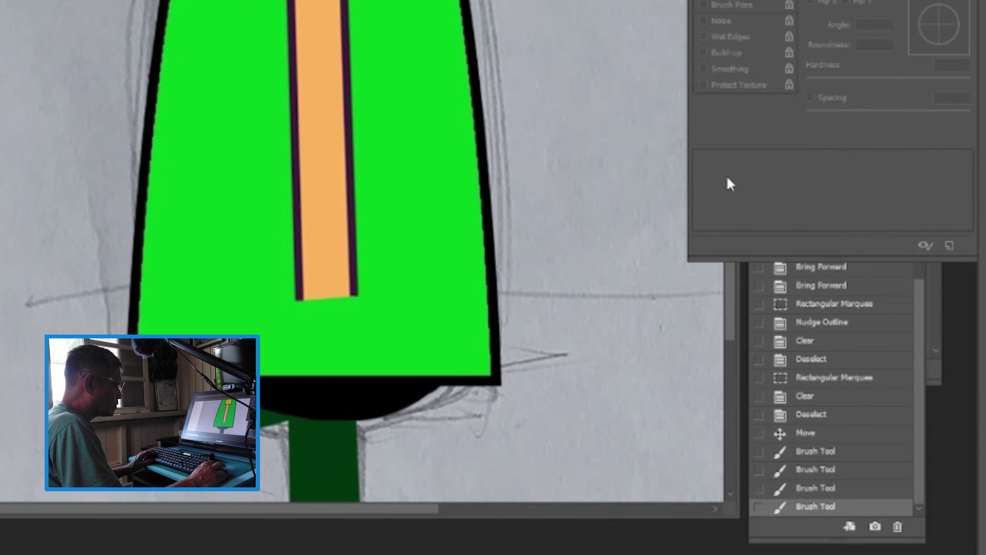
left_click(942, 366)
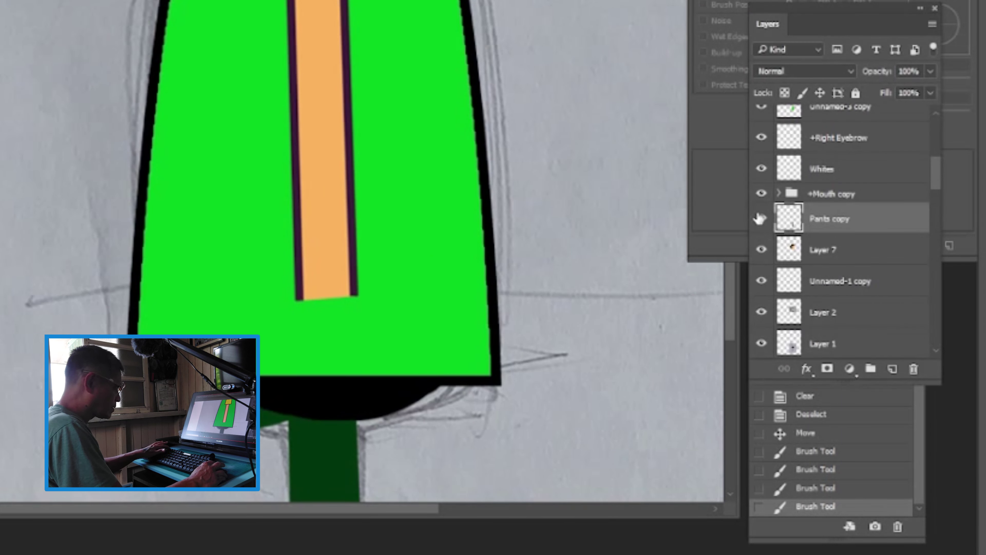
left_click(763, 219)
left_click(763, 219)
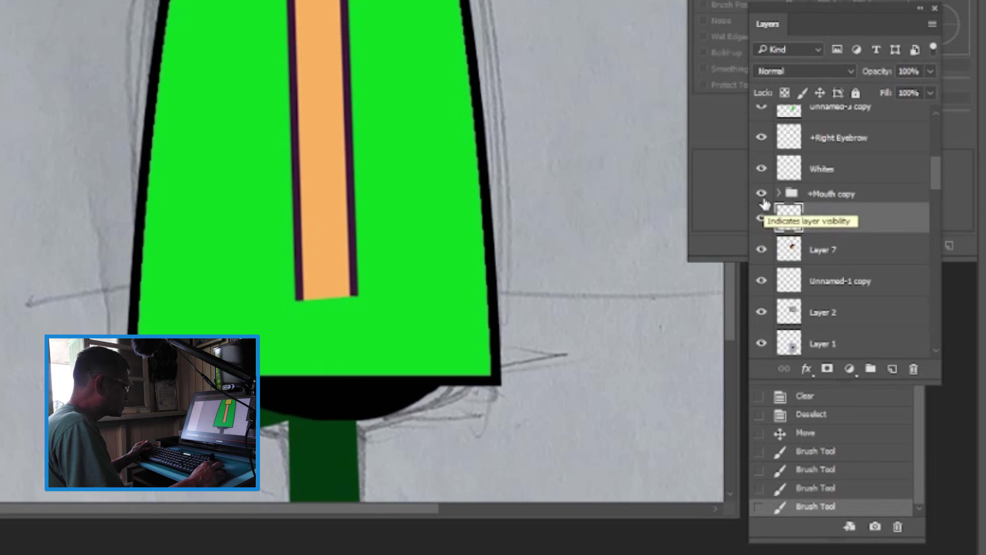
left_click(763, 218)
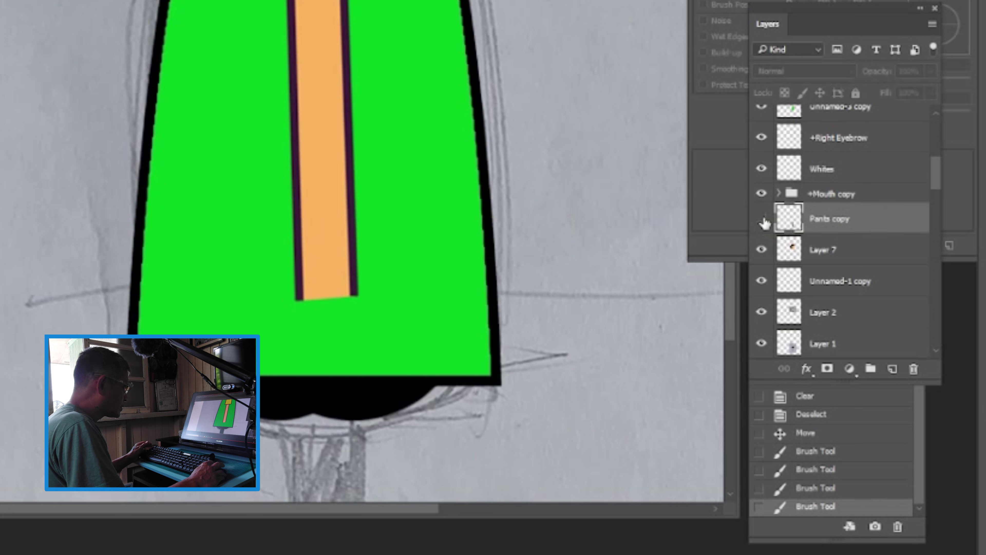
left_click(763, 218)
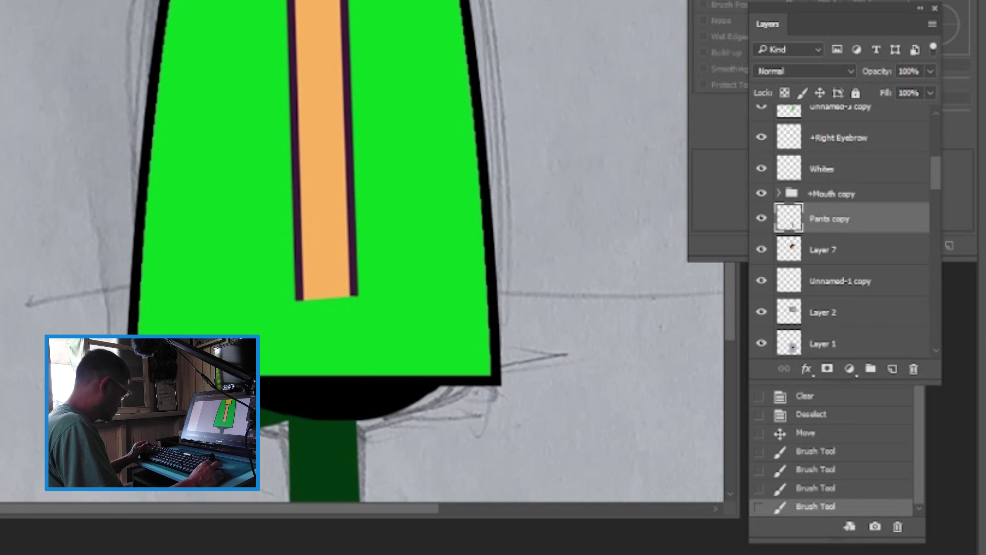
Erase a small bit at the leg's top-left and hide Layer 2
key("b")
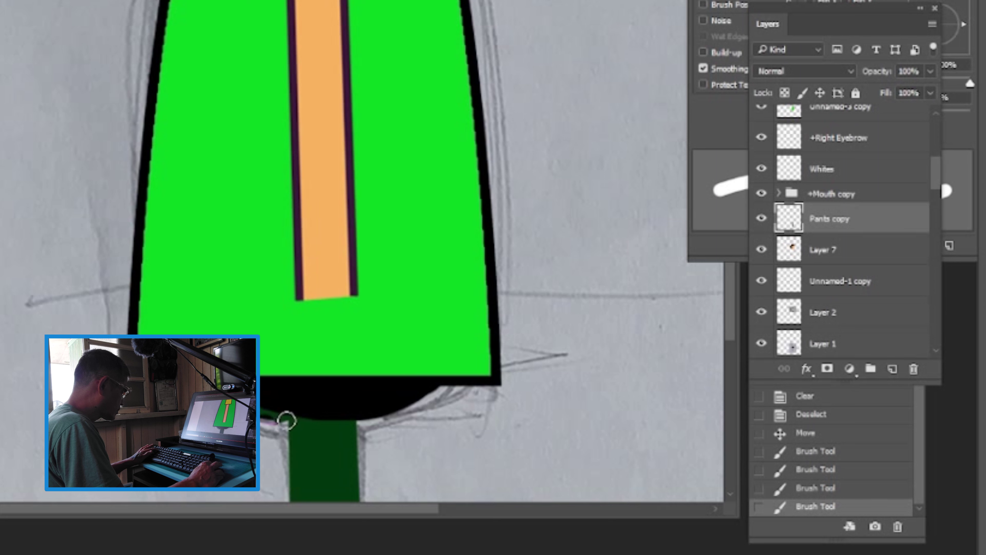
left_click_drag(308, 415, 261, 412)
key("ctrl+z")
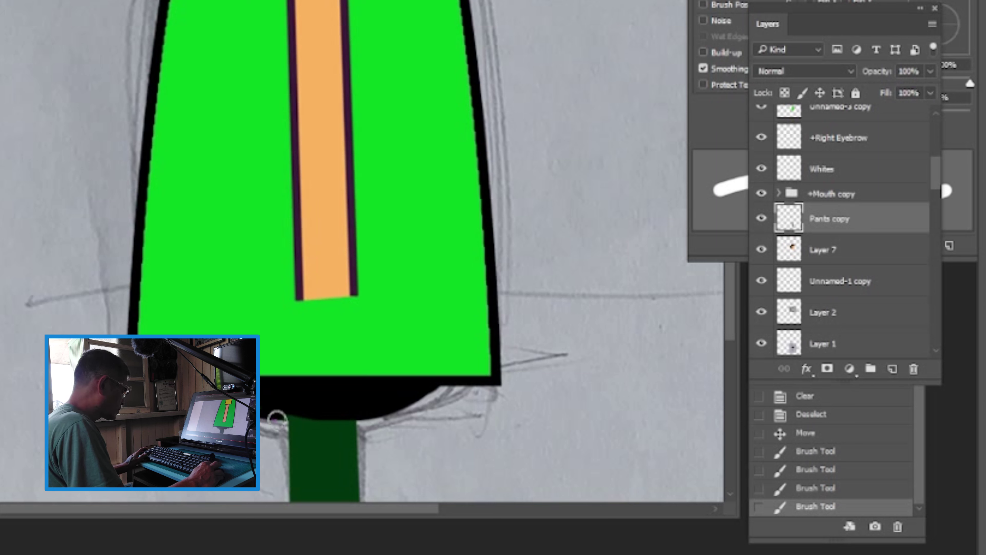
key("e")
left_click(279, 413)
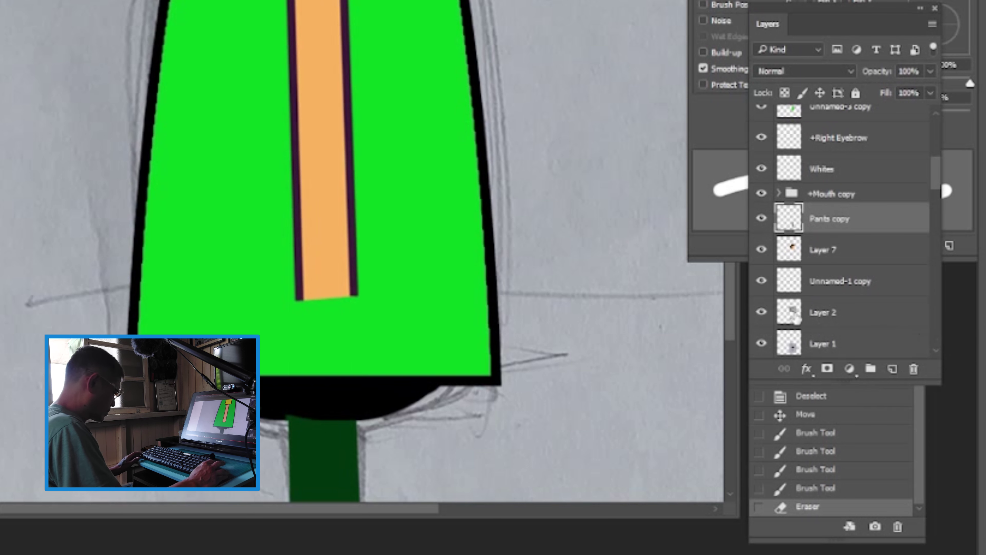
left_click(762, 312)
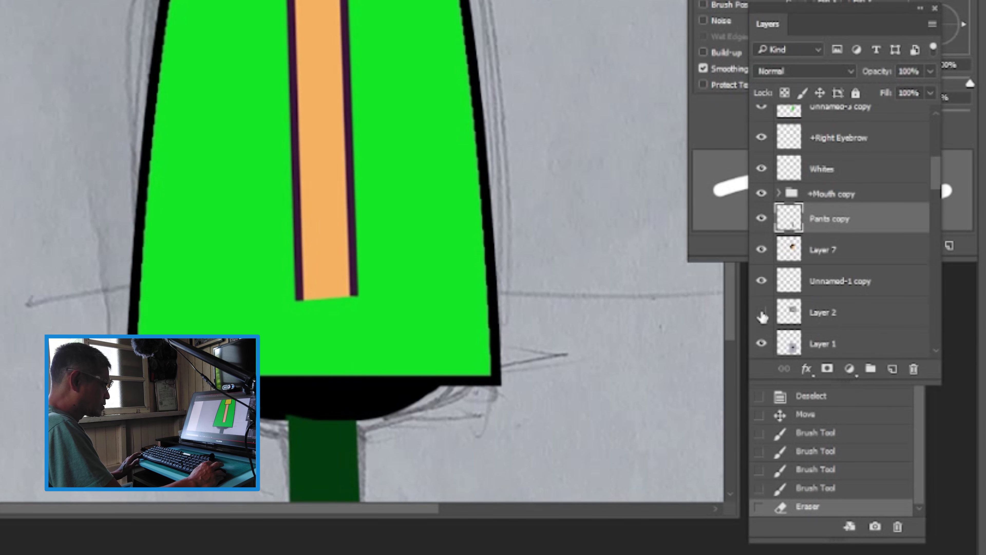
Hide the Layer 1 sketch and test-erase a wedge from the black band, undoing it
left_click(763, 348)
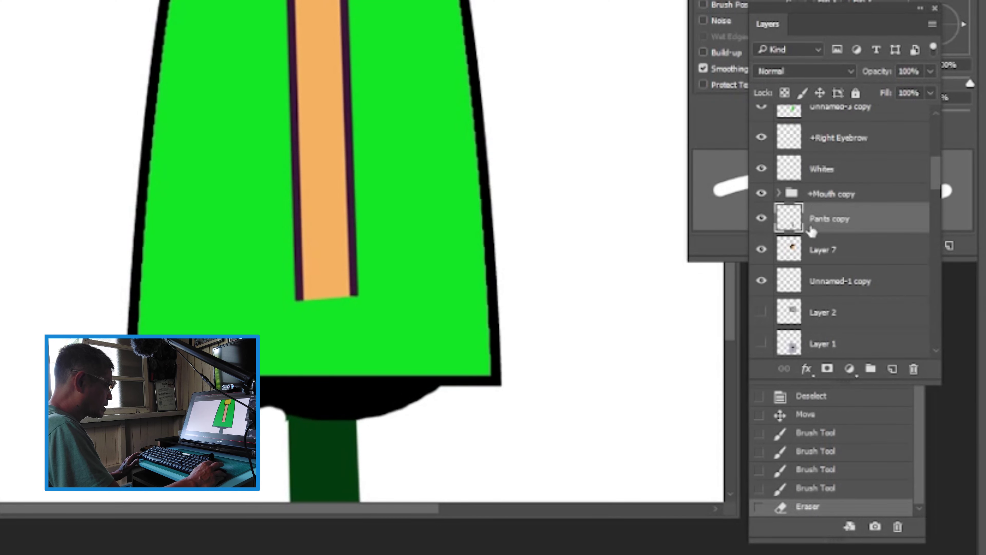
left_click(762, 218)
left_click(762, 219)
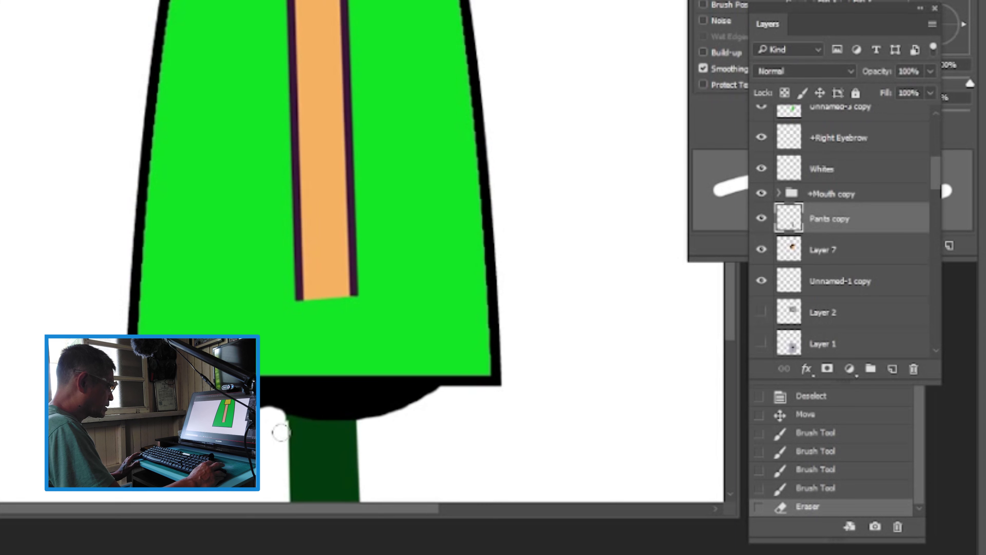
key("bracketright")
key("bracketright")
key("bracketright")
key("bracketright")
key("bracketright")
left_click_drag(264, 374, 273, 390)
key("ctrl+z")
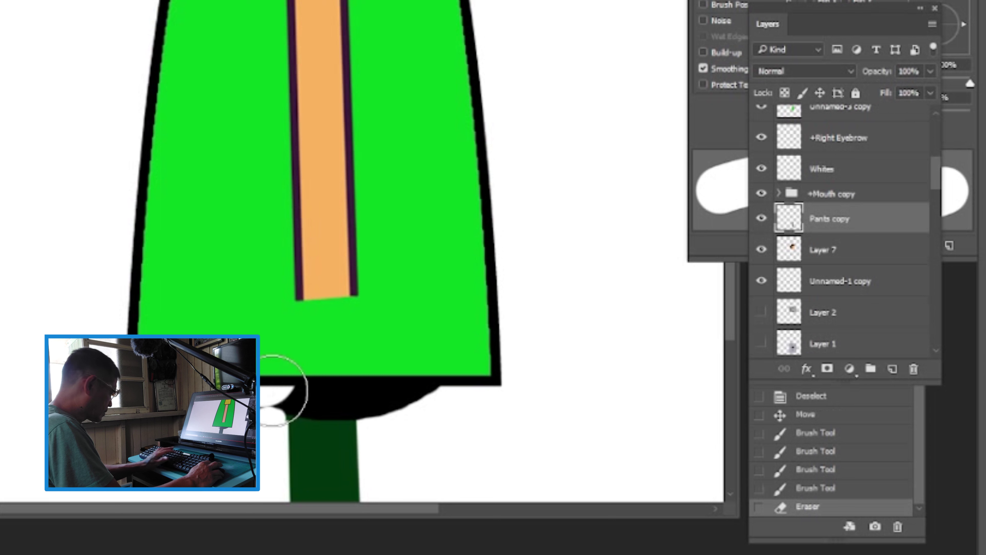
Paint the white gaps in the black band solid black with a larger brush
key("bracketright")
key("bracketright")
key("bracketright")
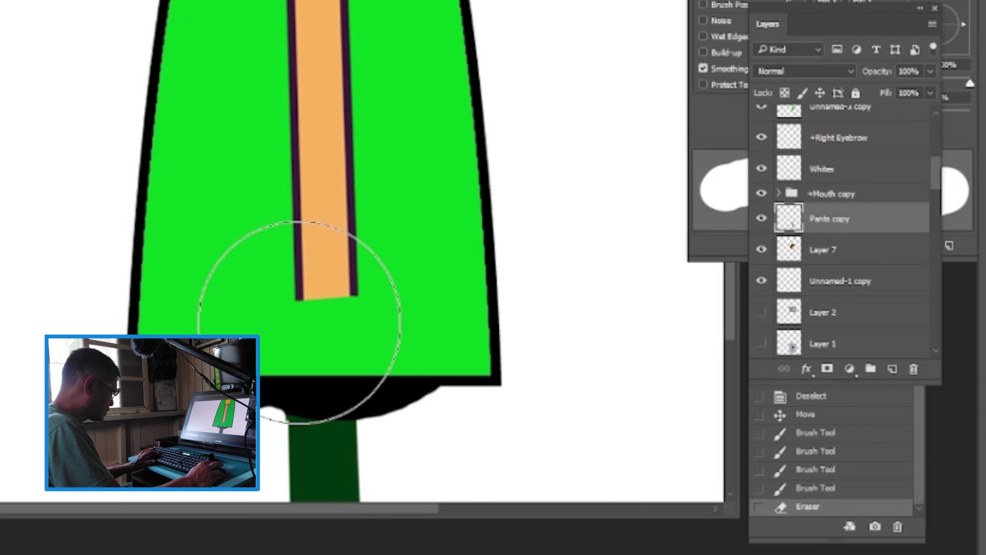
key("b")
left_click_drag(275, 342, 280, 313)
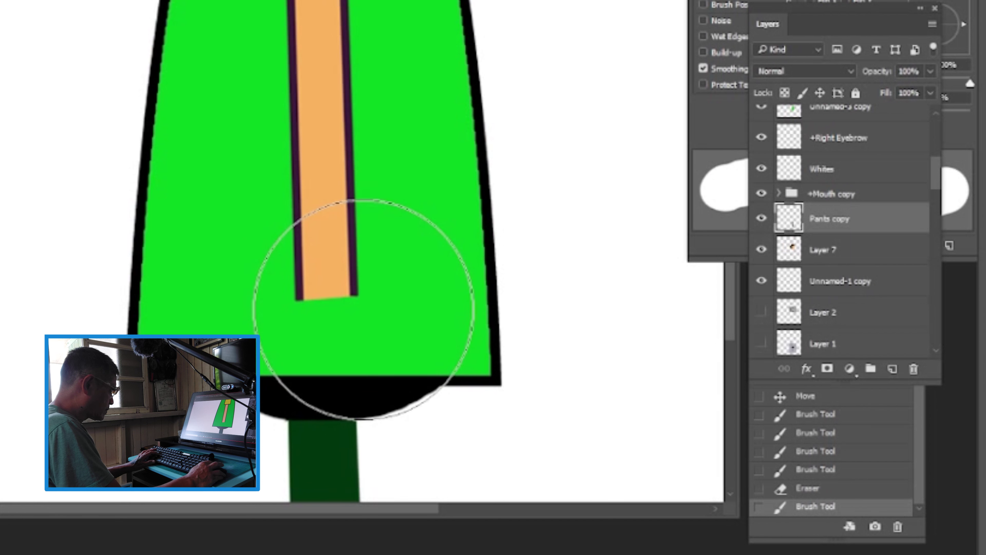
left_click(363, 310)
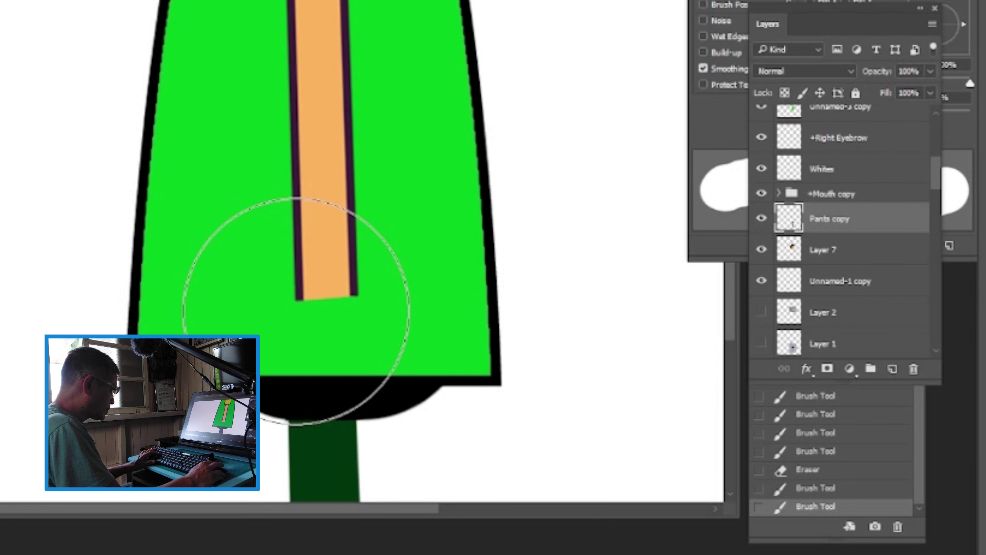
left_click(296, 312)
Zoom out and save the document
key("ctrl+minus")
key("ctrl+minus")
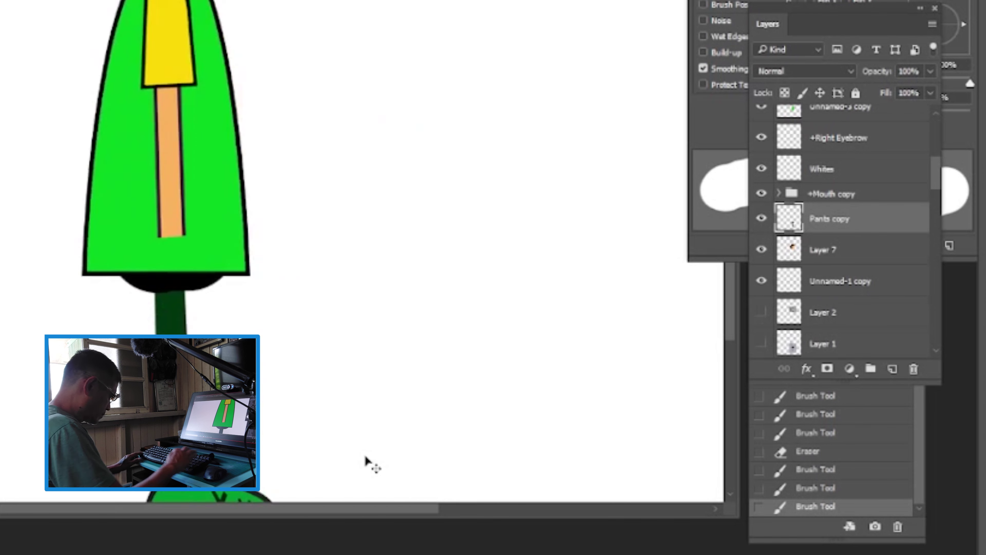
key("ctrl+minus")
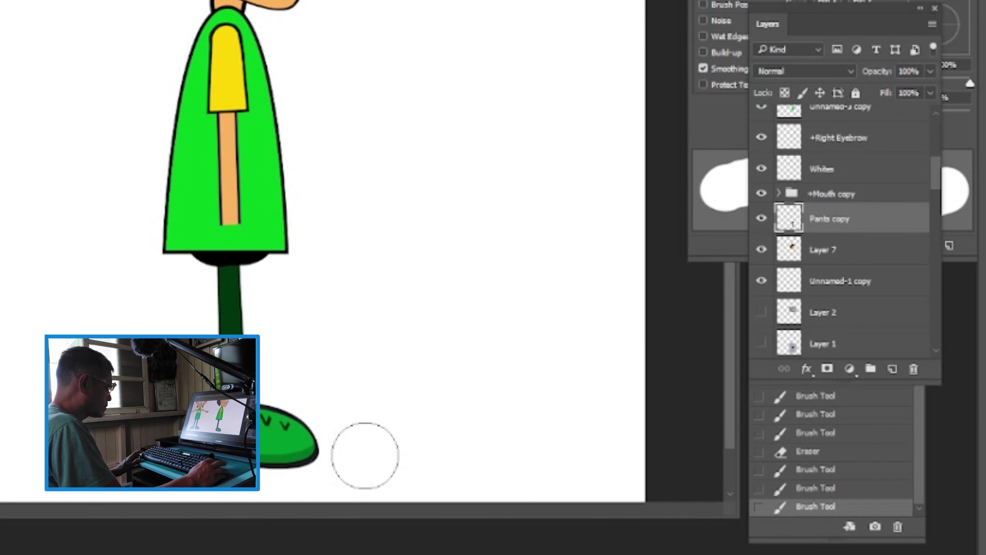
key("ctrl+s")
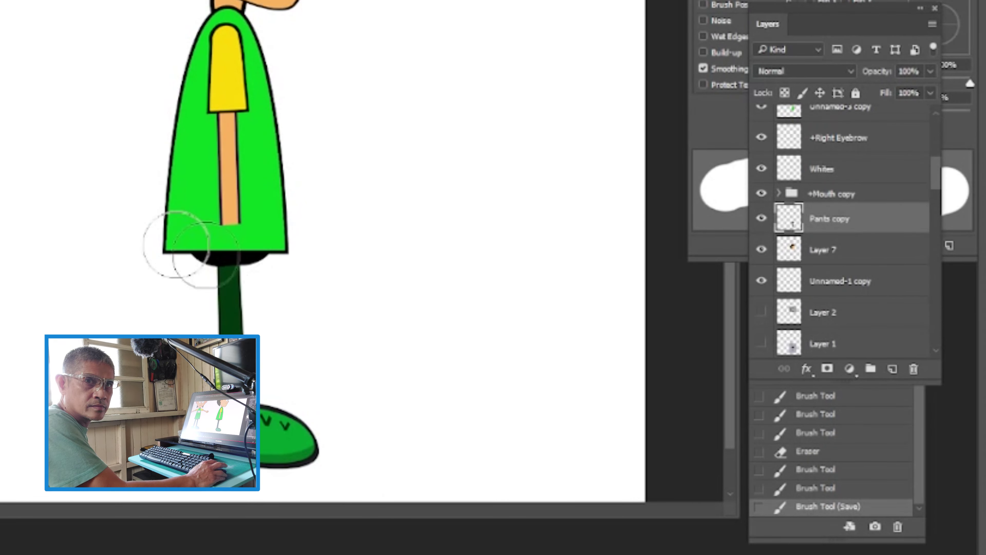
Hide the Left Blink layer so the front-facing girl's eye shows open
left_click_drag(194, 1, 466, 15)
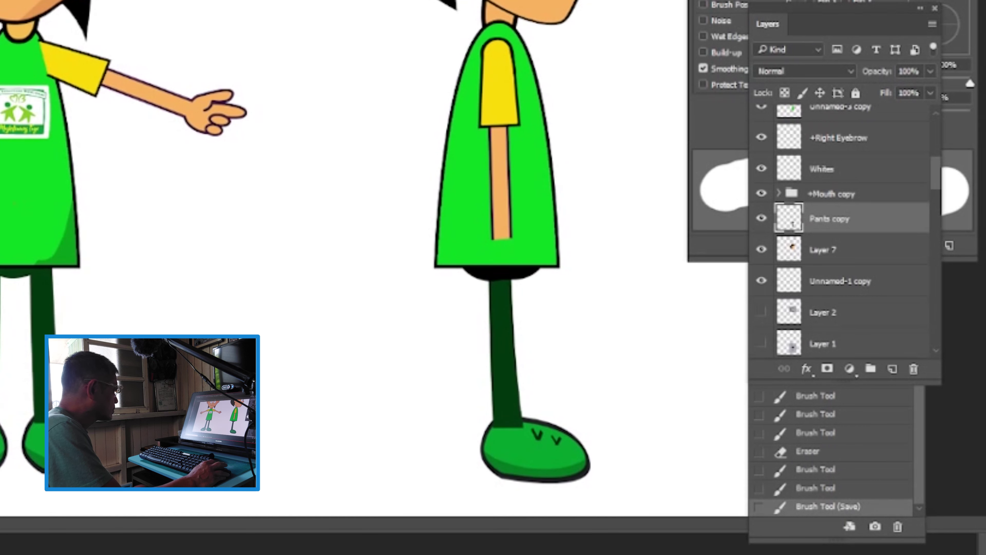
key("v")
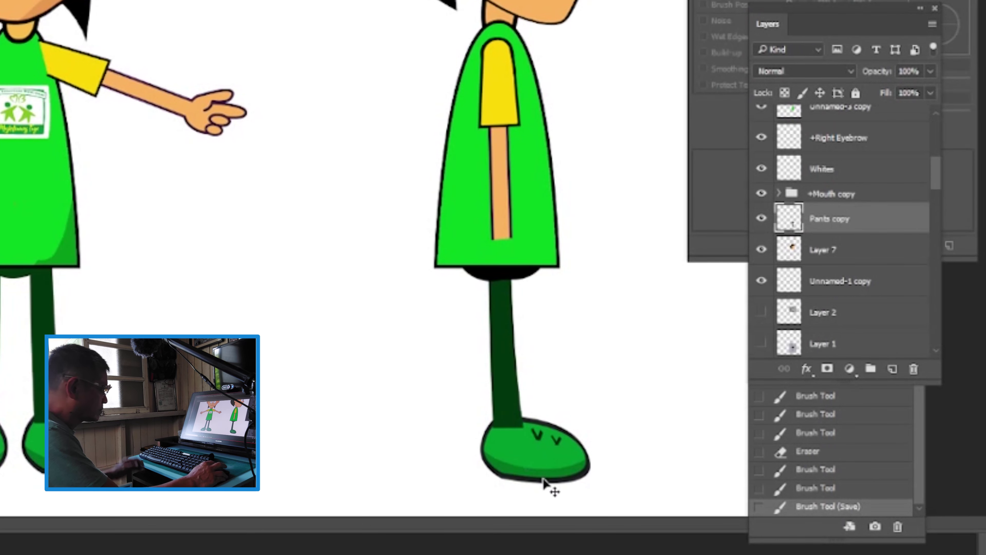
key("ctrl+minus")
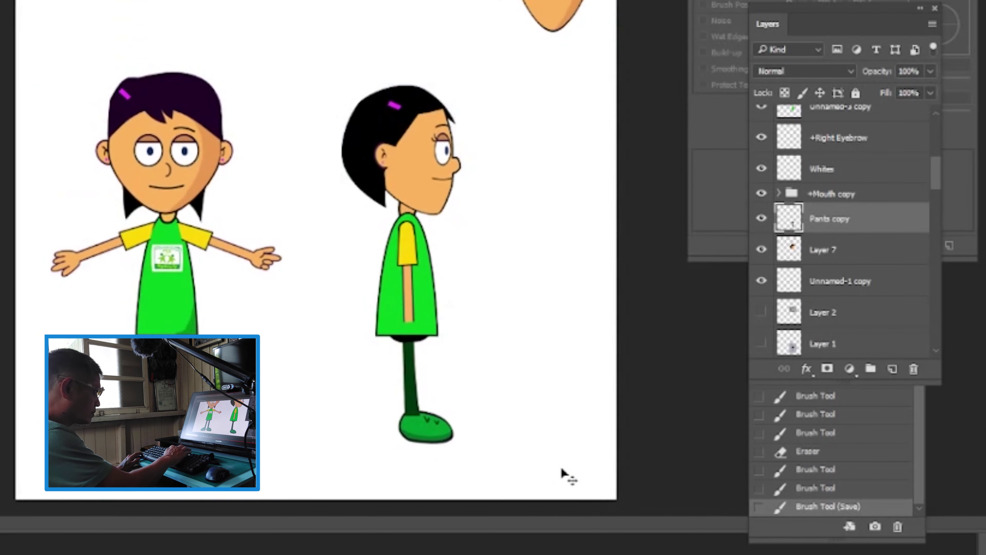
scroll(854, 264, "down", 3)
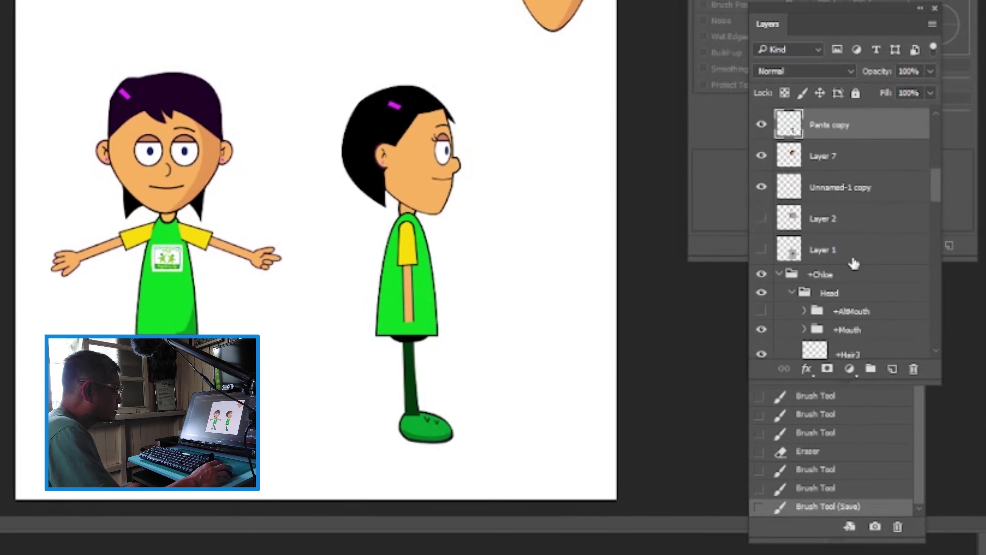
scroll(853, 264, "down", 10)
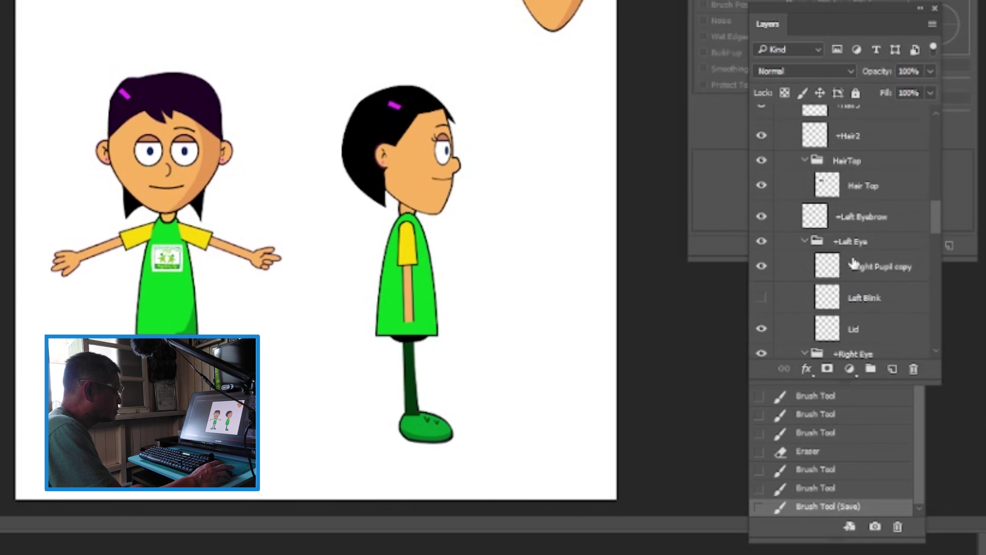
left_click(761, 299)
Show the hand on Arm copy and erase the Pants copy leg's round black top flat
left_click(410, 308, "ctrl")
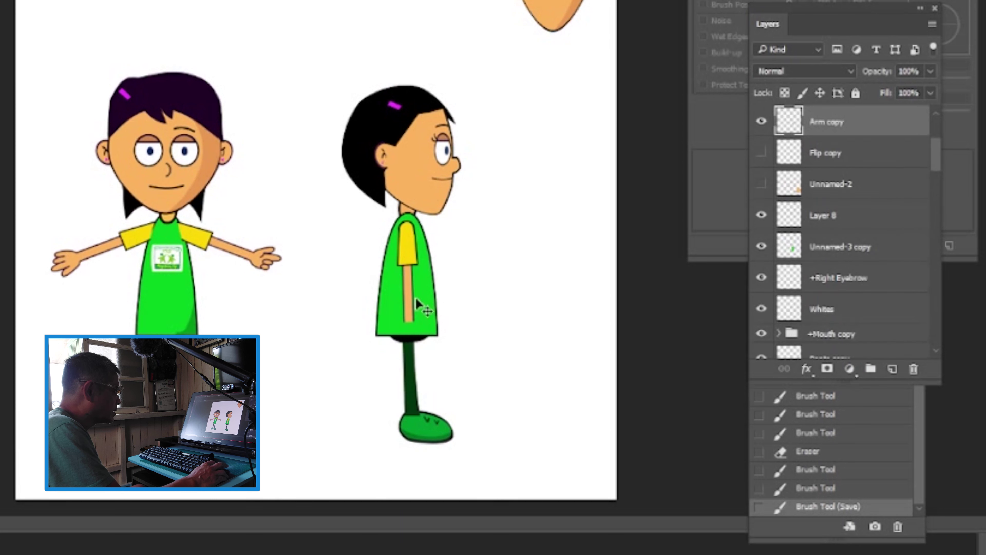
left_click(762, 153)
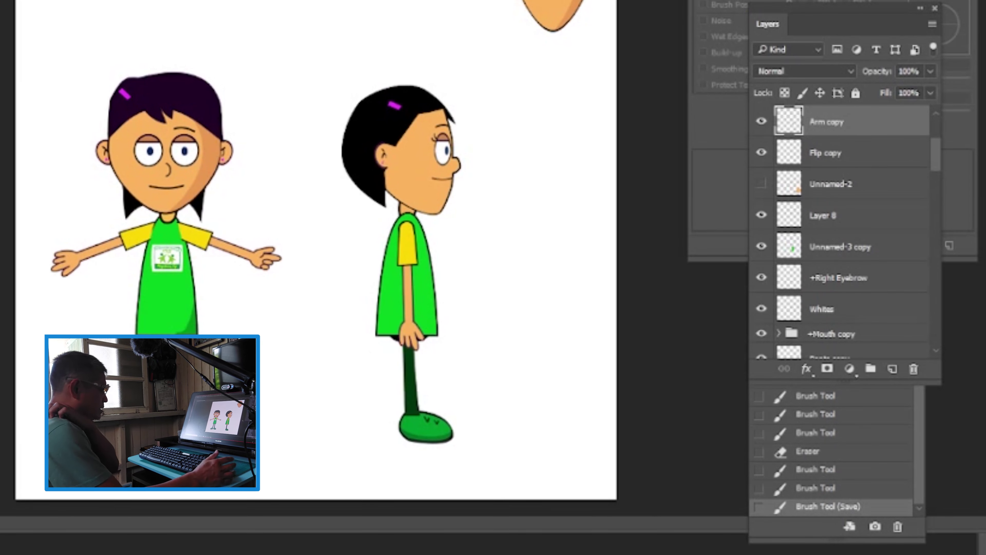
left_click(429, 428, "ctrl")
left_click_drag(429, 428, 520, 420)
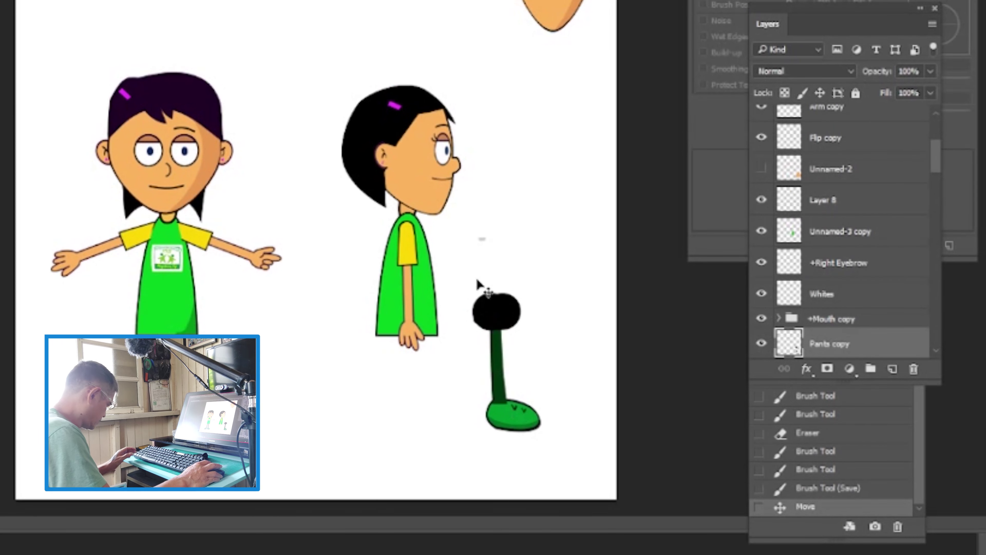
key("b")
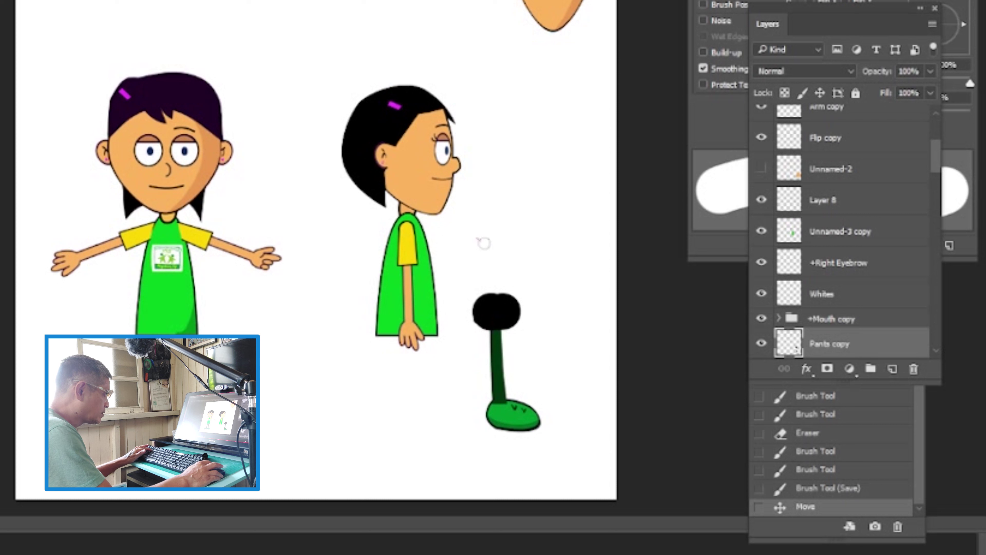
left_click(494, 292)
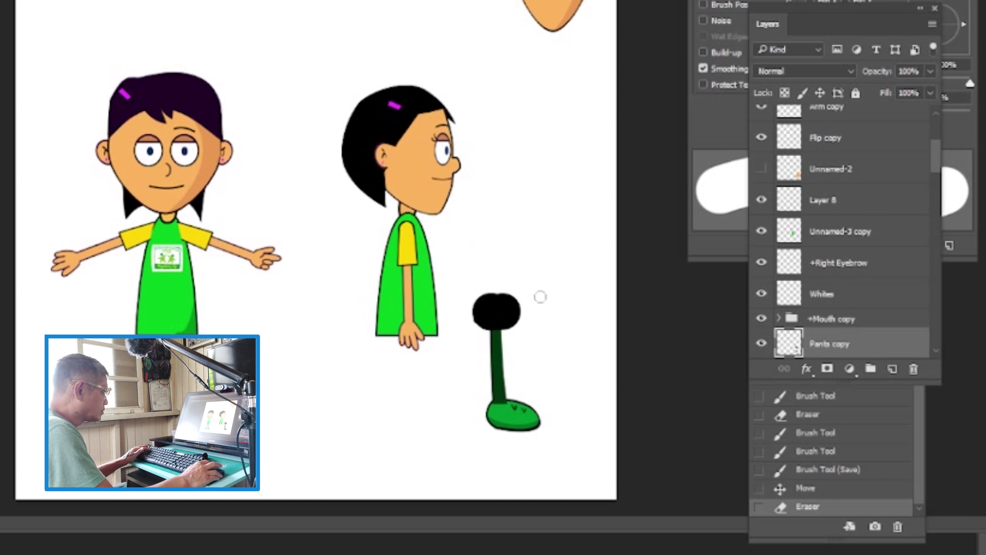
left_click_drag(535, 293, 397, 288)
mouse_move(463, 303)
left_mouse_down()
mouse_move(577, 302)
mouse_move(557, 295)
left_mouse_up()
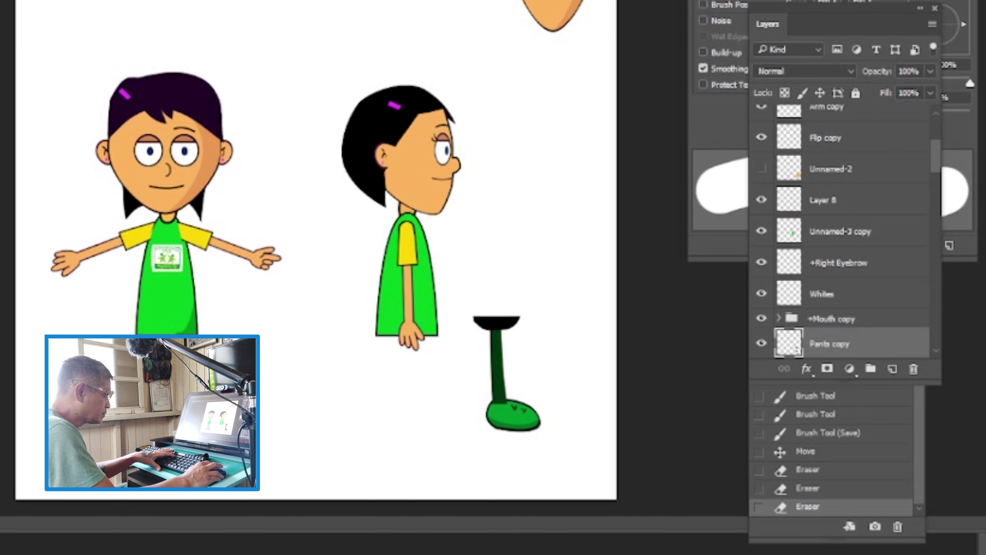
key("v")
left_click_drag(496, 415, 420, 424)
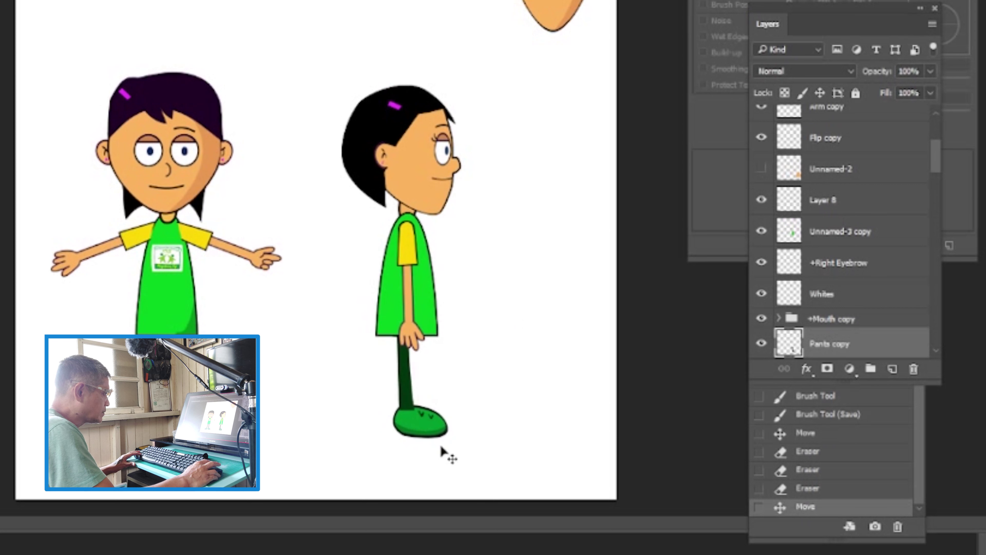
Duplicate the leg as Pants copy 2, send it behind the front leg, and nudge it into place
left_click_drag(430, 431, 461, 430)
key("ctrl+t")
key("Return")
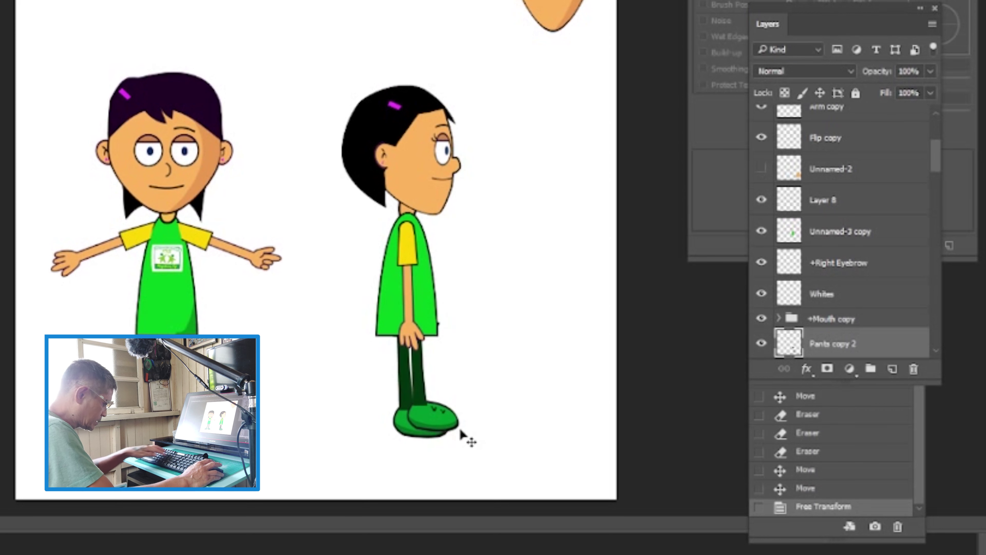
key("ctrl+bracketleft")
key("ctrl+bracketleft")
key("ctrl+bracketleft")
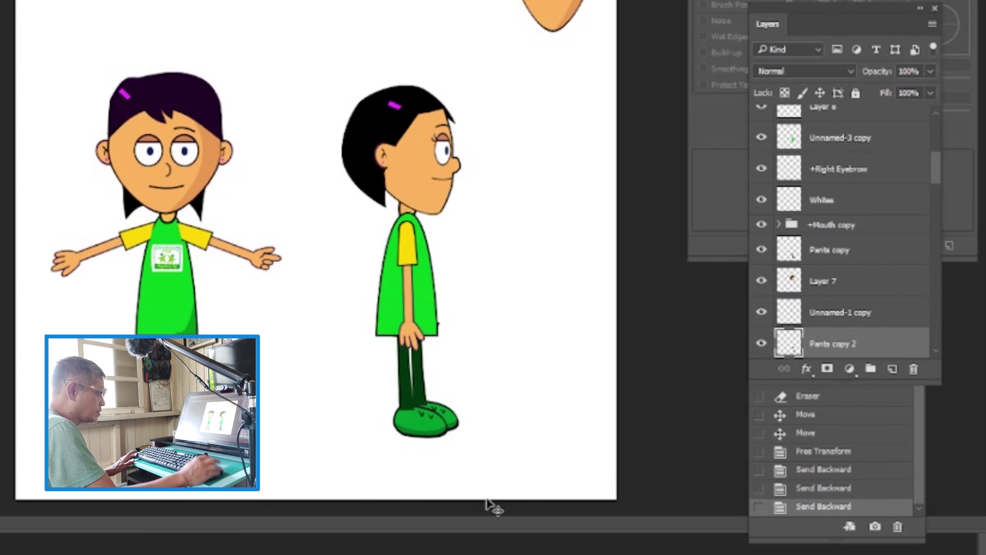
key("Left")
key("Left")
key("Right")
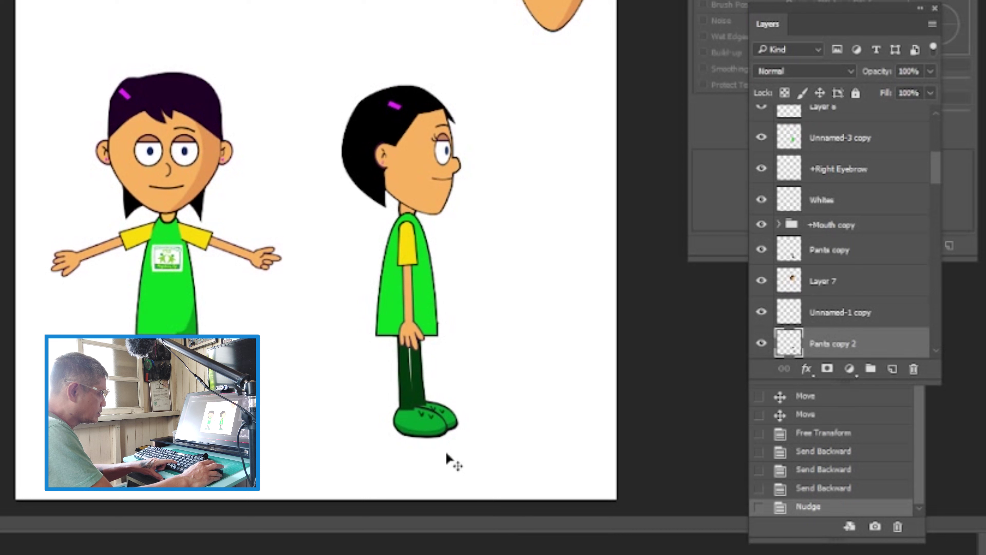
left_click(404, 246)
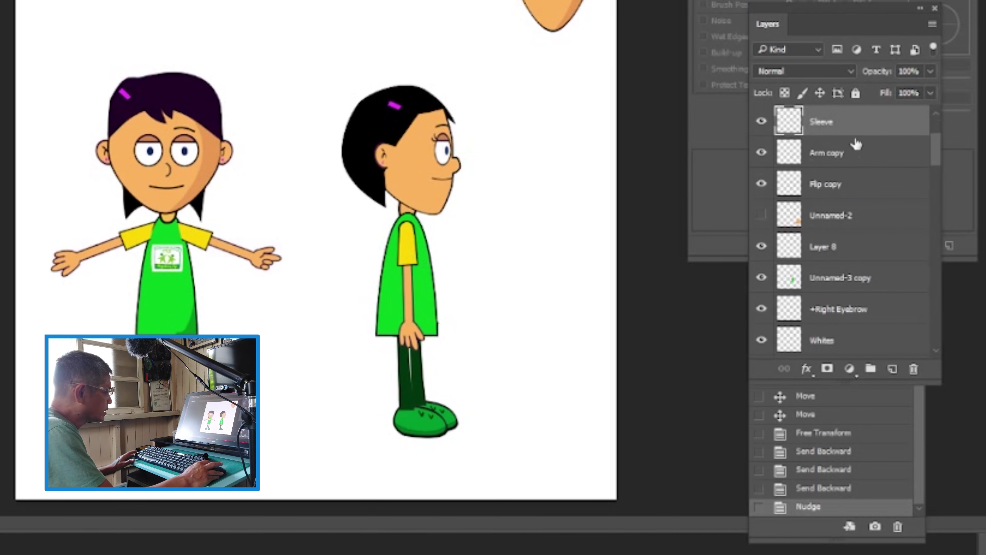
Show Arm copy and merge it with the Sleeve layer using Ctrl+E
left_click(415, 328)
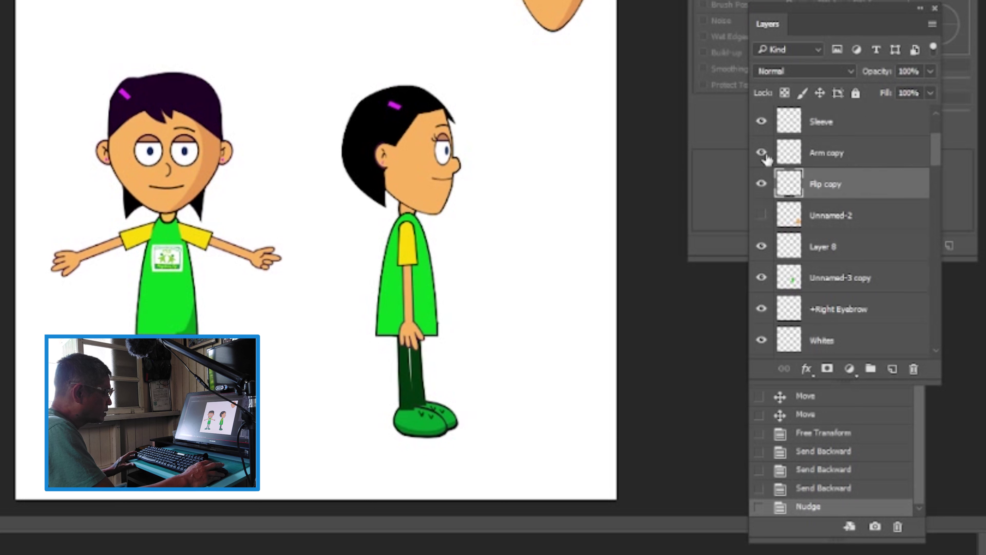
left_click(761, 153)
left_click(762, 122)
left_click(763, 123)
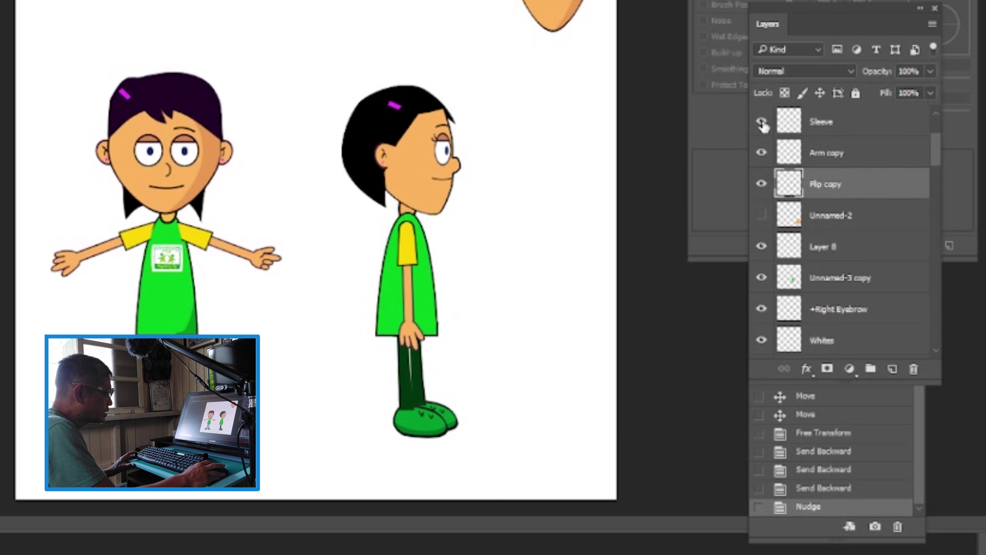
left_click(762, 153)
left_click(762, 154)
left_click(847, 124)
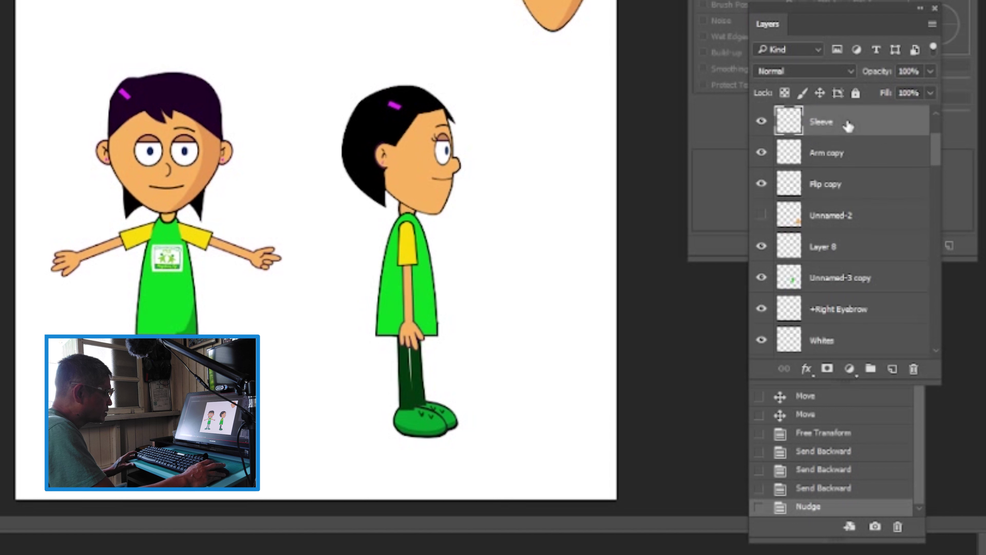
left_click(841, 157, "shift")
key("ctrl+e")
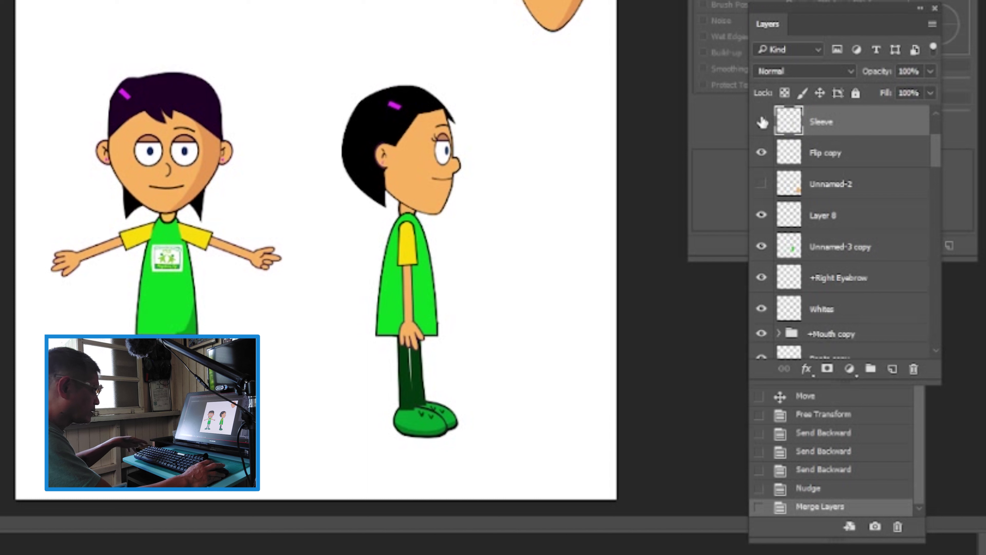
left_click(762, 122)
left_click(762, 121)
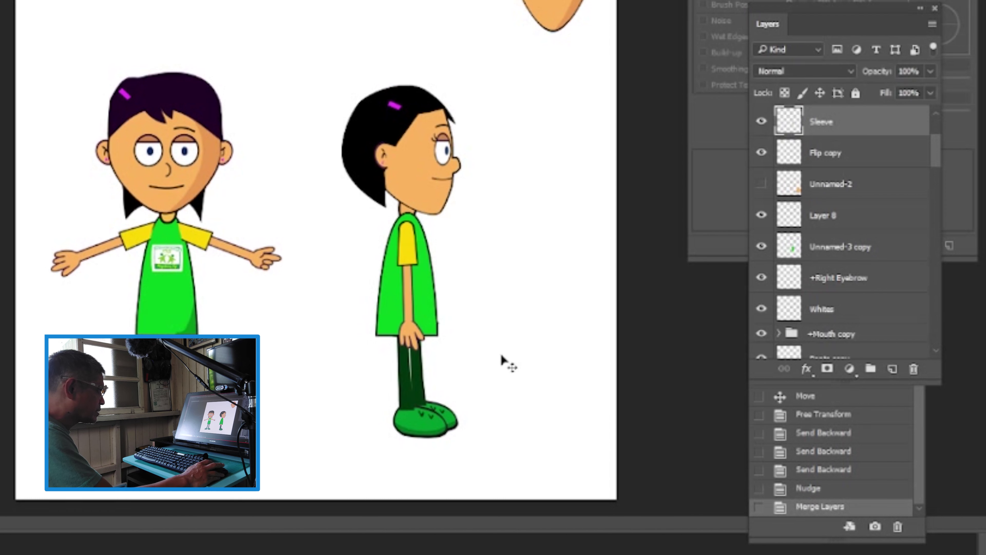
Delete the unneeded layer
left_click(407, 335)
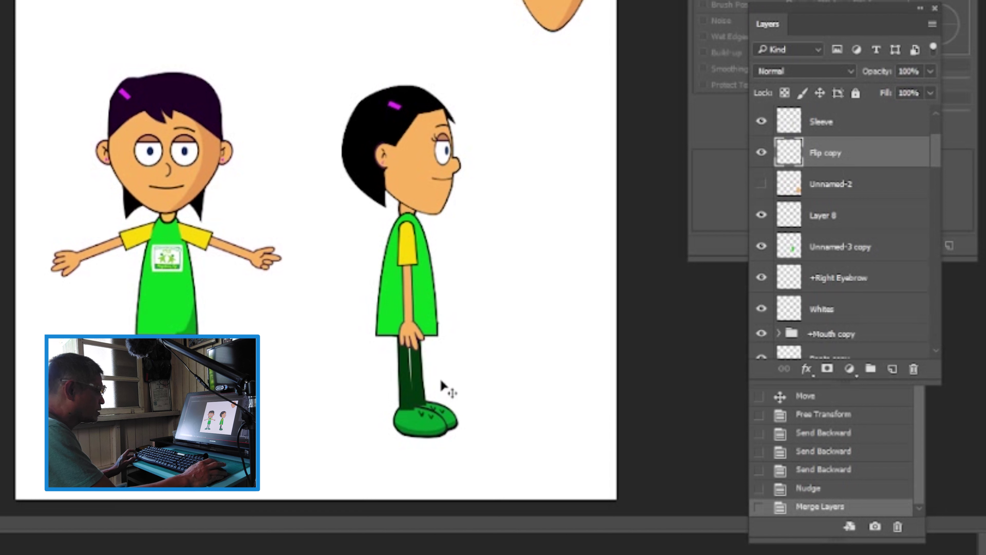
key("alt+comma")
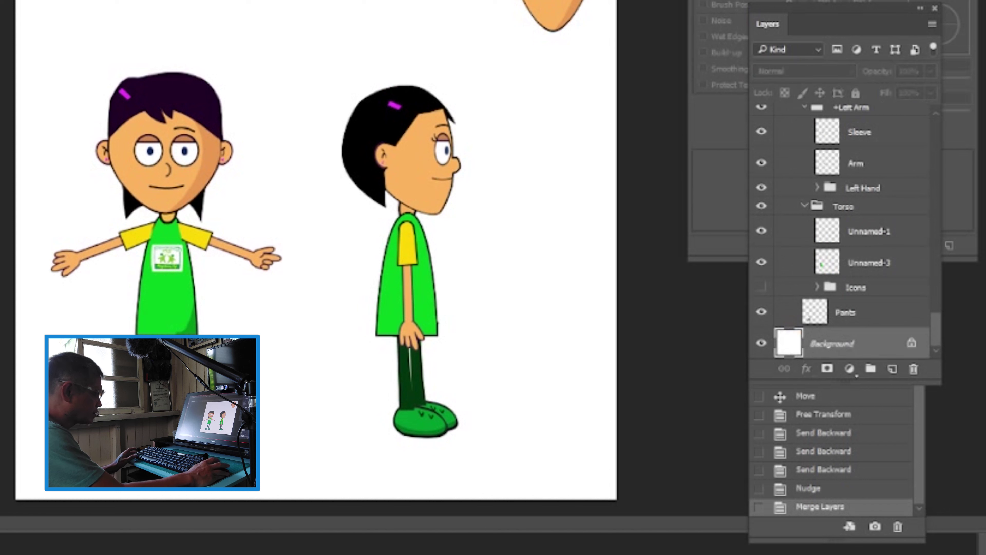
key("Delete")
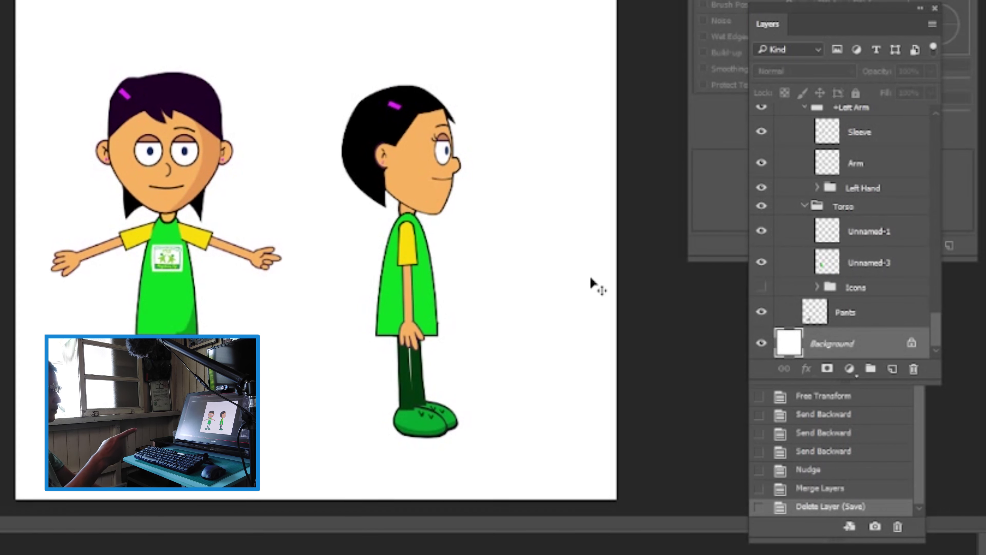
Nudge the Pants copy and Pants copy 2 legs slightly down
left_click(418, 434)
key("Down")
key("Down")
key("Down")
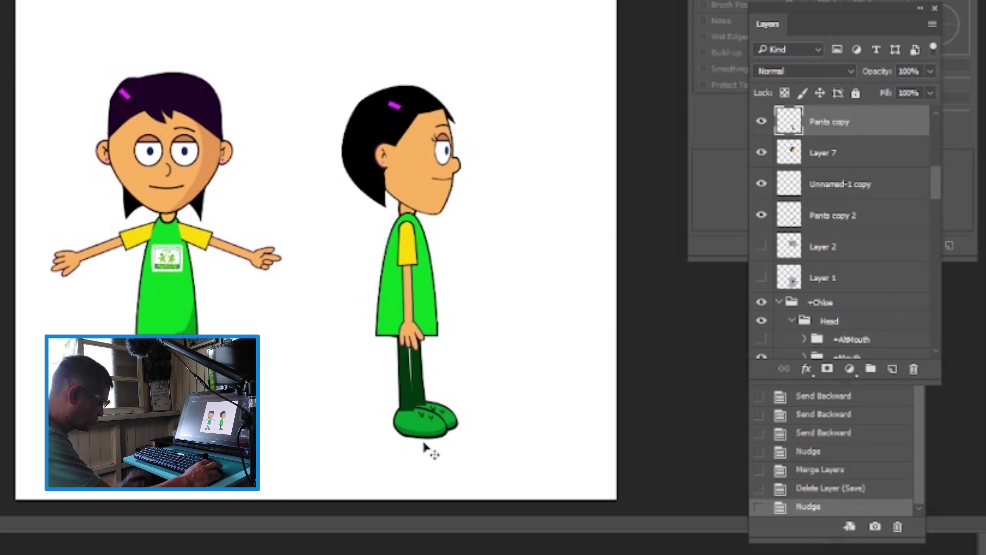
left_click(436, 420)
key("Down")
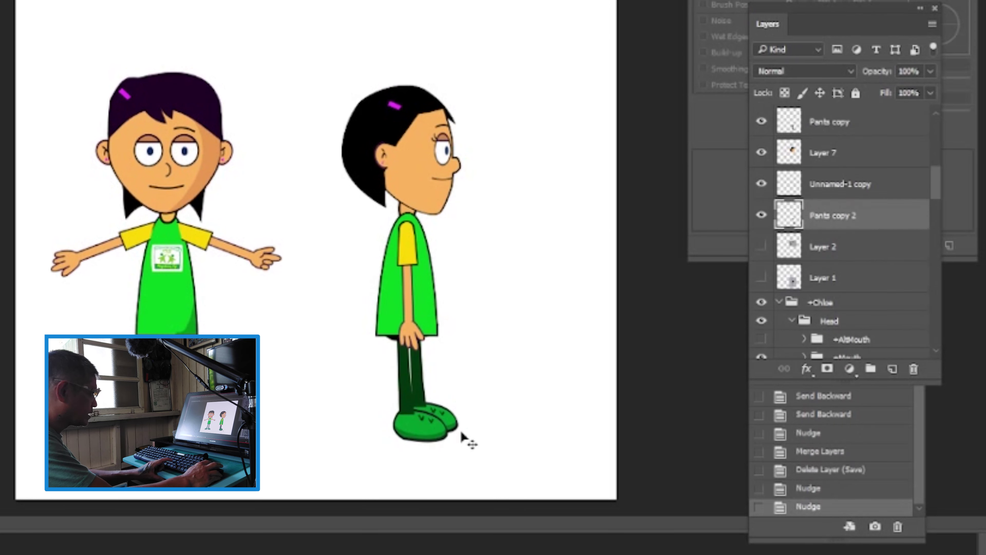
left_click(416, 252)
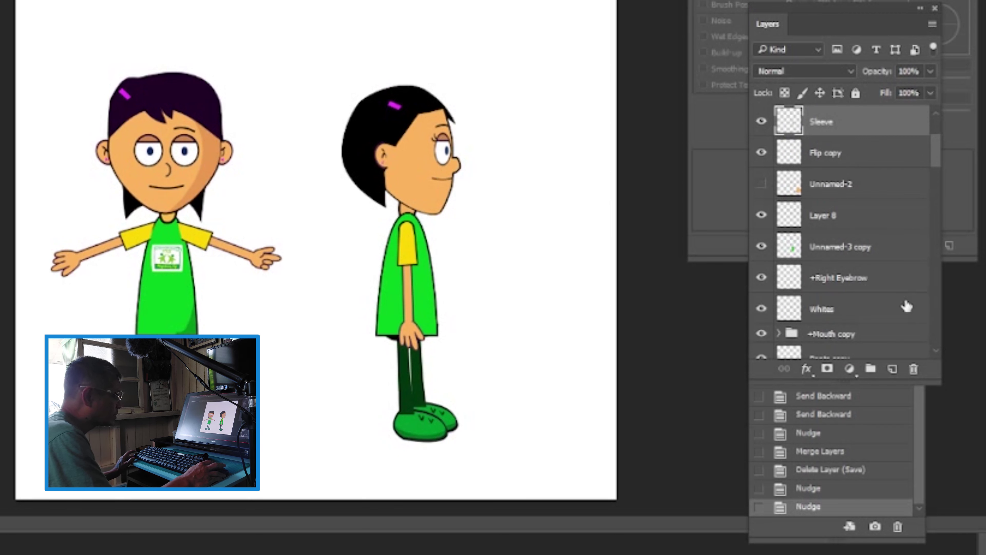
Create a new group named rarm and move the Sleeve layer into it
left_click(872, 368)
double_click(818, 117)
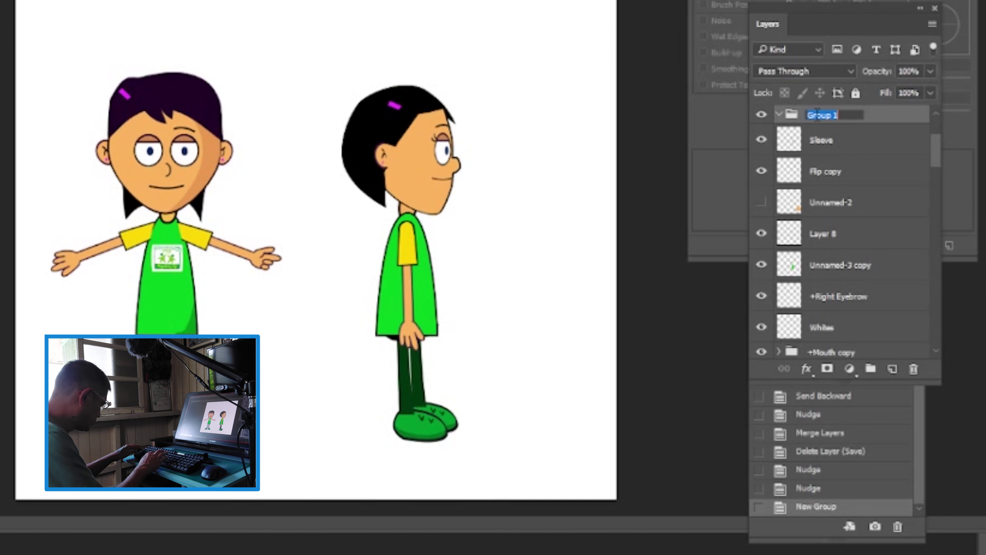
type("r")
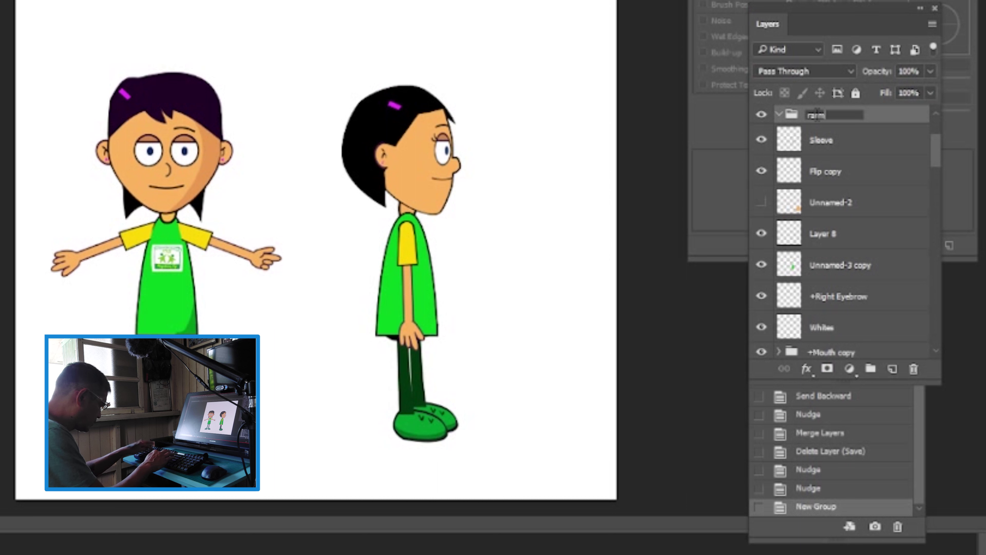
type("arm")
key("Return")
left_click_drag(860, 141, 840, 118)
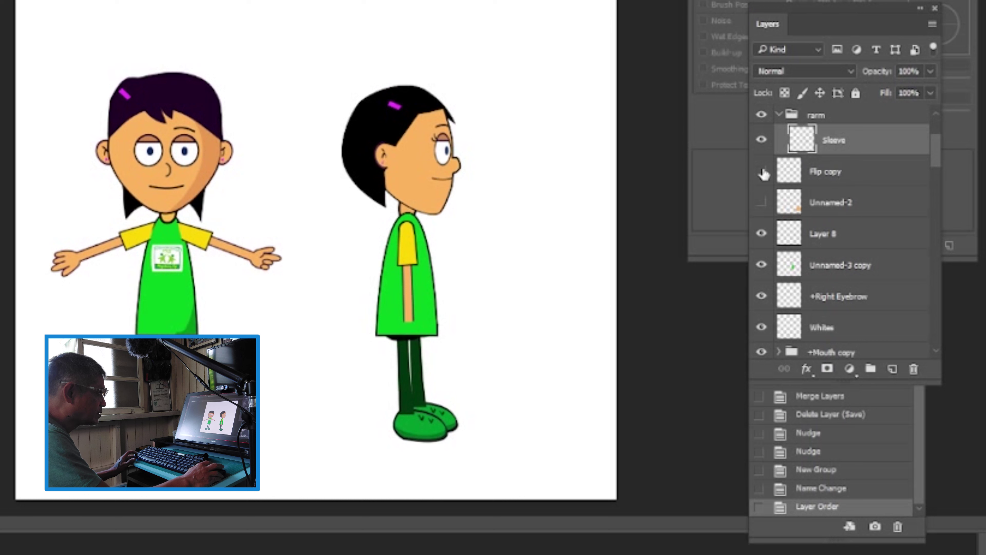
Rename Flip copy to hand, move it into rarm, and place it below Sleeve
double_click(825, 181)
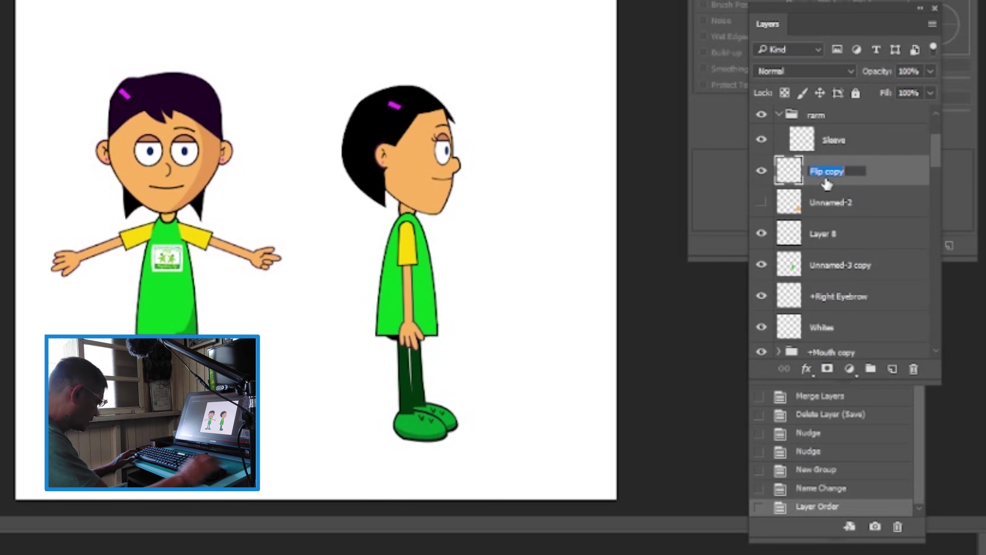
type("hand")
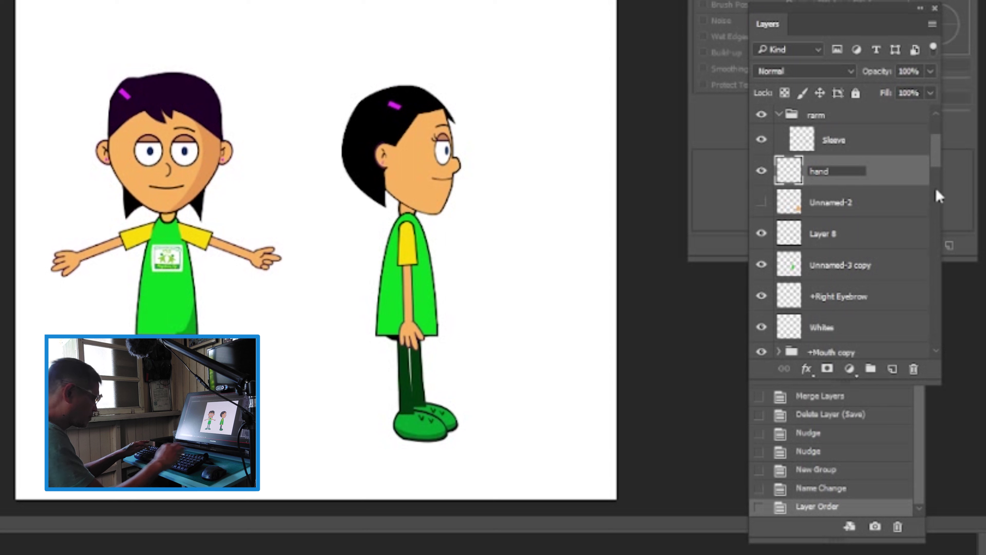
key("Return")
left_click_drag(863, 179, 863, 126)
left_click(763, 116)
left_click(763, 116)
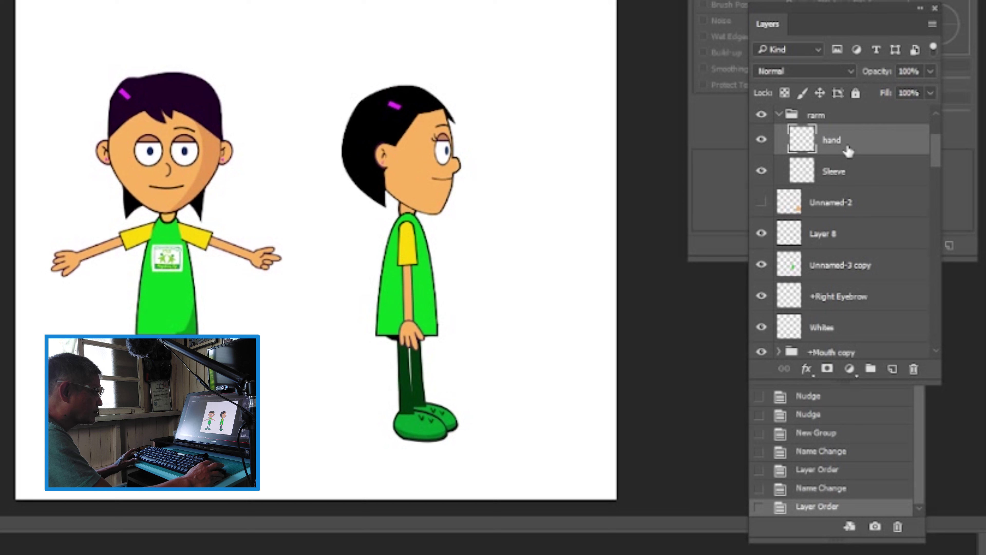
key("ctrl+bracketleft")
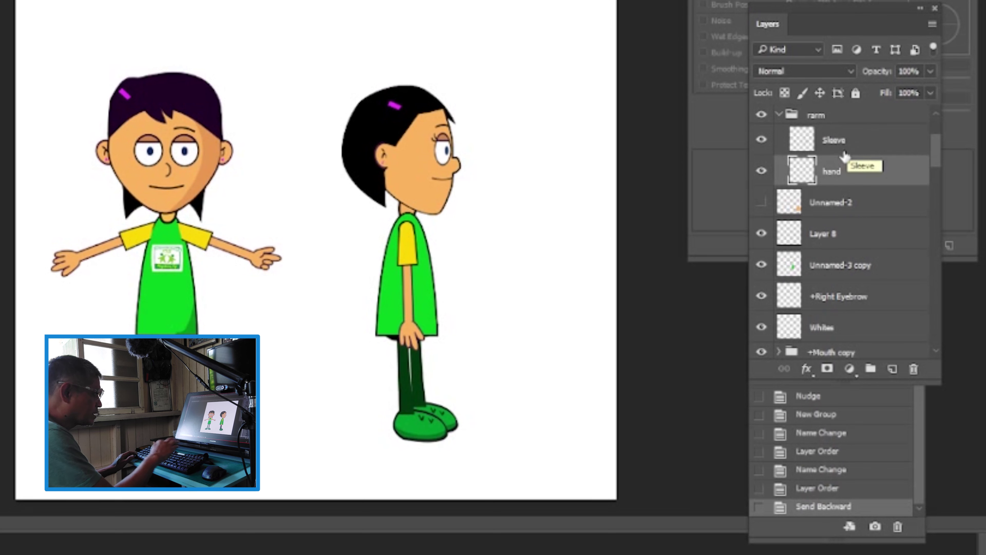
left_click(843, 116)
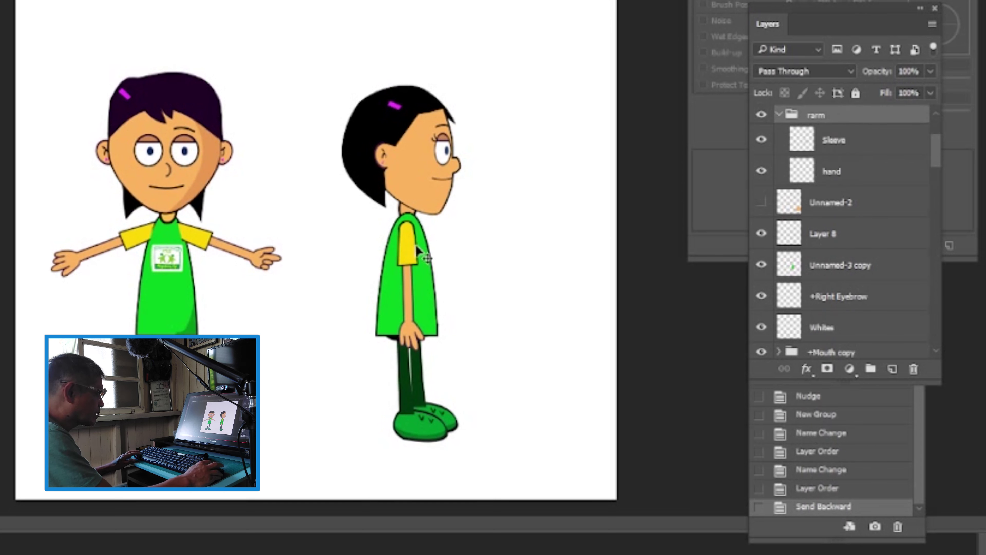
Duplicate the rarm group and rename the copy Larm copy
left_click_drag(409, 244, 505, 252)
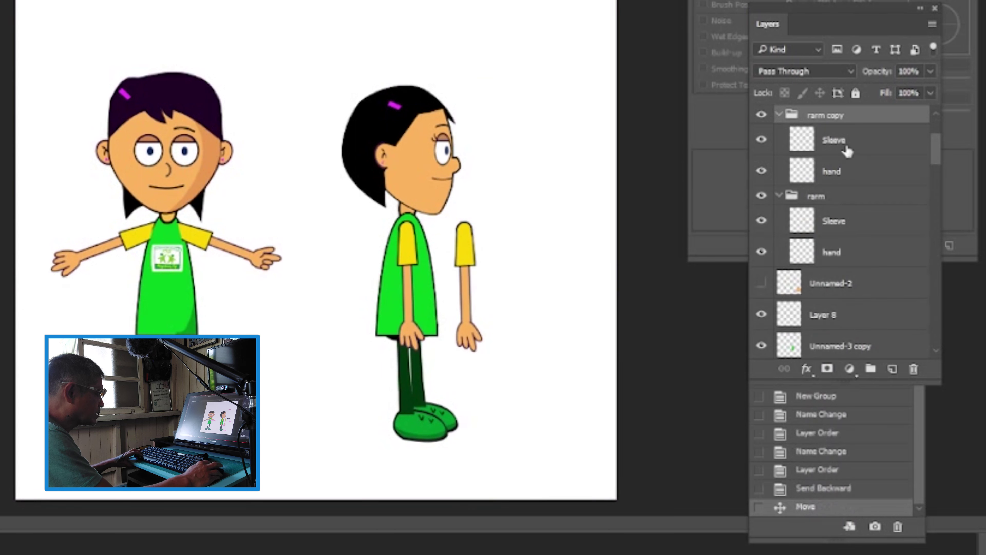
double_click(820, 117)
left_click(815, 115)
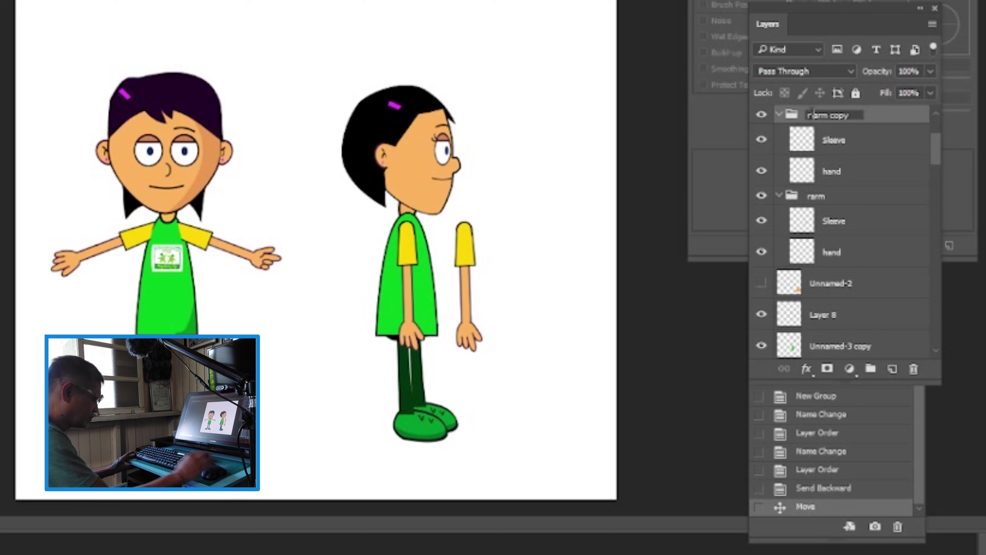
type("L")
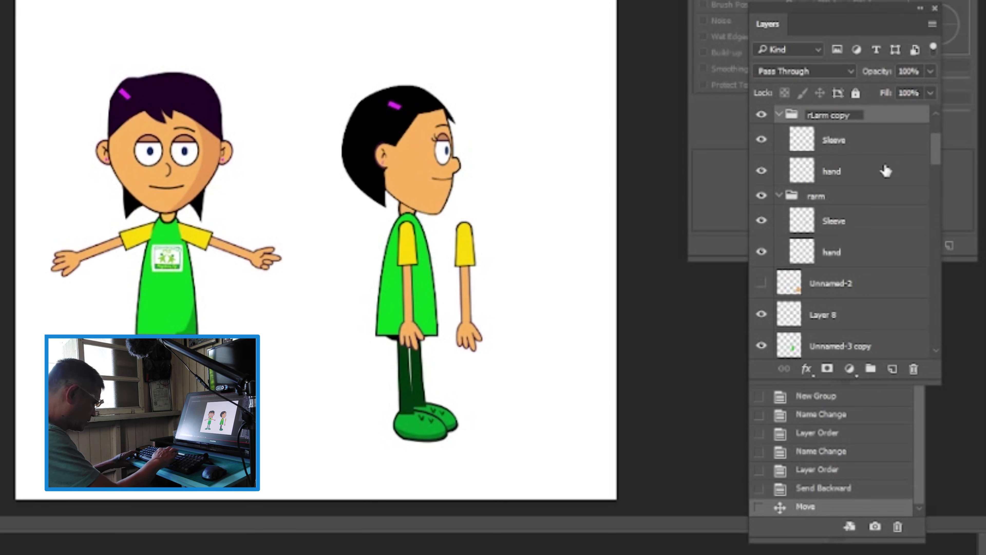
type("L")
key("Return")
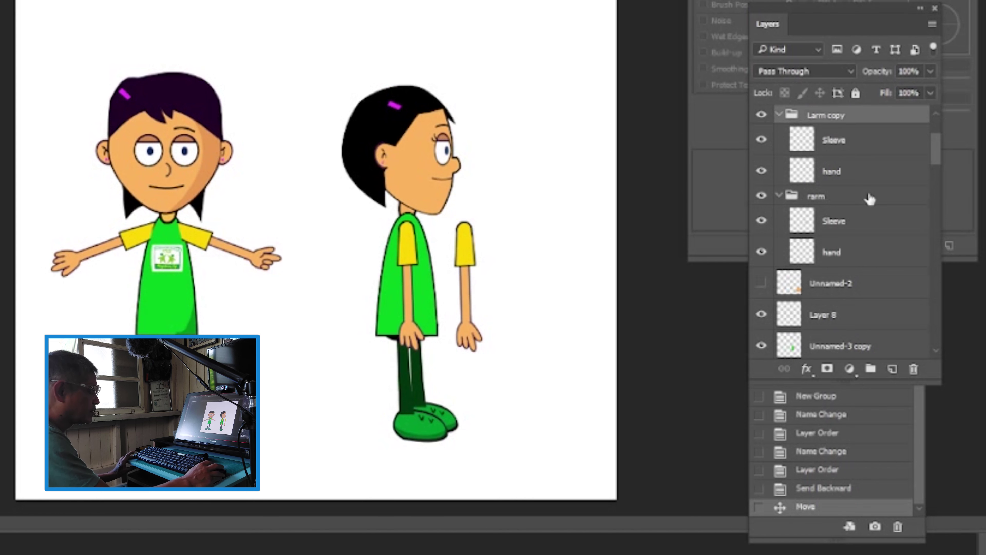
left_click(870, 198)
left_click(759, 116)
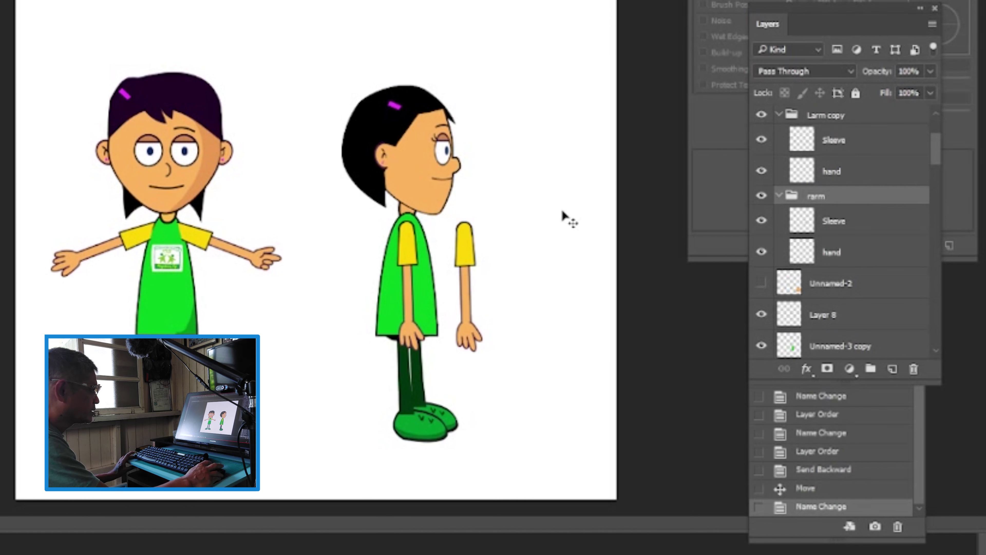
Move the Larm copy group onto the side-view torso and send it behind the body
left_click(467, 245)
left_click_drag(465, 243, 447, 238)
key("ctrl+z")
left_click(863, 117)
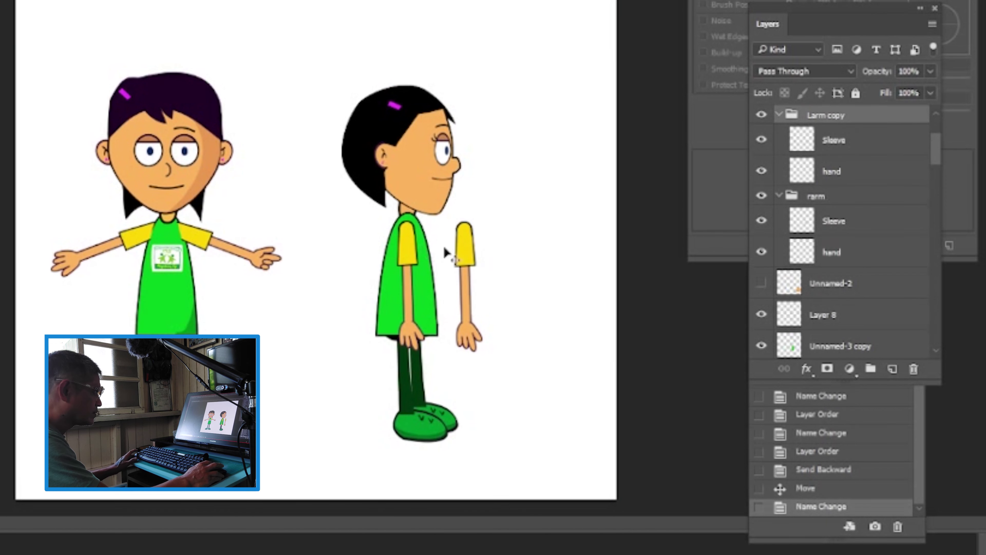
left_click_drag(474, 248, 438, 247)
key("ctrl+z")
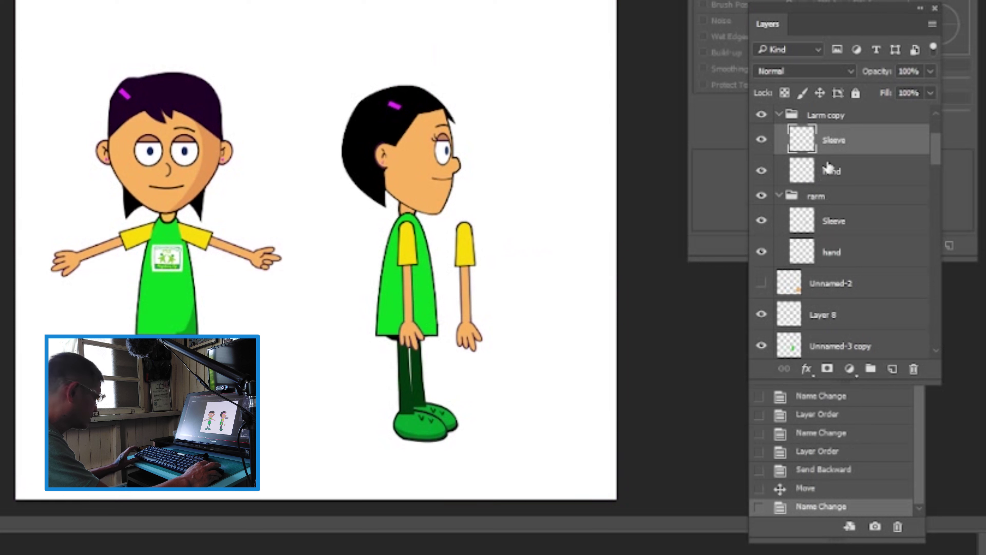
left_click(853, 121)
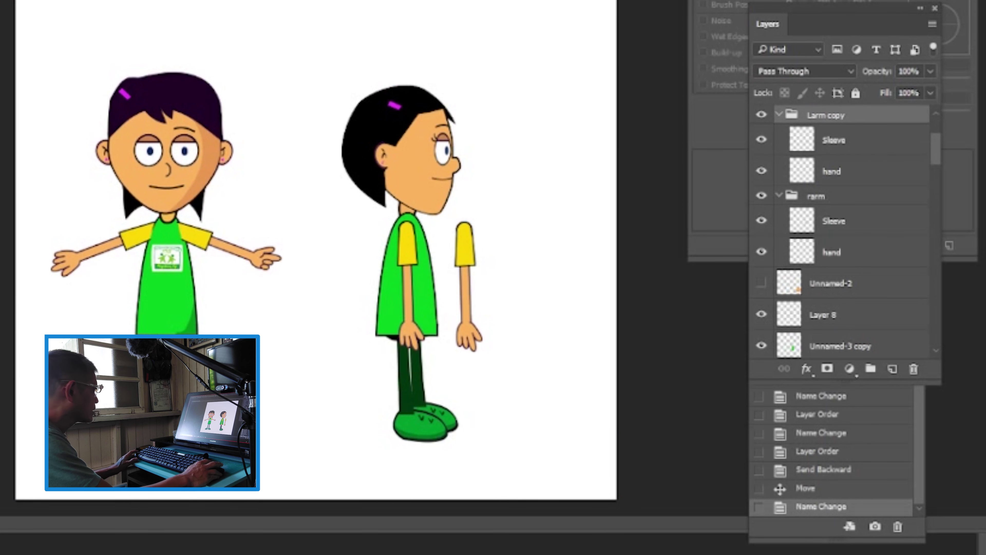
left_click_drag(469, 252, 418, 244)
key("ctrl")
key("ctrl+bracketleft")
key("ctrl+bracketleft")
key("ctrl+bracketleft")
key("ctrl+bracketleft")
key("ctrl+bracketleft")
key("ctrl+bracketleft")
key("ctrl+bracketleft")
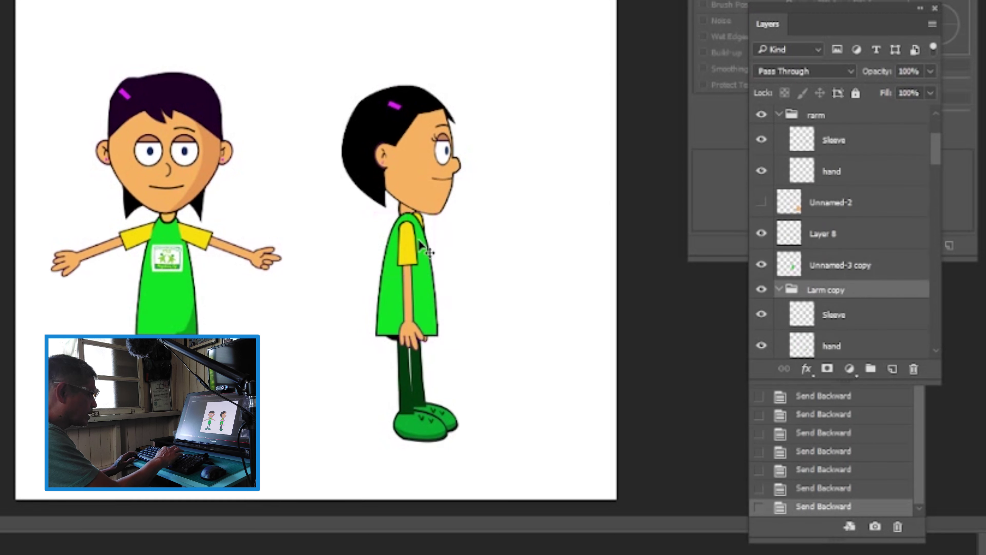
left_click_drag(425, 223, 440, 249)
Rotate the Larm copy arm about -7.3° forward, nudge it left, and save the file
left_click_drag(467, 331, 480, 330)
key("Return")
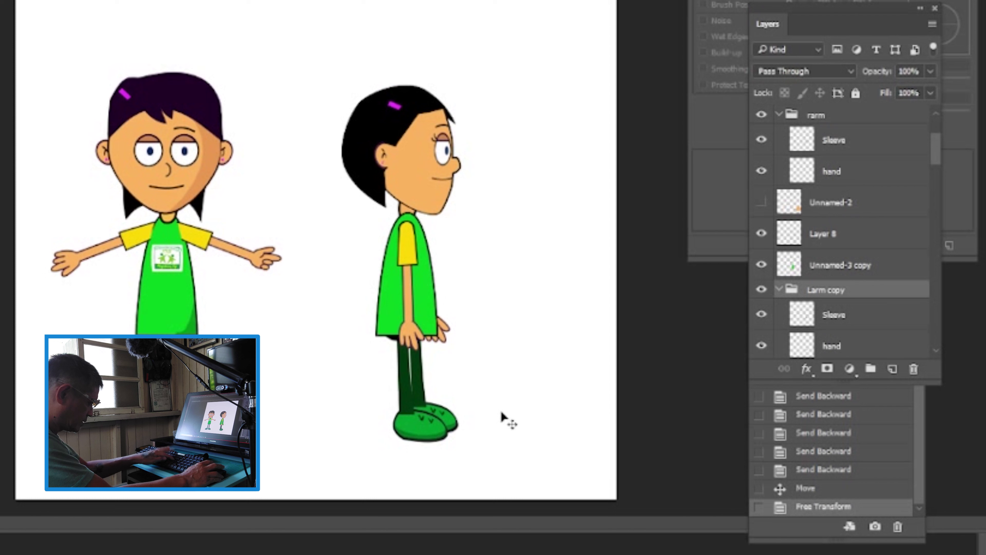
key("Left")
key("ctrl+s")
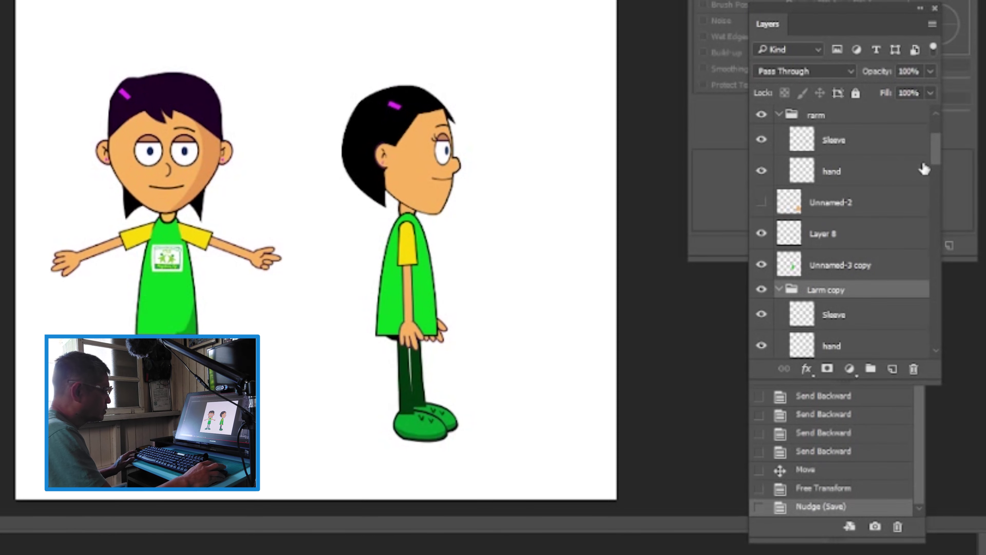
Toggle the Body, +Chloe and front-view character visibility to inspect the layers
scroll(827, 173, "up", 4)
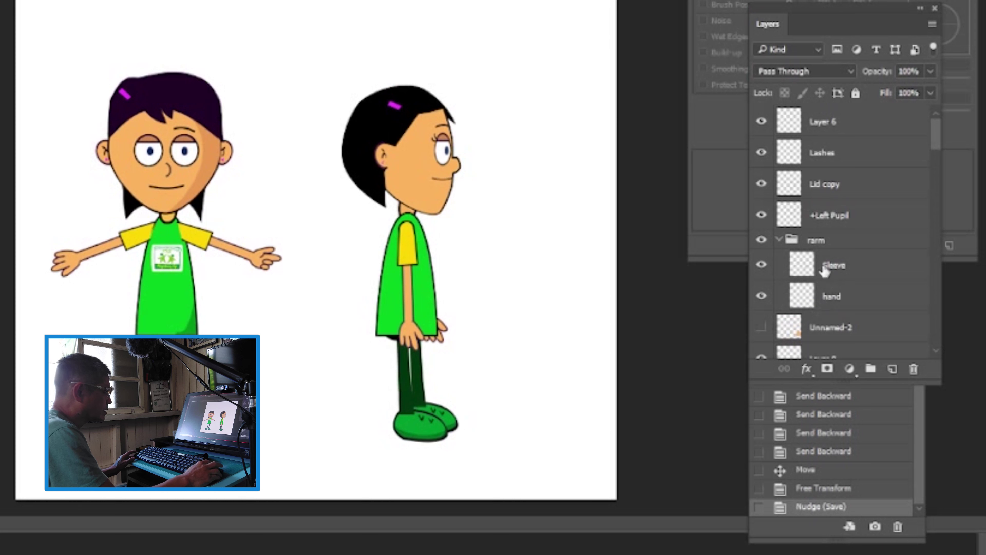
left_click(171, 305)
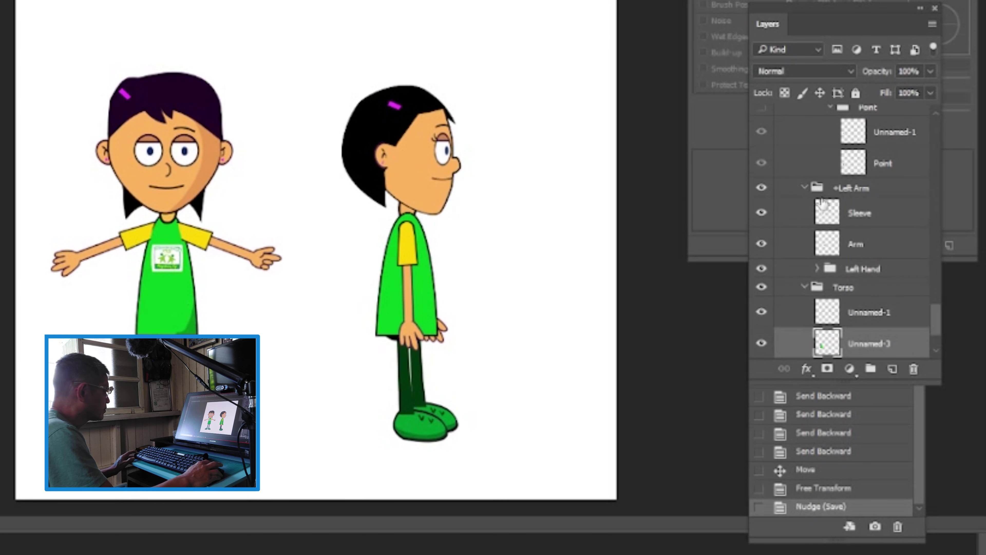
scroll(809, 259, "up", 8)
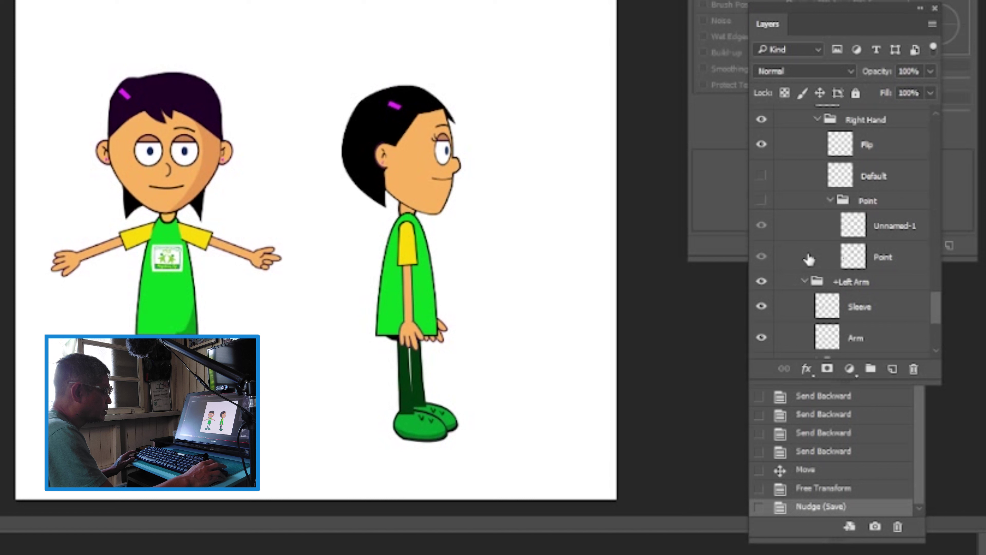
left_click(762, 239)
left_click(762, 239)
scroll(788, 228, "up", 3)
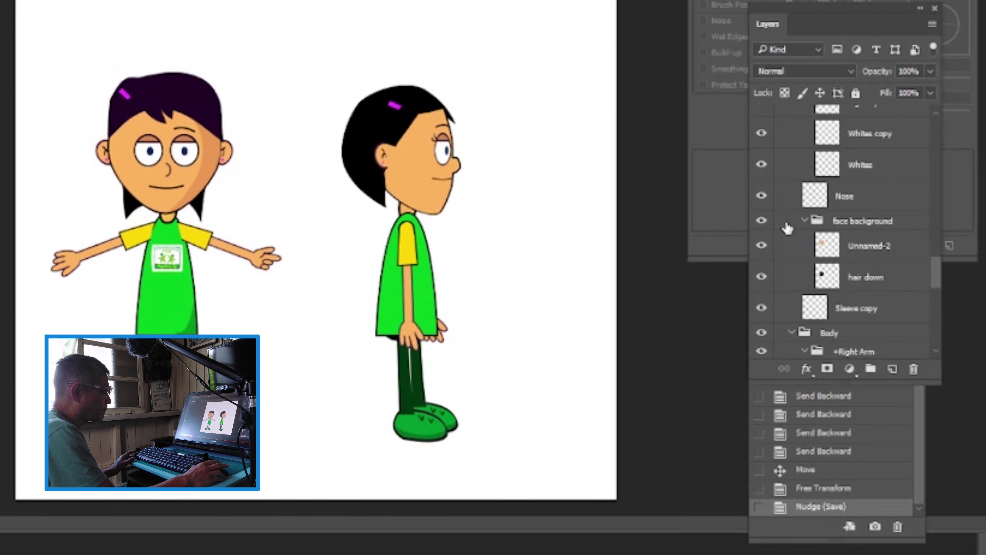
scroll(788, 228, "up", 5)
scroll(787, 228, "up", 7)
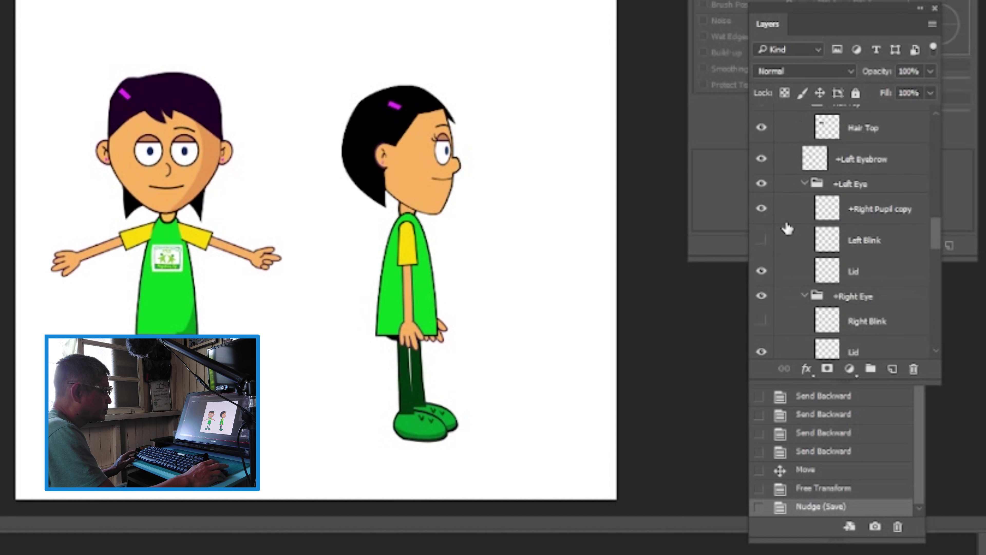
scroll(788, 229, "up", 2)
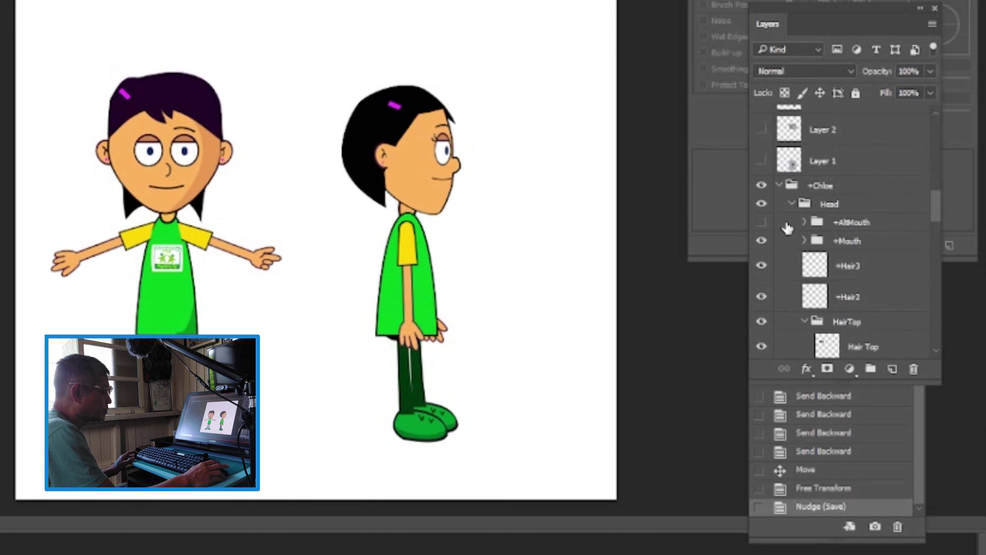
left_click(762, 186, "alt")
left_click(762, 186, "alt")
left_click(779, 186)
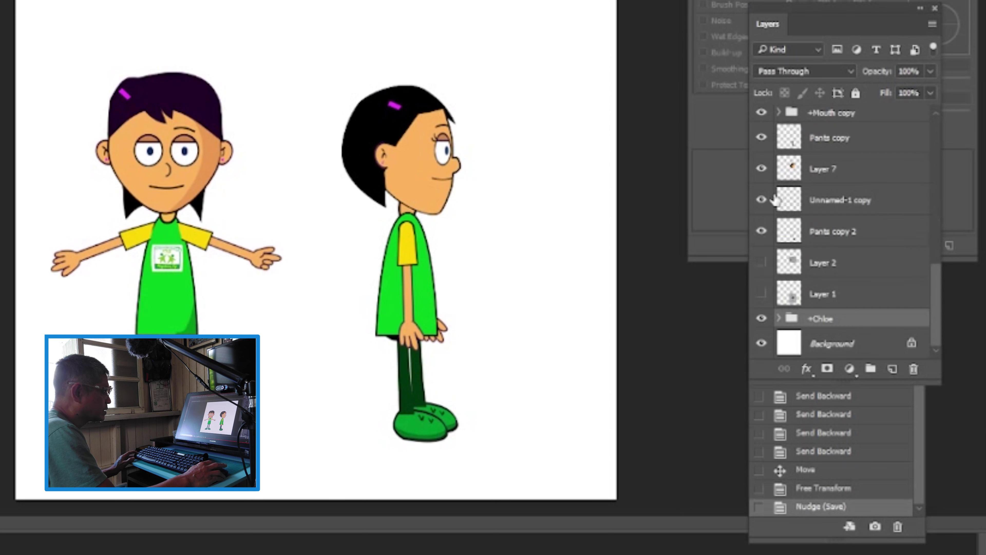
left_click(763, 319, "alt")
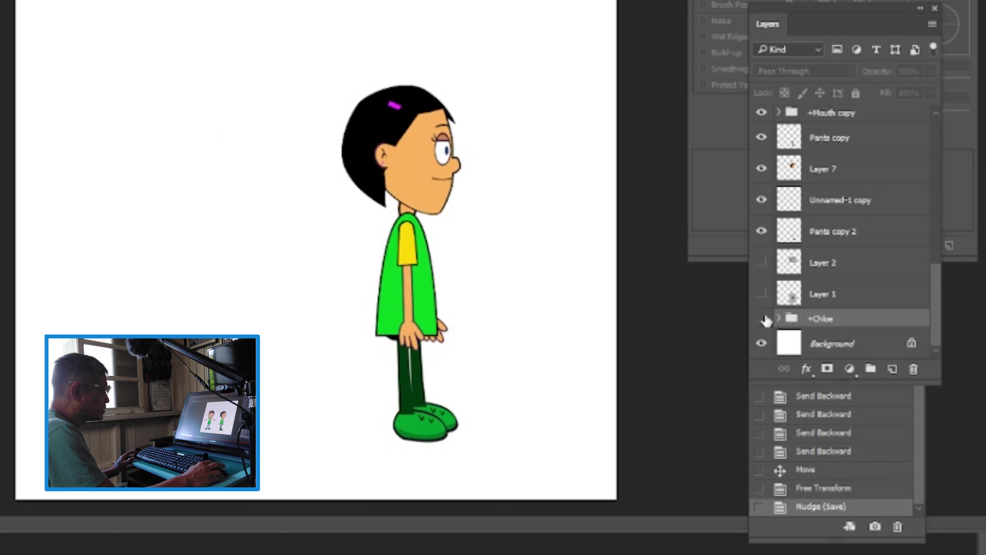
left_click(763, 319, "alt")
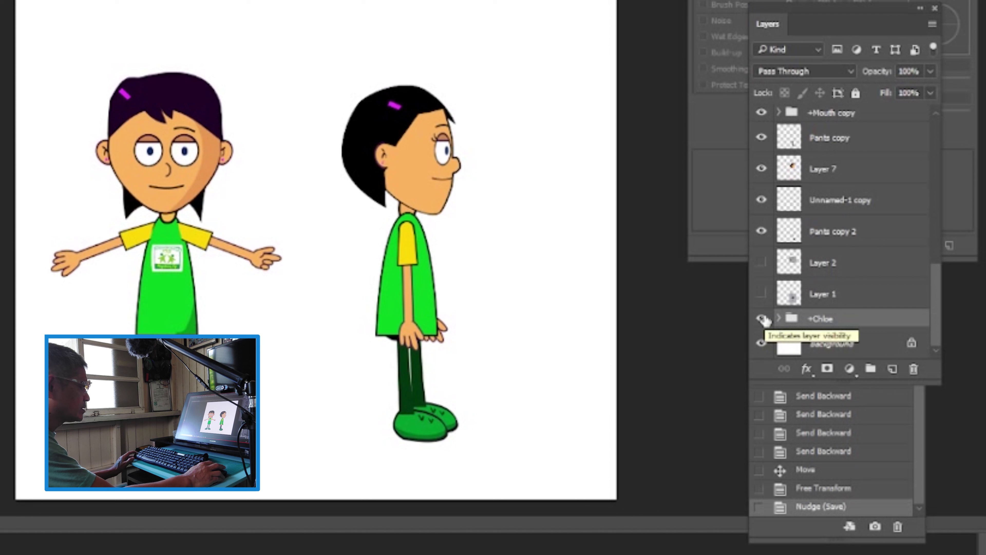
Undo an accidental colour inversion on the head layer and show the guides with Ctrl+;
left_click(405, 164)
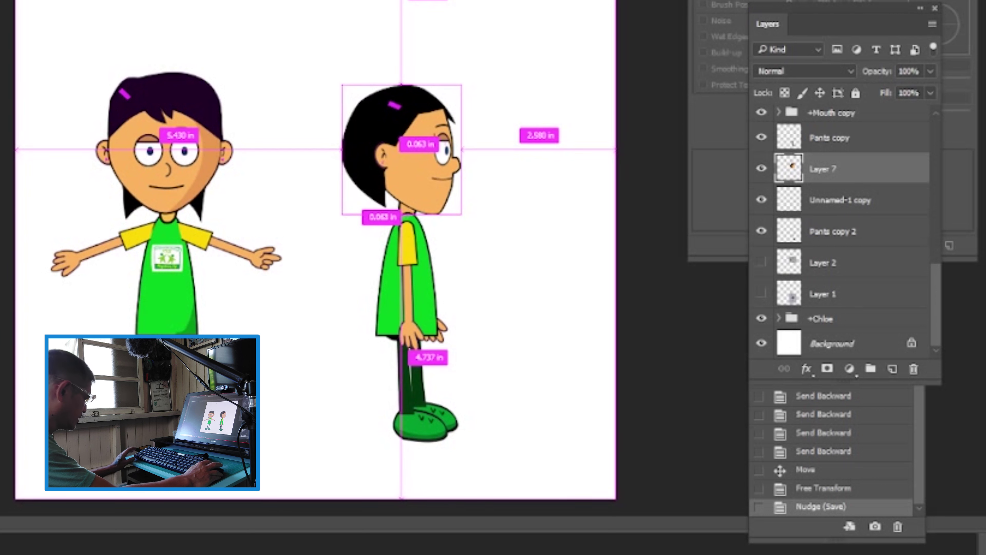
key("ctrl+i")
key("ctrl+z")
key("ctrl+semicolon")
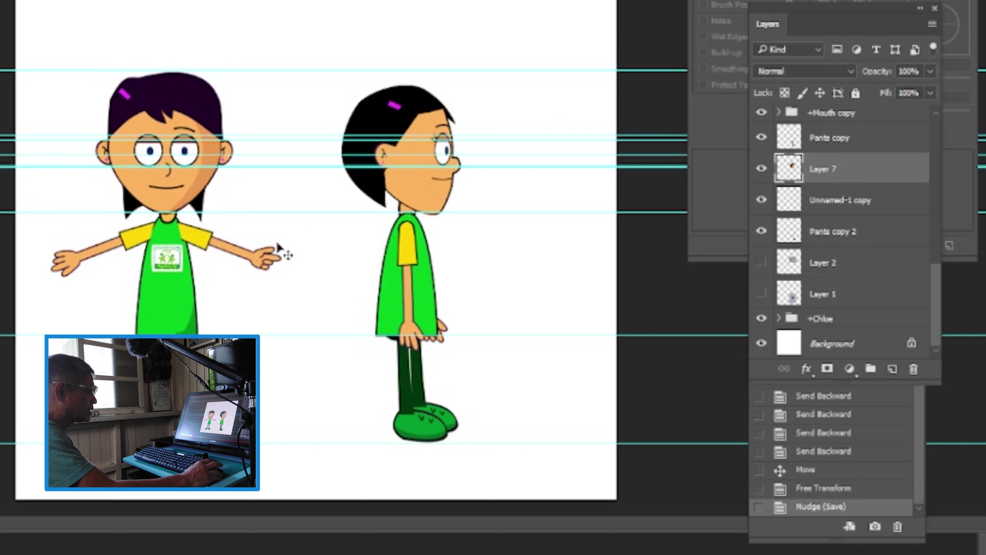
Scale the +Chloe front-view character to 5.870 in tall and drag a horizontal guide lower
left_click(186, 103, "ctrl")
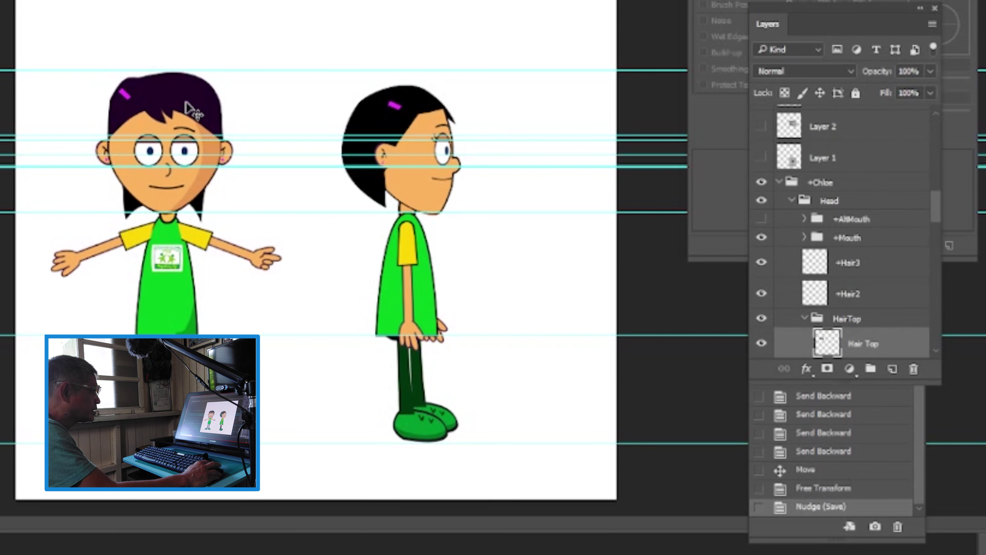
left_click(868, 188)
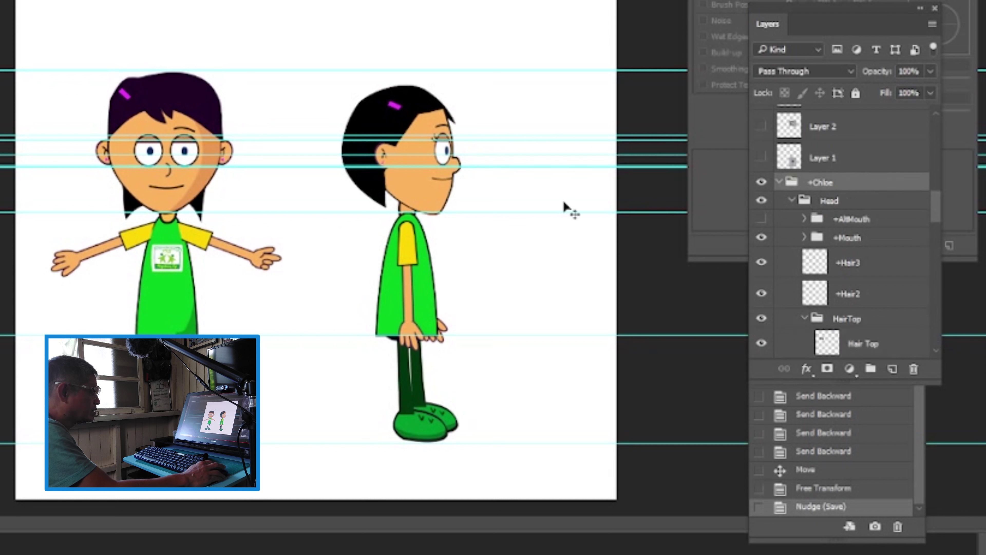
key("ctrl+t")
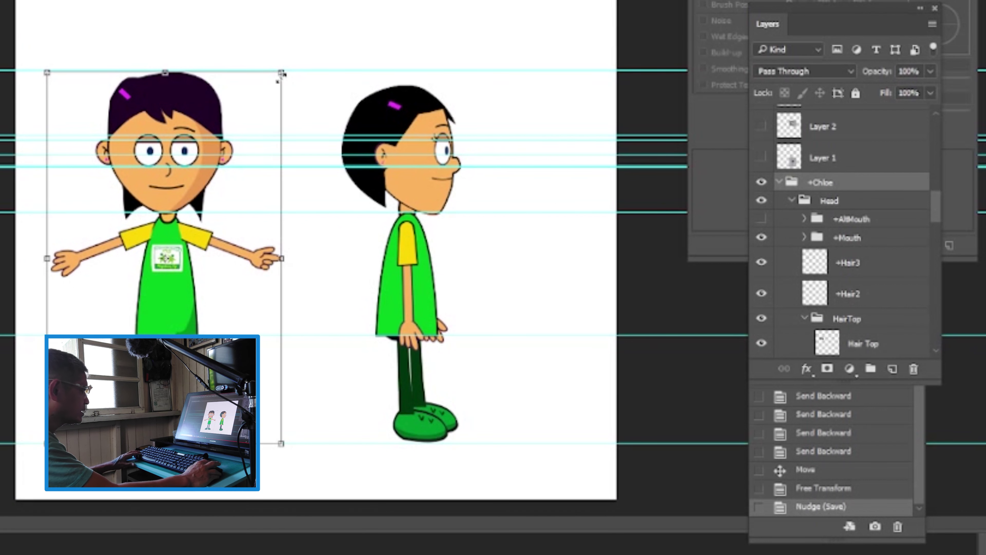
left_click_drag(167, 71, 170, 85)
key("Return")
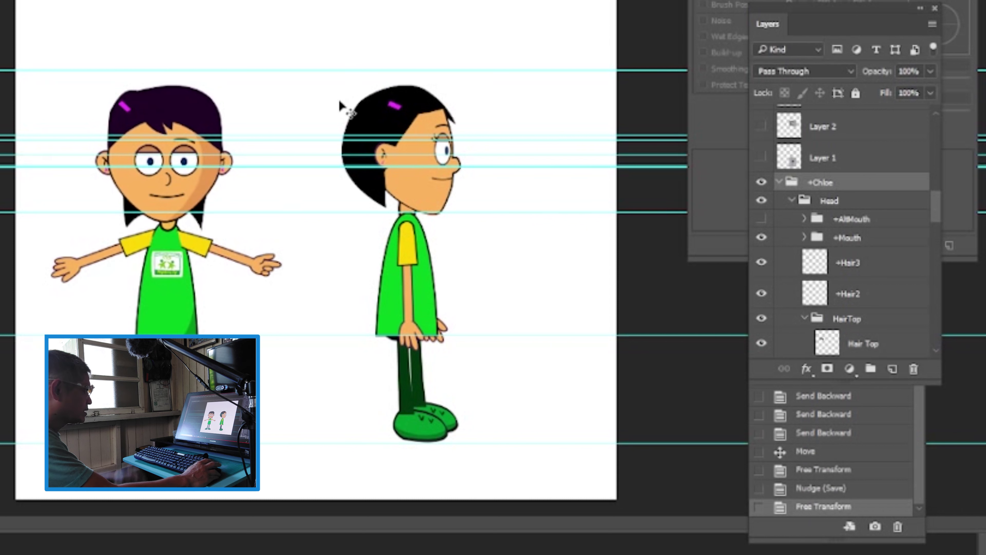
left_click_drag(328, 71, 329, 85)
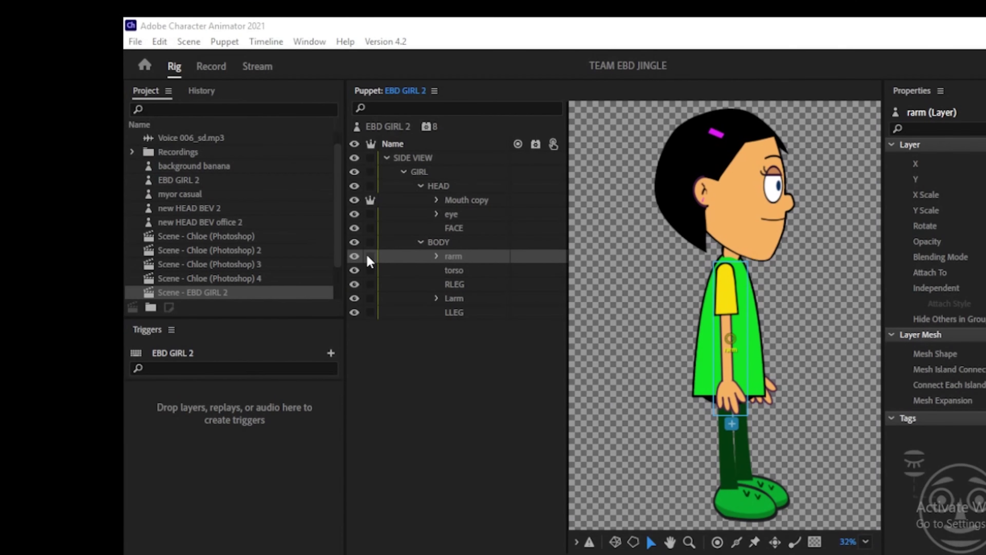
Make rarm independent and move the RLEG and LLEG origin handles up to the hips
left_click(371, 257)
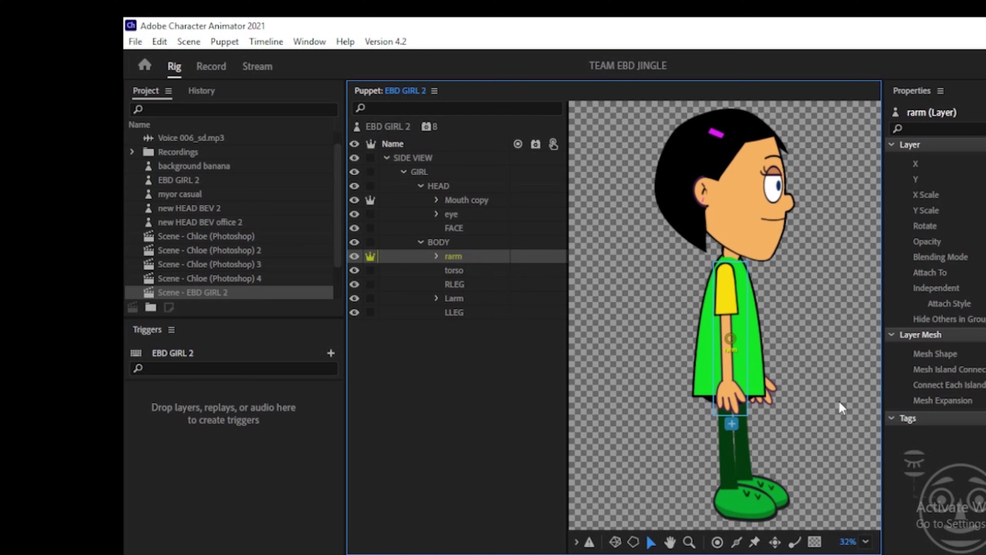
left_click(725, 273)
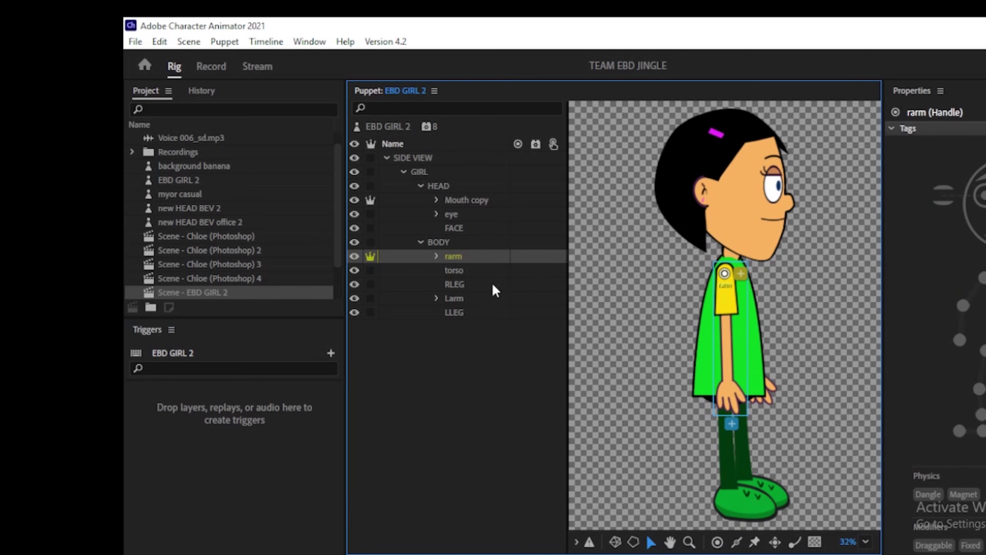
left_click(451, 286)
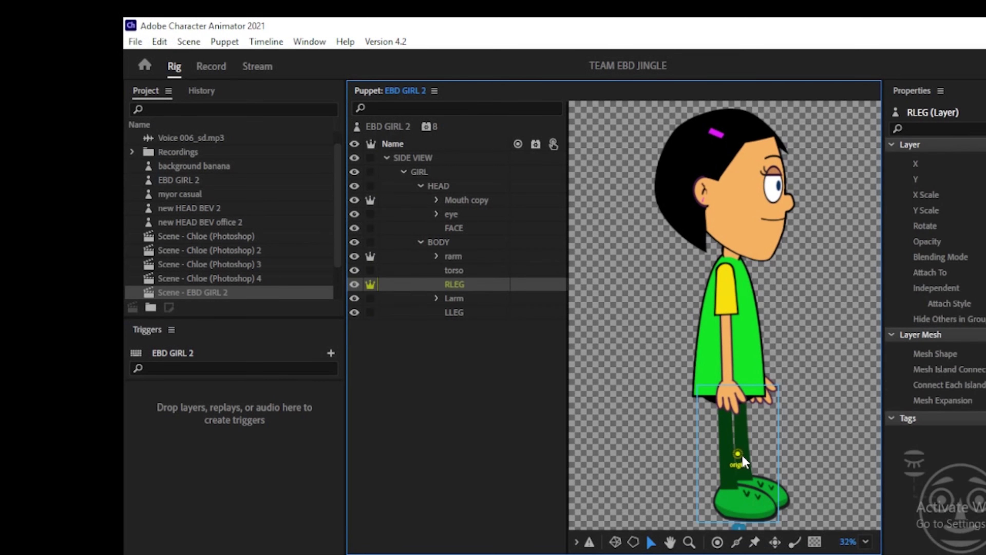
left_click_drag(738, 453, 723, 390)
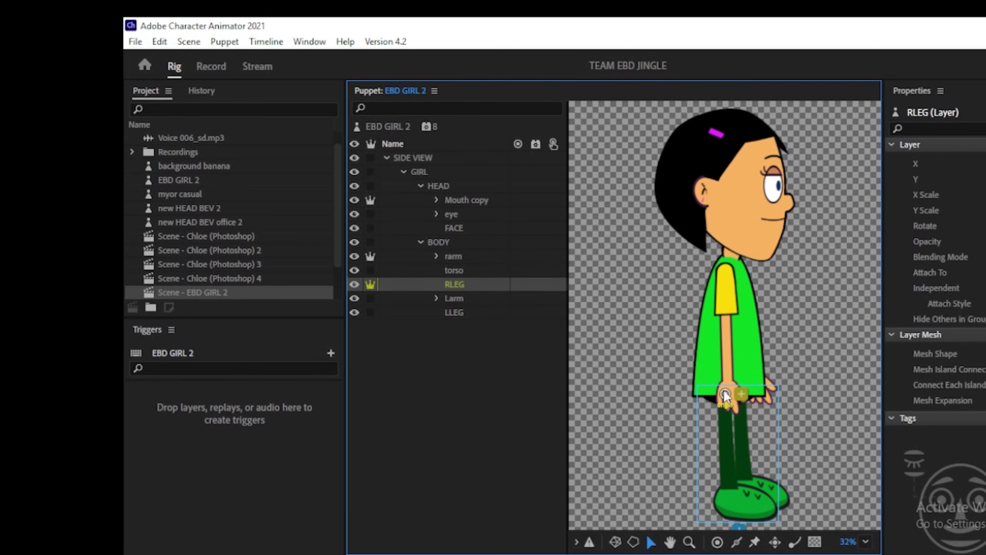
left_click(476, 314)
left_click_drag(749, 434, 738, 388)
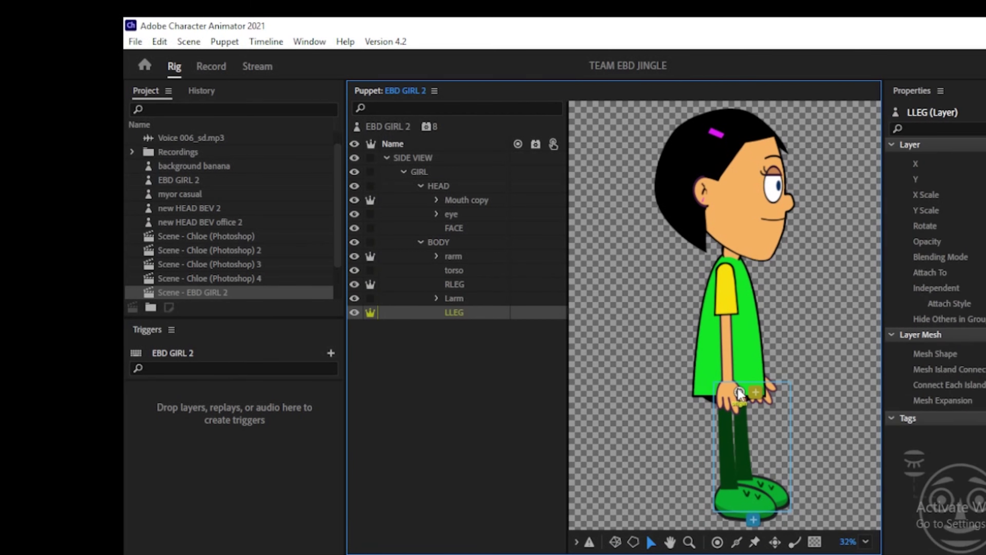
Tag the BODY origin handle as Waist and move the HEAD handle to the neck, tagged Neck
left_click(394, 297)
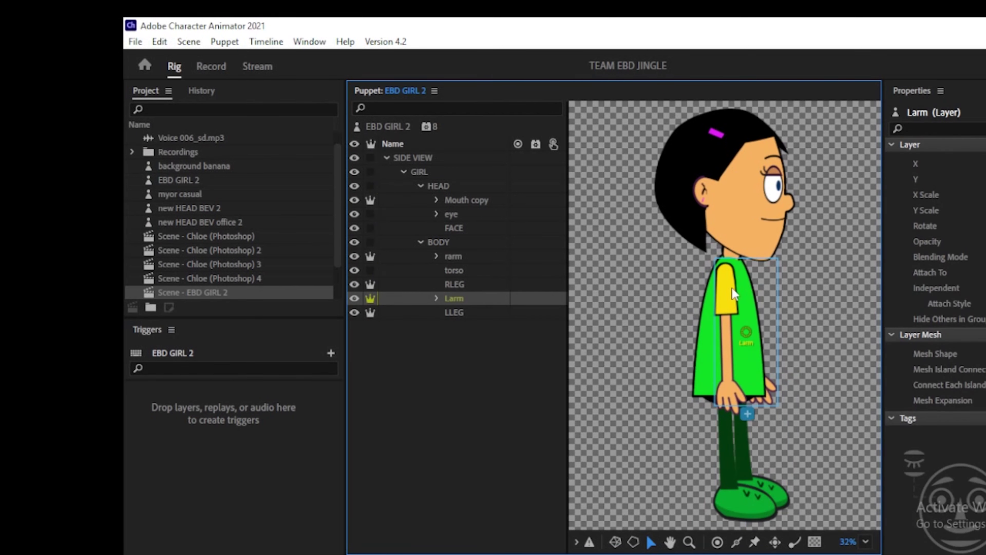
left_click(473, 243)
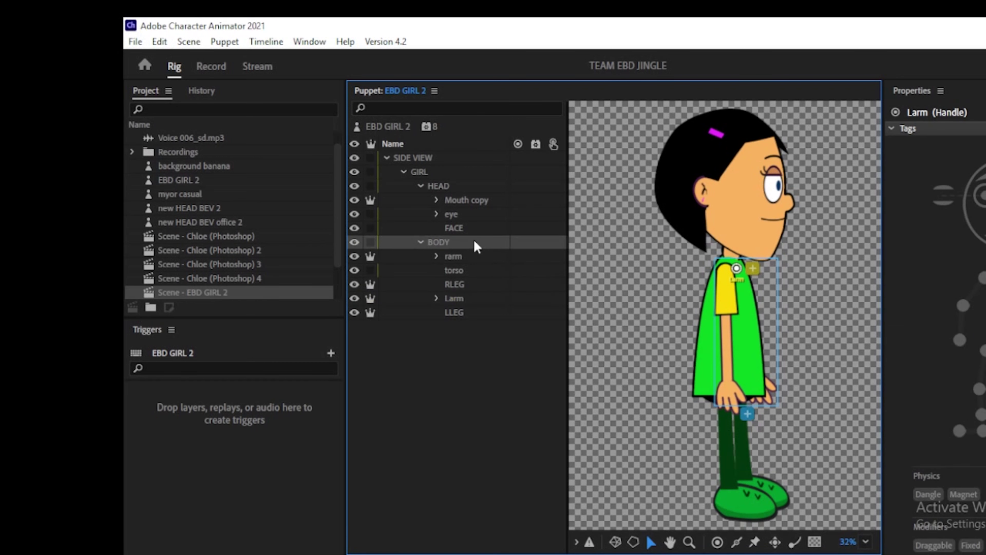
left_click(731, 372)
left_click(979, 328)
left_click(467, 185)
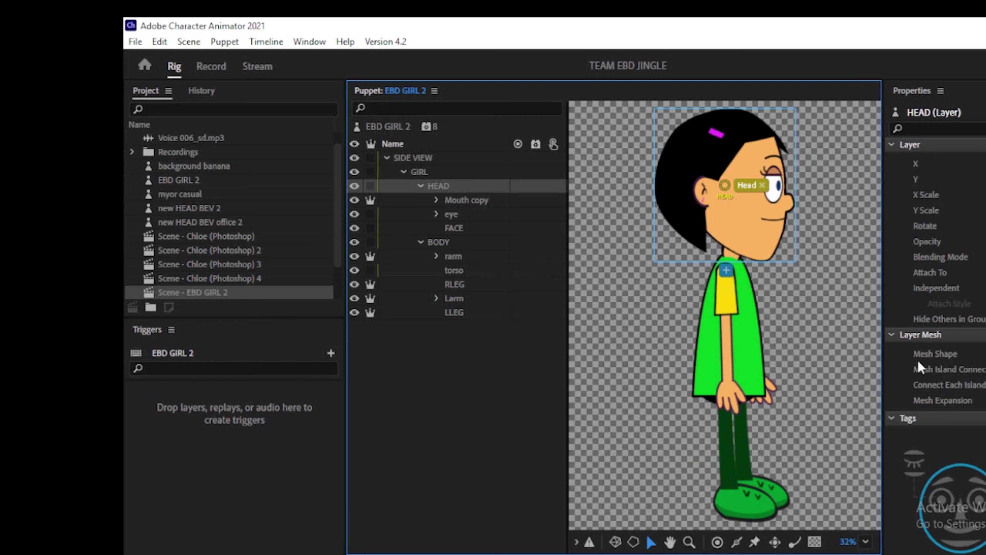
left_click_drag(724, 186, 730, 251)
left_click(984, 261)
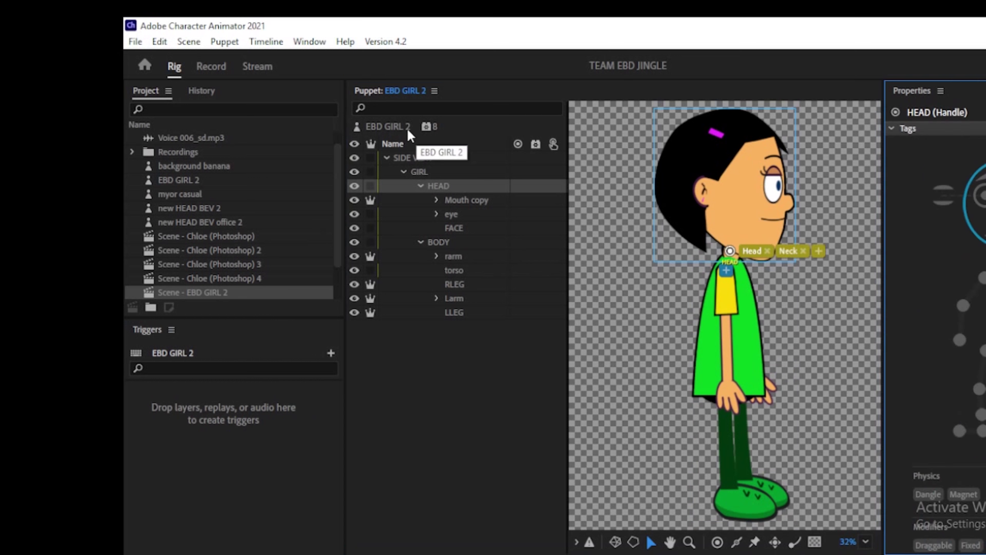
Add the Walk behavior to EBD GIRL 2 and create a new scene with the puppet
left_click(426, 126)
left_click(469, 456)
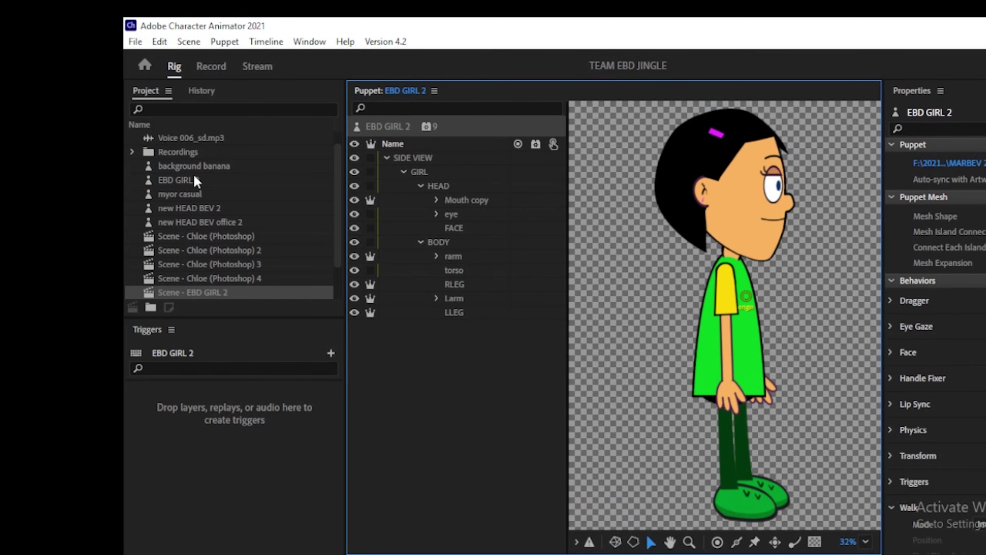
left_click(181, 180)
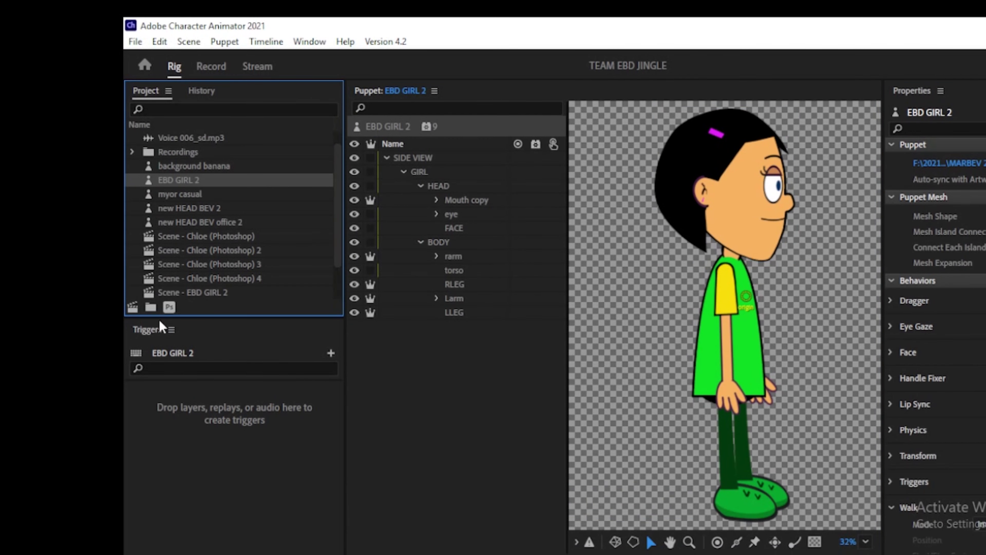
left_click(132, 307)
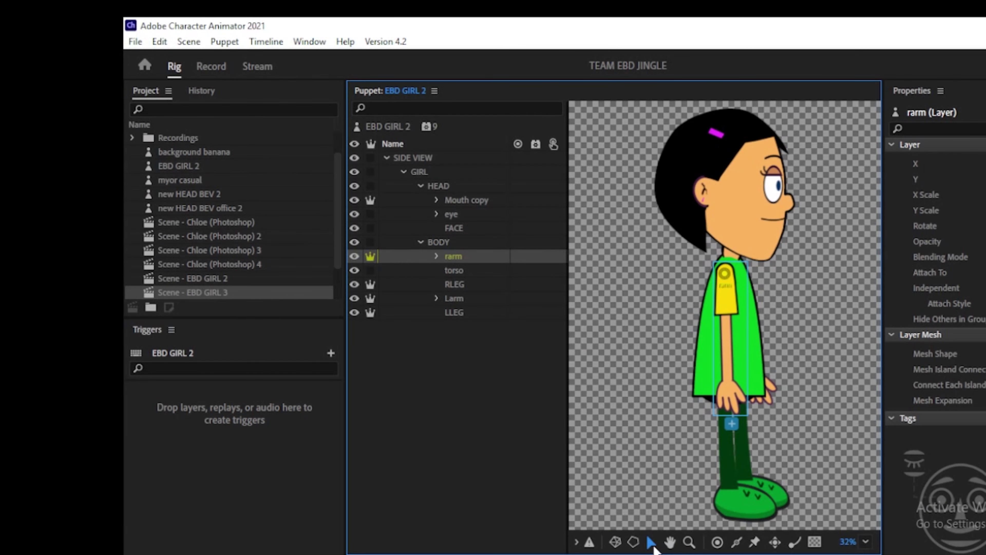
Rig the right arm with Right Shoulder, Right Elbow and Right Wrist handles linked by a stick
left_click(725, 274)
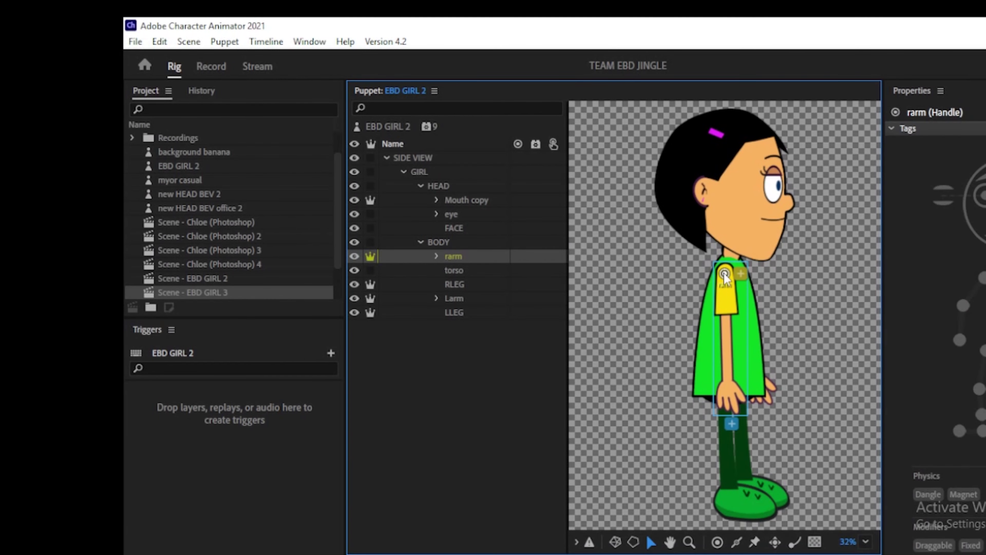
left_click(983, 279)
left_click(717, 542)
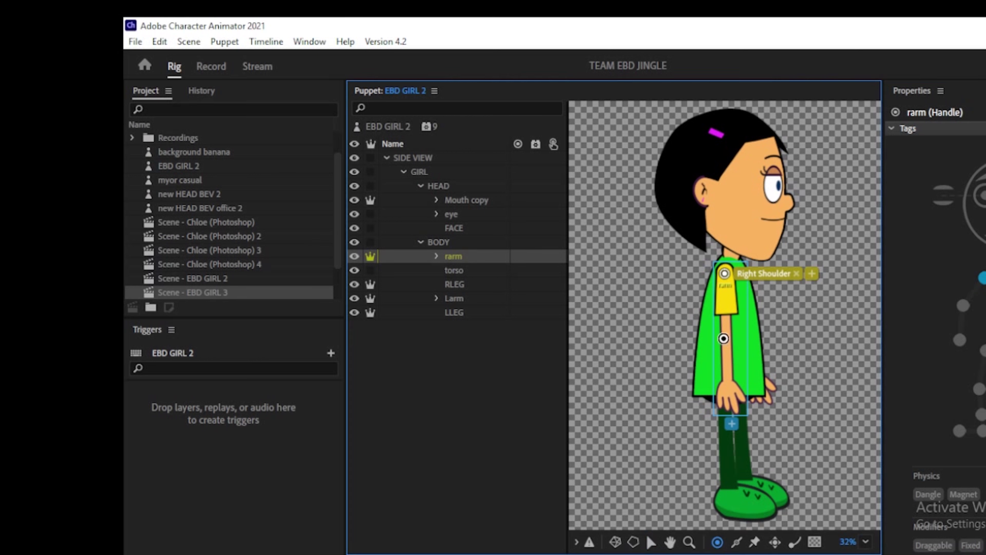
left_click(725, 333)
left_click(963, 305)
left_click(726, 383)
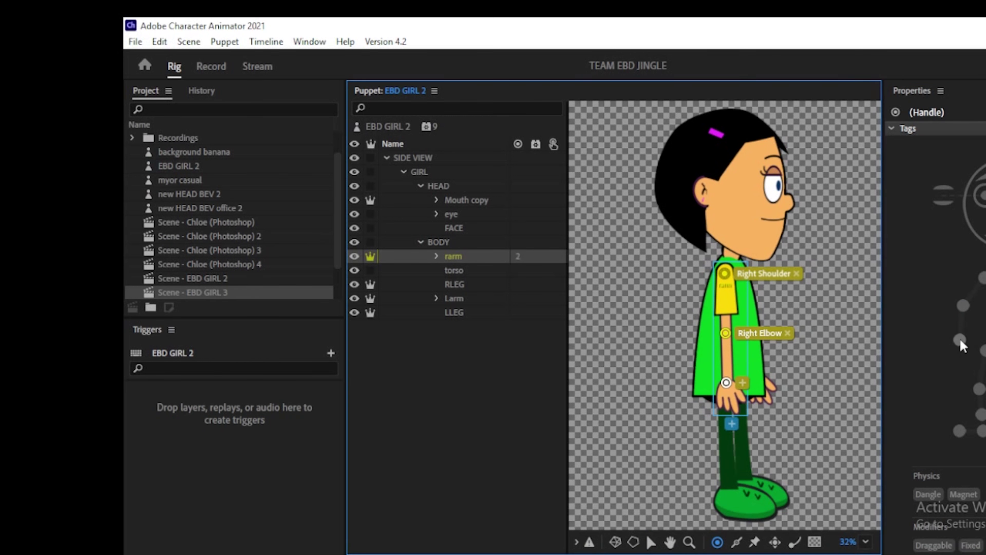
left_click(960, 340)
left_click(736, 542)
left_click_drag(725, 275, 728, 375)
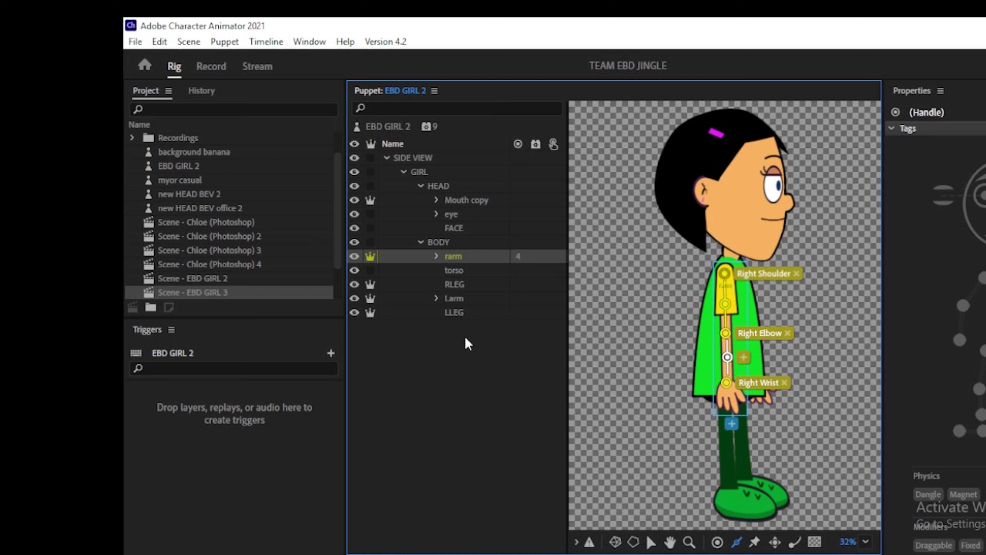
Hide the torso and rig Larm with Left Shoulder, Left Elbow and Left Wrist handles and sticks
left_click(474, 299)
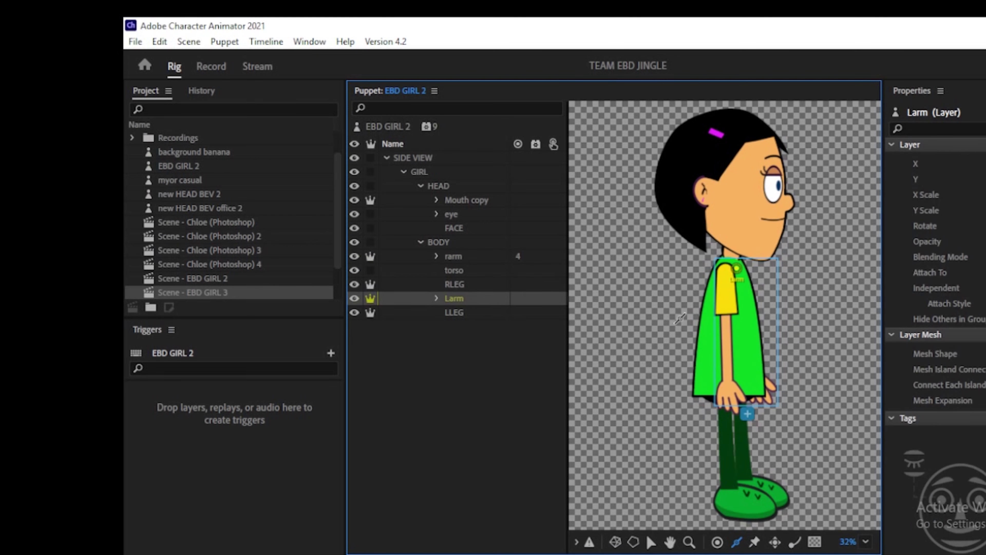
left_click(354, 270)
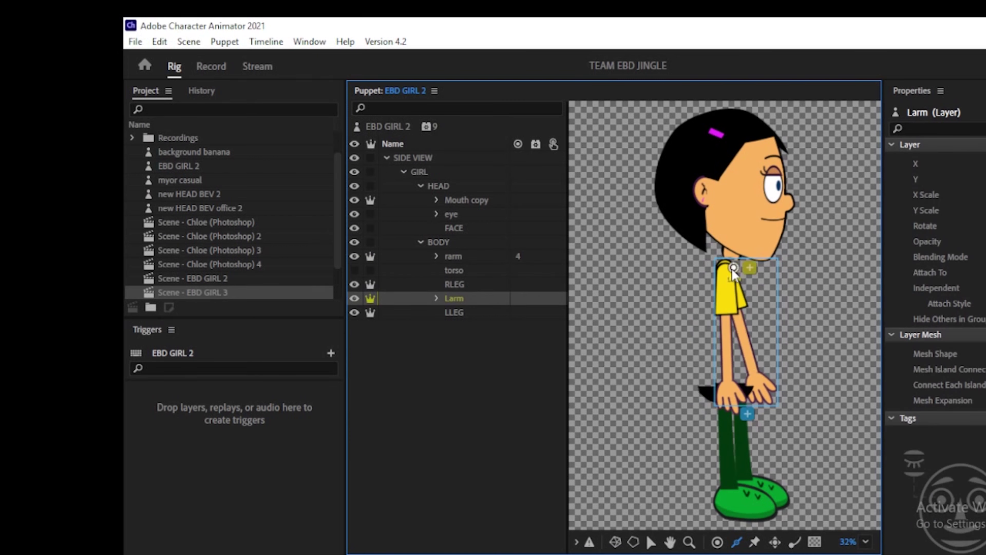
left_click(723, 270)
left_click(718, 542)
left_click(743, 335)
left_click(754, 371)
left_click(737, 542)
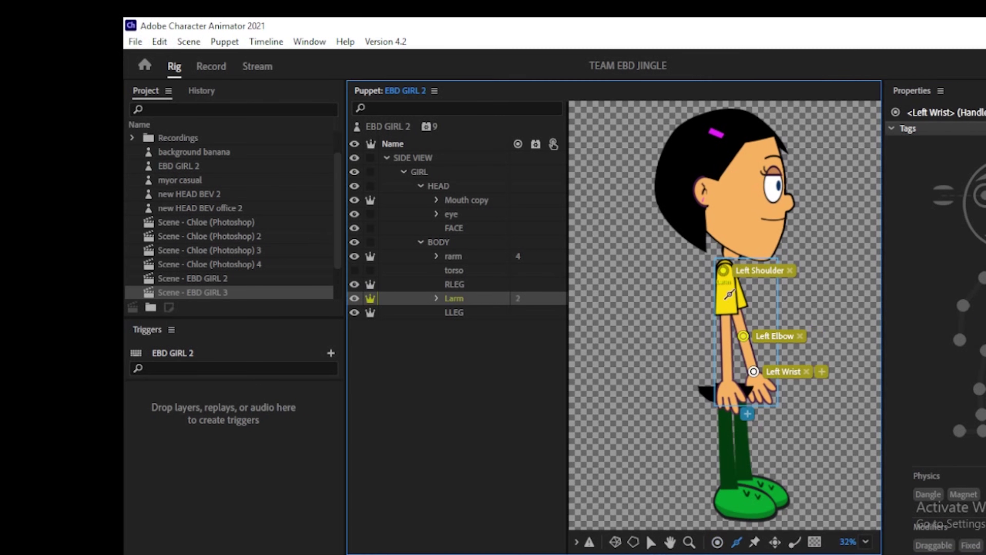
left_click_drag(724, 271, 749, 372)
left_click(748, 354)
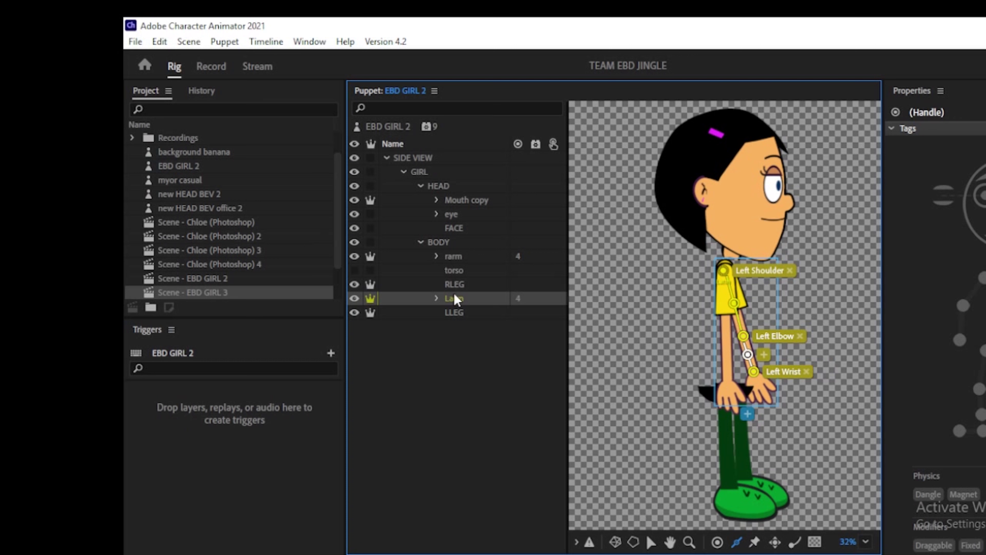
Show the torso, then on RLEG tag the origin as Right Hip and add a Right Knee handle
left_click(354, 270)
left_click(483, 284)
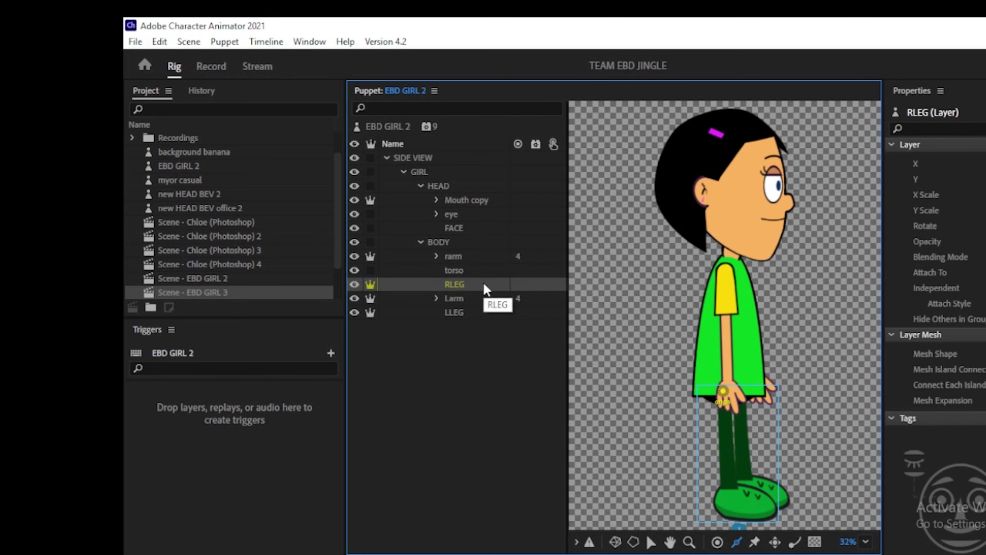
left_click(653, 542)
left_click(723, 391)
left_click(984, 350)
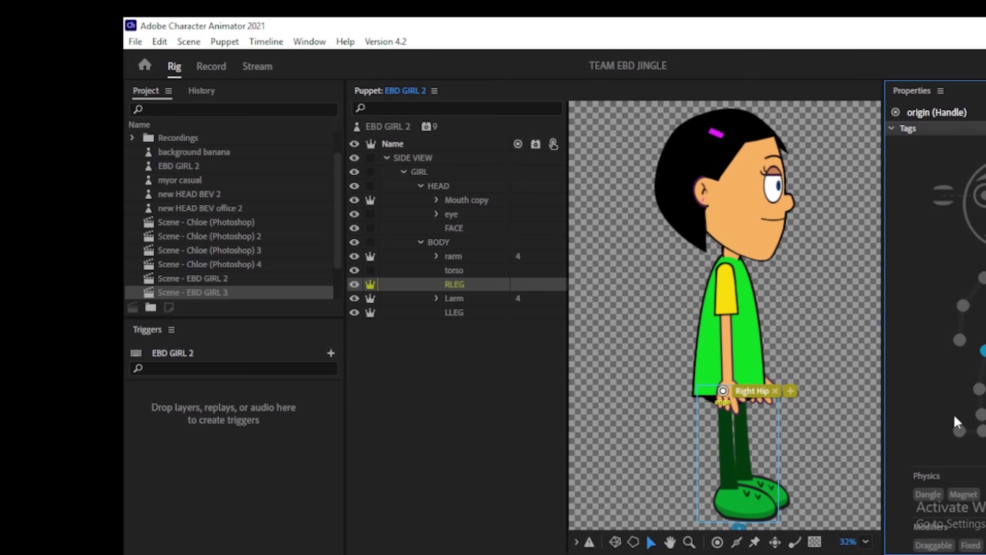
left_click(717, 542)
left_click(728, 444)
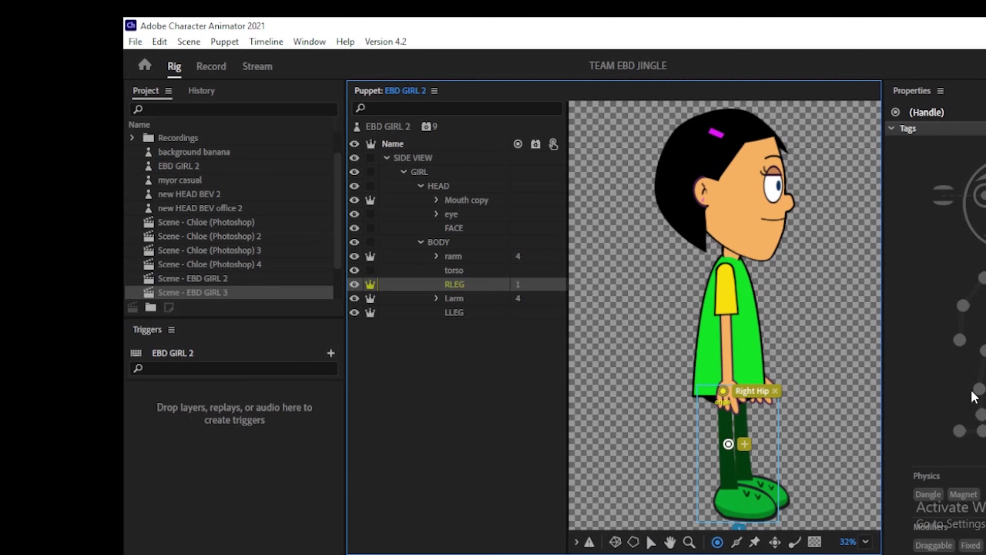
left_click(979, 389)
Add Right Ankle, Right Heel and Right Toe handles and stick the right leg from hip down
left_click(726, 487)
left_click(980, 415)
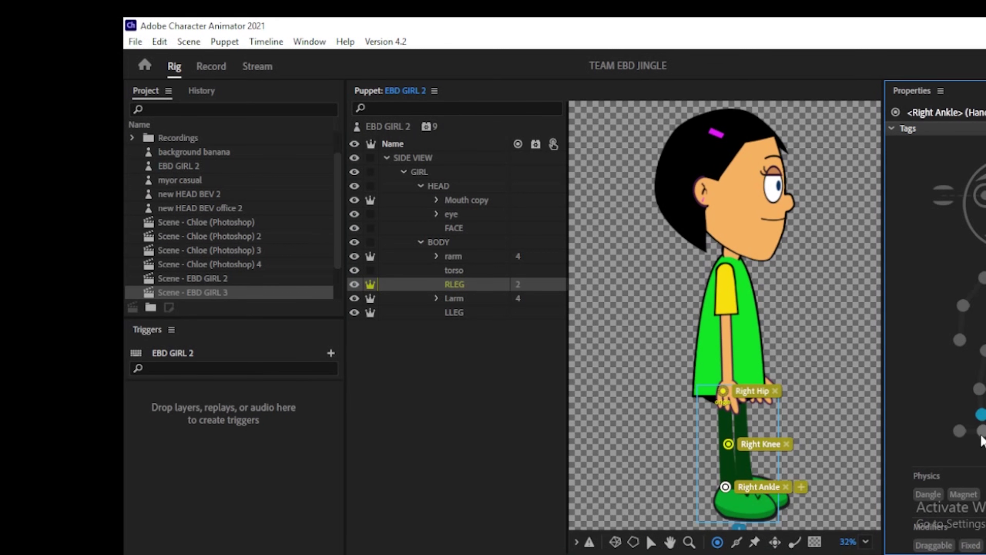
left_click(718, 504)
left_click(982, 431)
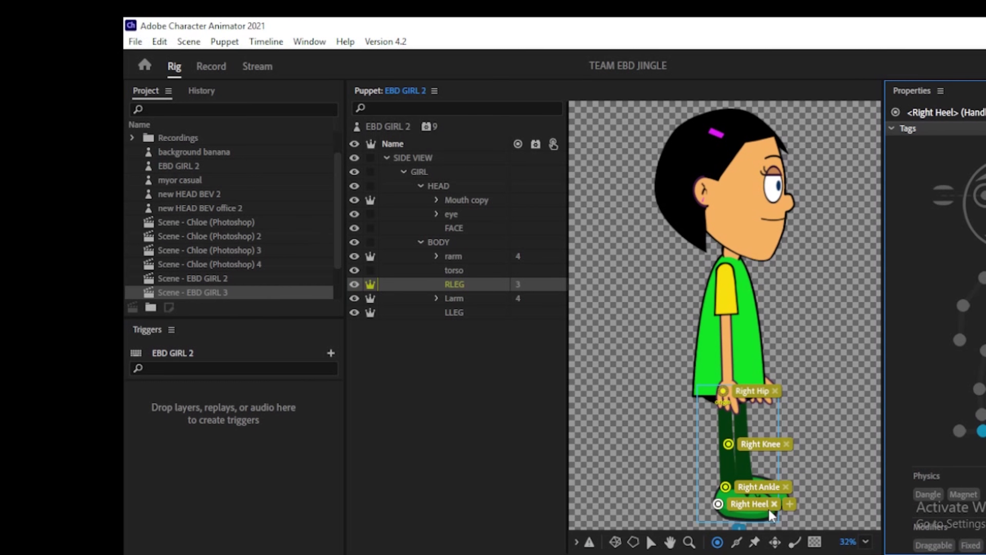
left_click(765, 506)
left_click(958, 431)
left_click(737, 542)
mouse_move(724, 396)
left_mouse_down()
mouse_move(731, 485)
mouse_move(766, 506)
left_mouse_up()
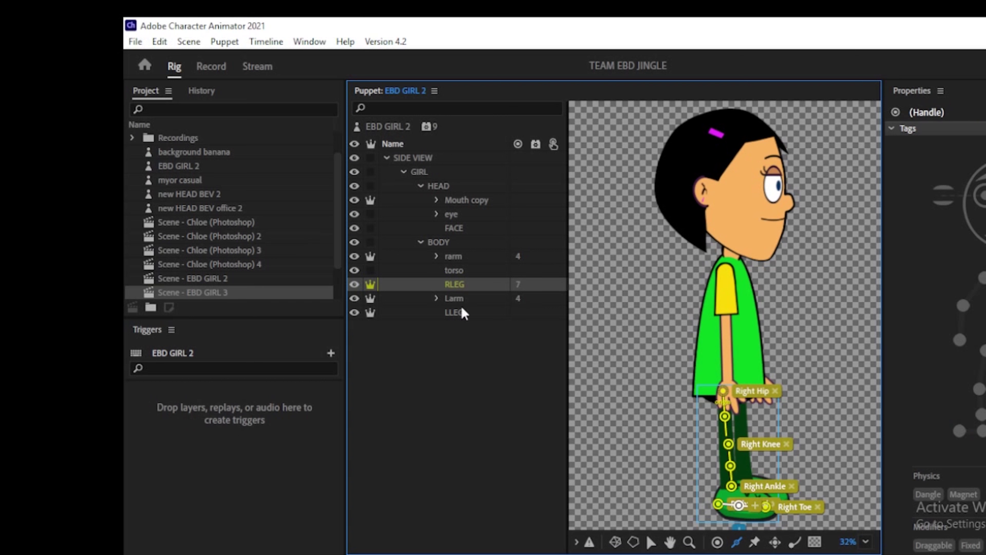
On LLEG, add handles tagged Left Knee and Left Ankle, using the origin as the hip
left_click(471, 312)
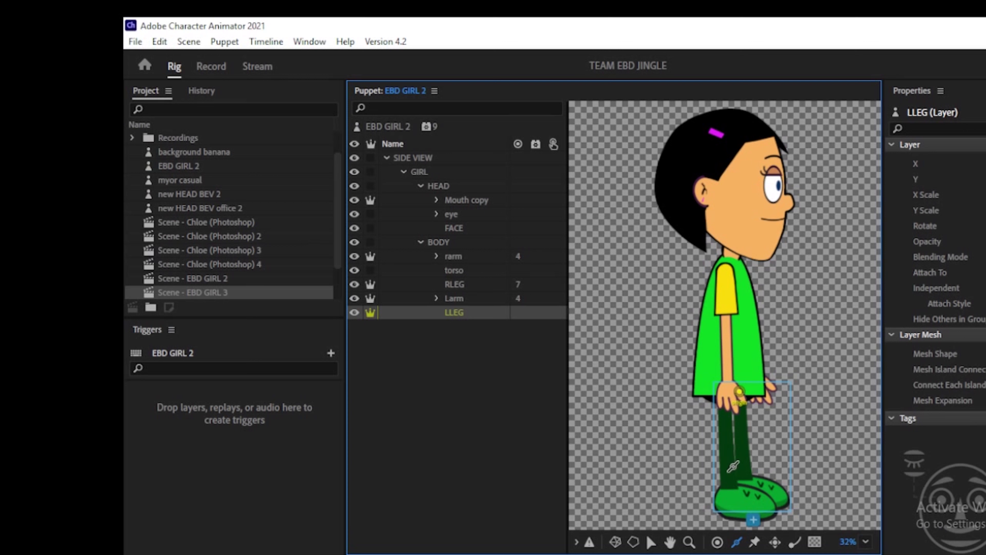
left_click(718, 543)
left_click(740, 435)
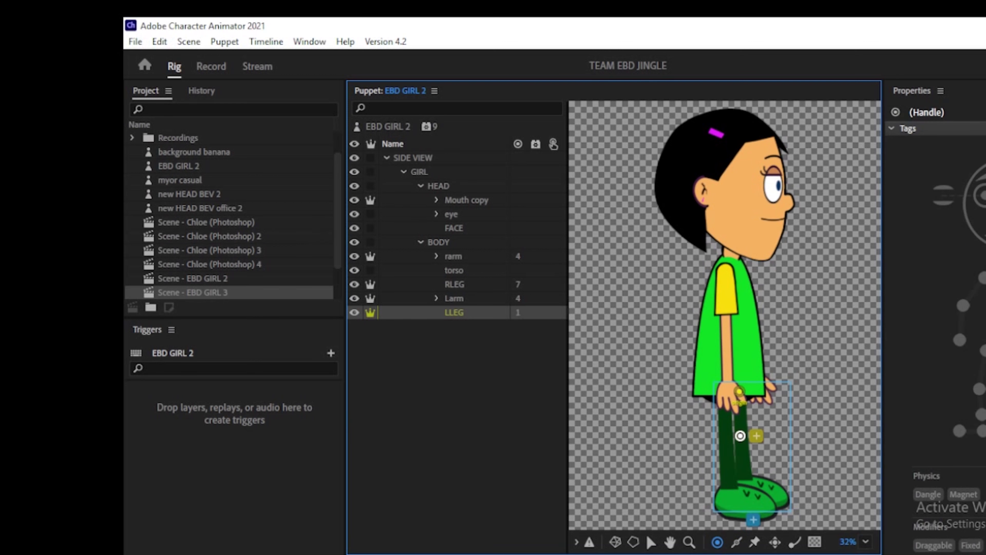
left_click(740, 391)
left_click(985, 351)
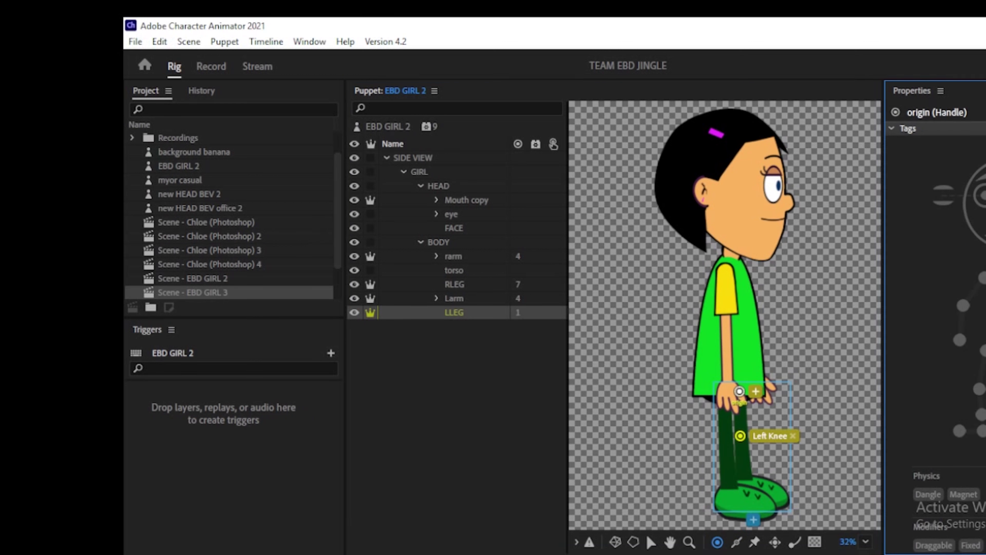
left_click(745, 481)
left_click(982, 414)
Add Left Heel and Left Toe handles and join the left leg hip-knee-ankle-heel-toe with sticks
left_click(746, 497)
left_click(983, 431)
left_click(780, 498)
left_click(960, 431)
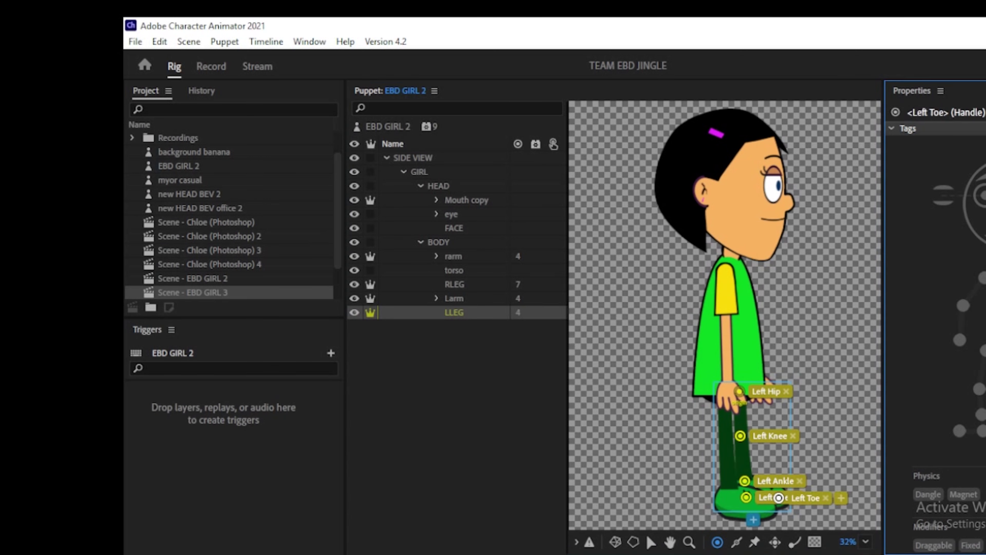
left_click(736, 542)
left_click_drag(739, 406, 740, 429)
mouse_move(740, 446)
left_mouse_down()
mouse_move(742, 475)
mouse_move(779, 497)
left_mouse_up()
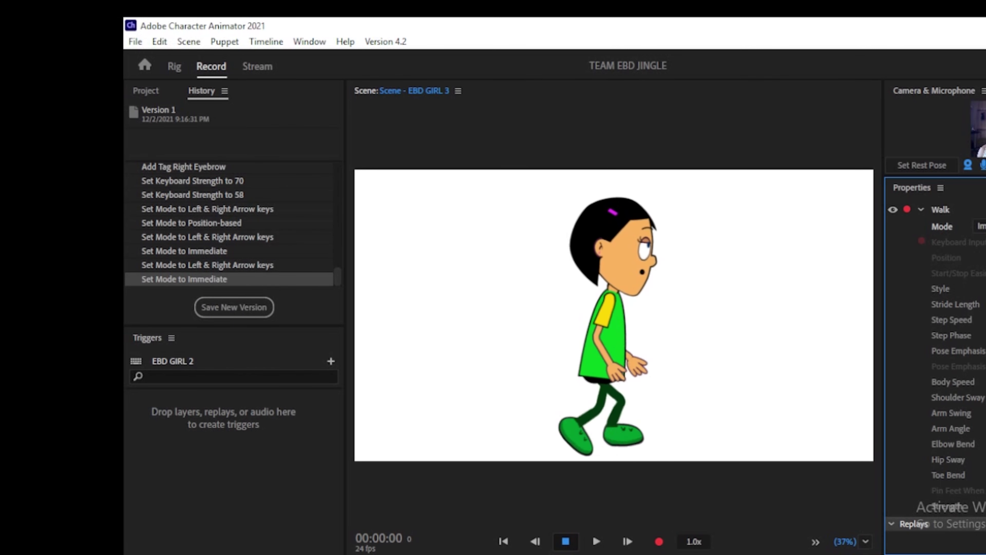
Set Walk Arm Angle -2, Hip Sway 2, Toe Bend 100; try Body Speed 13, then reset it
left_click_drag(985, 428, 985, 430)
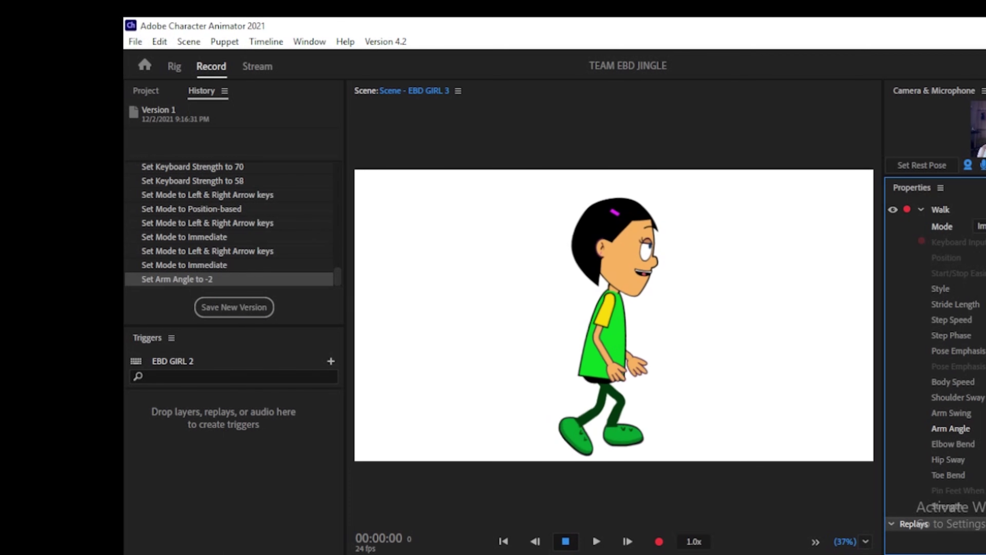
left_click_drag(983, 460, 985, 460)
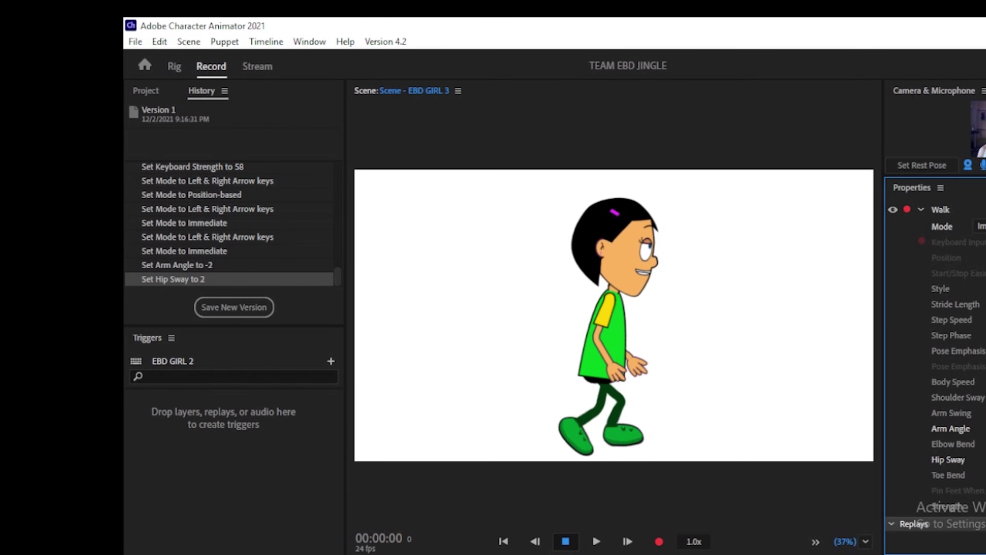
left_click_drag(983, 475, 985, 475)
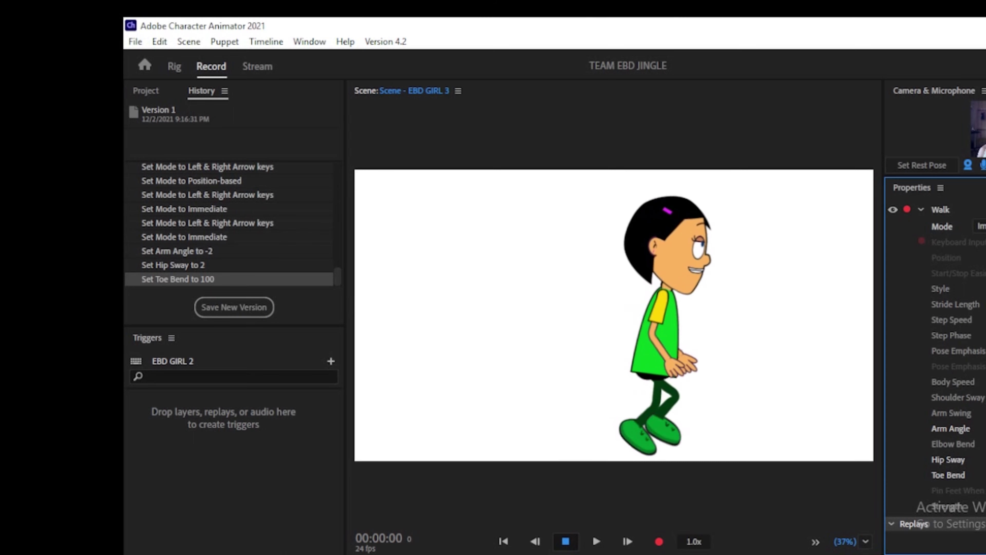
left_click_drag(982, 382, 985, 382)
left_click(922, 382)
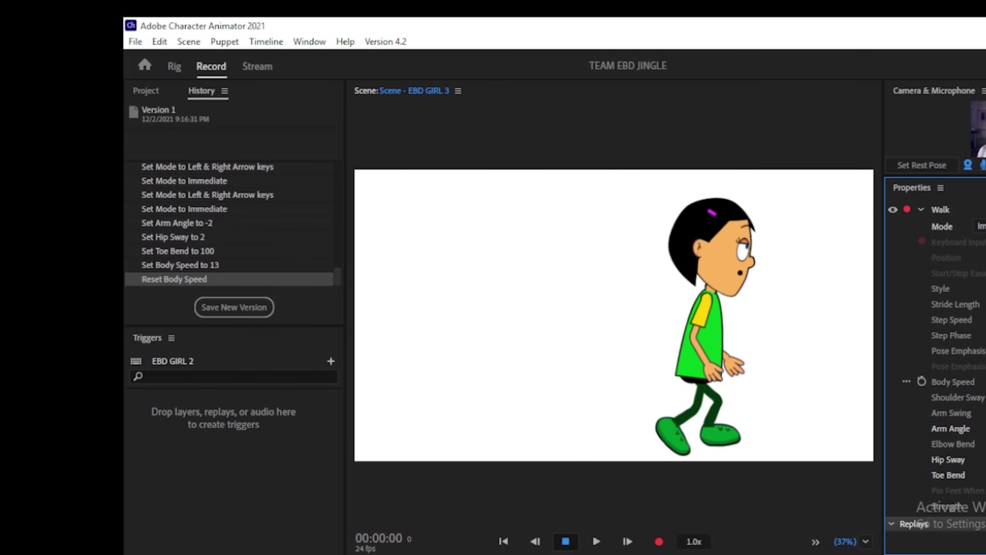